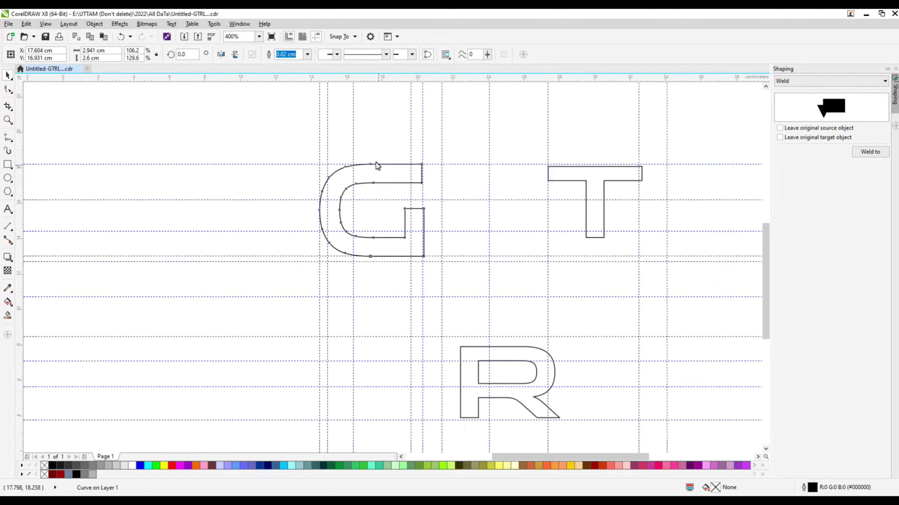
Set the letter G's outline width to 0.01 cm and stretch the letter horizontally to about 4.78 cm wide
{"action": "key", "text": "ctrl+a"}
{"action": "key", "text": "Escape"}
{"action": "scroll", "coordinate": [510, 271], "scroll_direction": "up", "scroll_amount": 4}
{"action": "scroll", "coordinate": [510, 270], "scroll_direction": "down", "scroll_amount": 2}
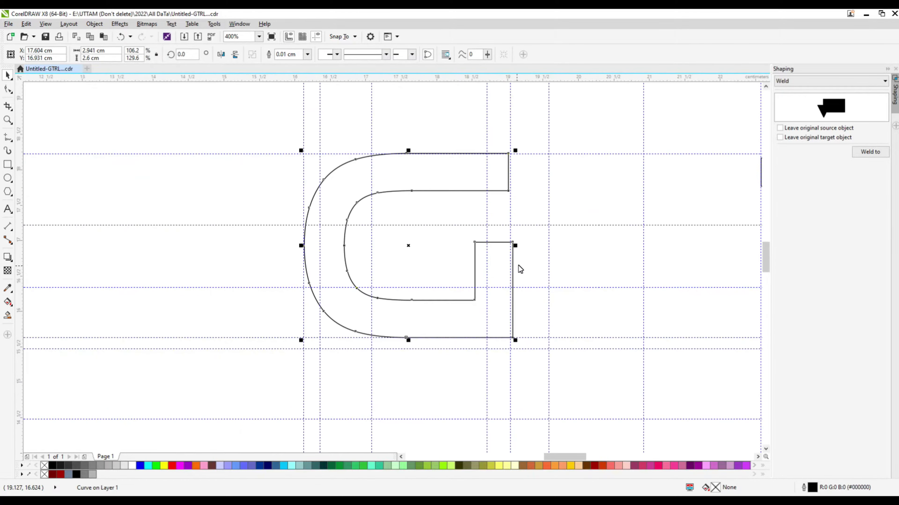
{"action": "left_click_drag", "start_coordinate": [515, 245], "coordinate": [645, 274]}
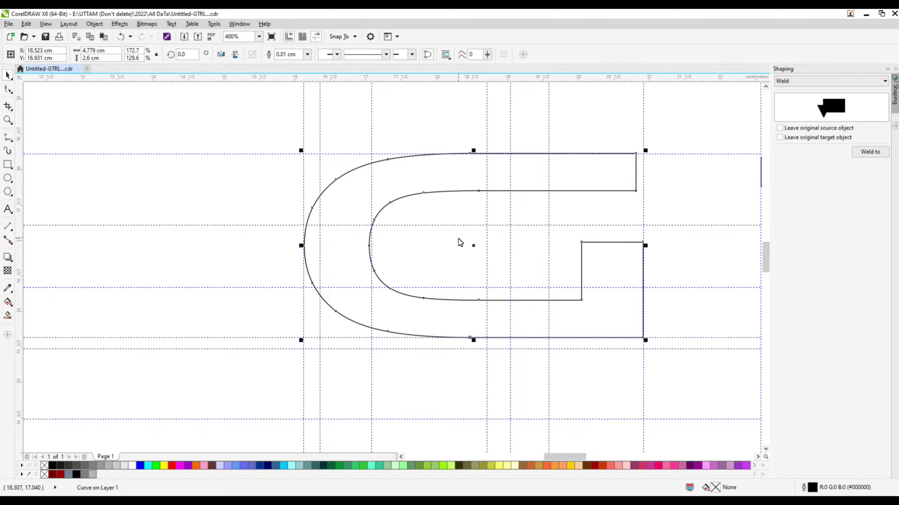
Move the letter T close beside the G and widen it to fit between the guidelines
{"action": "scroll", "coordinate": [460, 243], "scroll_direction": "down", "scroll_amount": 2}
{"action": "left_click", "coordinate": [648, 244]}
{"action": "left_click_drag", "start_coordinate": [647, 245], "coordinate": [609, 256]}
{"action": "scroll", "coordinate": [612, 211], "scroll_direction": "up", "scroll_amount": 2}
{"action": "left_click_drag", "start_coordinate": [610, 211], "coordinate": [748, 235]}
{"action": "scroll", "coordinate": [622, 244], "scroll_direction": "down", "scroll_amount": 4}
{"action": "scroll", "coordinate": [648, 253], "scroll_direction": "up", "scroll_amount": 2}
Reshape the T's crossbar with the Shape tool, moving its upper corners onto the G's upper guideline and its lower right corner outward
{"action": "key", "text": "F10"}
{"action": "scroll", "coordinate": [638, 239], "scroll_direction": "up", "scroll_amount": 2}
{"action": "scroll", "coordinate": [648, 249], "scroll_direction": "down", "scroll_amount": 4}
{"action": "left_click_drag", "start_coordinate": [610, 245], "coordinate": [662, 261]}
{"action": "scroll", "coordinate": [641, 248], "scroll_direction": "up", "scroll_amount": 4}
{"action": "left_click_drag", "start_coordinate": [355, 237], "coordinate": [358, 189]}
{"action": "left_click_drag", "start_coordinate": [669, 229], "coordinate": [668, 189]}
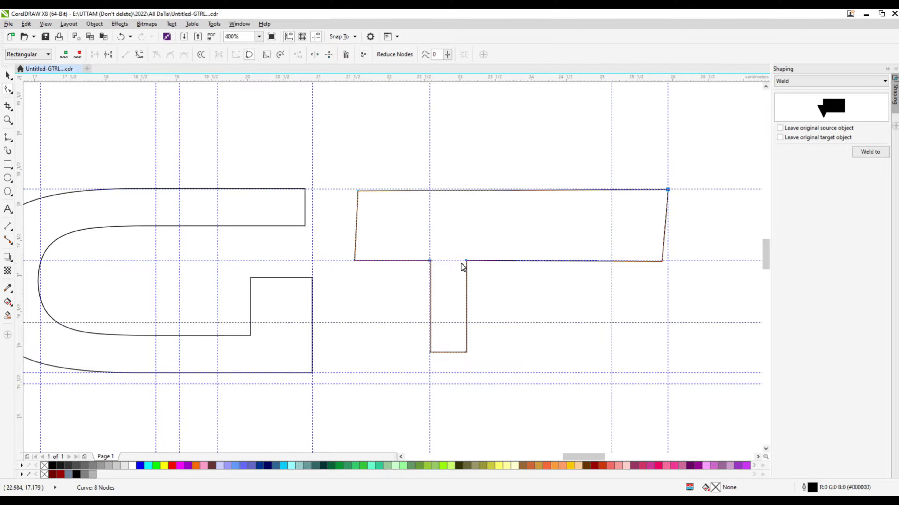
Reposition the four stem nodes of the T to widen the stem and lengthen it to the G's baseline
{"action": "left_click_drag", "start_coordinate": [460, 264], "coordinate": [533, 261]}
{"action": "left_click_drag", "start_coordinate": [465, 354], "coordinate": [531, 371]}
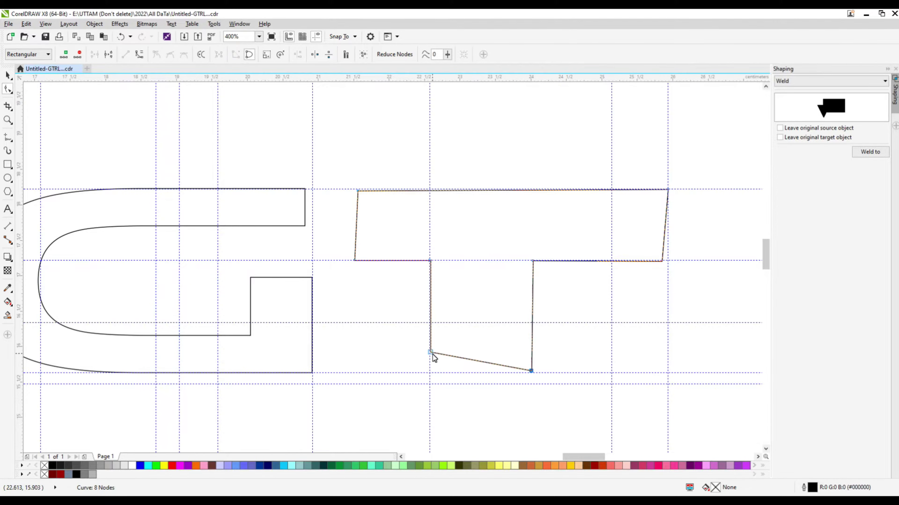
{"action": "left_click_drag", "start_coordinate": [431, 353], "coordinate": [430, 370]}
{"action": "left_click_drag", "start_coordinate": [430, 263], "coordinate": [451, 262]}
{"action": "left_click_drag", "start_coordinate": [430, 371], "coordinate": [457, 371]}
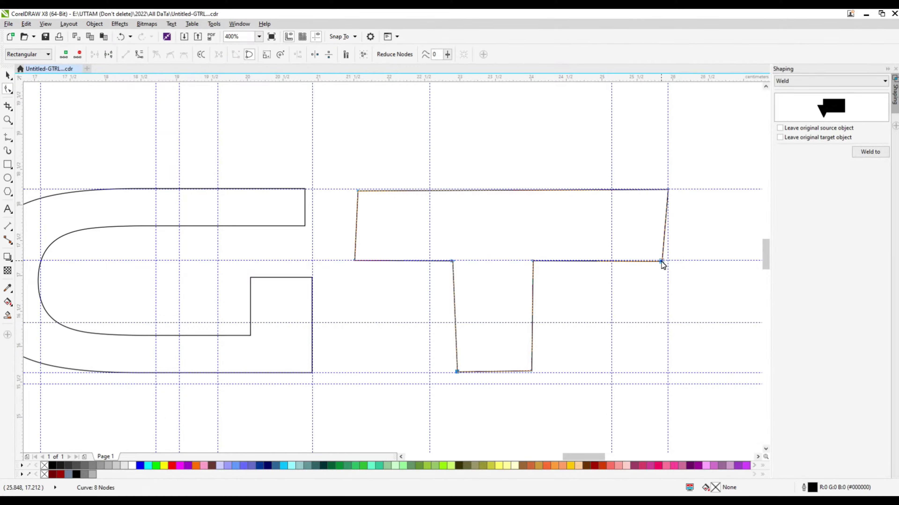
Square off the T's crossbar by aligning its end nodes, extend it toward the G, and adjust the stem's lower corner nodes
{"action": "left_click_drag", "start_coordinate": [661, 261], "coordinate": [667, 261]}
{"action": "left_click_drag", "start_coordinate": [357, 190], "coordinate": [330, 191]}
{"action": "left_click_drag", "start_coordinate": [354, 260], "coordinate": [328, 260]}
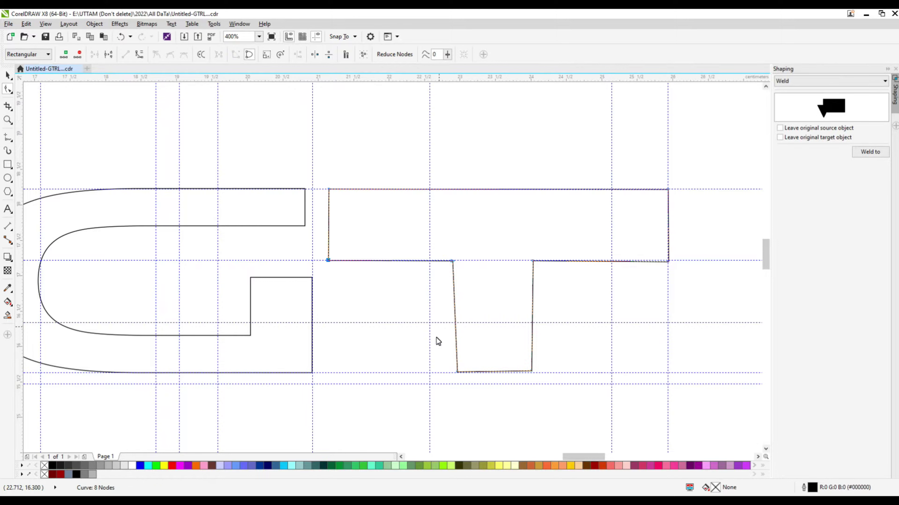
{"action": "left_click_drag", "start_coordinate": [457, 371], "coordinate": [449, 373]}
{"action": "scroll", "coordinate": [510, 352], "scroll_direction": "up", "scroll_amount": 2}
{"action": "scroll", "coordinate": [578, 353], "scroll_direction": "down", "scroll_amount": 2}
{"action": "scroll", "coordinate": [567, 349], "scroll_direction": "up", "scroll_amount": 1}
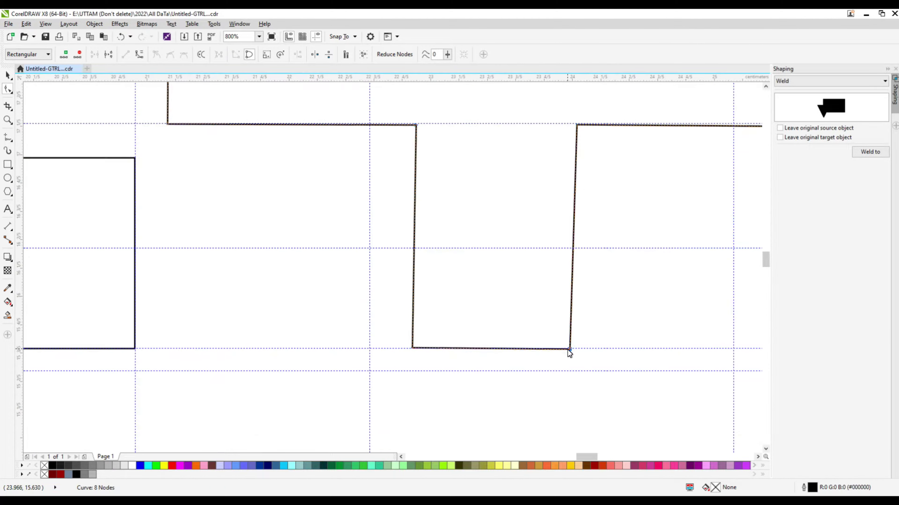
Extend the end of the G's upper arm to the vertical guideline and lower its inner corner to thicken the arm
{"action": "scroll", "coordinate": [567, 350], "scroll_direction": "down", "scroll_amount": 2}
{"action": "scroll", "coordinate": [366, 271], "scroll_direction": "up", "scroll_amount": 1}
{"action": "left_click", "coordinate": [197, 304]}
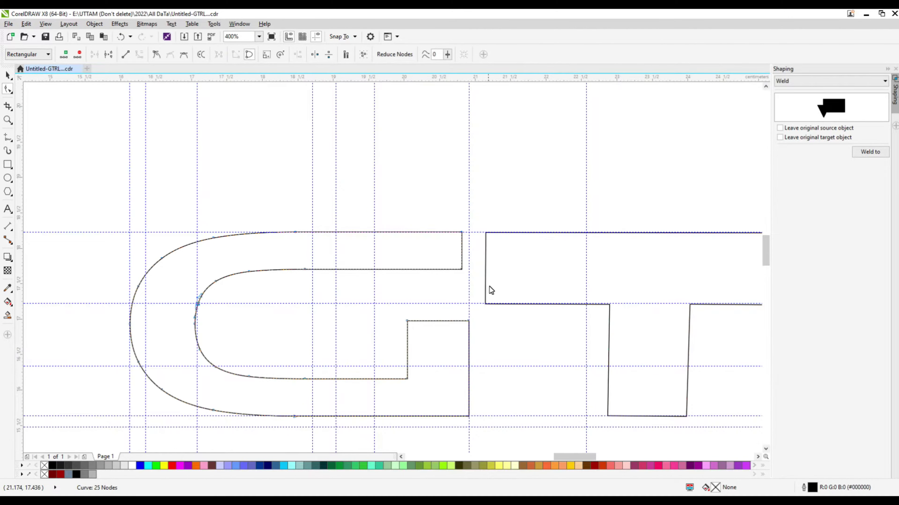
{"action": "left_click_drag", "start_coordinate": [461, 269], "coordinate": [469, 294]}
{"action": "left_click_drag", "start_coordinate": [461, 232], "coordinate": [470, 232]}
Delete the surplus nodes on the upper bend of the G's inner contour
{"action": "left_click_drag", "start_coordinate": [305, 270], "coordinate": [201, 314]}
{"action": "scroll", "coordinate": [201, 314], "scroll_direction": "up", "scroll_amount": 1}
{"action": "left_click", "coordinate": [198, 294]}
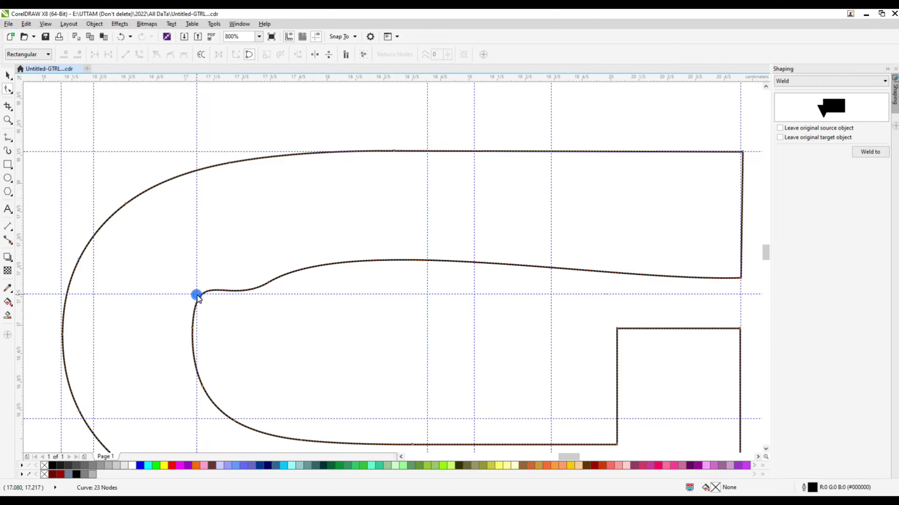
{"action": "key", "text": "Delete"}
Lower the inner edge nodes of the G's upper arm onto the horizontal guideline
{"action": "left_click_drag", "start_coordinate": [740, 278], "coordinate": [740, 292]}
{"action": "left_click", "coordinate": [411, 270]}
{"action": "left_click_drag", "start_coordinate": [411, 271], "coordinate": [412, 294]}
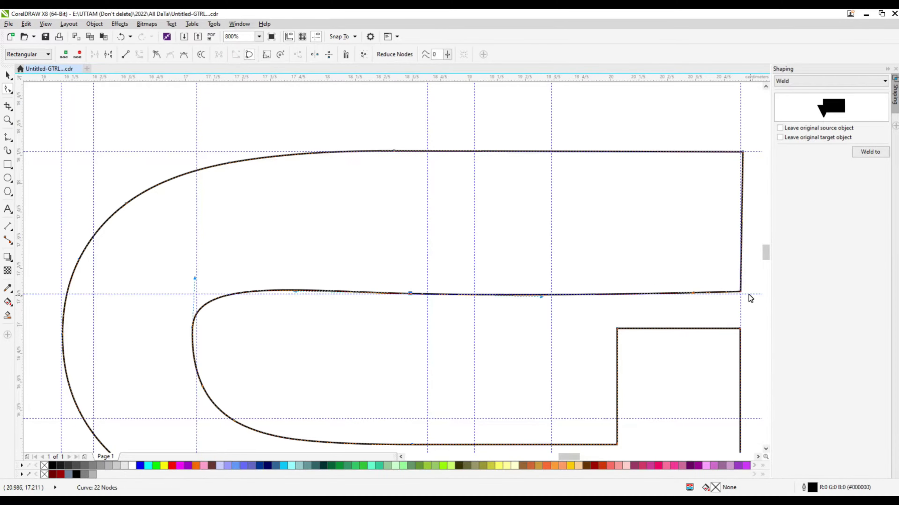
Delete surplus nodes near the left bend of the G's inner contour to smooth it
{"action": "scroll", "coordinate": [724, 296], "scroll_direction": "up", "scroll_amount": 2}
{"action": "scroll", "coordinate": [461, 299], "scroll_direction": "down", "scroll_amount": 2}
{"action": "left_click", "coordinate": [466, 287]}
{"action": "key", "text": "Delete"}
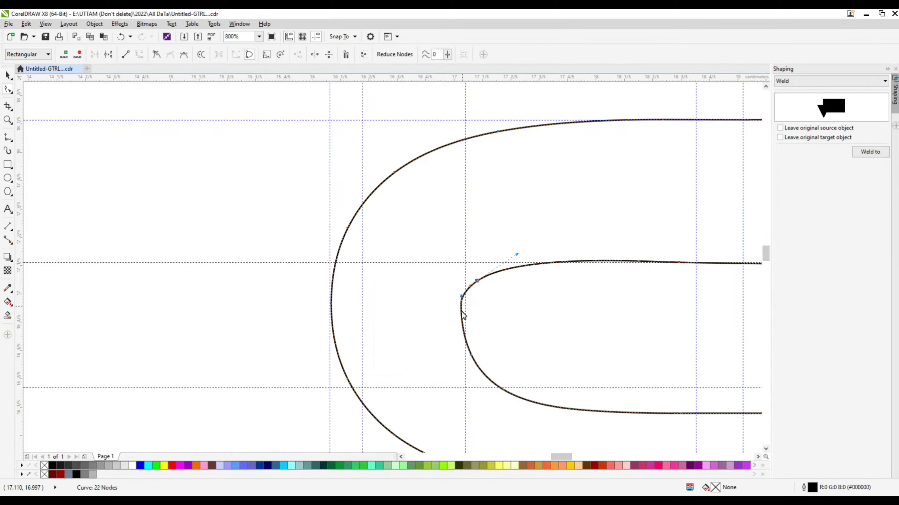
{"action": "scroll", "coordinate": [476, 267], "scroll_direction": "up", "scroll_amount": 2}
{"action": "scroll", "coordinate": [420, 261], "scroll_direction": "down", "scroll_amount": 2}
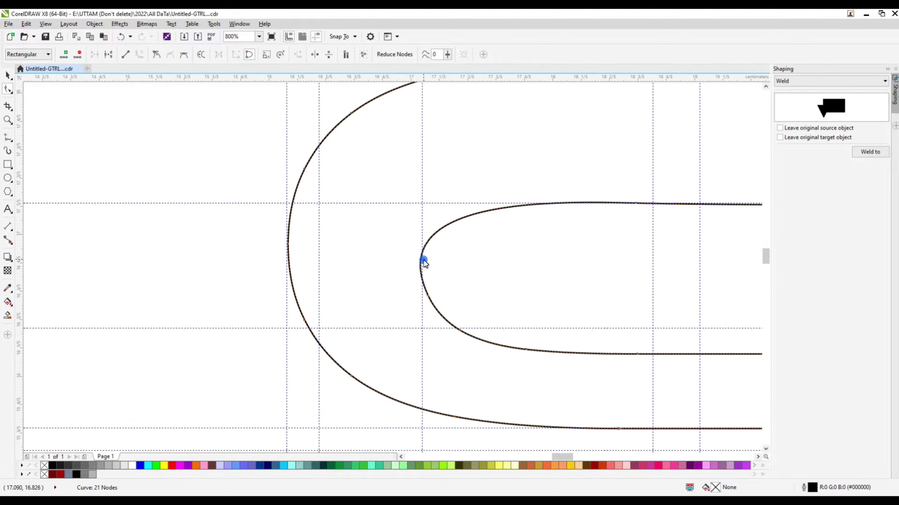
Draw a reference ellipse about 1.17 by 1.02 cm inside the left bend of the G's inner contour
{"action": "left_click", "coordinate": [8, 178]}
{"action": "mouse_move", "coordinate": [420, 202]}
{"action": "left_mouse_down"}
{"action": "mouse_move", "coordinate": [631, 353]}
{"action": "mouse_move", "coordinate": [588, 347]}
{"action": "left_mouse_up"}
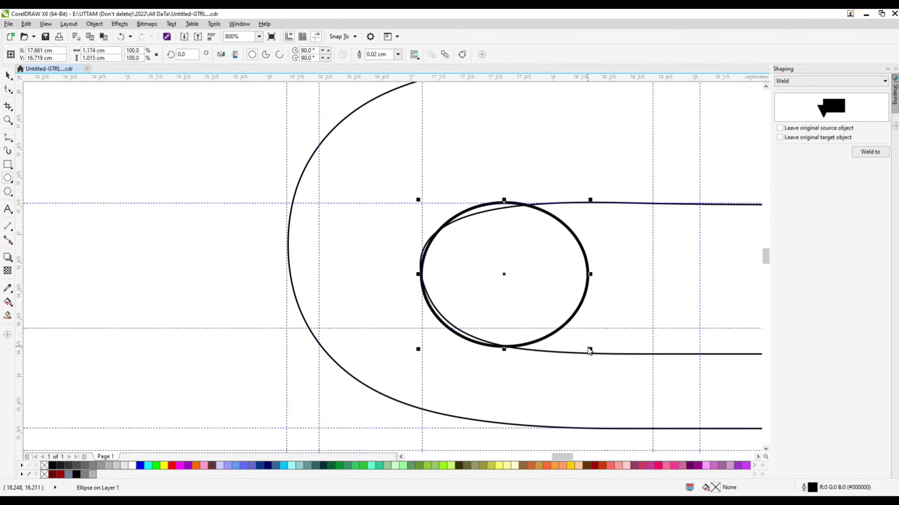
{"action": "key", "text": "Escape"}
{"action": "left_click", "coordinate": [398, 54]}
{"action": "left_click", "coordinate": [138, 127]}
Fit the upper bend of the G's inner contour to the reference ellipse with the Shape tool
{"action": "key", "text": "F10"}
{"action": "scroll", "coordinate": [479, 216], "scroll_direction": "up", "scroll_amount": 2}
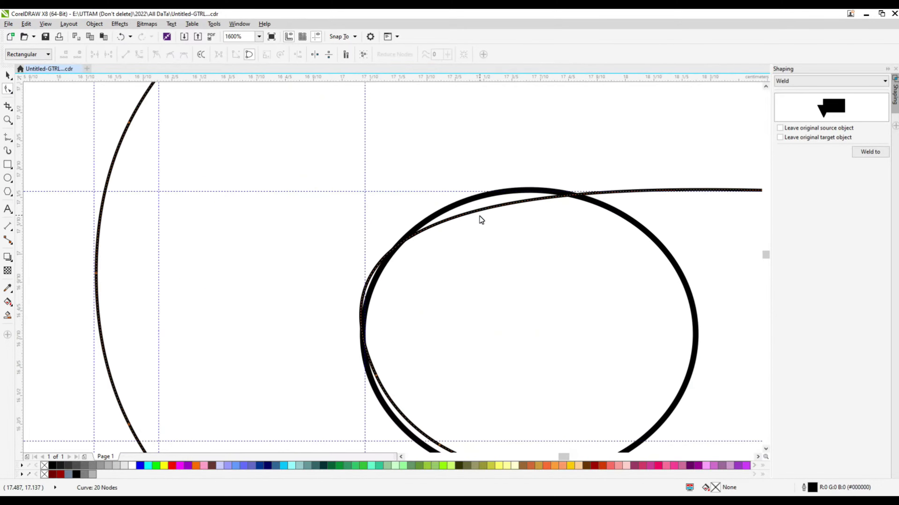
{"action": "left_click", "coordinate": [474, 200]}
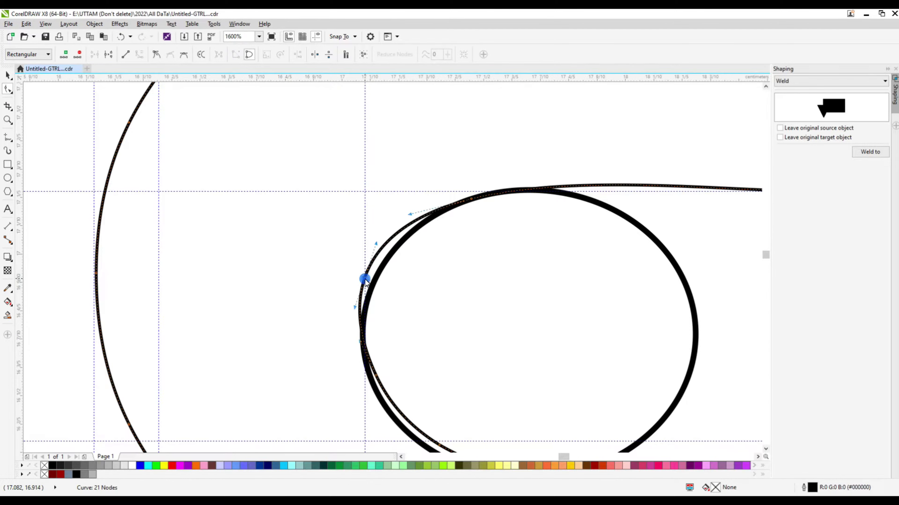
Fit the lower left bend of the G's inner contour to the ellipse by adding, moving and deleting nodes
{"action": "scroll", "coordinate": [381, 280], "scroll_direction": "down", "scroll_amount": 2}
{"action": "scroll", "coordinate": [395, 361], "scroll_direction": "up", "scroll_amount": 2}
{"action": "double_click", "coordinate": [398, 357]}
{"action": "scroll", "coordinate": [399, 358], "scroll_direction": "up", "scroll_amount": 2}
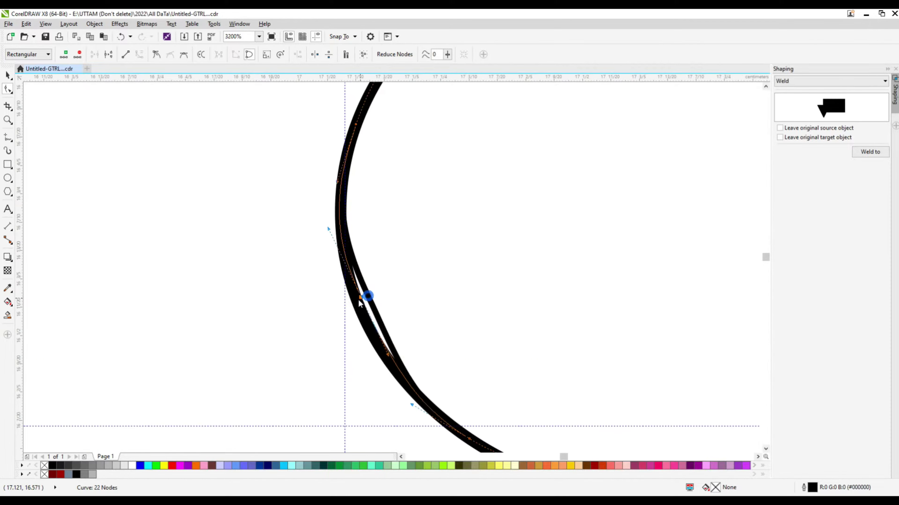
{"action": "left_click_drag", "start_coordinate": [361, 297], "coordinate": [357, 301]}
{"action": "scroll", "coordinate": [357, 301], "scroll_direction": "down", "scroll_amount": 2}
{"action": "scroll", "coordinate": [451, 385], "scroll_direction": "up", "scroll_amount": 2}
{"action": "key", "text": "Delete"}
{"action": "scroll", "coordinate": [418, 331], "scroll_direction": "down", "scroll_amount": 2}
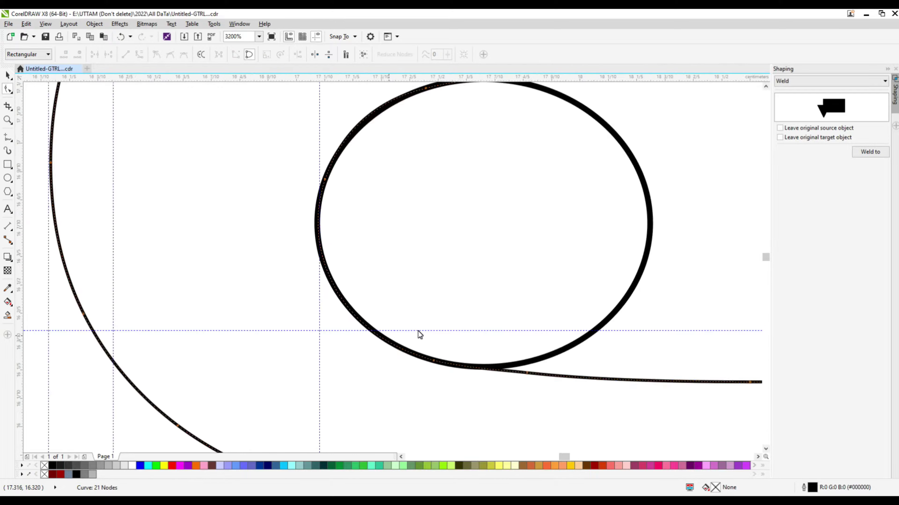
Raise the lower inner edge of the G onto the horizontal guideline by moving its nodes
{"action": "scroll", "coordinate": [509, 347], "scroll_direction": "down", "scroll_amount": 4}
{"action": "scroll", "coordinate": [509, 347], "scroll_direction": "up", "scroll_amount": 2}
{"action": "left_click_drag", "start_coordinate": [608, 338], "coordinate": [608, 317]}
{"action": "left_click_drag", "start_coordinate": [291, 337], "coordinate": [412, 316]}
{"action": "scroll", "coordinate": [247, 331], "scroll_direction": "up", "scroll_amount": 2}
{"action": "left_click_drag", "start_coordinate": [246, 330], "coordinate": [214, 297]}
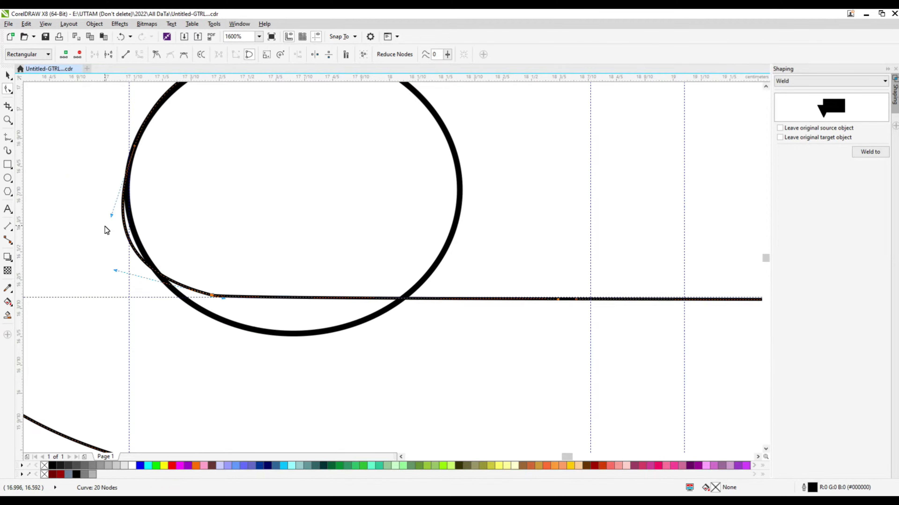
Fine-tune the nodes where the G's lower inner edge meets the left bend to smooth the transition
{"action": "scroll", "coordinate": [106, 226], "scroll_direction": "up", "scroll_amount": 2}
{"action": "left_click_drag", "start_coordinate": [257, 355], "coordinate": [259, 354]}
{"action": "scroll", "coordinate": [390, 383], "scroll_direction": "down", "scroll_amount": 2}
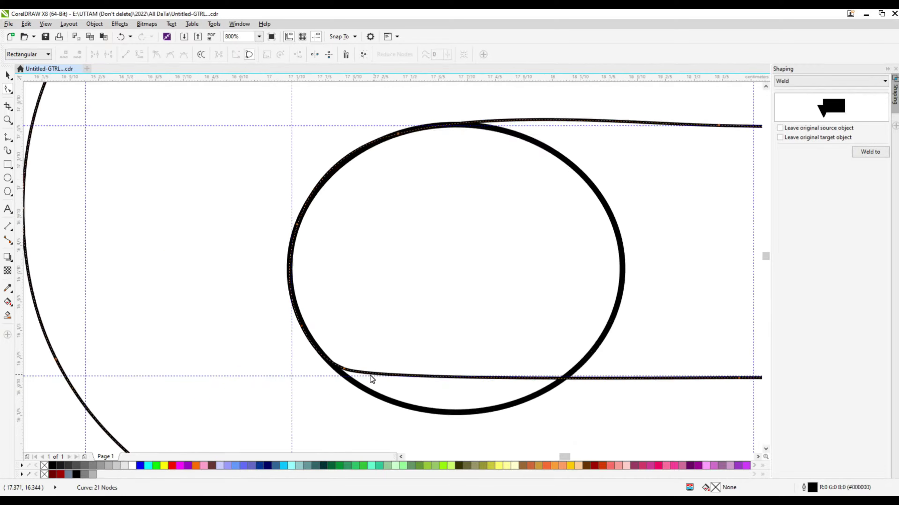
{"action": "scroll", "coordinate": [375, 378], "scroll_direction": "up", "scroll_amount": 2}
{"action": "mouse_move", "coordinate": [379, 377]}
{"action": "left_mouse_down"}
{"action": "mouse_move", "coordinate": [297, 346]}
{"action": "mouse_move", "coordinate": [382, 375]}
{"action": "left_mouse_up"}
{"action": "scroll", "coordinate": [382, 376], "scroll_direction": "down", "scroll_amount": 2}
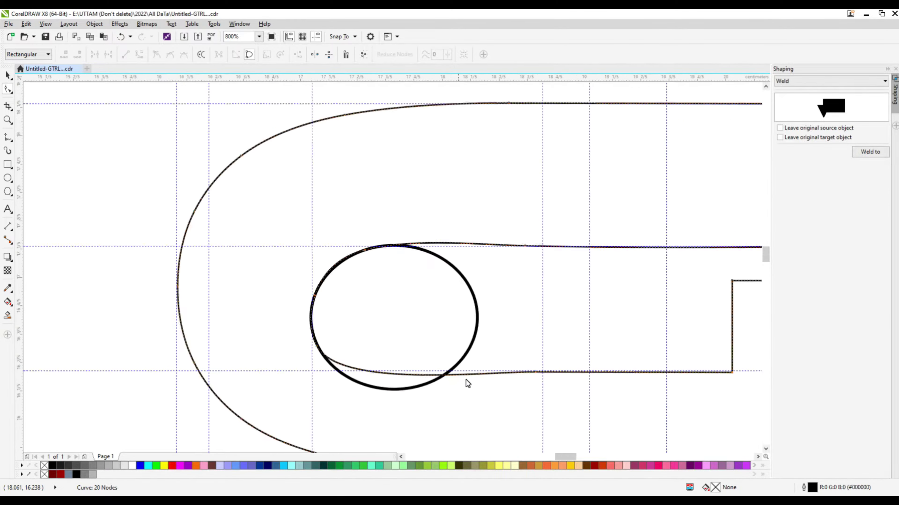
{"action": "scroll", "coordinate": [453, 382], "scroll_direction": "up", "scroll_amount": 1}
{"action": "left_click_drag", "start_coordinate": [450, 379], "coordinate": [449, 374]}
{"action": "scroll", "coordinate": [387, 302], "scroll_direction": "down", "scroll_amount": 1}
Delete the reference ellipse inside the G
{"action": "key", "text": "space"}
{"action": "left_click", "coordinate": [447, 277]}
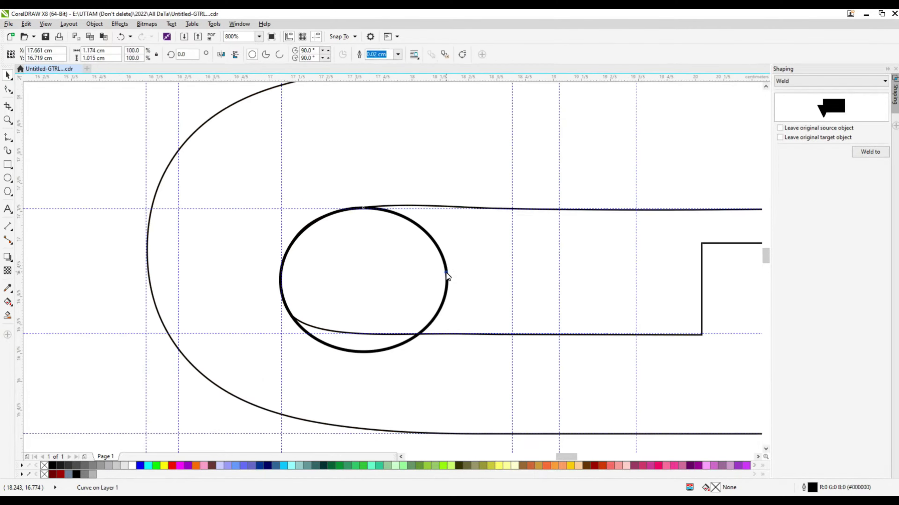
{"action": "key", "text": "Delete"}
{"action": "scroll", "coordinate": [383, 297], "scroll_direction": "down", "scroll_amount": 2}
Smooth the left bend of the G's inner contour by adjusting its edge nodes and deleting surplus ones
{"action": "key", "text": "space"}
{"action": "scroll", "coordinate": [408, 314], "scroll_direction": "up", "scroll_amount": 2}
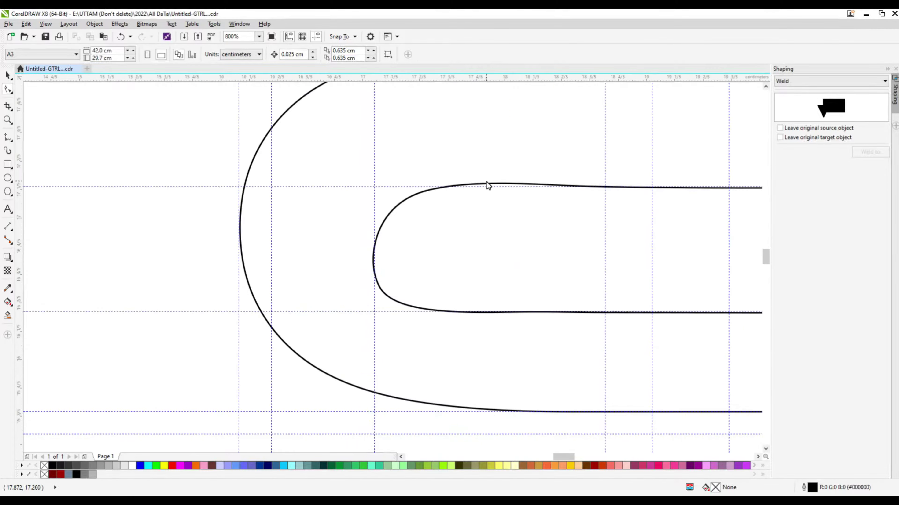
{"action": "scroll", "coordinate": [487, 186], "scroll_direction": "up", "scroll_amount": 1}
{"action": "left_click", "coordinate": [496, 194]}
{"action": "left_click", "coordinate": [275, 395]}
{"action": "key", "text": "Delete"}
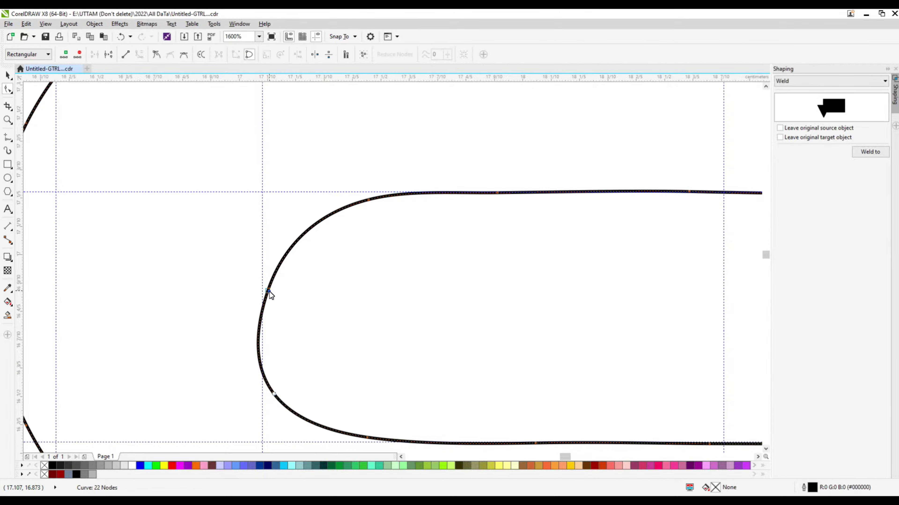
{"action": "left_click", "coordinate": [257, 357]}
{"action": "scroll", "coordinate": [446, 220], "scroll_direction": "down", "scroll_amount": 2}
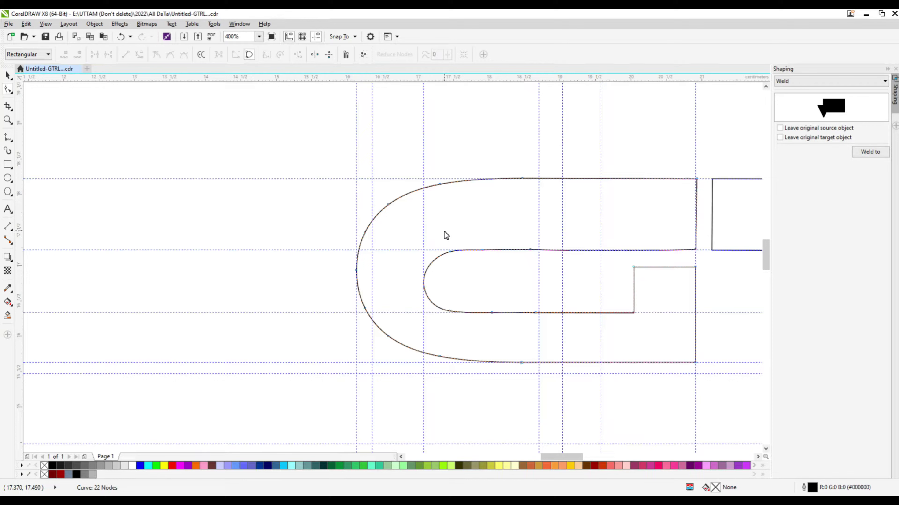
Move both left corner nodes of the G's spur to the vertical guideline to widen the spur
{"action": "left_click_drag", "start_coordinate": [634, 313], "coordinate": [602, 313]}
{"action": "left_click_drag", "start_coordinate": [633, 267], "coordinate": [601, 270]}
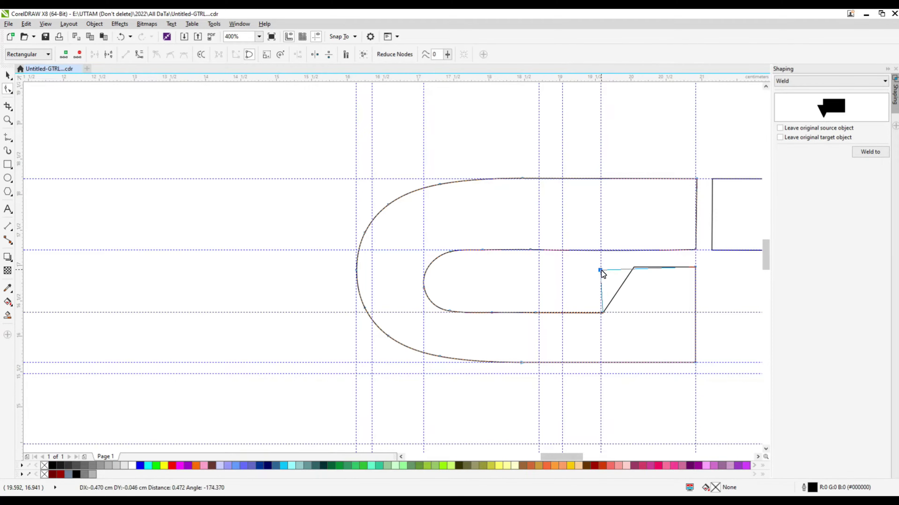
{"action": "scroll", "coordinate": [601, 271], "scroll_direction": "up", "scroll_amount": 3}
{"action": "scroll", "coordinate": [612, 185], "scroll_direction": "down", "scroll_amount": 4}
Raise the inner edge of the G's upper arm above its guideline by moving the edge and bend nodes
{"action": "left_click", "coordinate": [8, 165]}
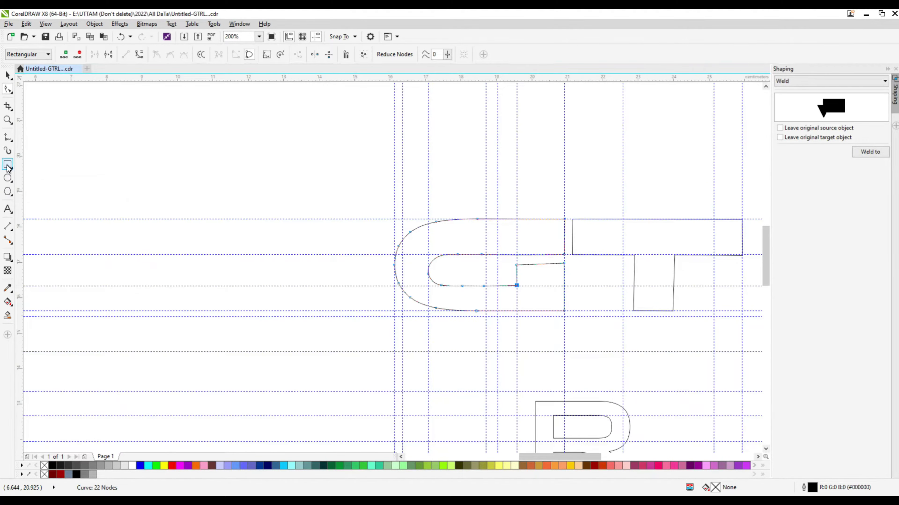
{"action": "key", "text": "F10"}
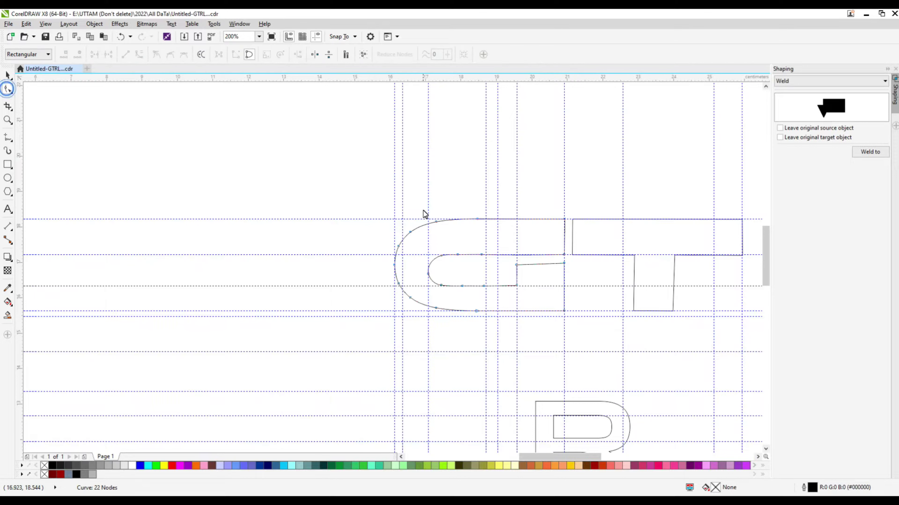
{"action": "scroll", "coordinate": [424, 212], "scroll_direction": "up", "scroll_amount": 3}
{"action": "left_click_drag", "start_coordinate": [415, 315], "coordinate": [489, 305]}
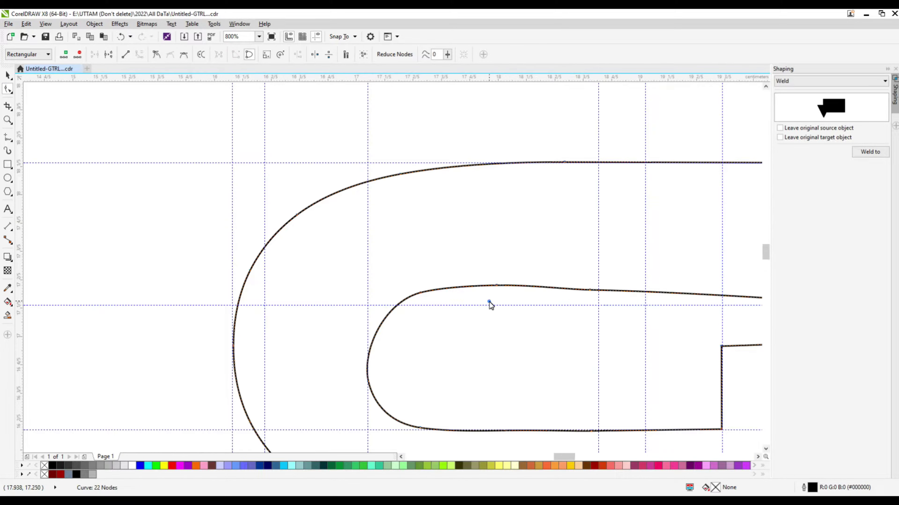
{"action": "scroll", "coordinate": [545, 308], "scroll_direction": "down", "scroll_amount": 2}
{"action": "left_click_drag", "start_coordinate": [725, 301], "coordinate": [569, 294]}
{"action": "scroll", "coordinate": [486, 304], "scroll_direction": "up", "scroll_amount": 2}
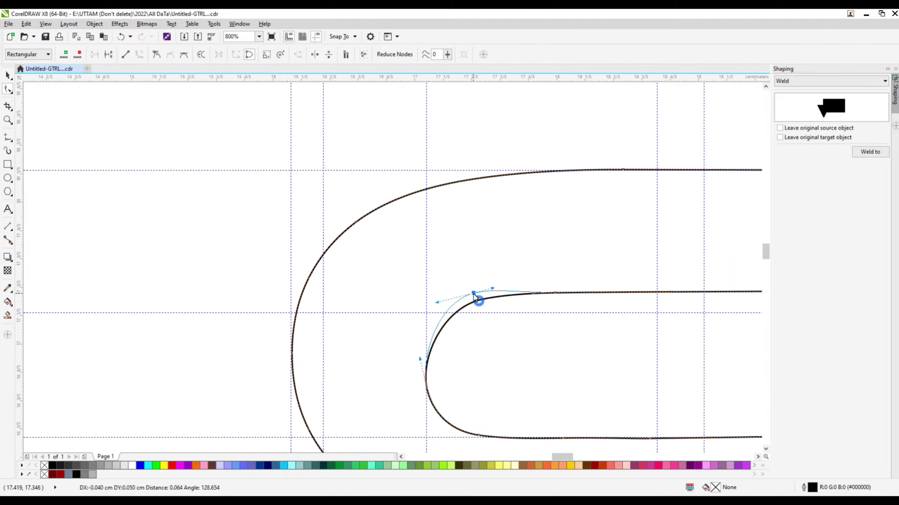
{"action": "mouse_move", "coordinate": [477, 297]}
{"action": "left_mouse_down"}
{"action": "mouse_move", "coordinate": [555, 293]}
{"action": "mouse_move", "coordinate": [479, 297]}
{"action": "left_mouse_up"}
Place a horizontal guideline along the raised inner edge of the G's upper arm and align the bend node to it
{"action": "scroll", "coordinate": [576, 333], "scroll_direction": "down", "scroll_amount": 3}
{"action": "scroll", "coordinate": [575, 333], "scroll_direction": "up", "scroll_amount": 1}
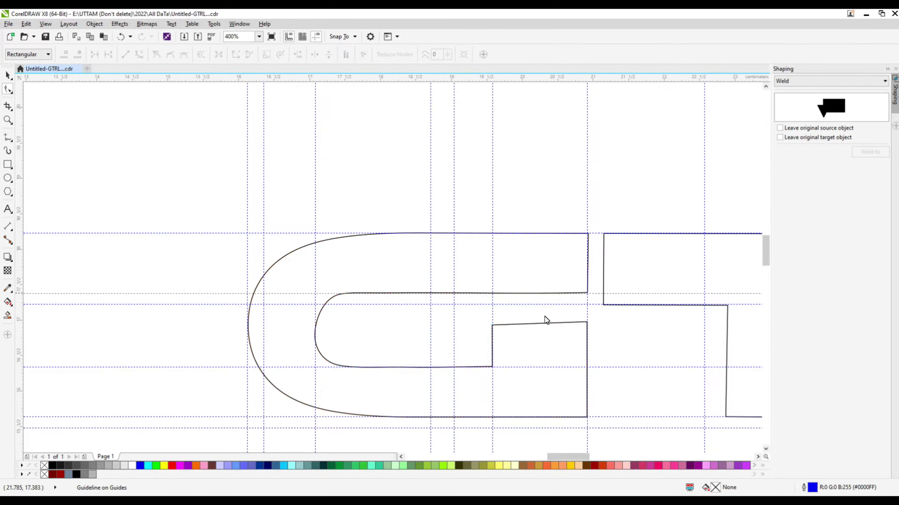
{"action": "scroll", "coordinate": [399, 273], "scroll_direction": "up", "scroll_amount": 4}
{"action": "left_click_drag", "start_coordinate": [300, 259], "coordinate": [301, 265]}
{"action": "scroll", "coordinate": [279, 267], "scroll_direction": "down", "scroll_amount": 3}
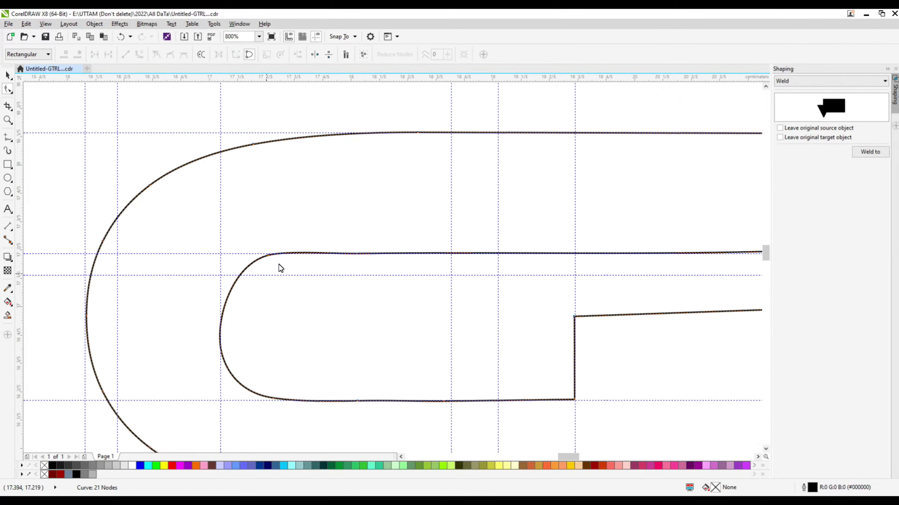
Round the left end of the G's inner contour against the guidelines by removing surplus nodes and reshaping the curve
{"action": "scroll", "coordinate": [187, 259], "scroll_direction": "up", "scroll_amount": 2}
{"action": "scroll", "coordinate": [371, 271], "scroll_direction": "down", "scroll_amount": 2}
{"action": "scroll", "coordinate": [266, 341], "scroll_direction": "up", "scroll_amount": 2}
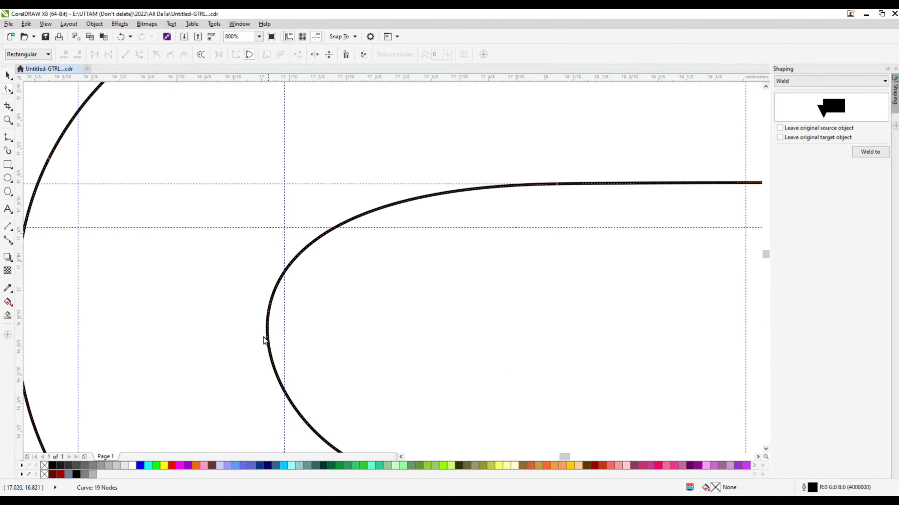
{"action": "left_click_drag", "start_coordinate": [266, 341], "coordinate": [287, 341]}
{"action": "scroll", "coordinate": [281, 267], "scroll_direction": "down", "scroll_amount": 2}
{"action": "scroll", "coordinate": [351, 368], "scroll_direction": "up", "scroll_amount": 2}
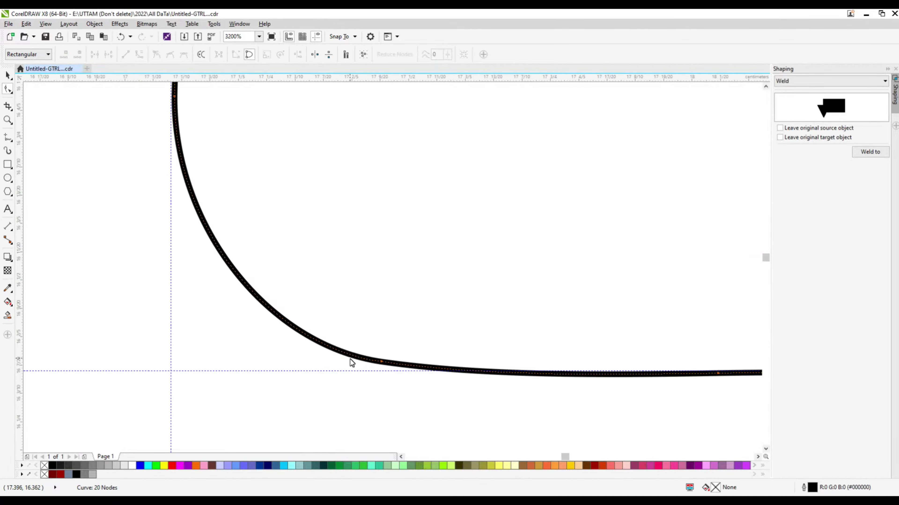
{"action": "left_click", "coordinate": [385, 368]}
Draw a rectangle about 2.21 by 0.44 cm across the top of the G's spur, ending at the letter's right edge
{"action": "scroll", "coordinate": [424, 357], "scroll_direction": "down", "scroll_amount": 2}
{"action": "scroll", "coordinate": [189, 333], "scroll_direction": "down", "scroll_amount": 1}
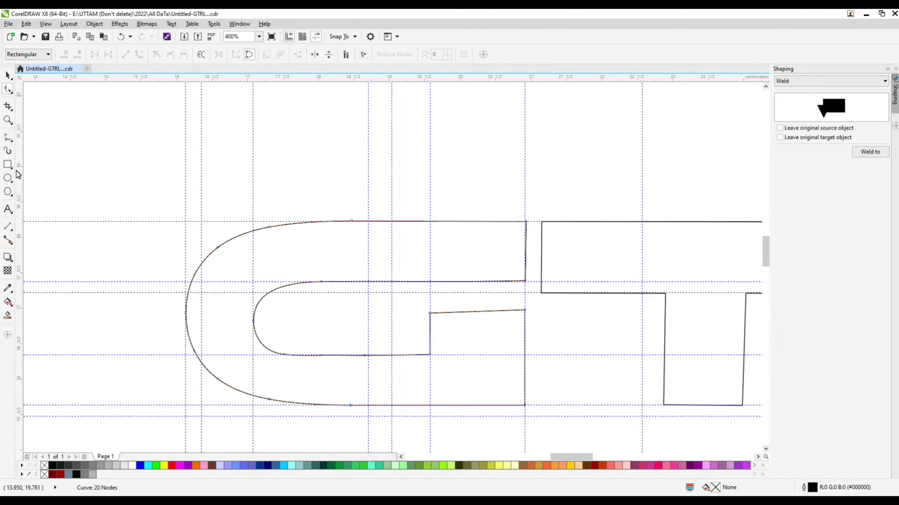
{"action": "left_click", "coordinate": [8, 164]}
{"action": "left_click_drag", "start_coordinate": [368, 295], "coordinate": [525, 325]}
{"action": "key", "text": "space"}
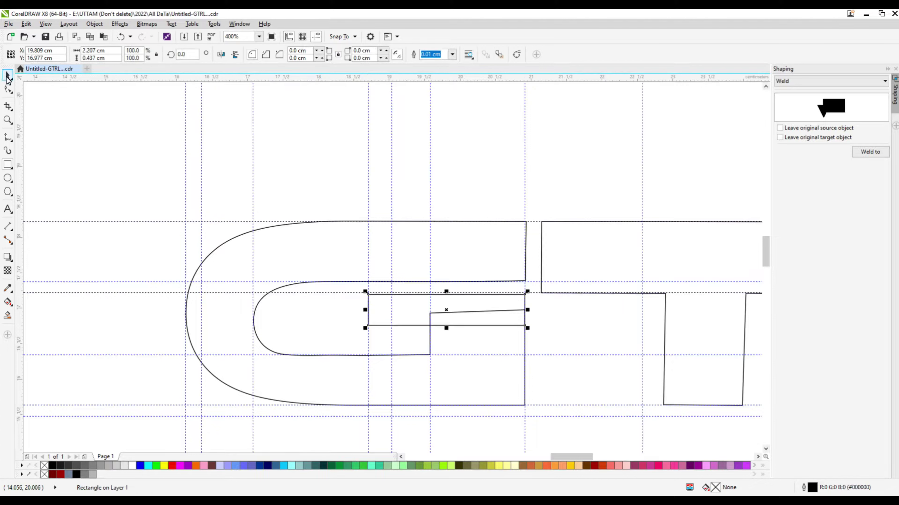
Weld the rectangle to the G and align the upper arm's outer right corner node to the vertical guideline
{"action": "left_click", "coordinate": [526, 272], "text": "shift"}
{"action": "left_click", "coordinate": [271, 54]}
{"action": "key", "text": "F10"}
{"action": "scroll", "coordinate": [543, 170], "scroll_direction": "up", "scroll_amount": 3}
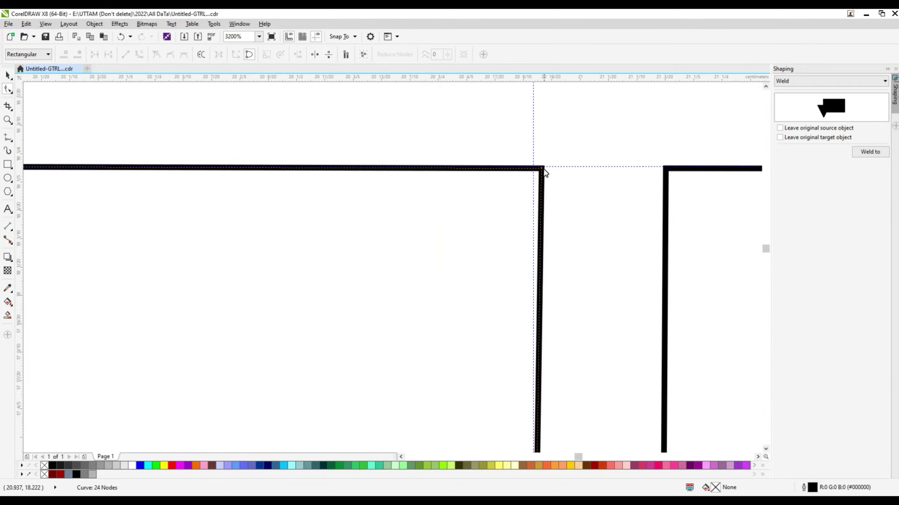
{"action": "left_click", "coordinate": [537, 168]}
Straighten the top and right edges of the G's spur along the guidelines by removing the surplus nodes on them
{"action": "scroll", "coordinate": [555, 290], "scroll_direction": "down", "scroll_amount": 3}
{"action": "scroll", "coordinate": [625, 240], "scroll_direction": "up", "scroll_amount": 2}
{"action": "key", "text": "Delete"}
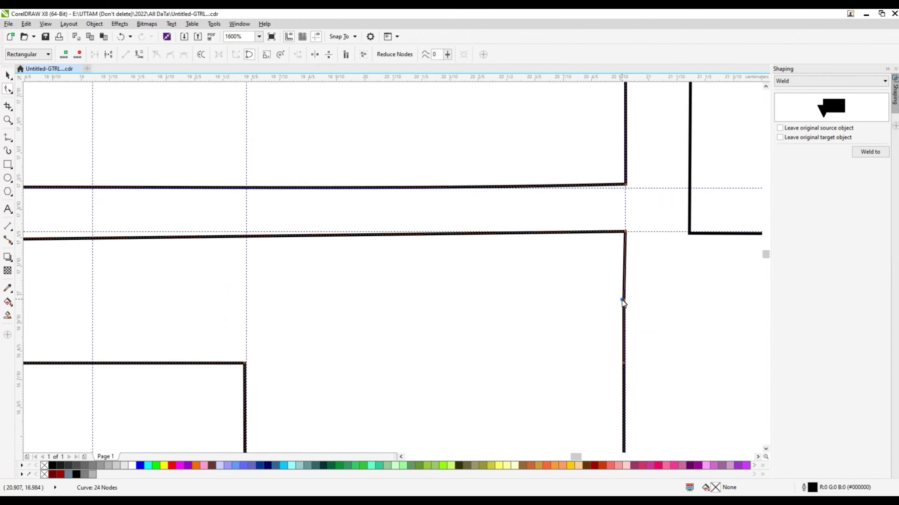
{"action": "scroll", "coordinate": [622, 299], "scroll_direction": "down", "scroll_amount": 2}
{"action": "scroll", "coordinate": [650, 349], "scroll_direction": "up", "scroll_amount": 3}
{"action": "left_click", "coordinate": [354, 257]}
{"action": "scroll", "coordinate": [355, 260], "scroll_direction": "down", "scroll_amount": 4}
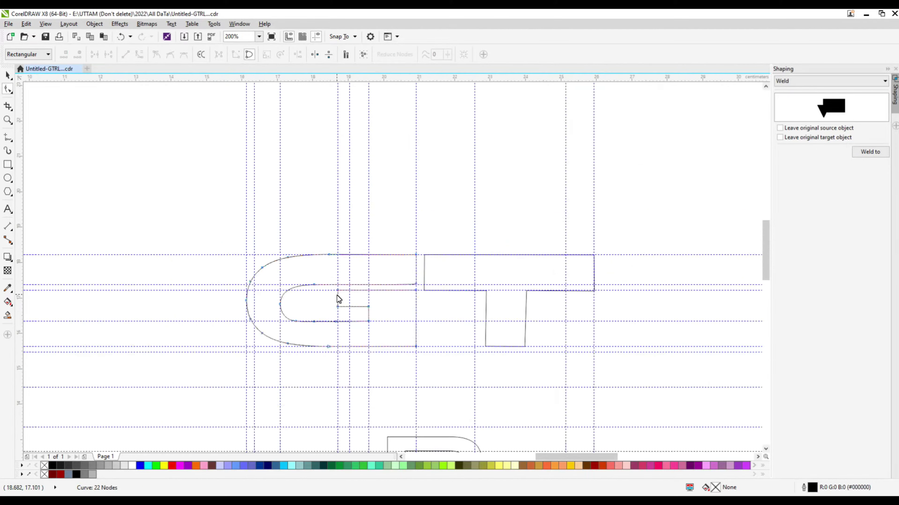
Raise the undersides of both T arms to the horizontal guideline by moving their corner nodes
{"action": "scroll", "coordinate": [337, 297], "scroll_direction": "up", "scroll_amount": 2}
{"action": "left_click", "coordinate": [391, 288]}
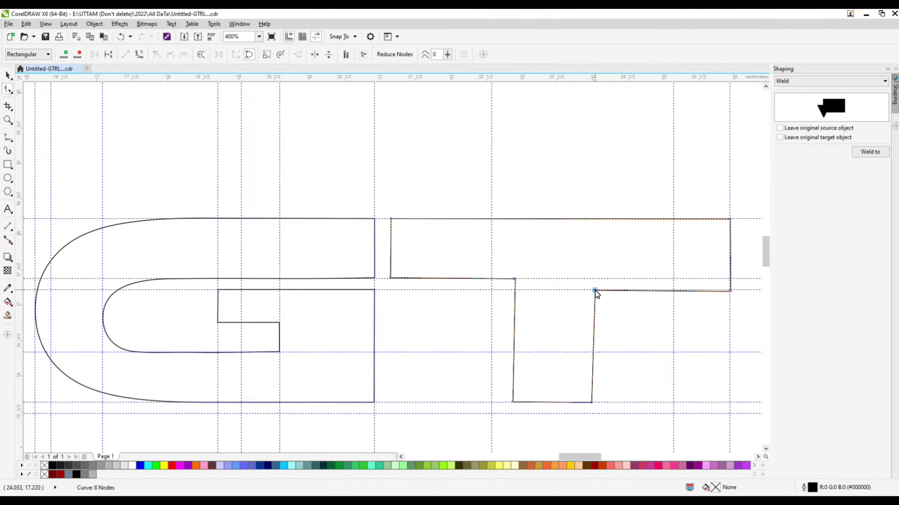
{"action": "left_click_drag", "start_coordinate": [596, 292], "coordinate": [595, 283]}
{"action": "left_click_drag", "start_coordinate": [730, 292], "coordinate": [732, 280]}
{"action": "scroll", "coordinate": [596, 282], "scroll_direction": "up", "scroll_amount": 2}
{"action": "scroll", "coordinate": [492, 275], "scroll_direction": "down", "scroll_amount": 2}
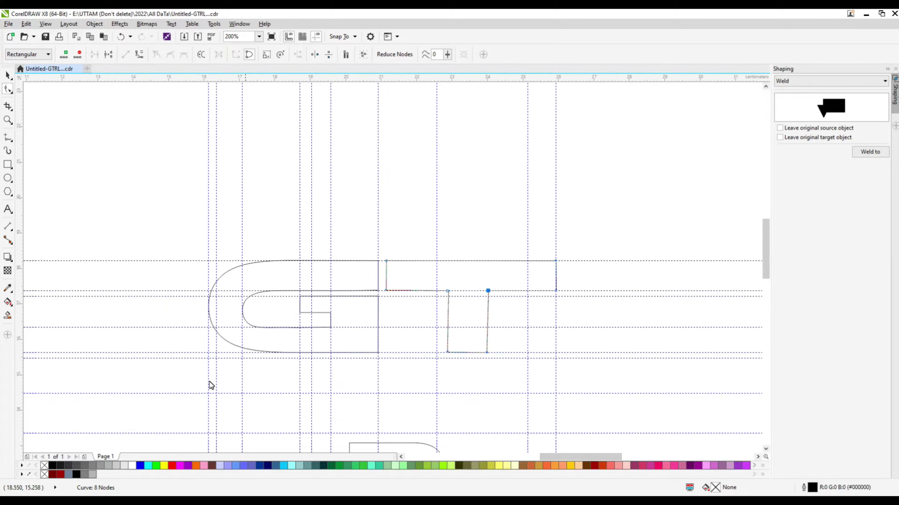
Straighten the sides of the T's stem by adjusting its two bottom corner nodes
{"action": "scroll", "coordinate": [516, 351], "scroll_direction": "up", "scroll_amount": 1}
{"action": "left_click", "coordinate": [514, 348]}
{"action": "left_click", "coordinate": [664, 348]}
{"action": "scroll", "coordinate": [557, 297], "scroll_direction": "down", "scroll_amount": 1}
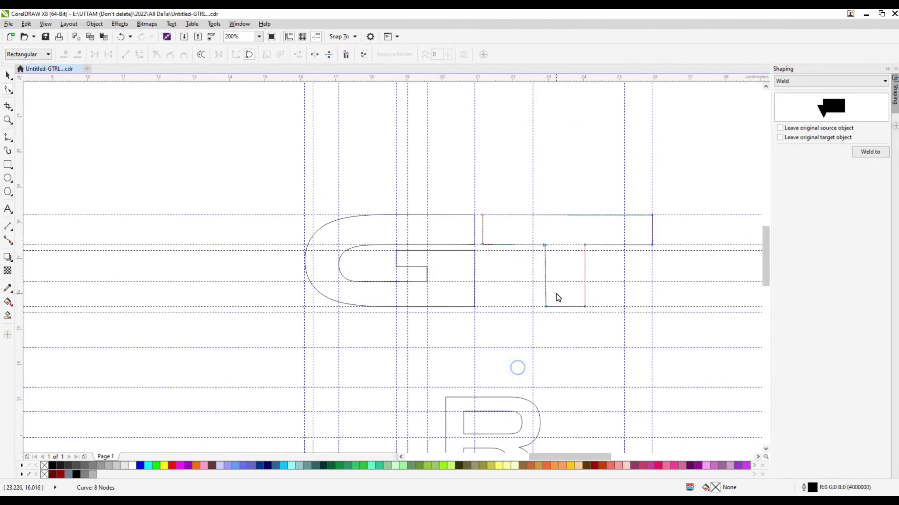
{"action": "scroll", "coordinate": [449, 269], "scroll_direction": "down", "scroll_amount": 1}
{"action": "scroll", "coordinate": [377, 313], "scroll_direction": "up", "scroll_amount": 1}
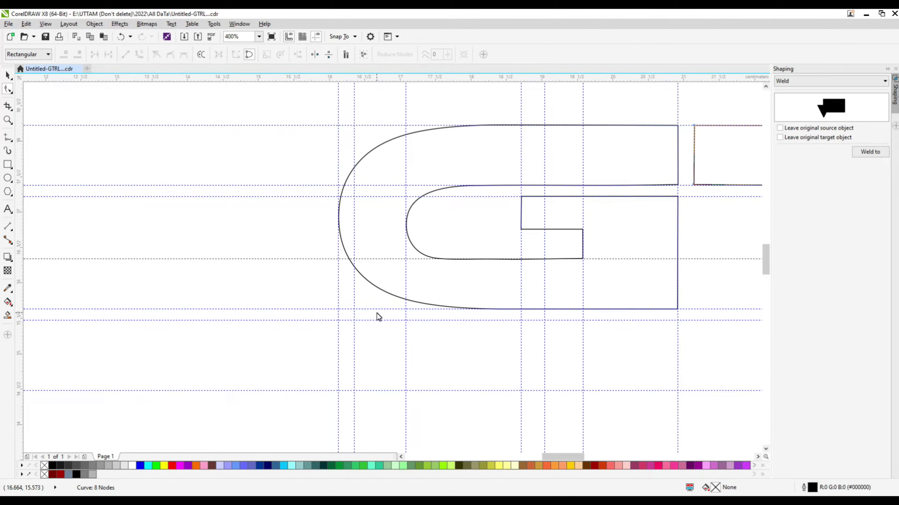
{"action": "left_click", "coordinate": [390, 297]}
{"action": "scroll", "coordinate": [393, 301], "scroll_direction": "up", "scroll_amount": 1}
{"action": "left_click_drag", "start_coordinate": [363, 287], "coordinate": [348, 295]}
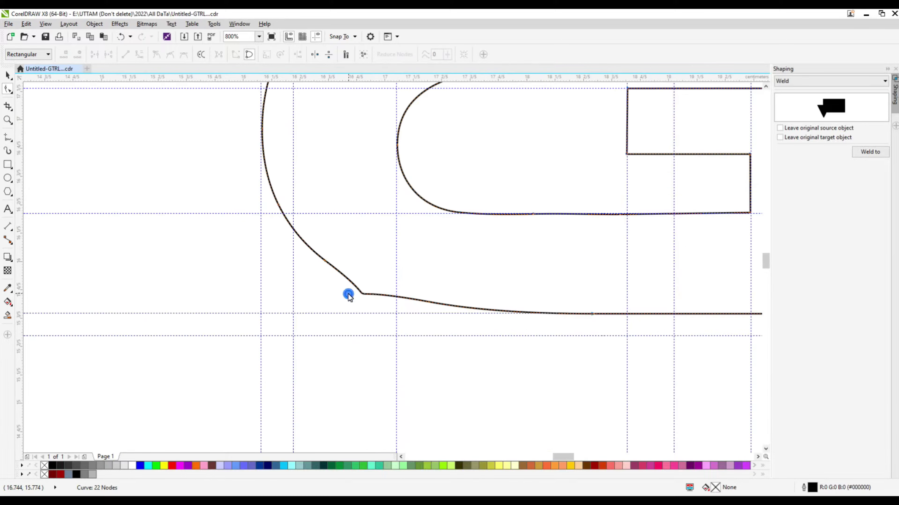
{"action": "key", "text": "ctrl+z"}
Reshape the lower-left outer bend of the G into a smooth curve by moving its nodes and removing surplus ones
{"action": "scroll", "coordinate": [400, 305], "scroll_direction": "up", "scroll_amount": 2}
{"action": "left_click_drag", "start_coordinate": [535, 300], "coordinate": [343, 325]}
{"action": "left_click_drag", "start_coordinate": [429, 344], "coordinate": [324, 305]}
{"action": "scroll", "coordinate": [395, 346], "scroll_direction": "down", "scroll_amount": 2}
{"action": "left_click", "coordinate": [373, 322]}
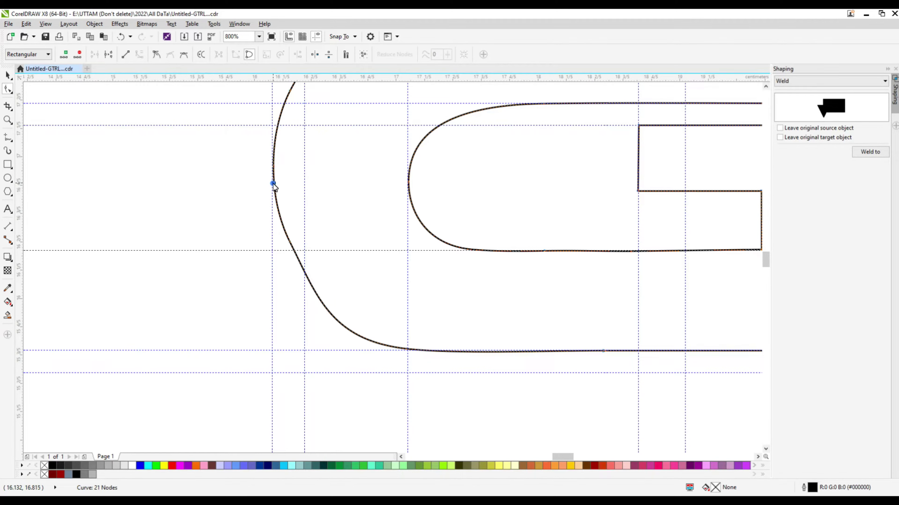
{"action": "left_click", "coordinate": [290, 242]}
{"action": "scroll", "coordinate": [407, 353], "scroll_direction": "down", "scroll_amount": 2}
{"action": "scroll", "coordinate": [401, 393], "scroll_direction": "up", "scroll_amount": 2}
{"action": "double_click", "coordinate": [396, 385]}
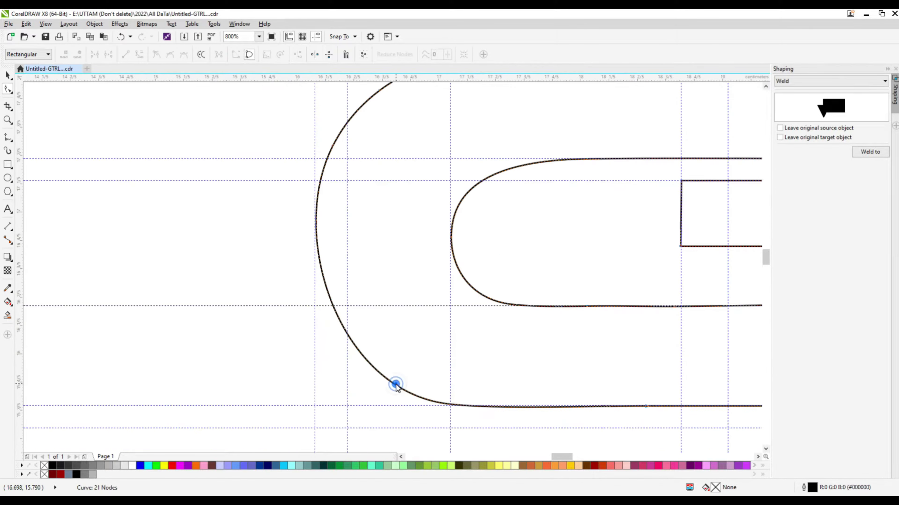
Move the upper outer bend node of the G toward the top guideline and delete the surplus nodes beside it
{"action": "scroll", "coordinate": [378, 267], "scroll_direction": "up", "scroll_amount": 3}
{"action": "scroll", "coordinate": [393, 206], "scroll_direction": "up", "scroll_amount": 2}
{"action": "left_click_drag", "start_coordinate": [511, 178], "coordinate": [446, 160]}
{"action": "scroll", "coordinate": [557, 170], "scroll_direction": "down", "scroll_amount": 1}
{"action": "left_click", "coordinate": [604, 168]}
{"action": "scroll", "coordinate": [603, 169], "scroll_direction": "up", "scroll_amount": 1}
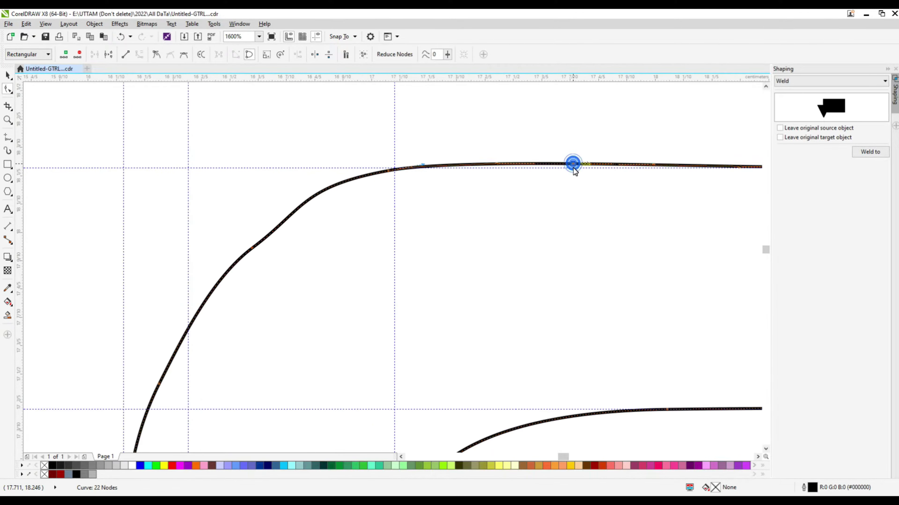
{"action": "key", "text": "Delete"}
{"action": "scroll", "coordinate": [419, 187], "scroll_direction": "down", "scroll_amount": 1}
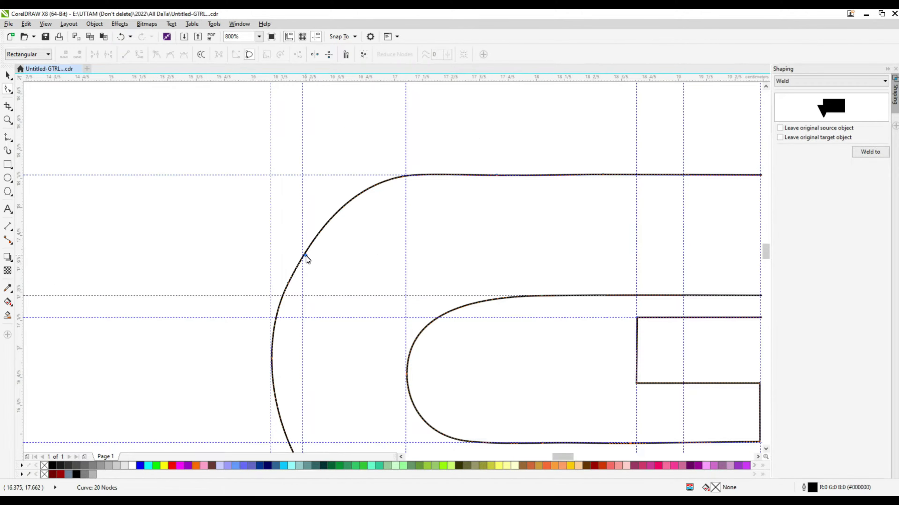
Delete the surplus node on the G's upper-left outer curve to even out the bend
{"action": "scroll", "coordinate": [305, 259], "scroll_direction": "up", "scroll_amount": 1}
{"action": "left_click", "coordinate": [370, 194]}
{"action": "key", "text": "Delete"}
{"action": "scroll", "coordinate": [391, 256], "scroll_direction": "down", "scroll_amount": 1}
{"action": "scroll", "coordinate": [407, 203], "scroll_direction": "up", "scroll_amount": 1}
{"action": "scroll", "coordinate": [381, 225], "scroll_direction": "down", "scroll_amount": 2}
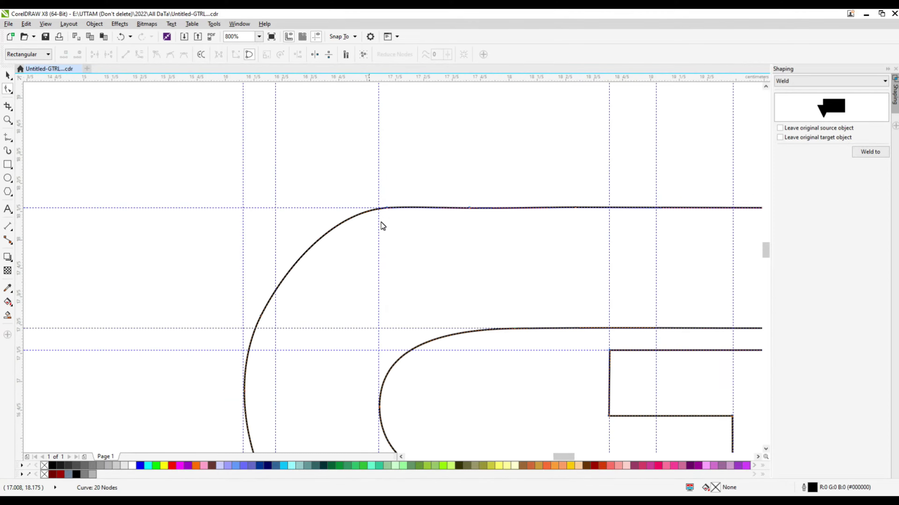
Align the leftmost node of the G's outer curve to the outermost vertical guideline
{"action": "left_click", "coordinate": [324, 272]}
{"action": "scroll", "coordinate": [315, 307], "scroll_direction": "up", "scroll_amount": 2}
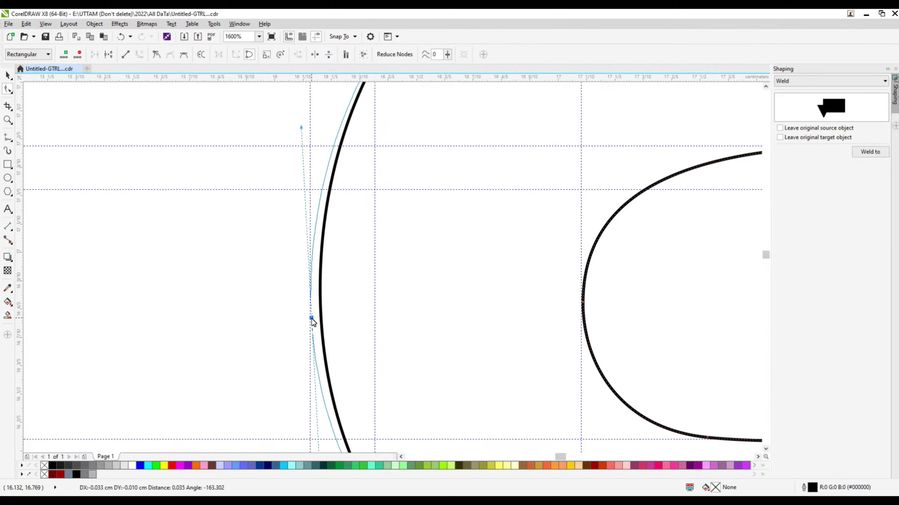
{"action": "scroll", "coordinate": [312, 319], "scroll_direction": "down", "scroll_amount": 2}
Smooth the transition from the G's upper-left bend into its top edge by adjusting and removing nodes
{"action": "left_click", "coordinate": [402, 393]}
{"action": "scroll", "coordinate": [509, 190], "scroll_direction": "up", "scroll_amount": 2}
{"action": "left_click", "coordinate": [448, 185]}
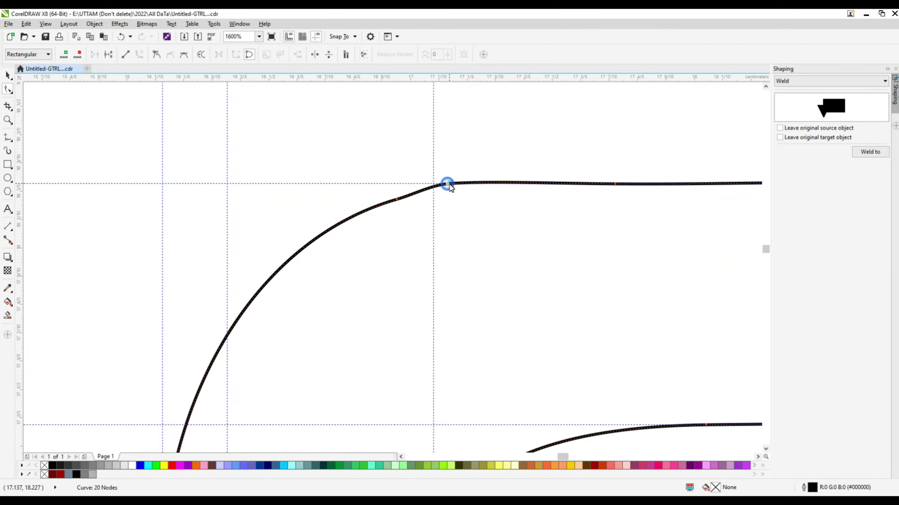
{"action": "scroll", "coordinate": [475, 224], "scroll_direction": "down", "scroll_amount": 2}
{"action": "double_click", "coordinate": [545, 199]}
{"action": "scroll", "coordinate": [546, 199], "scroll_direction": "up", "scroll_amount": 1}
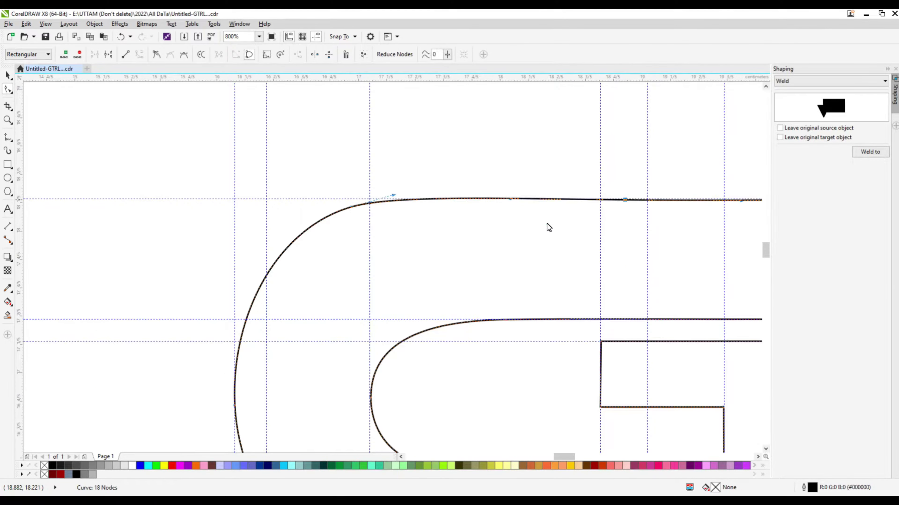
{"action": "scroll", "coordinate": [547, 226], "scroll_direction": "down", "scroll_amount": 3}
Move the R directly beneath the G and stretch it to about 8.99 cm wide
{"action": "key", "text": "space"}
{"action": "left_click", "coordinate": [512, 381]}
{"action": "left_click_drag", "start_coordinate": [499, 343], "coordinate": [374, 301]}
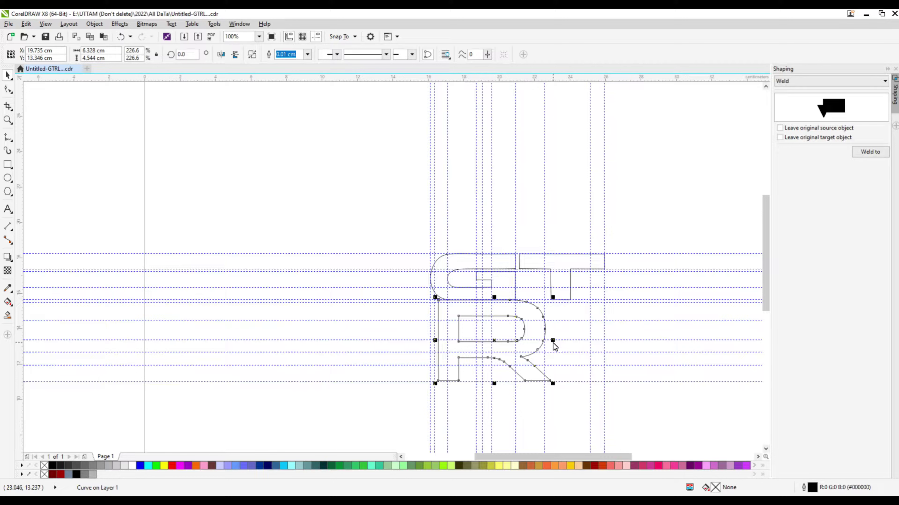
{"action": "mouse_move", "coordinate": [553, 342]}
{"action": "left_mouse_down"}
{"action": "mouse_move", "coordinate": [603, 353]}
{"action": "mouse_move", "coordinate": [557, 343]}
{"action": "left_mouse_up"}
{"action": "scroll", "coordinate": [515, 305], "scroll_direction": "up", "scroll_amount": 3}
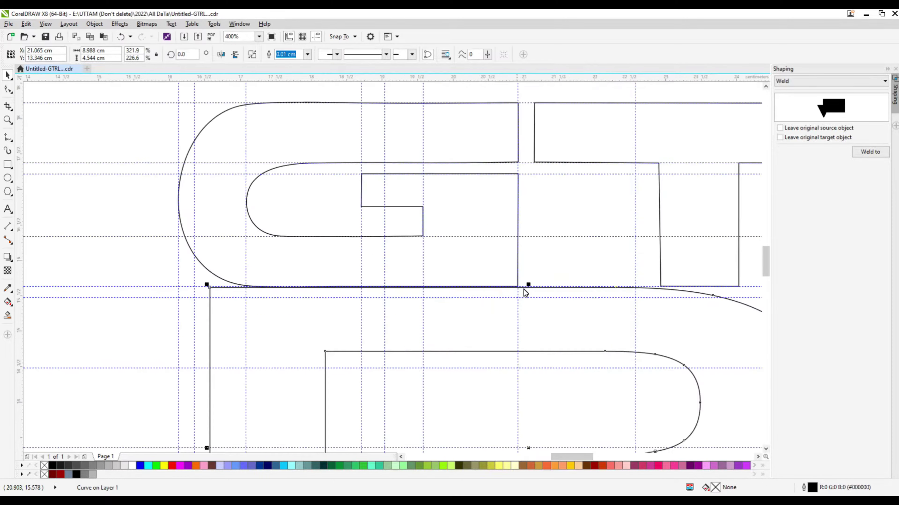
Lower the R's top edge to the guideline below the G and move its left side inward, making it about 8.45 cm wide
{"action": "scroll", "coordinate": [529, 297], "scroll_direction": "down", "scroll_amount": 1}
{"action": "scroll", "coordinate": [391, 377], "scroll_direction": "up", "scroll_amount": 1}
{"action": "scroll", "coordinate": [371, 384], "scroll_direction": "down", "scroll_amount": 1}
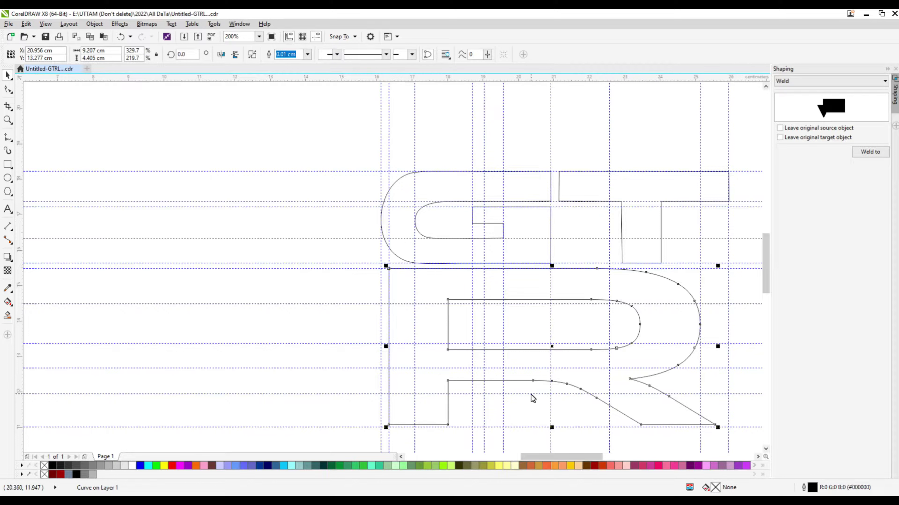
{"action": "left_click_drag", "start_coordinate": [385, 346], "coordinate": [413, 354]}
{"action": "scroll", "coordinate": [412, 354], "scroll_direction": "down", "scroll_amount": 1}
Extend the R's bottom to the horizontal guideline at about 4.48 cm high and fit its left edge to the vertical guideline
{"action": "scroll", "coordinate": [525, 383], "scroll_direction": "up", "scroll_amount": 3}
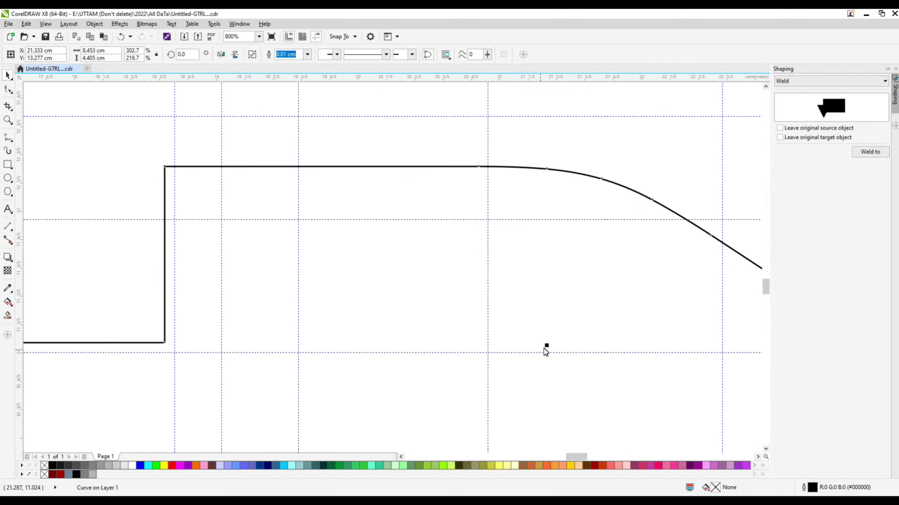
{"action": "left_click_drag", "start_coordinate": [544, 348], "coordinate": [547, 357]}
{"action": "scroll", "coordinate": [484, 329], "scroll_direction": "down", "scroll_amount": 1}
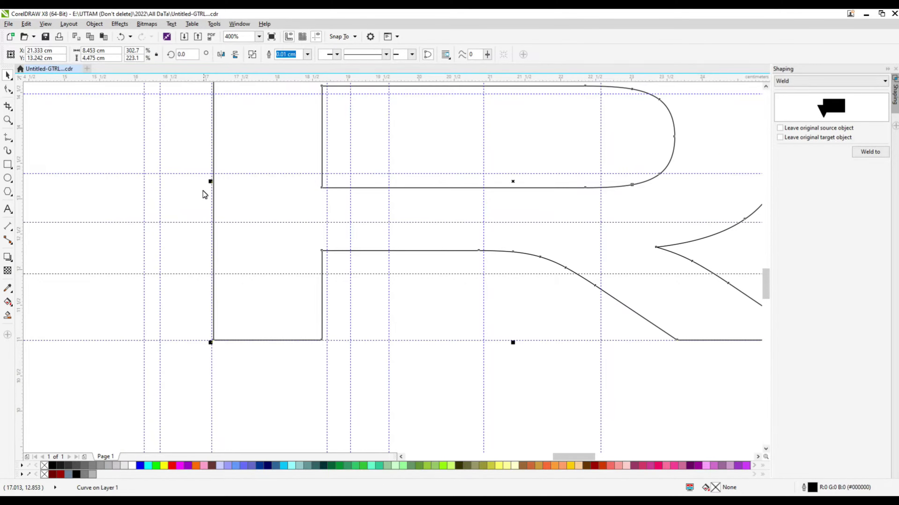
{"action": "scroll", "coordinate": [207, 188], "scroll_direction": "up", "scroll_amount": 2}
{"action": "left_click", "coordinate": [213, 184], "text": "shift"}
{"action": "scroll", "coordinate": [235, 160], "scroll_direction": "down", "scroll_amount": 2}
Narrow the R's inner counter to about 4.03 cm by moving its left edge to the vertical guideline
{"action": "left_click", "coordinate": [465, 304]}
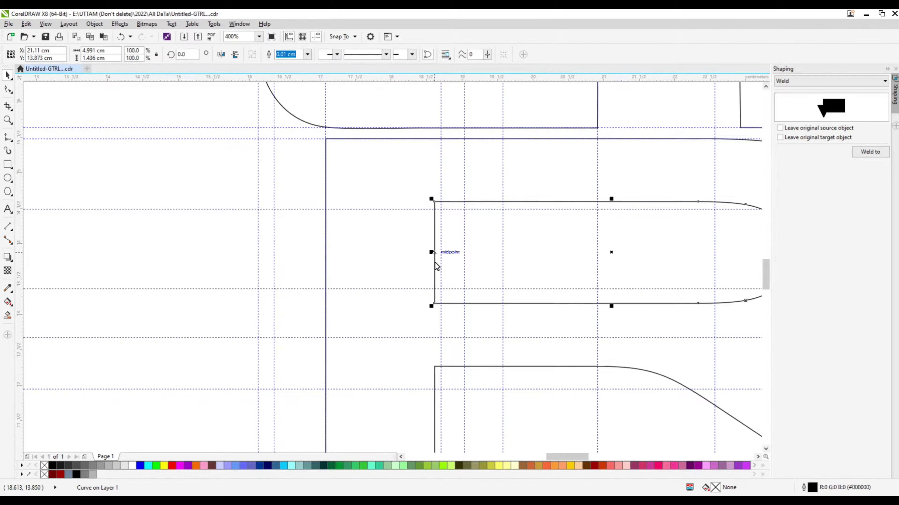
{"action": "left_click_drag", "start_coordinate": [432, 252], "coordinate": [501, 260]}
{"action": "scroll", "coordinate": [500, 260], "scroll_direction": "down", "scroll_amount": 1}
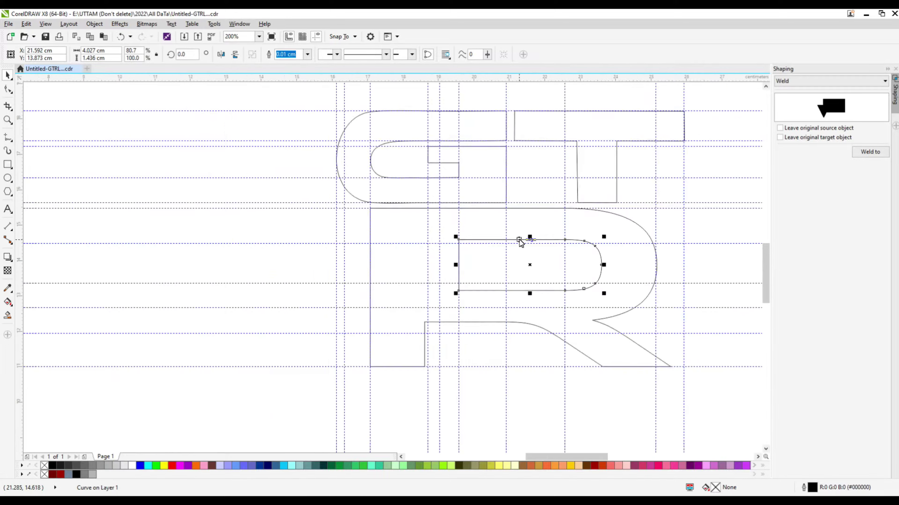
{"action": "scroll", "coordinate": [520, 244], "scroll_direction": "up", "scroll_amount": 1}
Lower the counter's top edge to the horizontal guideline and raise its bottom edge to flatten the opening
{"action": "left_click_drag", "start_coordinate": [546, 239], "coordinate": [549, 247]}
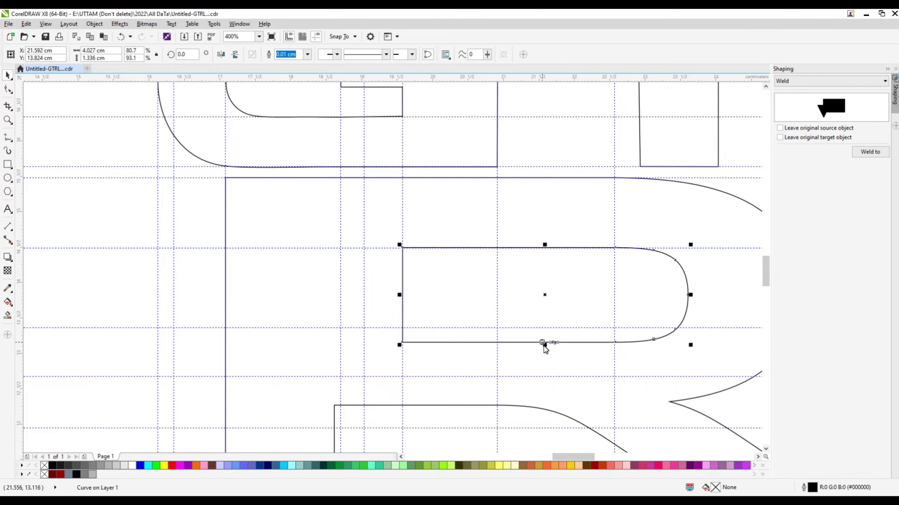
{"action": "left_click_drag", "start_coordinate": [544, 345], "coordinate": [548, 312]}
{"action": "scroll", "coordinate": [548, 311], "scroll_direction": "down", "scroll_amount": 1}
{"action": "scroll", "coordinate": [521, 320], "scroll_direction": "up", "scroll_amount": 1}
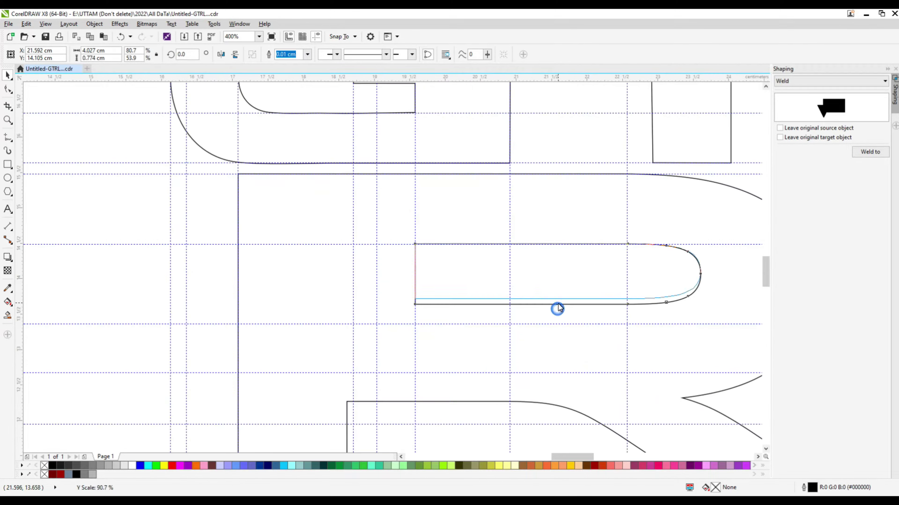
{"action": "scroll", "coordinate": [442, 298], "scroll_direction": "down", "scroll_amount": 1}
Widen the R's stem to the vertical guideline with a flared foot by moving its inner corners and adding a node
{"action": "double_click", "coordinate": [435, 345]}
{"action": "left_click_drag", "start_coordinate": [398, 392], "coordinate": [436, 391]}
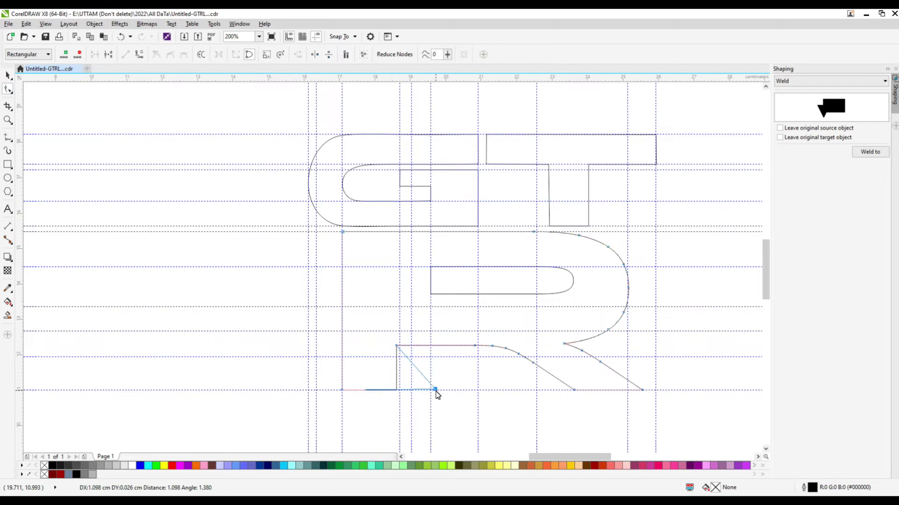
{"action": "left_click_drag", "start_coordinate": [397, 346], "coordinate": [442, 333]}
{"action": "left_click_drag", "start_coordinate": [440, 390], "coordinate": [457, 390]}
{"action": "left_click", "coordinate": [454, 377]}
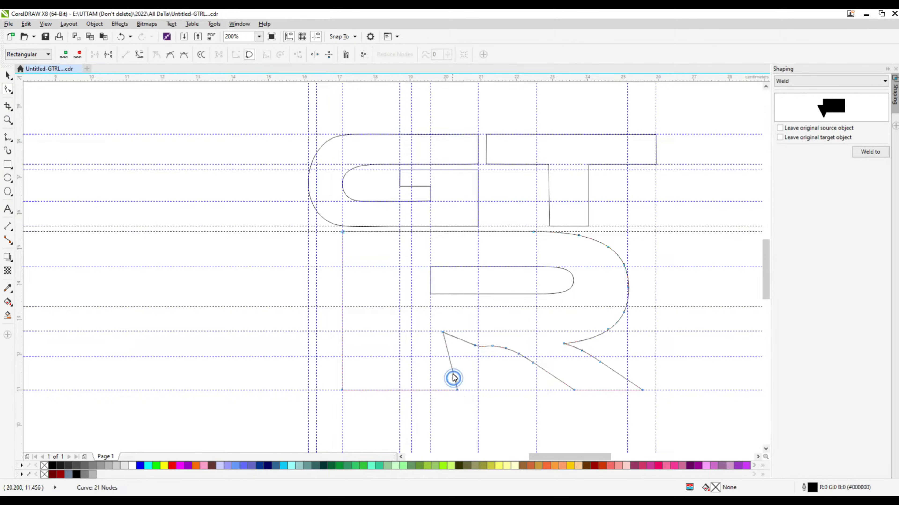
{"action": "double_click", "coordinate": [449, 359]}
Delete the curve nodes along the inner edge of the R's leg and convert that segment to a straight line
{"action": "left_click_drag", "start_coordinate": [449, 359], "coordinate": [563, 394]}
{"action": "right_click", "coordinate": [532, 364]}
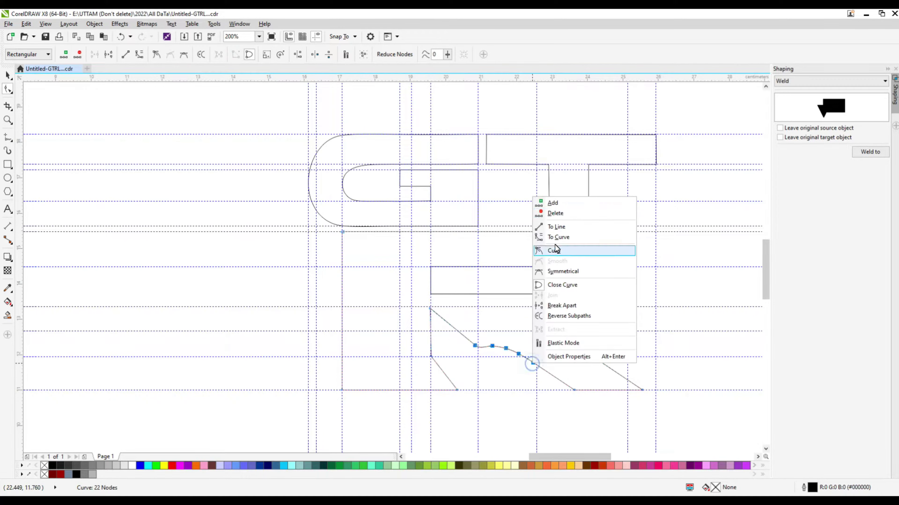
{"action": "left_click", "coordinate": [555, 213]}
{"action": "right_click", "coordinate": [545, 374]}
{"action": "left_click", "coordinate": [557, 237]}
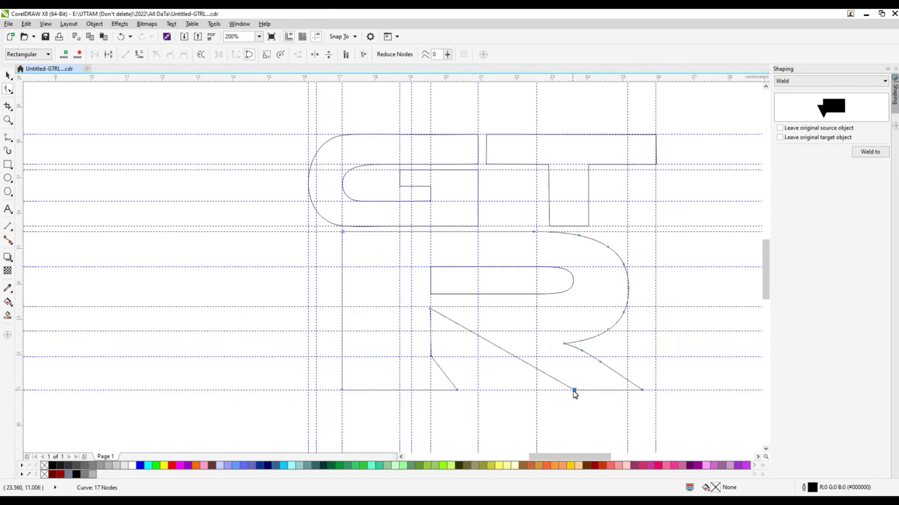
Move the leg's inner bottom corner and the bowl-leg junction inward, and delete the surplus node on the leg's outer edge
{"action": "left_click_drag", "start_coordinate": [574, 391], "coordinate": [529, 389]}
{"action": "left_click_drag", "start_coordinate": [564, 344], "coordinate": [536, 329]}
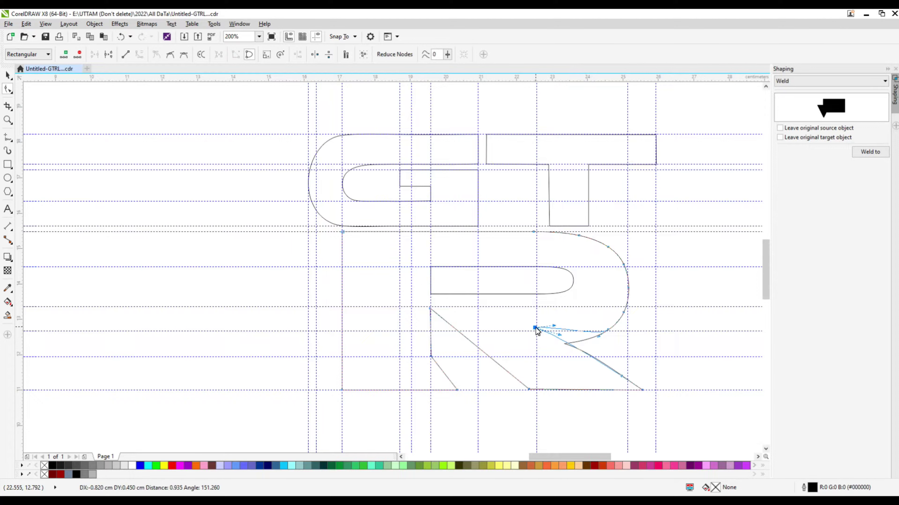
{"action": "scroll", "coordinate": [536, 328], "scroll_direction": "up", "scroll_amount": 3}
{"action": "right_click", "coordinate": [509, 340]}
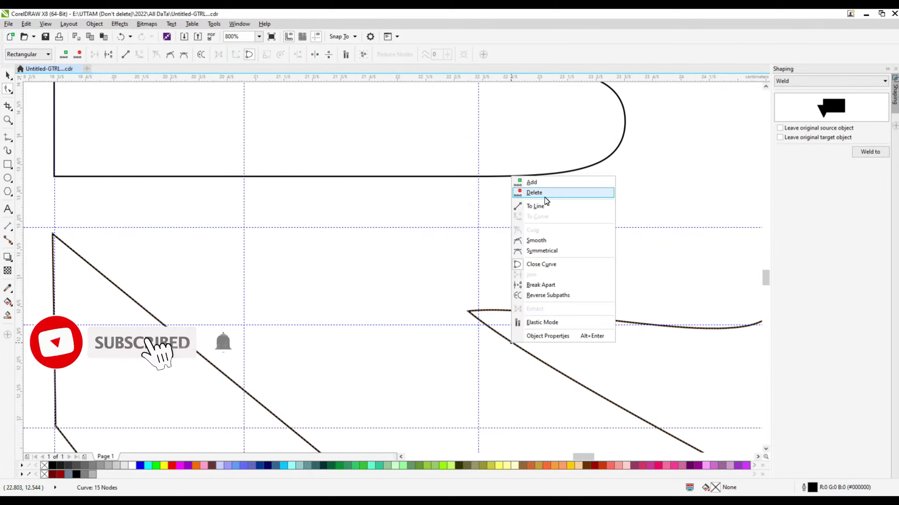
{"action": "left_click_drag", "start_coordinate": [471, 316], "coordinate": [468, 320]}
Flatten the underside of the R's bowl along the horizontal guideline by reworking its nodes
{"action": "scroll", "coordinate": [454, 339], "scroll_direction": "down", "scroll_amount": 2}
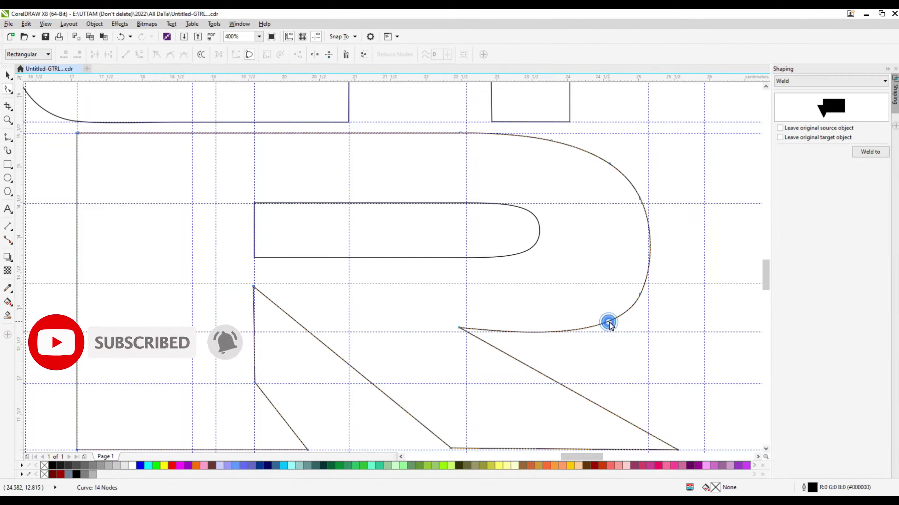
{"action": "scroll", "coordinate": [545, 338], "scroll_direction": "up", "scroll_amount": 1}
{"action": "double_click", "coordinate": [540, 332]}
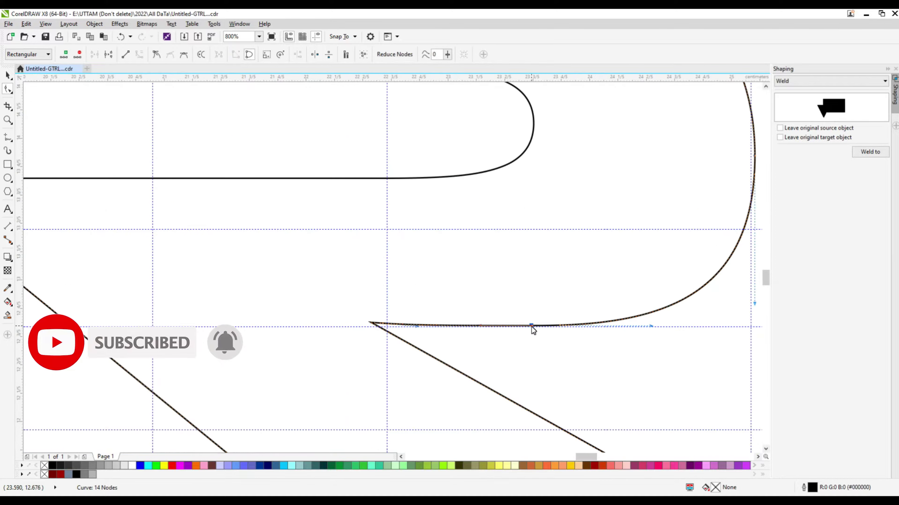
Remove surplus nodes from the R's bowl, align its rightmost node to the vertical guideline and reshape the upper bend
{"action": "scroll", "coordinate": [532, 327], "scroll_direction": "down", "scroll_amount": 1}
{"action": "double_click", "coordinate": [625, 164]}
{"action": "double_click", "coordinate": [656, 200]}
{"action": "scroll", "coordinate": [662, 254], "scroll_direction": "up", "scroll_amount": 1}
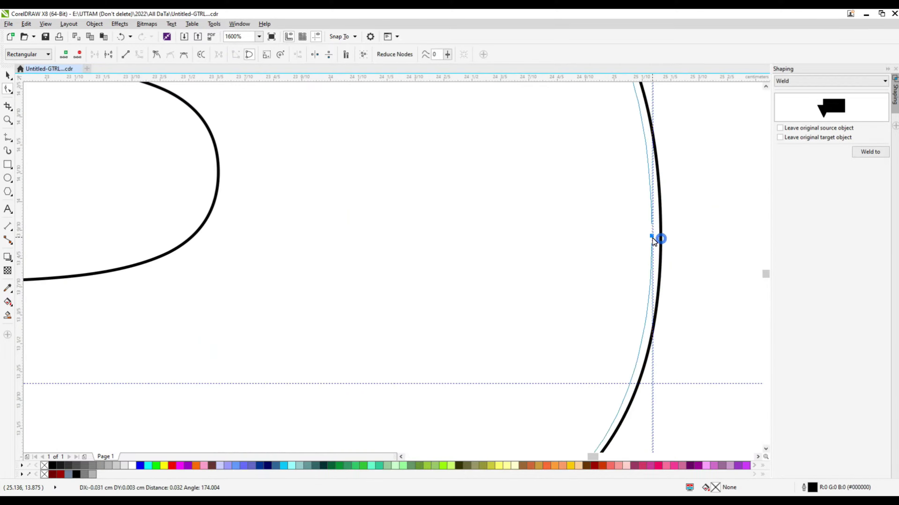
{"action": "scroll", "coordinate": [652, 245], "scroll_direction": "down", "scroll_amount": 1}
{"action": "left_click_drag", "start_coordinate": [605, 158], "coordinate": [614, 155]}
{"action": "scroll", "coordinate": [641, 287], "scroll_direction": "down", "scroll_amount": 2}
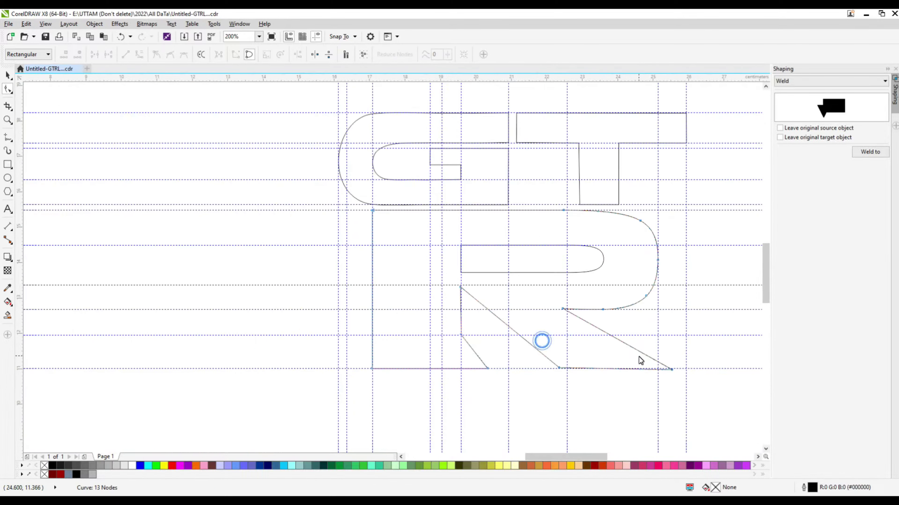
Add nodes on both sides of the outer tip of the R's leg and curve the tip into a rounded end
{"action": "scroll", "coordinate": [646, 354], "scroll_direction": "up", "scroll_amount": 2}
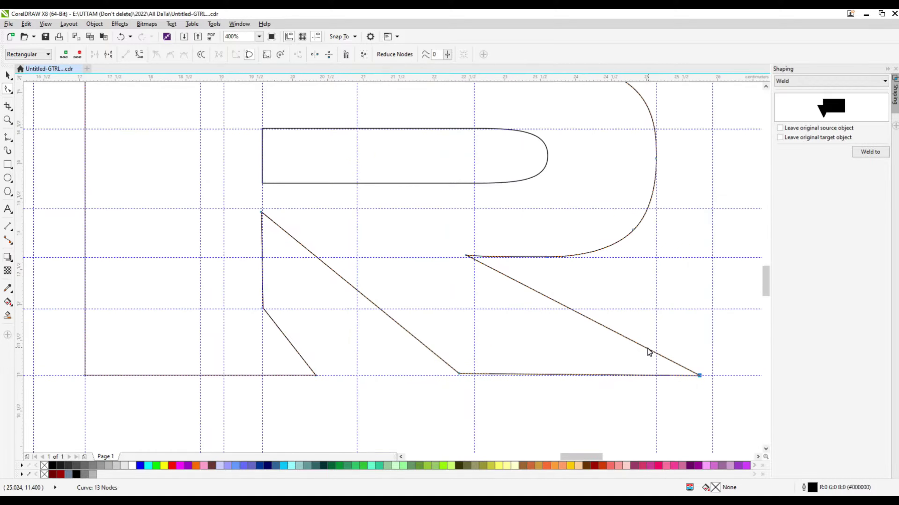
{"action": "double_click", "coordinate": [640, 345]}
{"action": "right_click", "coordinate": [700, 376]}
{"action": "key", "text": "Escape"}
{"action": "scroll", "coordinate": [712, 379], "scroll_direction": "up", "scroll_amount": 2}
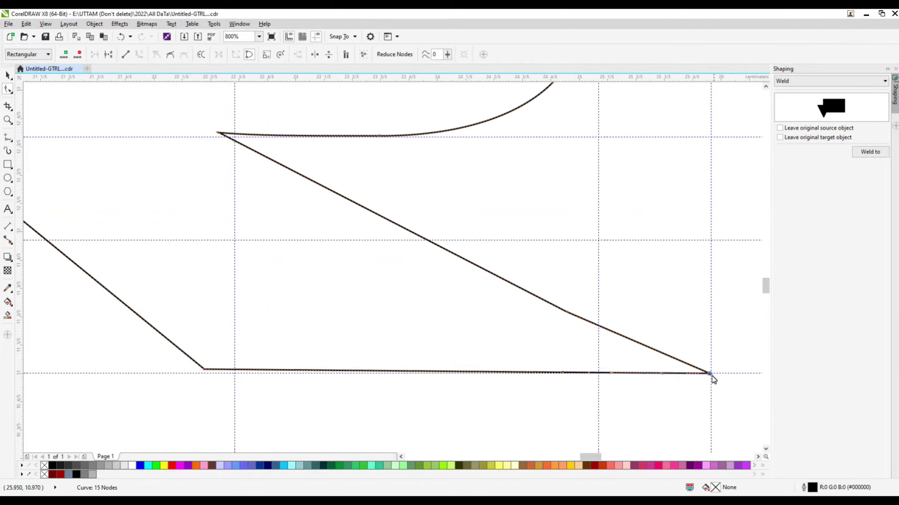
{"action": "left_click_drag", "start_coordinate": [712, 379], "coordinate": [535, 295]}
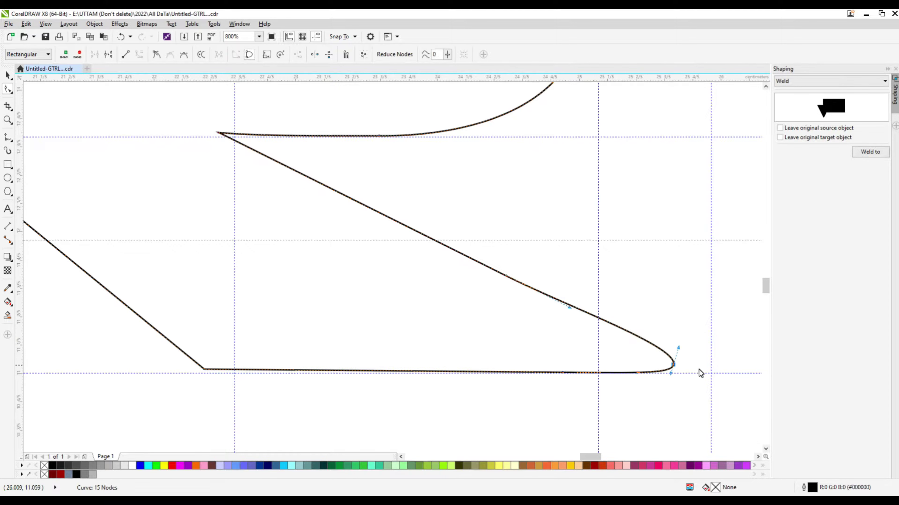
Round the inner tip of the R stem's foot and smooth its bend into the stem's vertical edge
{"action": "scroll", "coordinate": [651, 359], "scroll_direction": "down", "scroll_amount": 2}
{"action": "scroll", "coordinate": [573, 333], "scroll_direction": "down", "scroll_amount": 2}
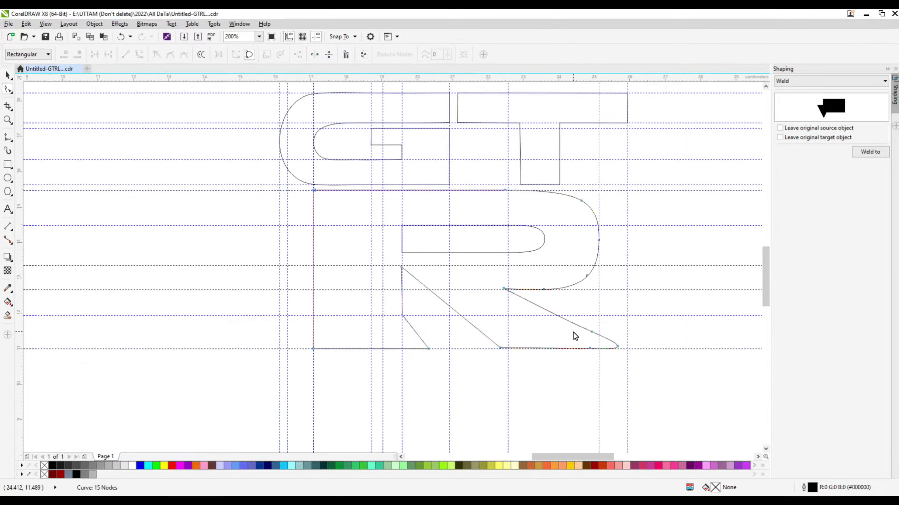
{"action": "scroll", "coordinate": [407, 345], "scroll_direction": "up", "scroll_amount": 4}
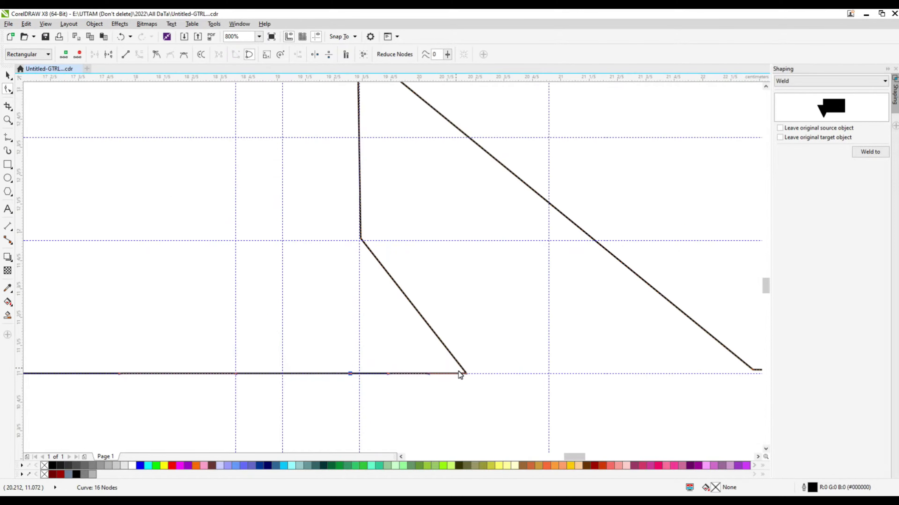
{"action": "mouse_move", "coordinate": [466, 373]}
{"action": "left_mouse_down"}
{"action": "mouse_move", "coordinate": [493, 371]}
{"action": "mouse_move", "coordinate": [478, 363]}
{"action": "left_mouse_up"}
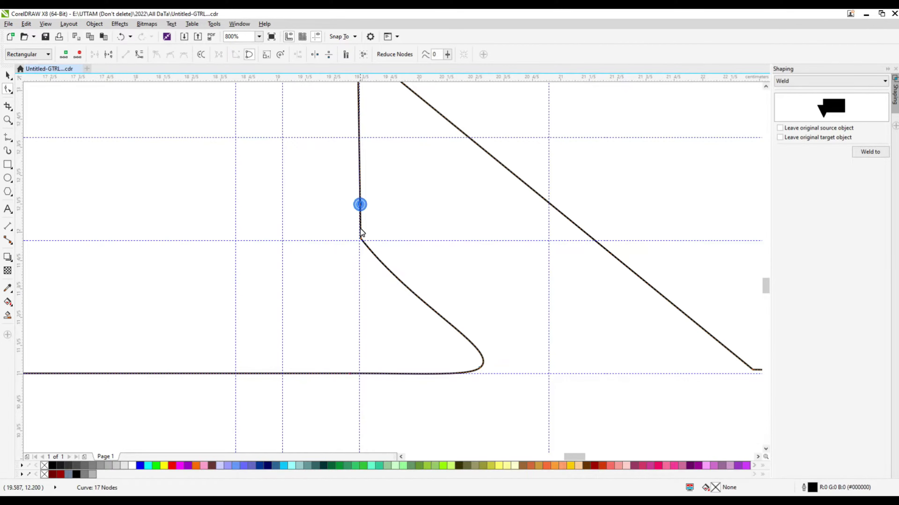
{"action": "left_click_drag", "start_coordinate": [363, 232], "coordinate": [367, 245]}
Add nodes on the R stem's outer edge and pull its bottom and top corners outward to the vertical guideline, forming slanted serifs
{"action": "scroll", "coordinate": [517, 343], "scroll_direction": "down", "scroll_amount": 4}
{"action": "scroll", "coordinate": [517, 345], "scroll_direction": "up", "scroll_amount": 2}
{"action": "double_click", "coordinate": [392, 283]}
{"action": "left_click_drag", "start_coordinate": [391, 351], "coordinate": [359, 353]}
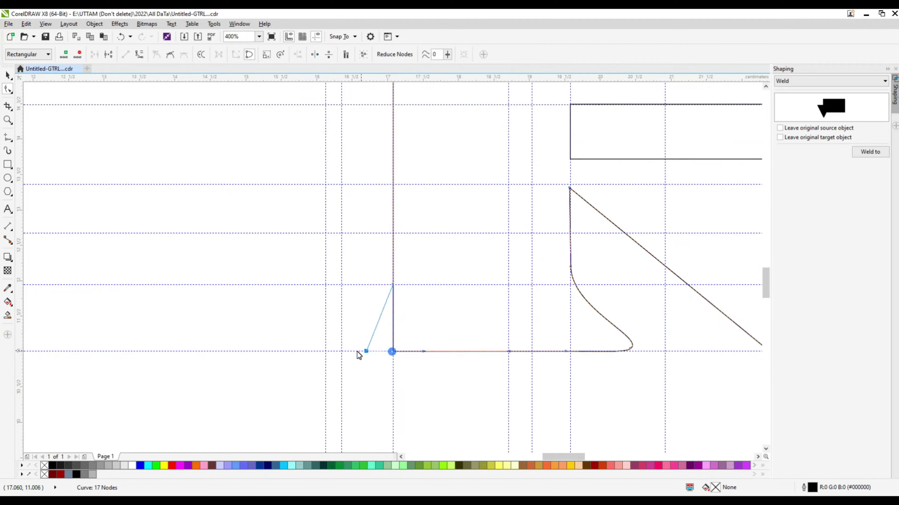
{"action": "scroll", "coordinate": [391, 331], "scroll_direction": "down", "scroll_amount": 4}
{"action": "double_click", "coordinate": [400, 309]}
{"action": "left_click_drag", "start_coordinate": [400, 292], "coordinate": [388, 293]}
{"action": "scroll", "coordinate": [383, 301], "scroll_direction": "up", "scroll_amount": 3}
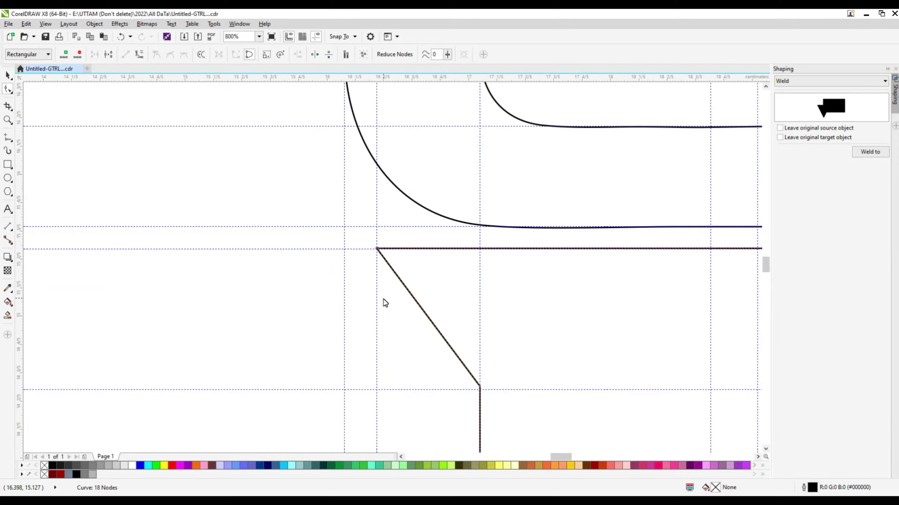
Convert the slanted serif segments on the R stem's outer edge to curves and smooth their joins with the stem
{"action": "scroll", "coordinate": [383, 301], "scroll_direction": "down", "scroll_amount": 3}
{"action": "left_click_drag", "start_coordinate": [351, 239], "coordinate": [416, 431]}
{"action": "right_click", "coordinate": [396, 211]}
{"action": "left_click", "coordinate": [407, 227]}
{"action": "scroll", "coordinate": [379, 273], "scroll_direction": "up", "scroll_amount": 2}
{"action": "left_click", "coordinate": [416, 303]}
{"action": "key", "text": "s"}
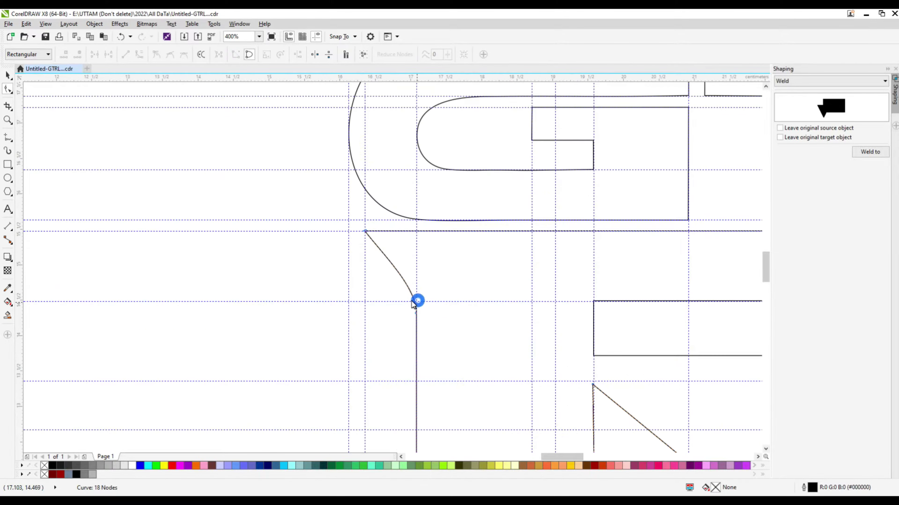
Add nodes beside the tips of the R stem's upper and lower outer serifs and round both tips
{"action": "double_click", "coordinate": [396, 232]}
{"action": "scroll", "coordinate": [371, 235], "scroll_direction": "down", "scroll_amount": 2}
{"action": "scroll", "coordinate": [391, 242], "scroll_direction": "down", "scroll_amount": 2}
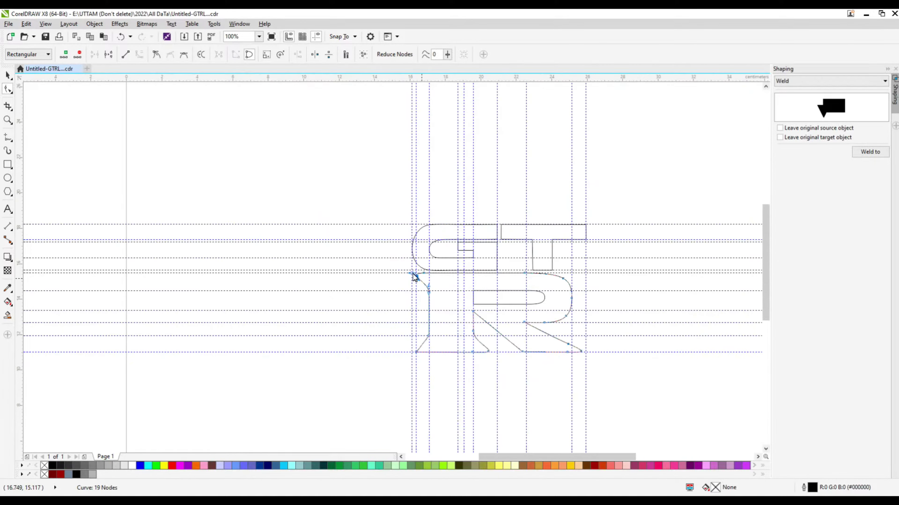
{"action": "scroll", "coordinate": [500, 356], "scroll_direction": "up", "scroll_amount": 6}
{"action": "double_click", "coordinate": [541, 286]}
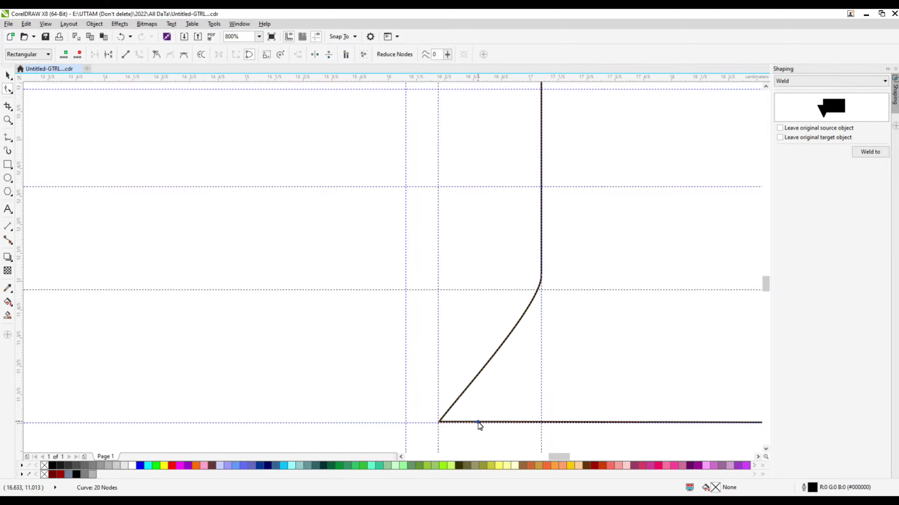
{"action": "double_click", "coordinate": [444, 422]}
{"action": "double_click", "coordinate": [444, 421]}
{"action": "left_click", "coordinate": [458, 397]}
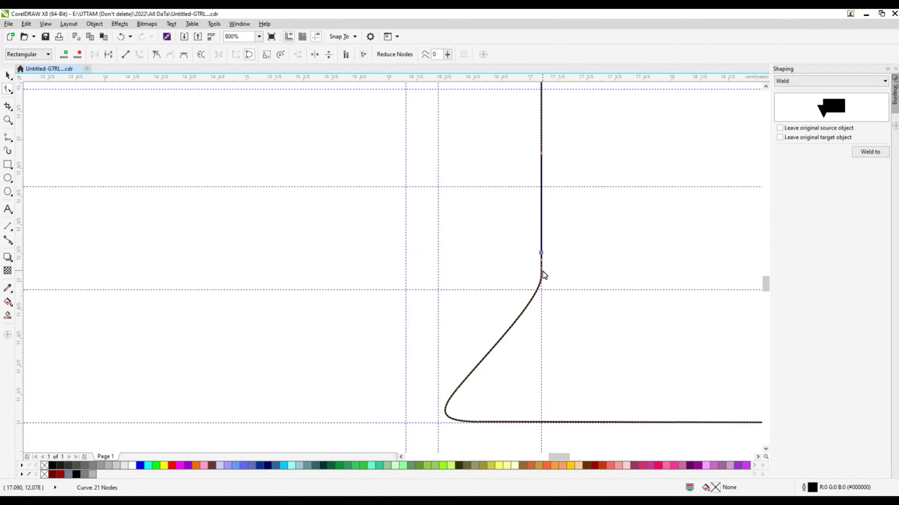
{"action": "scroll", "coordinate": [407, 350], "scroll_direction": "down", "scroll_amount": 6}
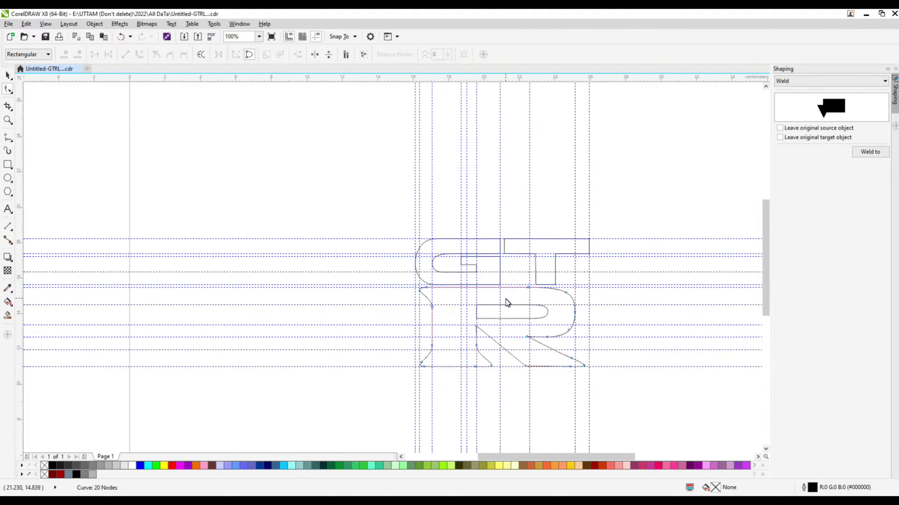
Remove the surplus nodes on the bends of the R's bowl and finish node editing
{"action": "scroll", "coordinate": [566, 329], "scroll_direction": "up", "scroll_amount": 2}
{"action": "left_click", "coordinate": [560, 337]}
{"action": "key", "text": "space"}
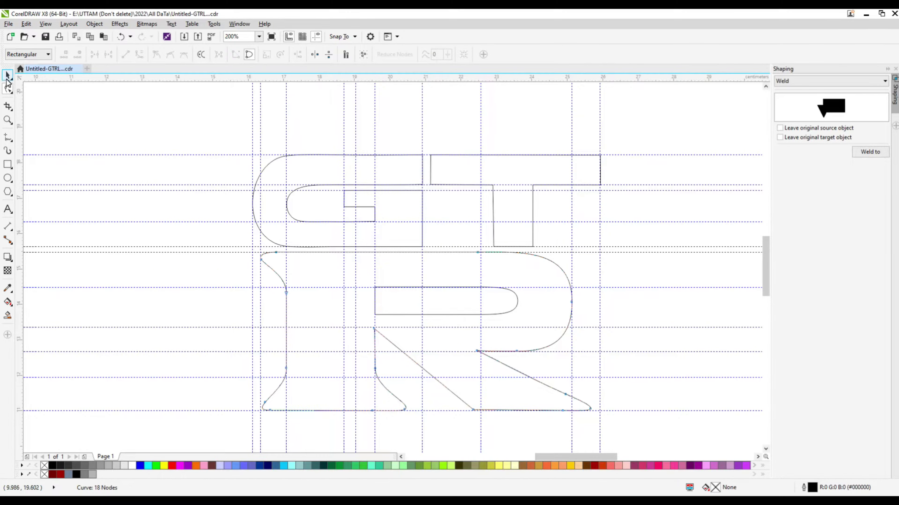
Copy the G, then fill the original G and T with light grey #CCCCCC
{"action": "left_click", "coordinate": [374, 218]}
{"action": "right_click", "coordinate": [375, 217]}
{"action": "key", "text": "Escape"}
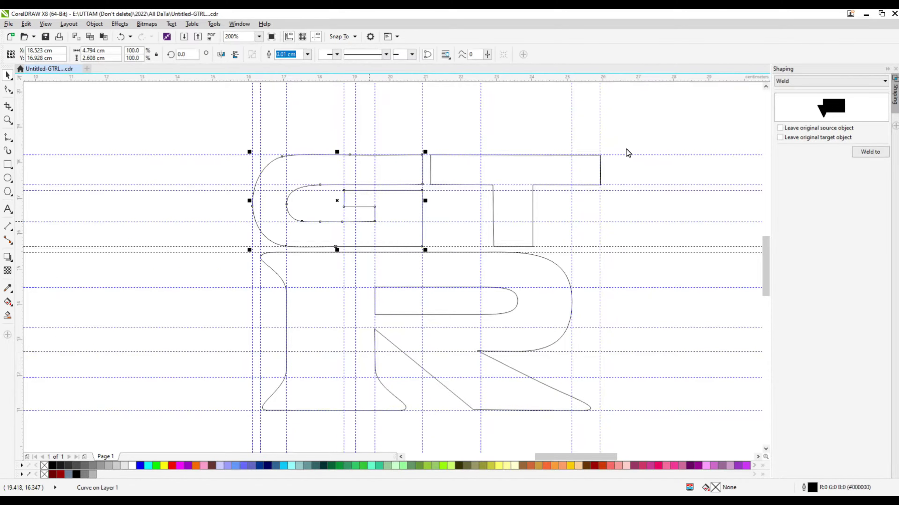
{"action": "left_click_drag", "start_coordinate": [194, 142], "coordinate": [604, 355]}
{"action": "left_click", "coordinate": [113, 466]}
Paste the copied G, fill it with lighter grey #E6E6E6 and set its outline to None
{"action": "right_click", "coordinate": [456, 125]}
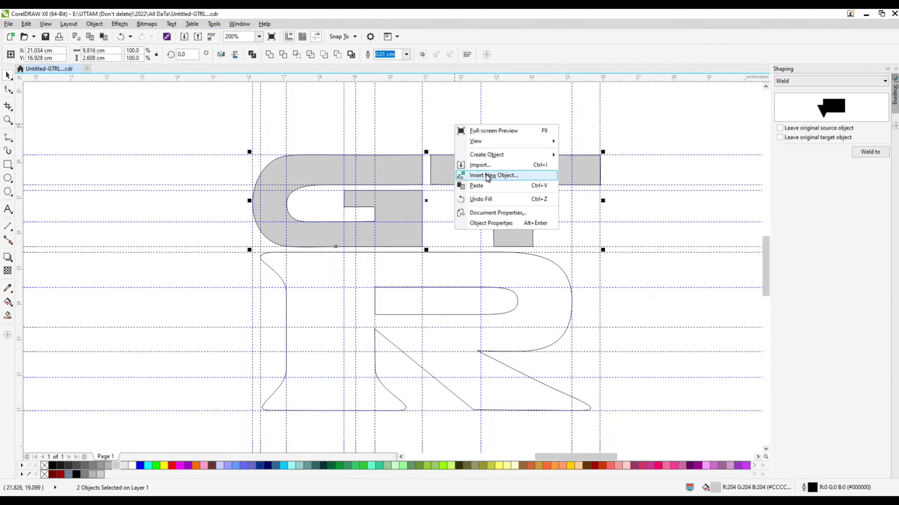
{"action": "left_click", "coordinate": [337, 226]}
{"action": "left_click", "coordinate": [125, 466]}
{"action": "left_click", "coordinate": [307, 54]}
{"action": "left_click", "coordinate": [287, 62]}
Offset the lighter G down and left, and smart-fill the exposed strips of the original G with blue-grey (C40 M20 Y0 K40)
{"action": "scroll", "coordinate": [283, 175], "scroll_direction": "up", "scroll_amount": 2}
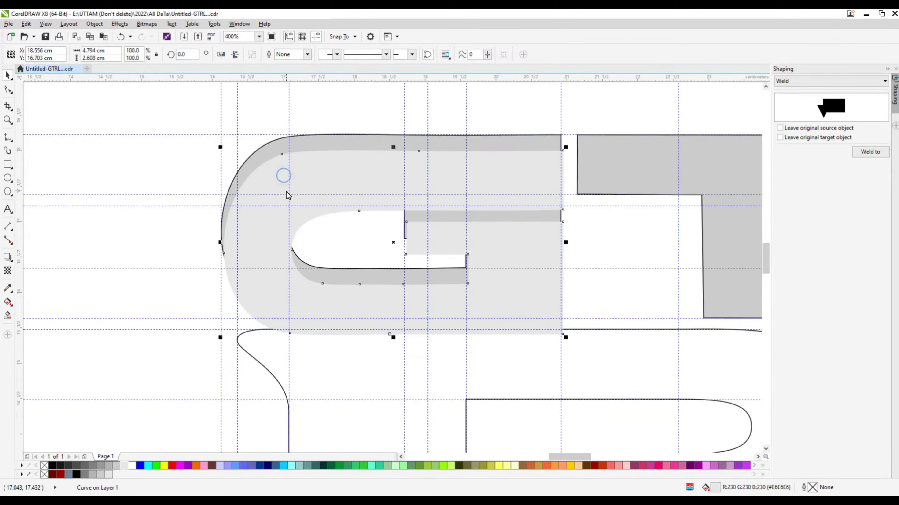
{"action": "scroll", "coordinate": [458, 190], "scroll_direction": "up", "scroll_amount": 1}
{"action": "left_click", "coordinate": [649, 166]}
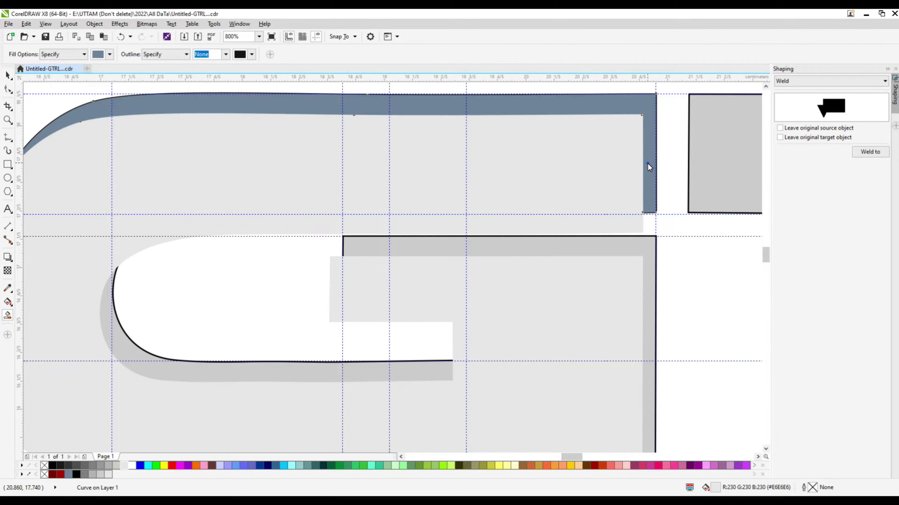
{"action": "key", "text": "space"}
{"action": "scroll", "coordinate": [378, 230], "scroll_direction": "down", "scroll_amount": 2}
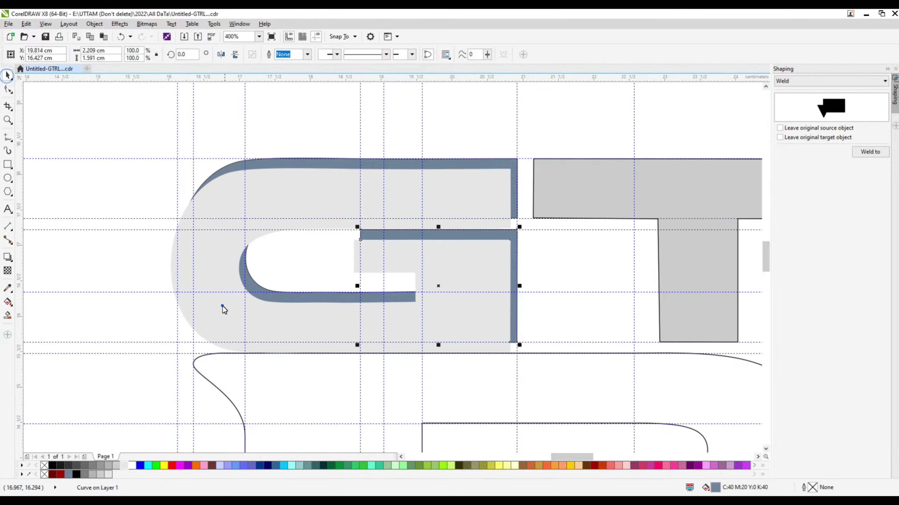
Offset the lighter G up and right, and smart-fill the exposed outer left, bottom and inner notch strips with the same blue-grey
{"action": "left_click", "coordinate": [235, 297]}
{"action": "scroll", "coordinate": [237, 308], "scroll_direction": "up", "scroll_amount": 2}
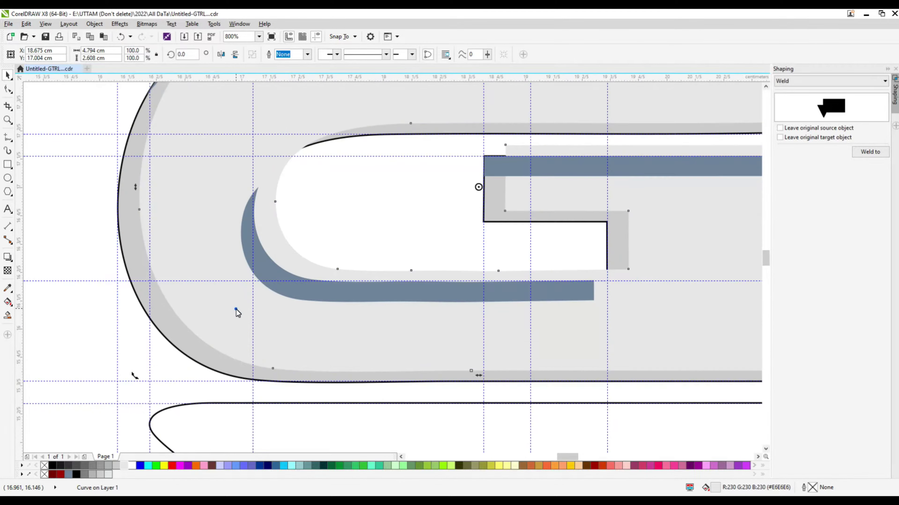
{"action": "left_click", "coordinate": [7, 315]}
{"action": "scroll", "coordinate": [405, 302], "scroll_direction": "down", "scroll_amount": 2}
{"action": "left_click", "coordinate": [13, 76]}
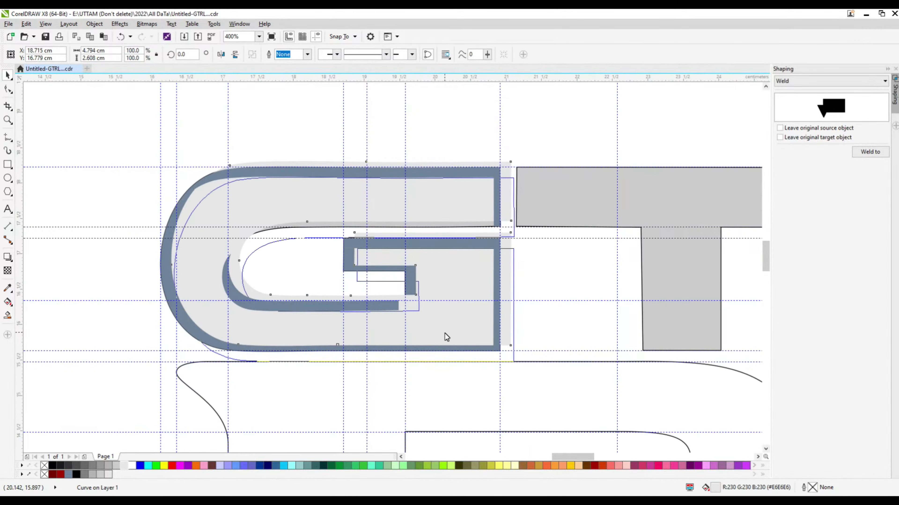
Reposition the lighter G and smart-fill the corner gap where the G's notch meets the counter's lower edge in blue-grey
{"action": "scroll", "coordinate": [425, 318], "scroll_direction": "up", "scroll_amount": 3}
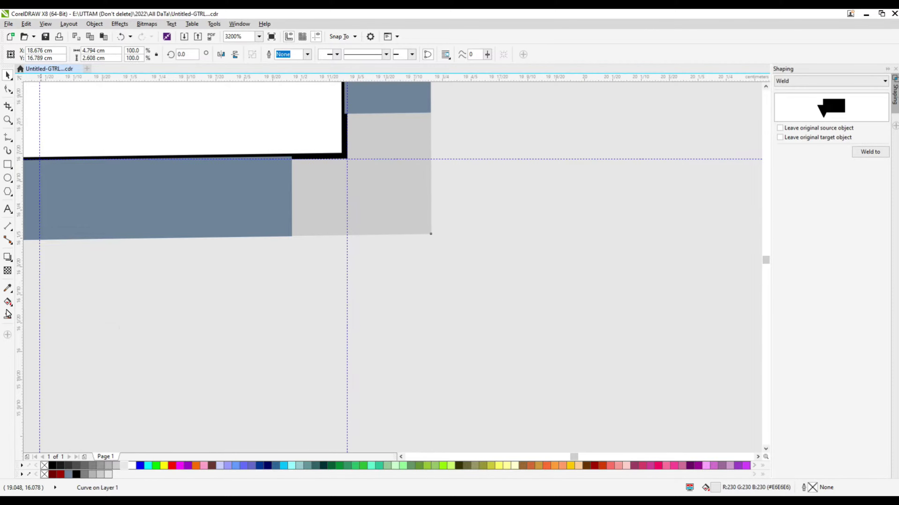
{"action": "left_click", "coordinate": [7, 315]}
{"action": "scroll", "coordinate": [353, 210], "scroll_direction": "down", "scroll_amount": 3}
{"action": "left_click", "coordinate": [7, 75]}
Shift the lighter G and smart-fill the remaining gap along the G's upper-left outer curve in blue-grey
{"action": "scroll", "coordinate": [255, 185], "scroll_direction": "up", "scroll_amount": 1}
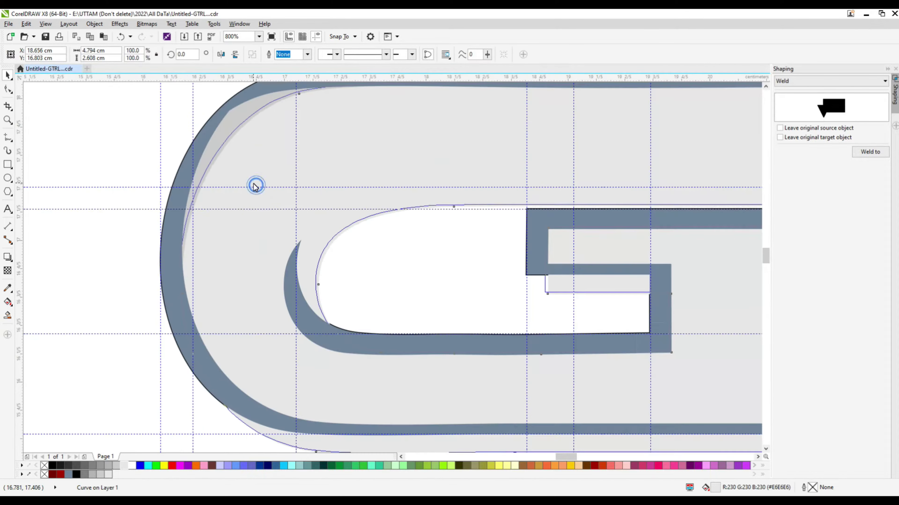
{"action": "scroll", "coordinate": [255, 191], "scroll_direction": "down", "scroll_amount": 1}
{"action": "left_click", "coordinate": [255, 193]}
{"action": "left_click", "coordinate": [7, 314]}
Shift the lighter G and smart-fill the strips along the counter's upper edge and left inner curve in blue-grey
{"action": "left_click", "coordinate": [290, 170]}
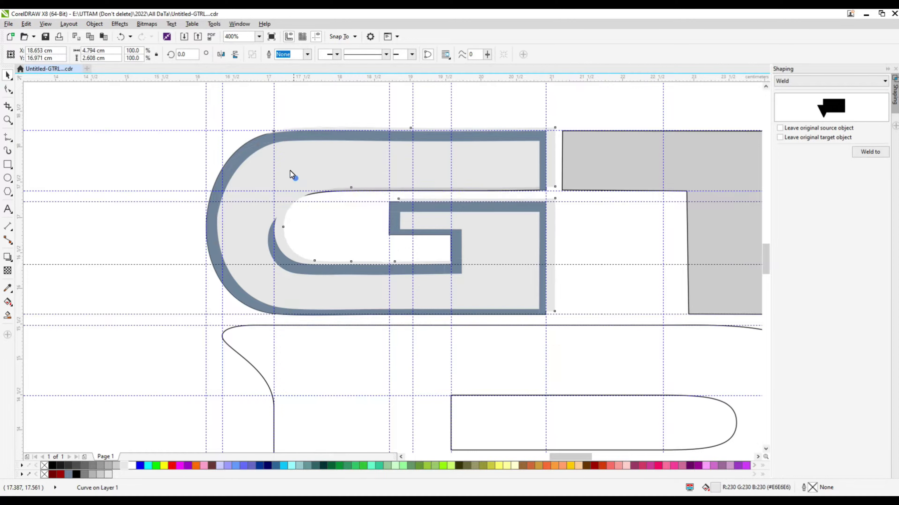
{"action": "left_click", "coordinate": [194, 166]}
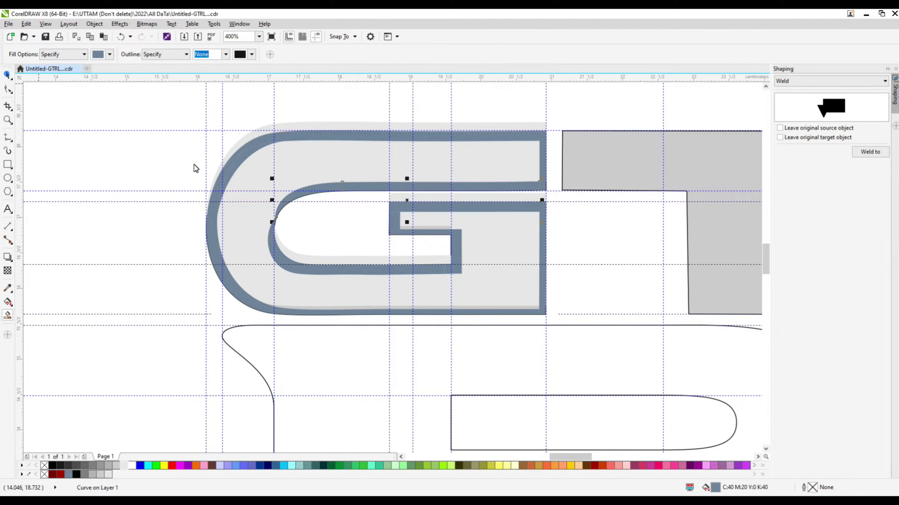
{"action": "scroll", "coordinate": [243, 222], "scroll_direction": "up", "scroll_amount": 1}
{"action": "left_click", "coordinate": [7, 314]}
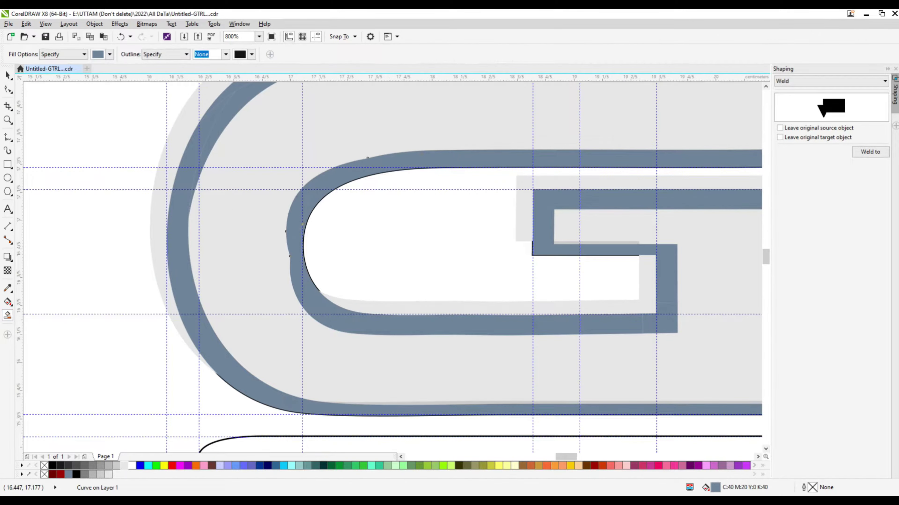
{"action": "left_click", "coordinate": [247, 256]}
{"action": "left_click", "coordinate": [282, 259]}
{"action": "scroll", "coordinate": [282, 258], "scroll_direction": "down", "scroll_amount": 1}
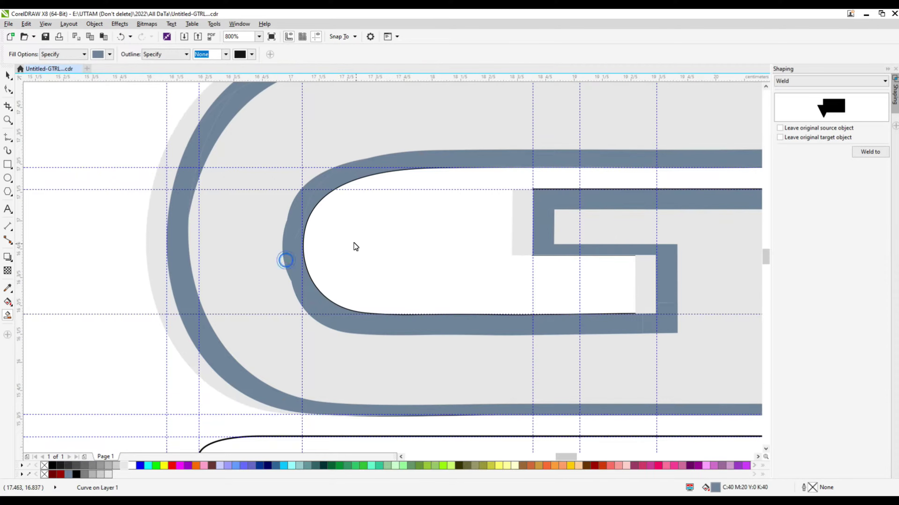
Delete the lighter grey copy of the G, keeping the blue-grey border pieces on the original
{"action": "scroll", "coordinate": [355, 246], "scroll_direction": "down", "scroll_amount": 1}
{"action": "key", "text": "space"}
{"action": "right_click", "coordinate": [333, 213]}
{"action": "key", "text": "Escape"}
Place a vertical guideline at the left edge of the T's stem and align the stem's bottom-left corner to it
{"action": "left_click", "coordinate": [544, 208]}
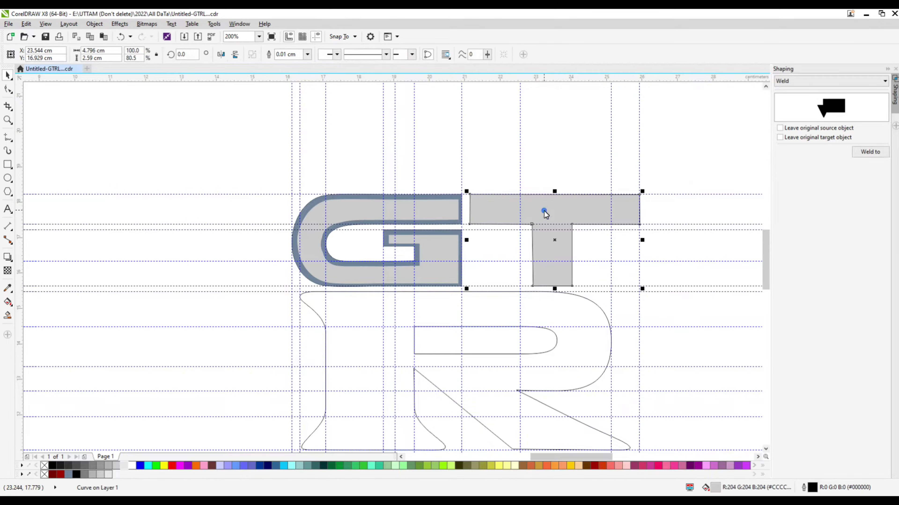
{"action": "left_click_drag", "start_coordinate": [19, 317], "coordinate": [532, 345]}
{"action": "scroll", "coordinate": [530, 273], "scroll_direction": "up", "scroll_amount": 2}
{"action": "scroll", "coordinate": [530, 327], "scroll_direction": "up", "scroll_amount": 1}
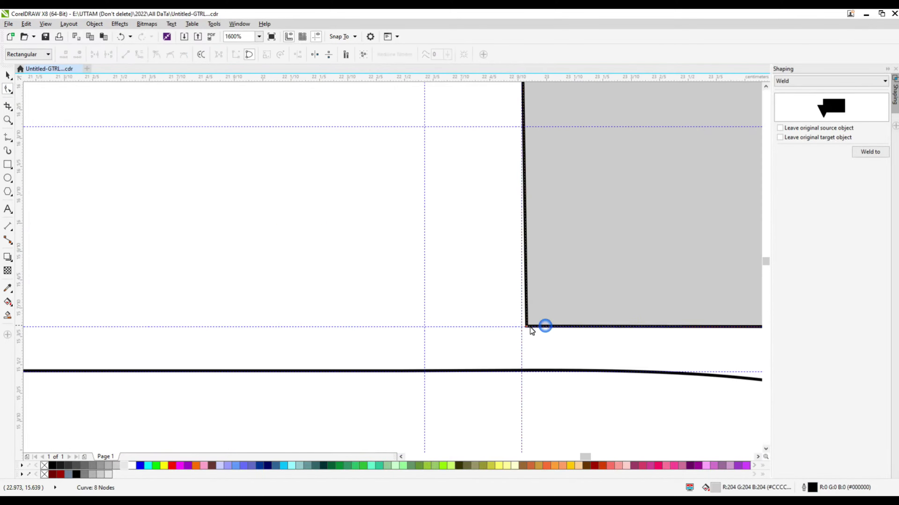
{"action": "scroll", "coordinate": [489, 327], "scroll_direction": "down", "scroll_amount": 2}
Delete the temporary vertical guidelines at the edges of the T's stem
{"action": "left_click", "coordinate": [489, 327]}
{"action": "left_click", "coordinate": [578, 383]}
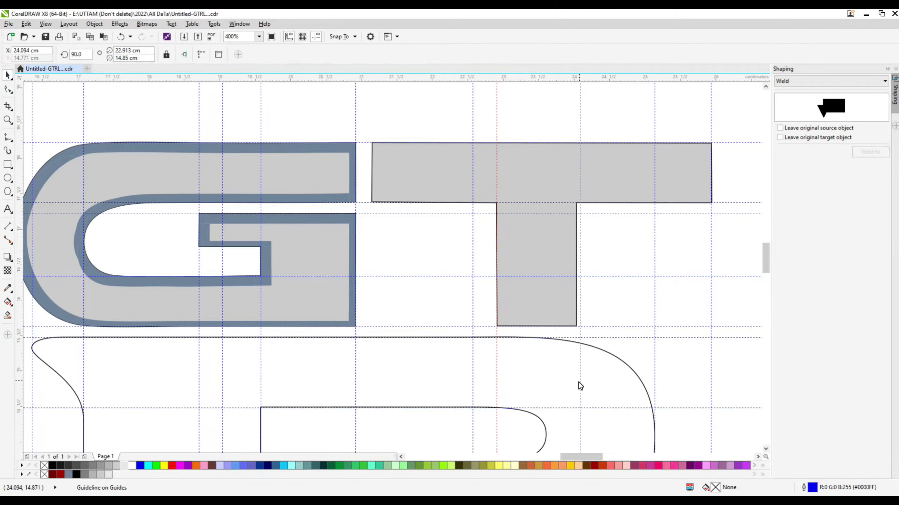
{"action": "right_click", "coordinate": [577, 383]}
{"action": "key", "text": "Escape"}
Duplicate the T by copy and paste, fill the duplicate with 10% Black and set its outline to None
{"action": "right_click", "coordinate": [397, 185]}
{"action": "left_click", "coordinate": [432, 286]}
{"action": "right_click", "coordinate": [421, 254]}
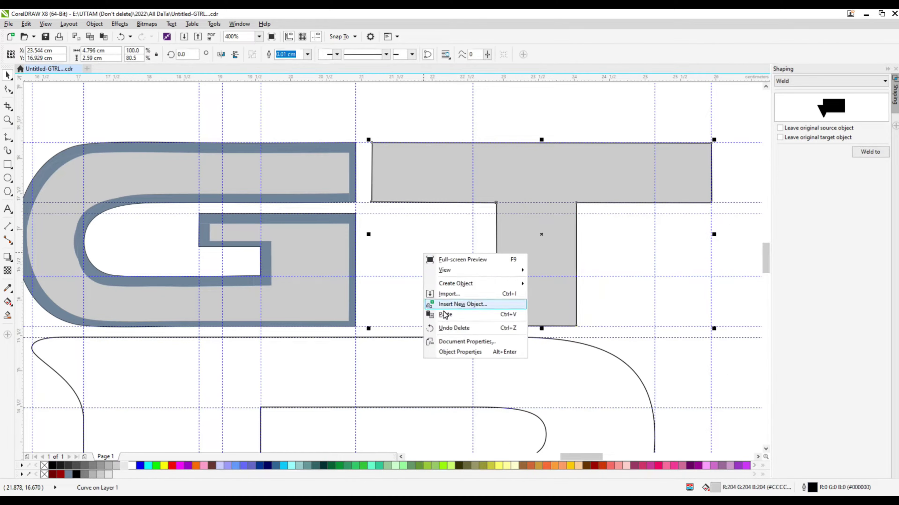
{"action": "left_click", "coordinate": [442, 314]}
{"action": "left_click", "coordinate": [100, 474]}
{"action": "left_click", "coordinate": [307, 54]}
{"action": "left_click", "coordinate": [288, 62]}
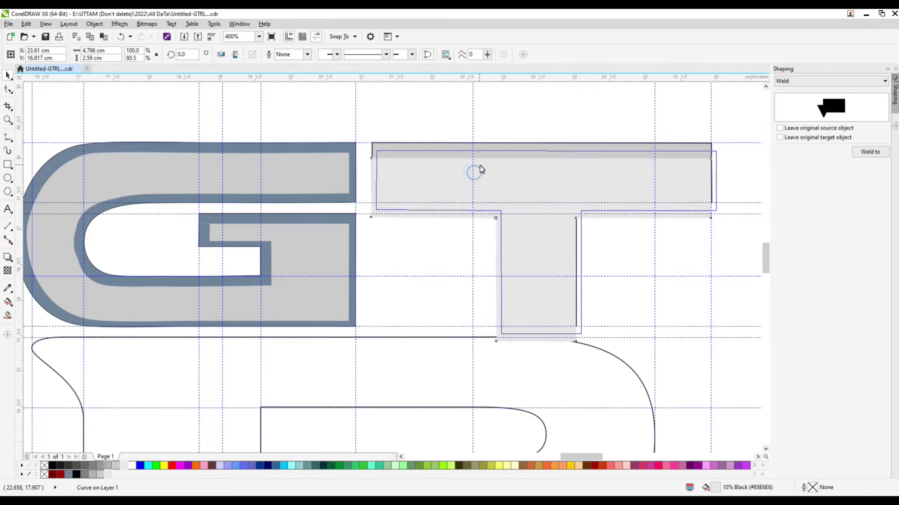
Offset the lighter T down and right, and smart-fill the original T's exposed top and left strips with blue-grey
{"action": "scroll", "coordinate": [422, 179], "scroll_direction": "up", "scroll_amount": 1}
{"action": "left_click", "coordinate": [7, 315]}
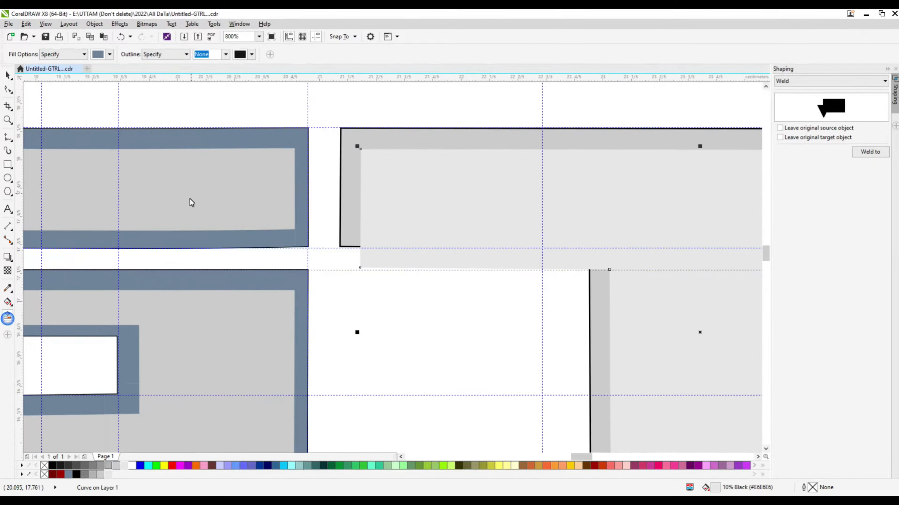
{"action": "scroll", "coordinate": [289, 184], "scroll_direction": "down", "scroll_amount": 1}
{"action": "left_click", "coordinate": [8, 75]}
Offset the lighter T up and left, and smart-fill the original T's exposed bottom and right strips with blue-grey
{"action": "left_click", "coordinate": [469, 261]}
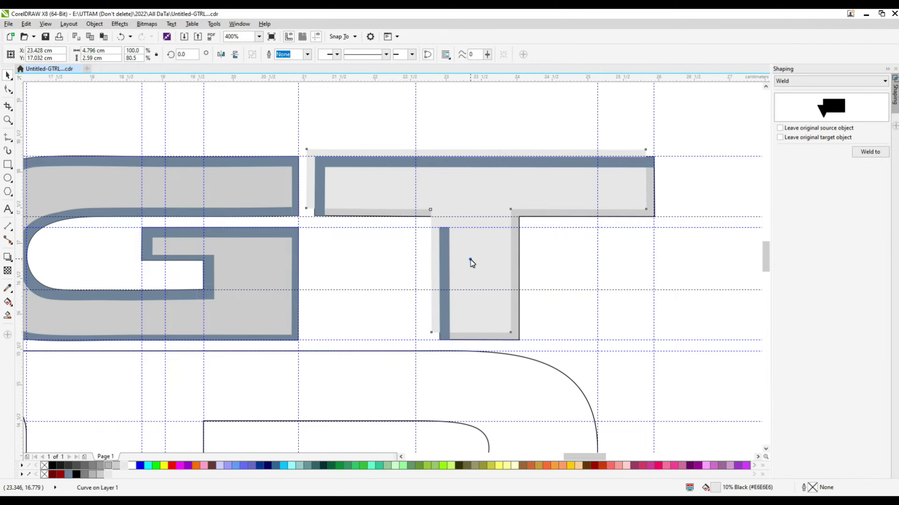
{"action": "scroll", "coordinate": [469, 273], "scroll_direction": "up", "scroll_amount": 2}
{"action": "scroll", "coordinate": [469, 282], "scroll_direction": "down", "scroll_amount": 1}
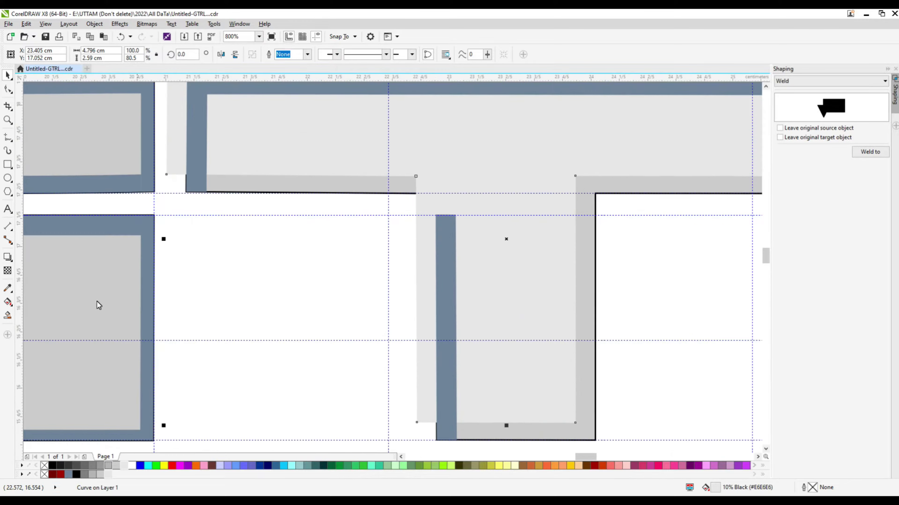
{"action": "left_click", "coordinate": [8, 315]}
{"action": "scroll", "coordinate": [509, 407], "scroll_direction": "down", "scroll_amount": 1}
{"action": "left_click", "coordinate": [391, 281]}
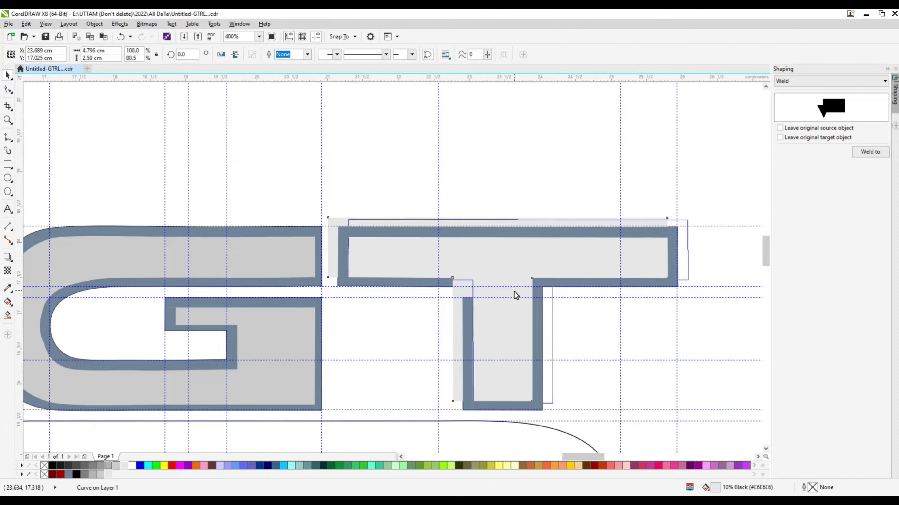
Smart-fill the border gap where the T's stem meets the left arm with blue-grey and remove the lighter T
{"action": "scroll", "coordinate": [499, 283], "scroll_direction": "up", "scroll_amount": 2}
{"action": "scroll", "coordinate": [477, 265], "scroll_direction": "up", "scroll_amount": 2}
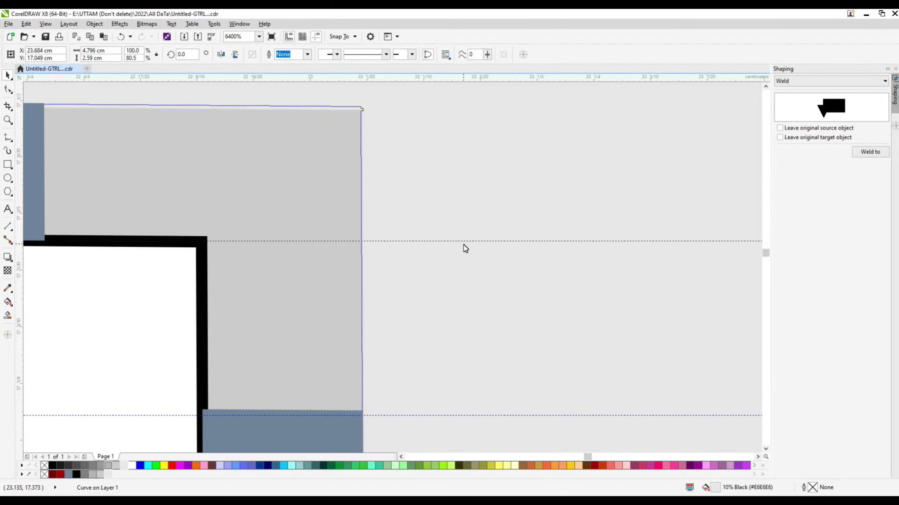
{"action": "left_click", "coordinate": [8, 315]}
{"action": "scroll", "coordinate": [493, 244], "scroll_direction": "down", "scroll_amount": 2}
{"action": "scroll", "coordinate": [493, 244], "scroll_direction": "down", "scroll_amount": 2}
{"action": "key", "text": "space"}
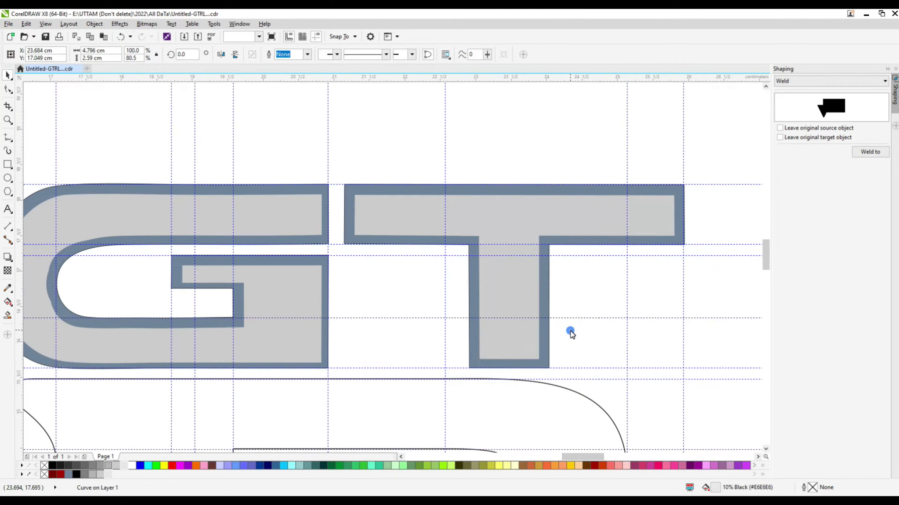
{"action": "scroll", "coordinate": [514, 289], "scroll_direction": "down", "scroll_amount": 1}
Fill the R outline with 30% Black
{"action": "left_click", "coordinate": [502, 259]}
{"action": "right_click", "coordinate": [503, 260]}
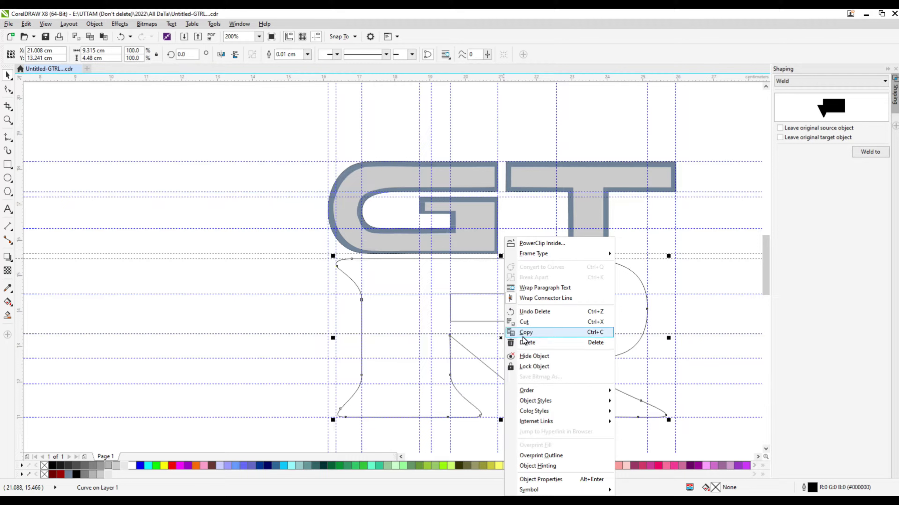
{"action": "key", "text": "Escape"}
{"action": "left_click", "coordinate": [108, 466]}
Cut the counter shape out of the grey R and move the separate counter outline to the left of the letter
{"action": "right_click", "coordinate": [524, 314]}
{"action": "mouse_move", "coordinate": [571, 201]}
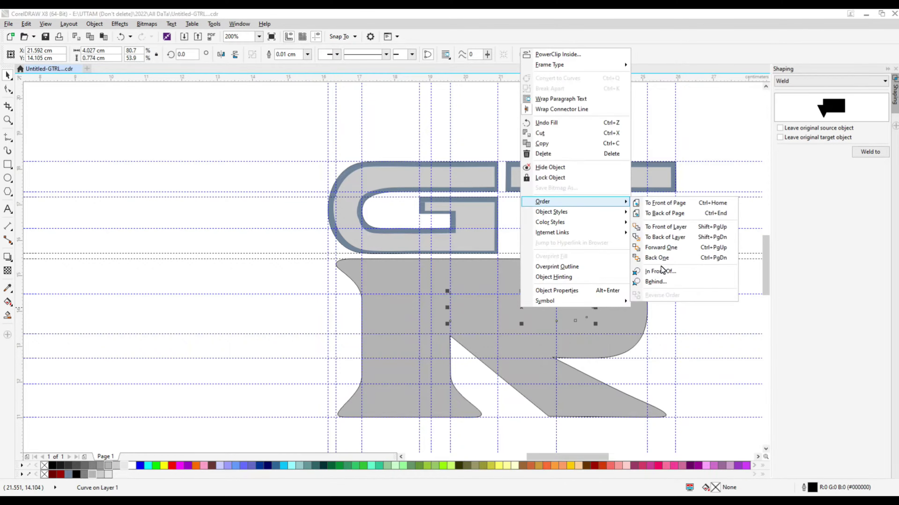
{"action": "left_click", "coordinate": [659, 269]}
{"action": "left_click", "coordinate": [598, 295], "text": "shift"}
{"action": "left_click", "coordinate": [269, 55]}
{"action": "left_click", "coordinate": [224, 315]}
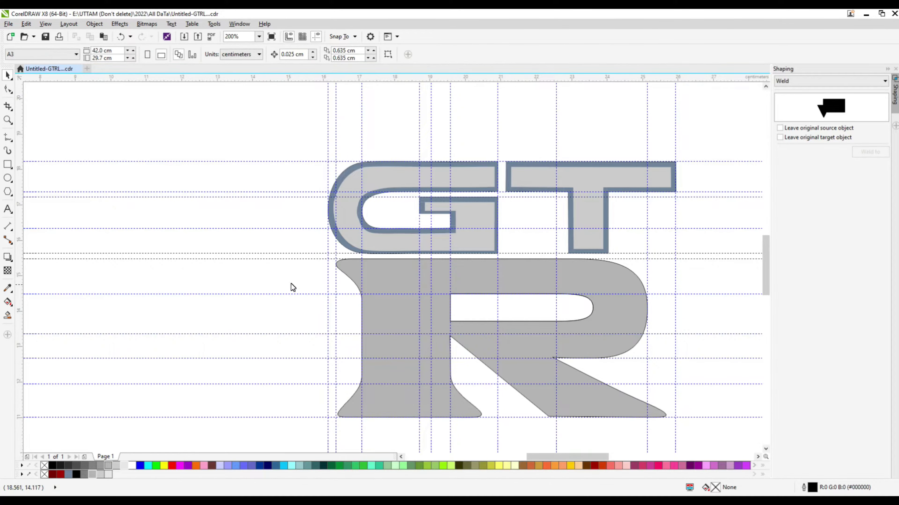
{"action": "left_click_drag", "start_coordinate": [526, 307], "coordinate": [214, 308]}
{"action": "left_click", "coordinate": [367, 305]}
{"action": "right_click", "coordinate": [371, 305]}
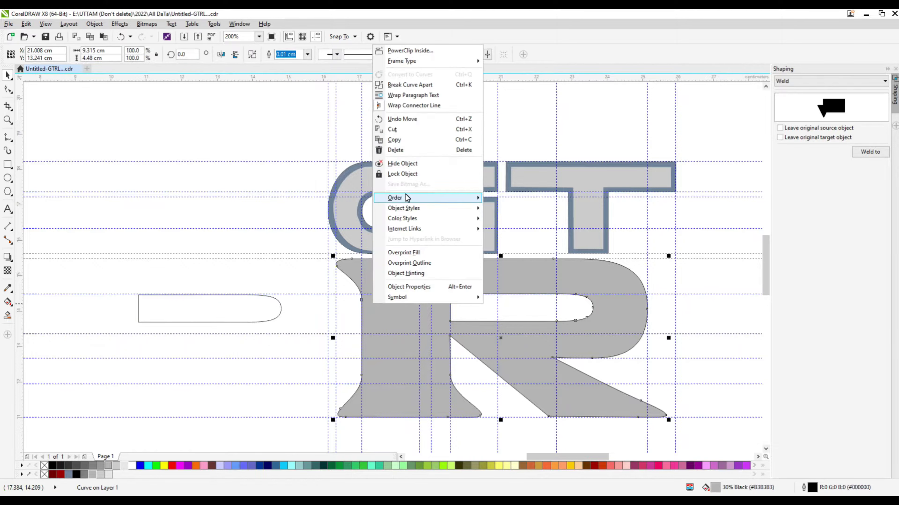
{"action": "key", "text": "Escape"}
{"action": "right_click", "coordinate": [209, 237]}
{"action": "key", "text": "Escape"}
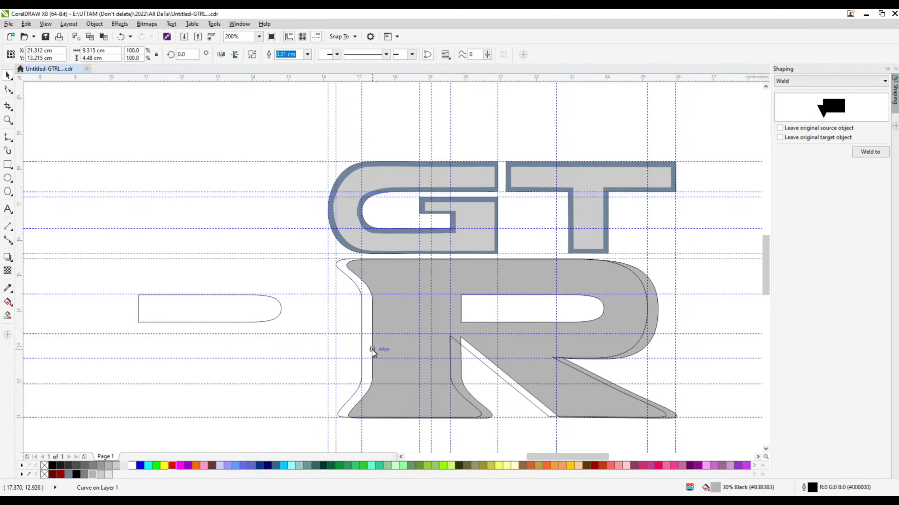
{"action": "left_click", "coordinate": [372, 349]}
{"action": "key", "text": "Escape"}
Duplicate the R, set the duplicate's outline to None and fill it with 10% Black
{"action": "left_click", "coordinate": [395, 346]}
{"action": "right_click", "coordinate": [695, 280]}
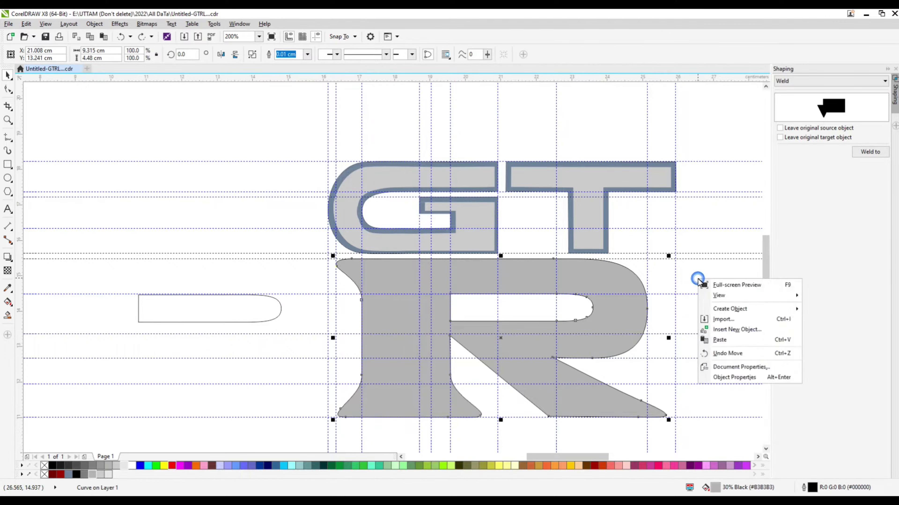
{"action": "key", "text": "Escape"}
{"action": "left_click", "coordinate": [307, 55]}
{"action": "left_click", "coordinate": [285, 71]}
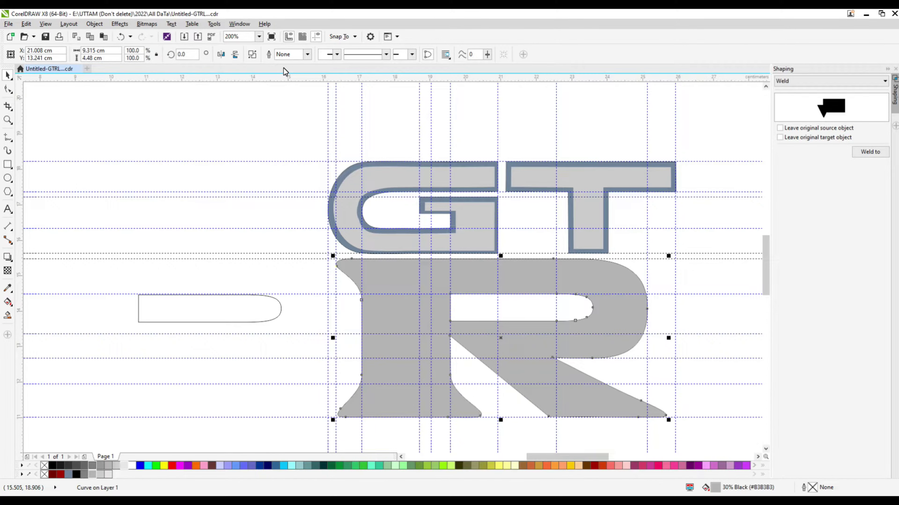
{"action": "key", "text": "KP_Add"}
{"action": "left_click", "coordinate": [117, 465]}
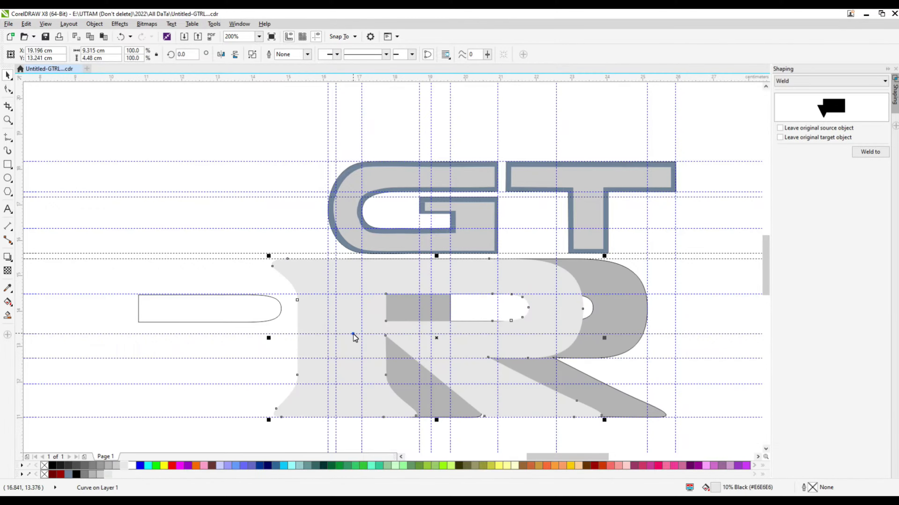
Offset the lighter R right and slightly up, and smart-fill the exposed left and bottom strips of the R's stem with blue-grey
{"action": "left_click_drag", "start_coordinate": [429, 318], "coordinate": [471, 328]}
{"action": "scroll", "coordinate": [426, 286], "scroll_direction": "up", "scroll_amount": 2}
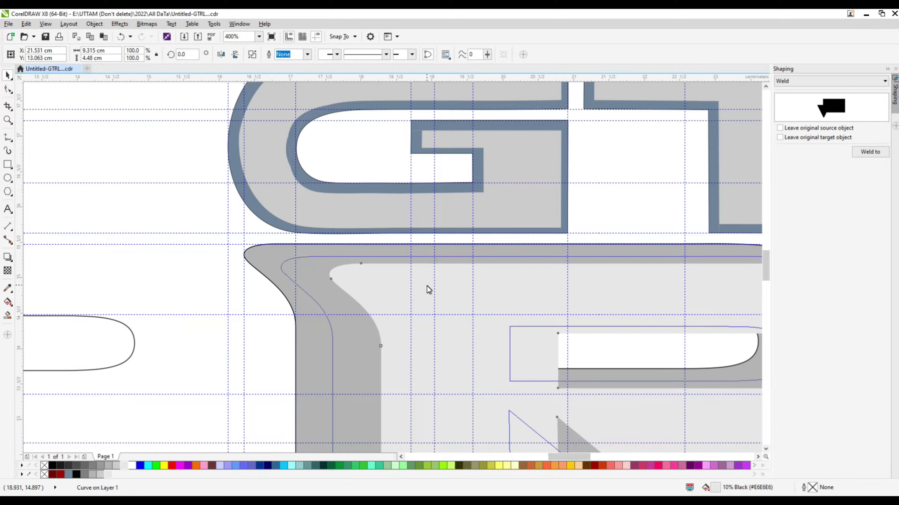
{"action": "left_click_drag", "start_coordinate": [427, 288], "coordinate": [421, 263]}
{"action": "scroll", "coordinate": [421, 262], "scroll_direction": "down", "scroll_amount": 2}
{"action": "scroll", "coordinate": [418, 298], "scroll_direction": "up", "scroll_amount": 3}
{"action": "scroll", "coordinate": [424, 277], "scroll_direction": "down", "scroll_amount": 2}
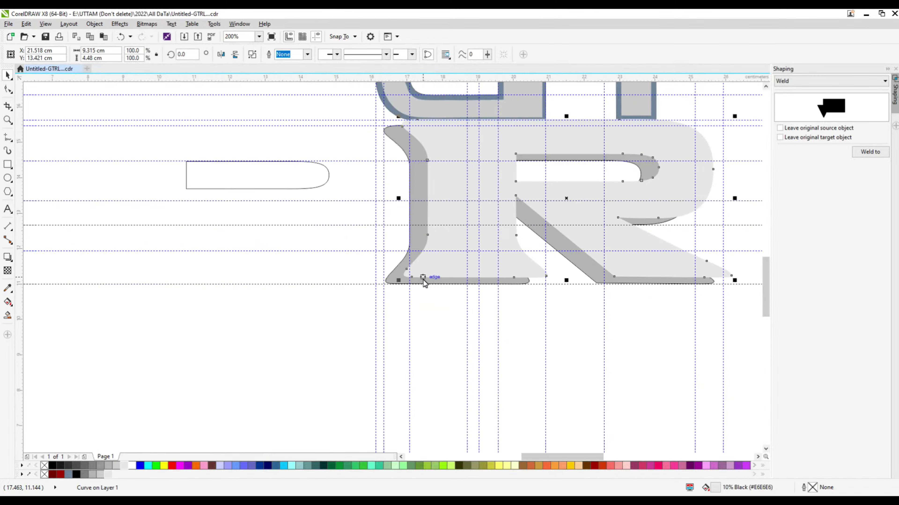
{"action": "left_click", "coordinate": [444, 276]}
{"action": "scroll", "coordinate": [443, 276], "scroll_direction": "up", "scroll_amount": 1}
{"action": "left_click_drag", "start_coordinate": [441, 276], "coordinate": [439, 275]}
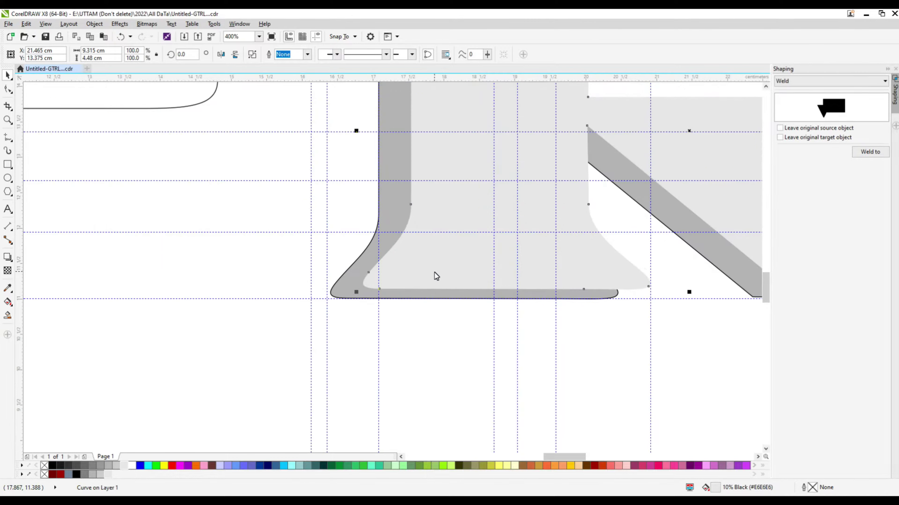
{"action": "left_click", "coordinate": [7, 315]}
{"action": "left_click", "coordinate": [351, 289]}
{"action": "scroll", "coordinate": [384, 317], "scroll_direction": "down", "scroll_amount": 1}
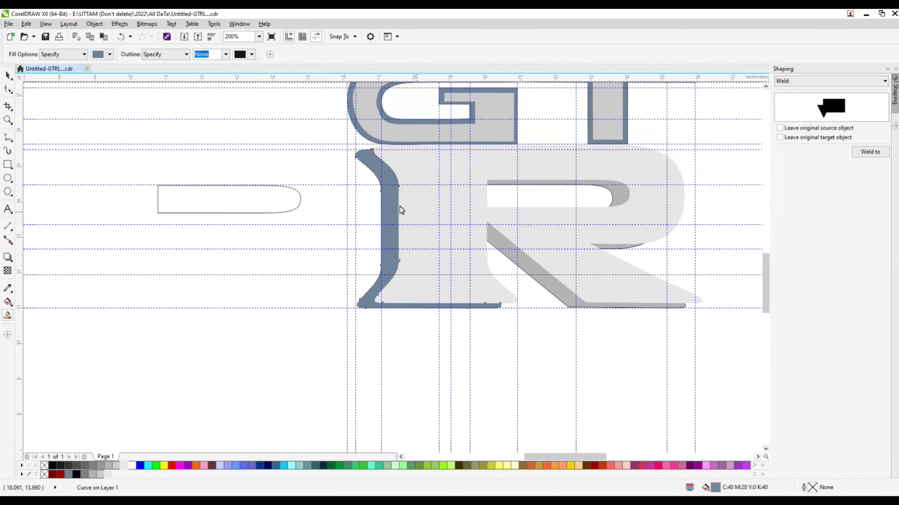
Shift the lighter R down and smart-fill the exposed strip along the R's top edge with blue-grey
{"action": "key", "text": "space"}
{"action": "scroll", "coordinate": [401, 210], "scroll_direction": "up", "scroll_amount": 1}
{"action": "left_click", "coordinate": [501, 189]}
{"action": "scroll", "coordinate": [468, 206], "scroll_direction": "down", "scroll_amount": 1}
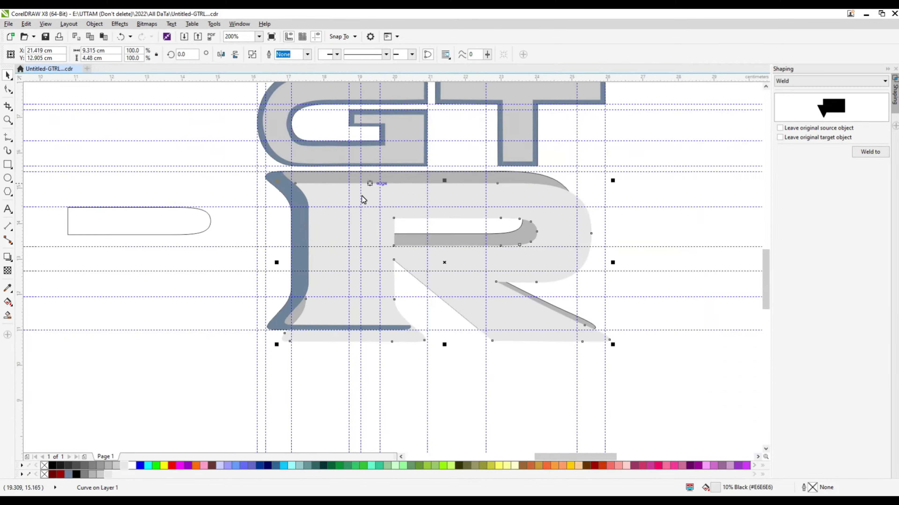
{"action": "scroll", "coordinate": [364, 200], "scroll_direction": "up", "scroll_amount": 1}
{"action": "key", "text": "space"}
{"action": "left_click", "coordinate": [313, 186]}
{"action": "scroll", "coordinate": [313, 185], "scroll_direction": "down", "scroll_amount": 1}
Offset the lighter R left and smart-fill the exposed strips around the R's bowl and along its leg's upper and bottom edges with blue-grey
{"action": "key", "text": "space"}
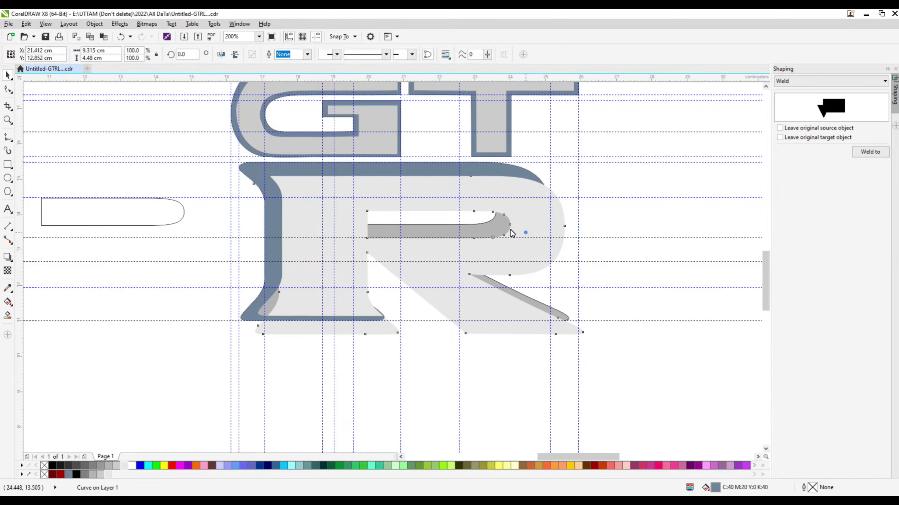
{"action": "left_click", "coordinate": [501, 209]}
{"action": "scroll", "coordinate": [500, 209], "scroll_direction": "up", "scroll_amount": 1}
{"action": "left_click", "coordinate": [505, 217]}
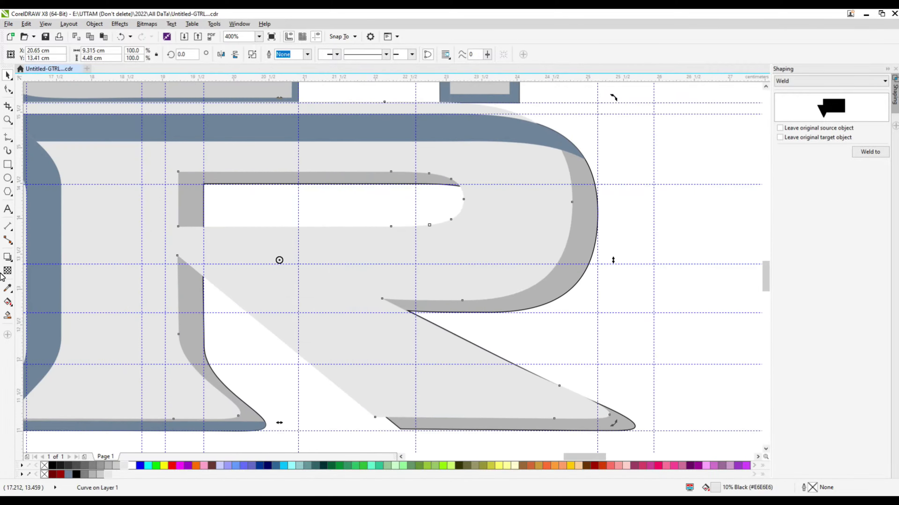
{"action": "key", "text": "space"}
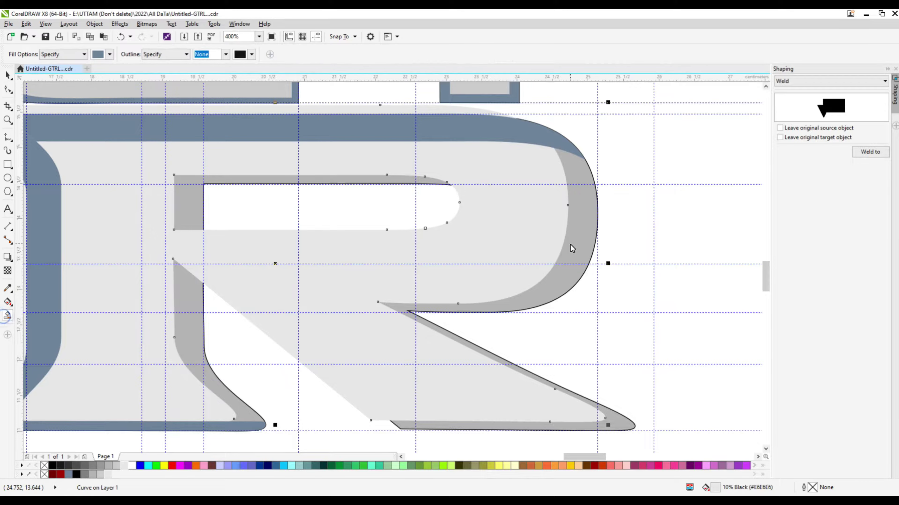
{"action": "left_click", "coordinate": [570, 244]}
{"action": "scroll", "coordinate": [570, 244], "scroll_direction": "down", "scroll_amount": 1}
Offset the lighter R up and smart-fill the exposed strip along the underside of the R's diagonal leg with blue-grey
{"action": "key", "text": "space"}
{"action": "left_click", "coordinate": [483, 277]}
{"action": "scroll", "coordinate": [483, 276], "scroll_direction": "up", "scroll_amount": 1}
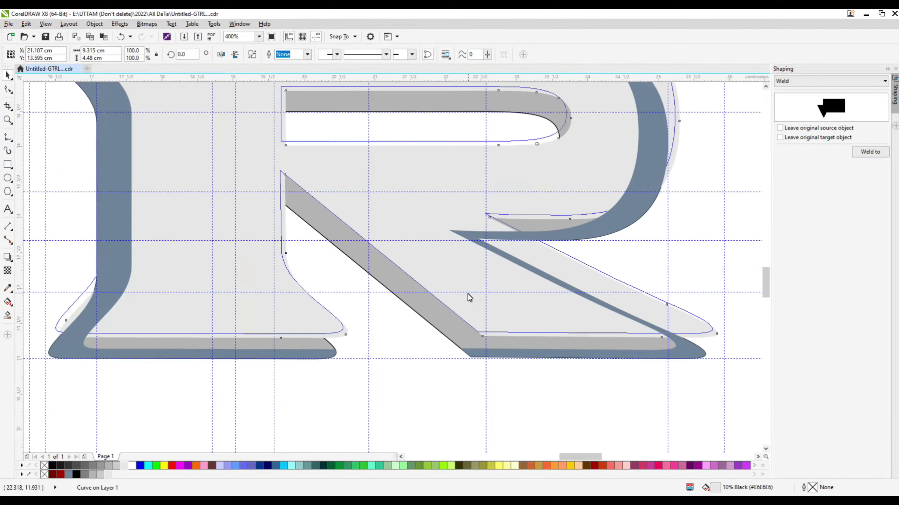
{"action": "key", "text": "space"}
{"action": "left_click", "coordinate": [394, 279]}
{"action": "scroll", "coordinate": [458, 295], "scroll_direction": "down", "scroll_amount": 1}
{"action": "key", "text": "space"}
Shift the lighter R left and reshape it by moving its nodes where the underside of the bowl meets the leg
{"action": "left_click", "coordinate": [391, 250]}
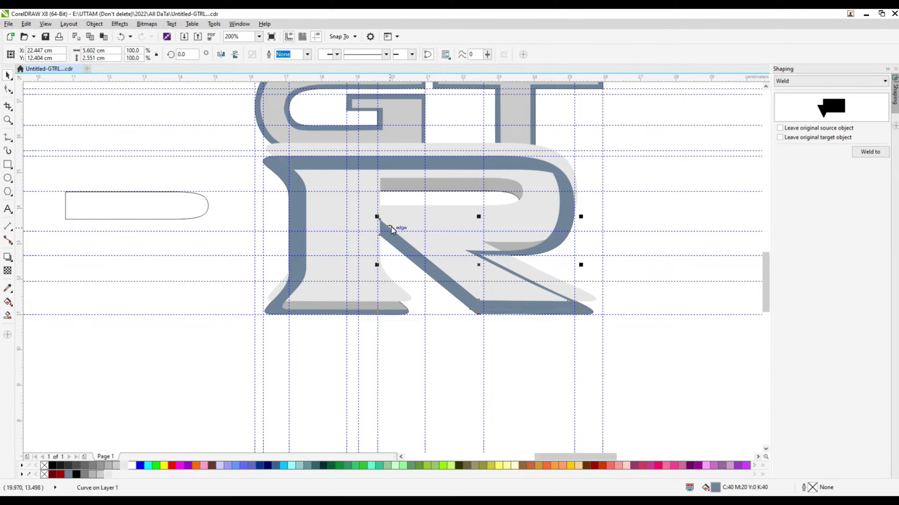
{"action": "scroll", "coordinate": [391, 250], "scroll_direction": "up", "scroll_amount": 1}
{"action": "key", "text": "F10"}
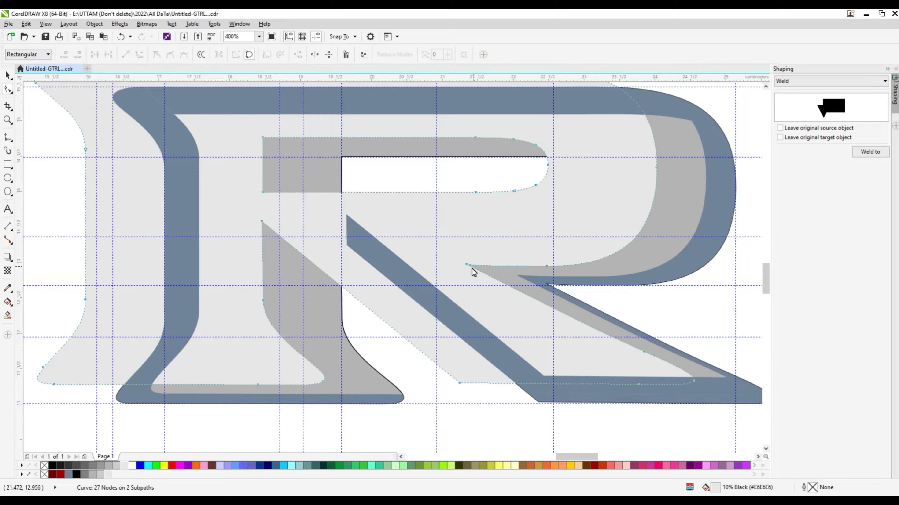
{"action": "left_click_drag", "start_coordinate": [555, 268], "coordinate": [659, 277]}
{"action": "scroll", "coordinate": [473, 268], "scroll_direction": "up", "scroll_amount": 1}
{"action": "scroll", "coordinate": [468, 282], "scroll_direction": "down", "scroll_amount": 2}
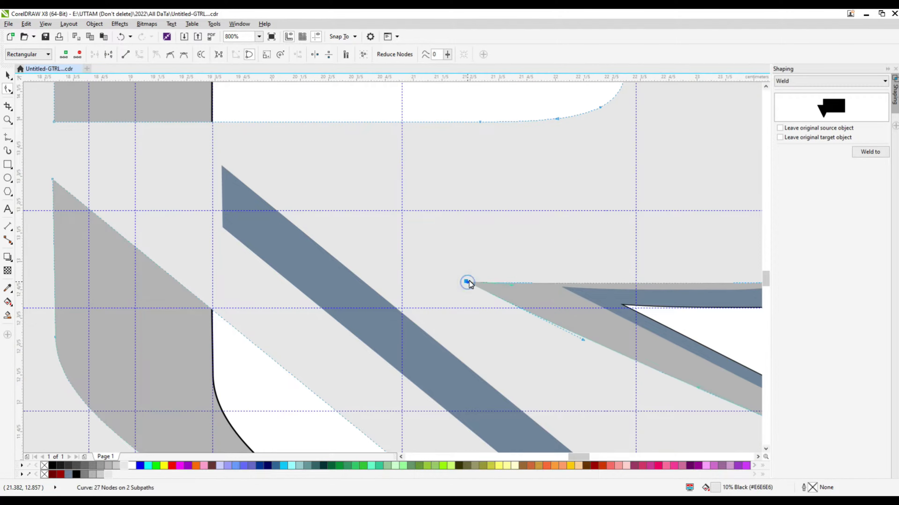
{"action": "left_click_drag", "start_coordinate": [459, 264], "coordinate": [468, 265]}
{"action": "left_click", "coordinate": [629, 290]}
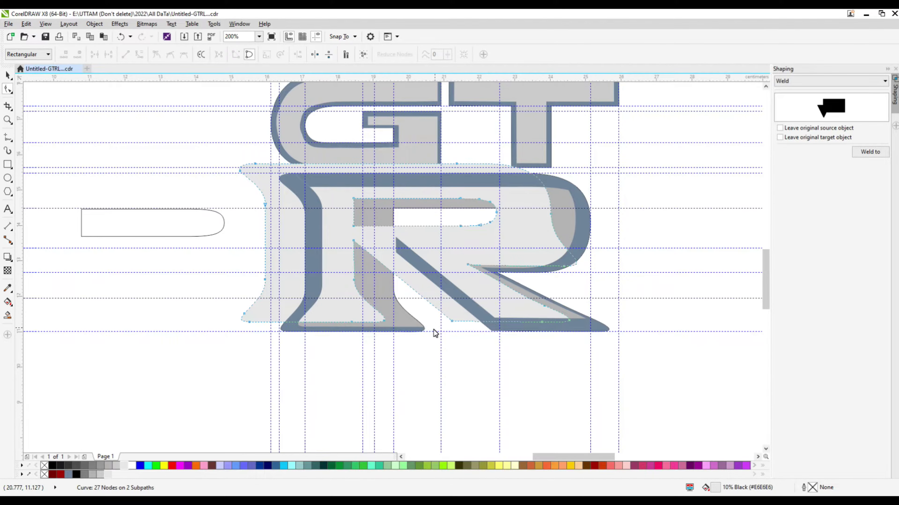
Smart-fill the exposed strip along the leg's upper edge with blue-grey and move the lighter R clear of the letter
{"action": "scroll", "coordinate": [309, 280], "scroll_direction": "up", "scroll_amount": 1}
{"action": "left_click", "coordinate": [466, 261]}
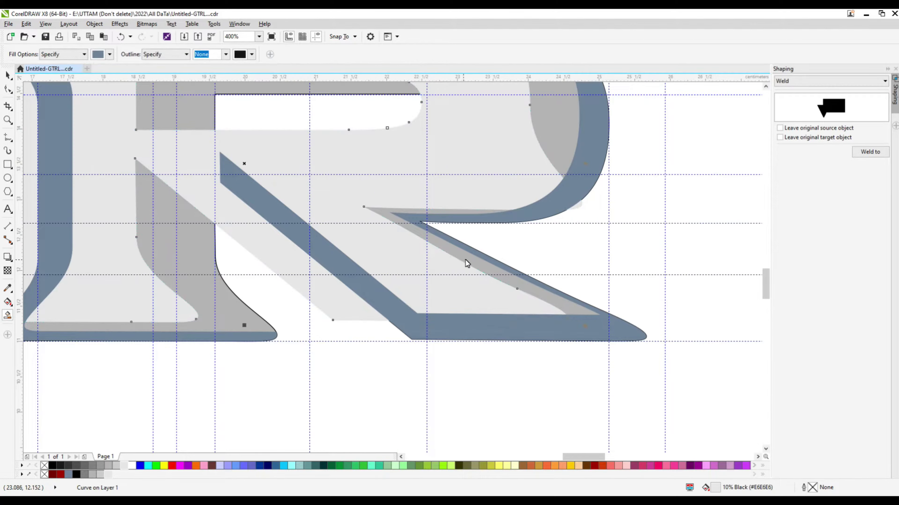
{"action": "scroll", "coordinate": [347, 270], "scroll_direction": "down", "scroll_amount": 1}
{"action": "key", "text": "space"}
{"action": "key", "text": "ctrl+z"}
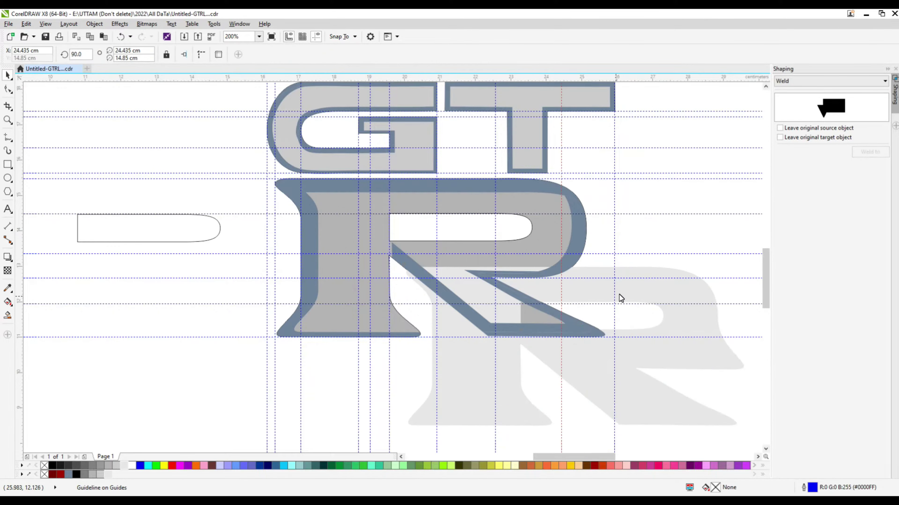
Place the separate counter outline over the R's counter opening and widen it beyond the opening's rounded end
{"action": "left_click_drag", "start_coordinate": [220, 238], "coordinate": [503, 228]}
{"action": "left_click_drag", "start_coordinate": [503, 227], "coordinate": [544, 230]}
{"action": "left_click", "coordinate": [530, 228]}
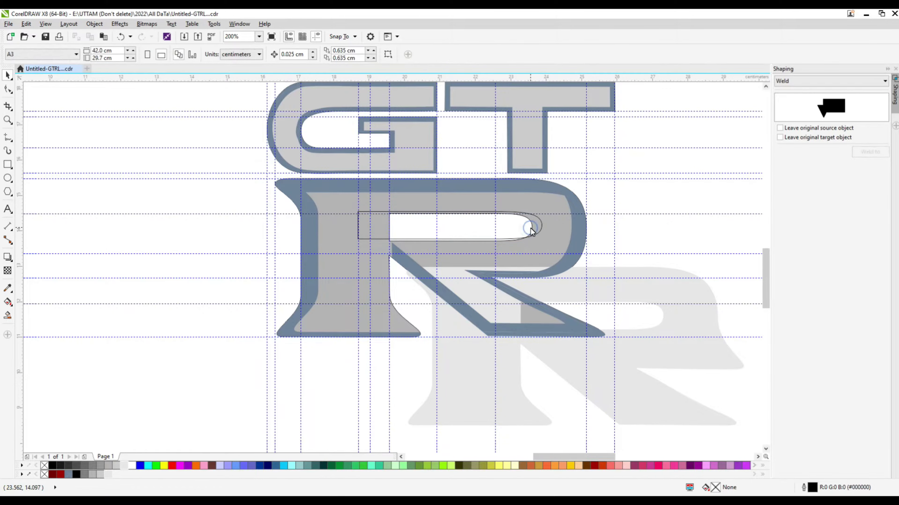
{"action": "scroll", "coordinate": [514, 236], "scroll_direction": "up", "scroll_amount": 1}
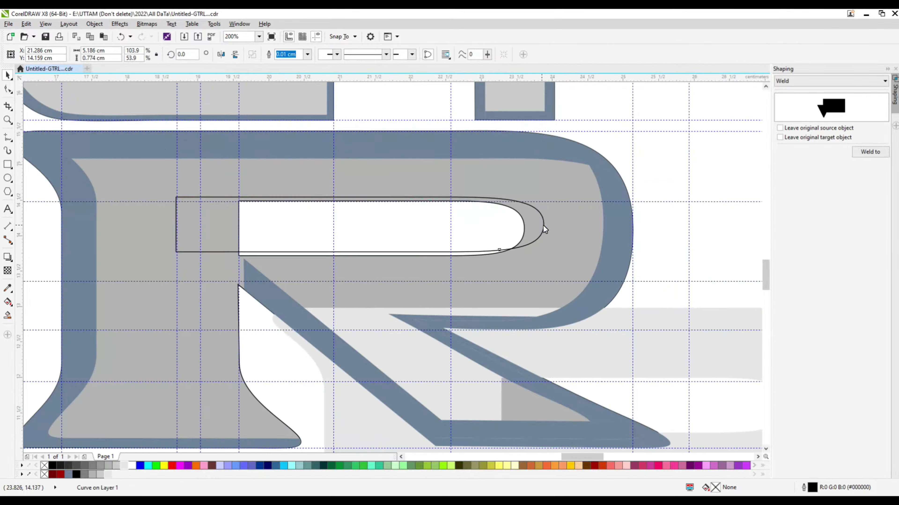
{"action": "left_click", "coordinate": [544, 225]}
Try to smart-fill the area beyond the rounded end of the R's counter with blue-grey
{"action": "scroll", "coordinate": [452, 242], "scroll_direction": "up", "scroll_amount": 1}
{"action": "left_click", "coordinate": [870, 152]}
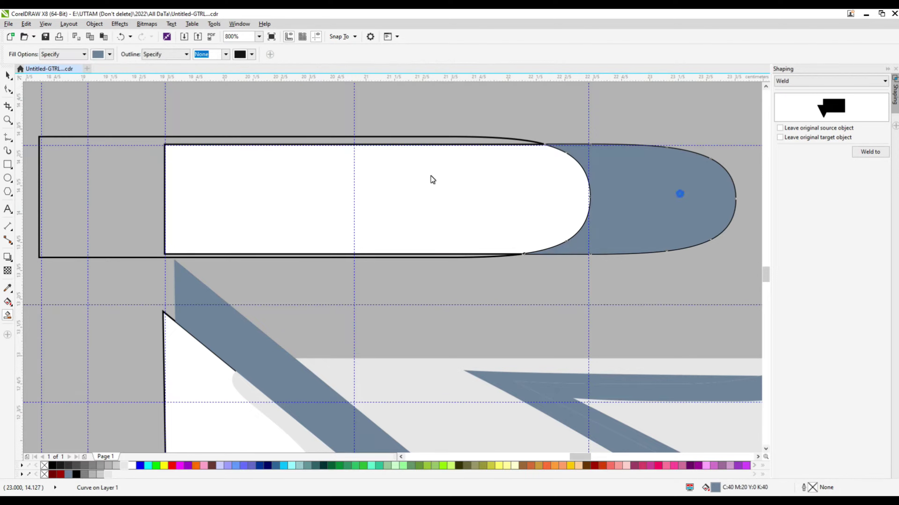
{"action": "left_click", "coordinate": [677, 193]}
{"action": "left_click", "coordinate": [595, 196]}
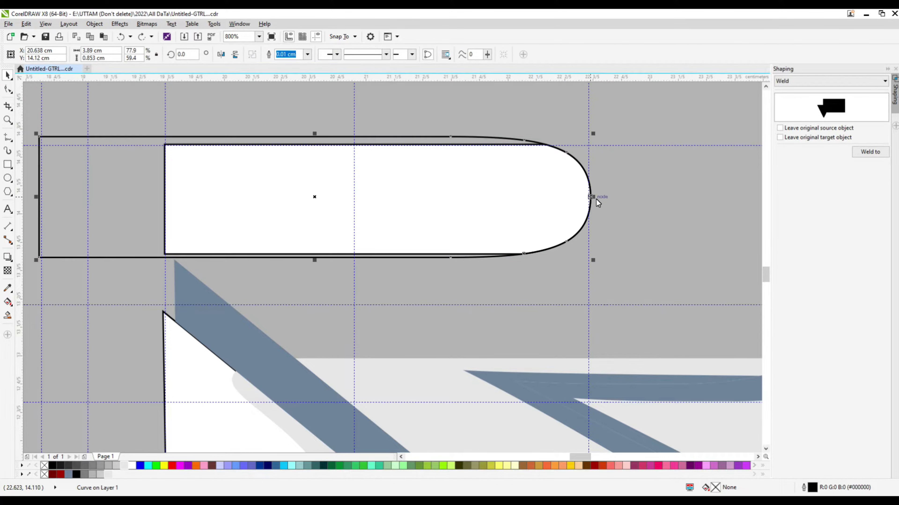
Enlarge the counter outline so it surrounds the R's counter opening with a margin
{"action": "scroll", "coordinate": [607, 213], "scroll_direction": "down", "scroll_amount": 1}
{"action": "left_click_drag", "start_coordinate": [464, 233], "coordinate": [465, 261]}
{"action": "left_click", "coordinate": [476, 124]}
{"action": "scroll", "coordinate": [497, 209], "scroll_direction": "down", "scroll_amount": 1}
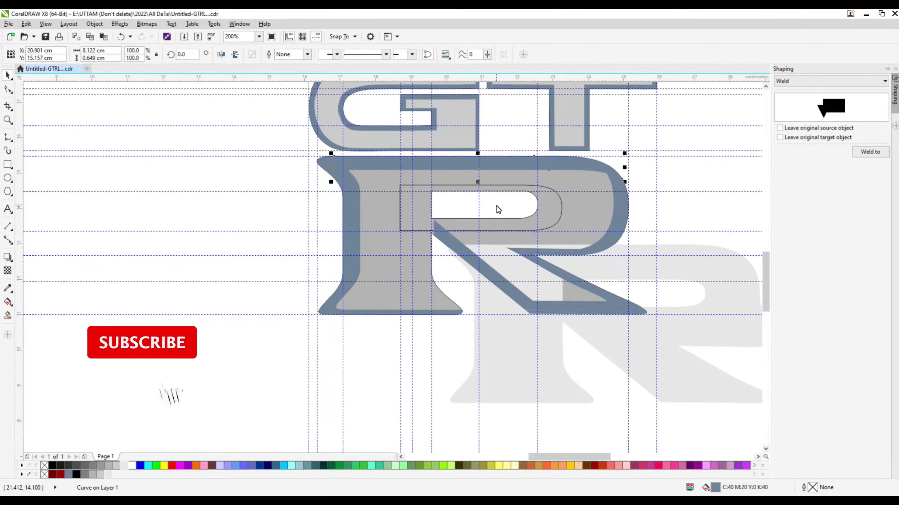
Offset the lighter R left over the letter and smart-fill the exposed right strip of the R's stem with blue-grey
{"action": "left_click_drag", "start_coordinate": [527, 367], "coordinate": [369, 286]}
{"action": "scroll", "coordinate": [369, 287], "scroll_direction": "up", "scroll_amount": 1}
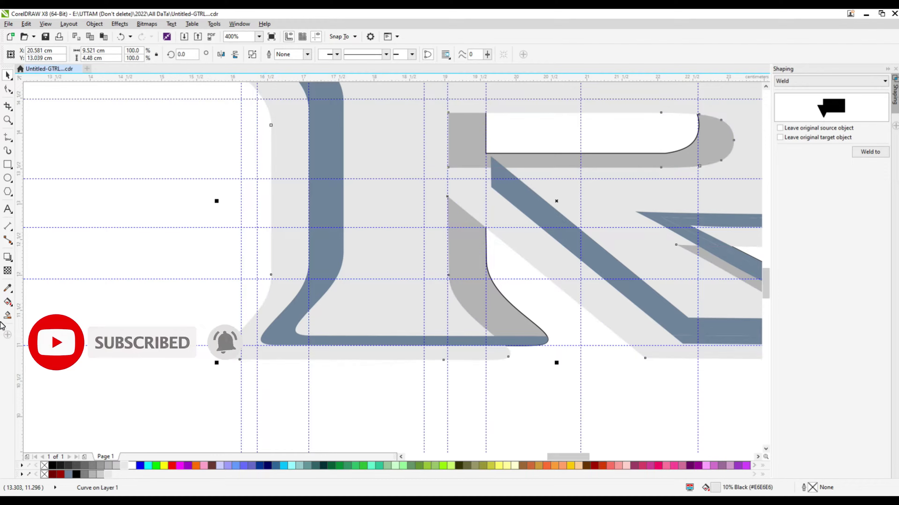
{"action": "left_click", "coordinate": [7, 315]}
{"action": "left_click", "coordinate": [461, 259]}
{"action": "scroll", "coordinate": [461, 258], "scroll_direction": "down", "scroll_amount": 1}
{"action": "key", "text": "space"}
{"action": "left_click", "coordinate": [436, 284]}
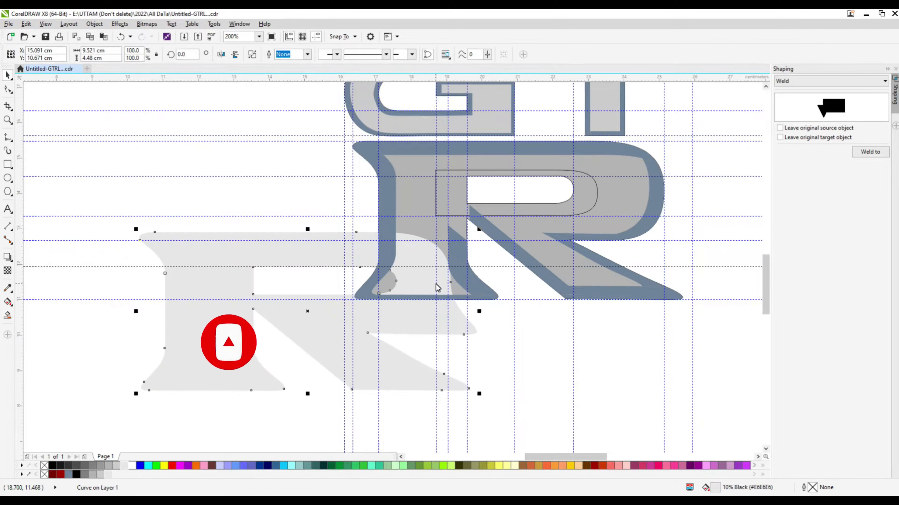
Narrow the counter outline to the inner edge of the stem strip and smart-fill the gap between stem and leg strips with blue-grey
{"action": "left_click", "coordinate": [435, 199]}
{"action": "scroll", "coordinate": [435, 199], "scroll_direction": "up", "scroll_amount": 1}
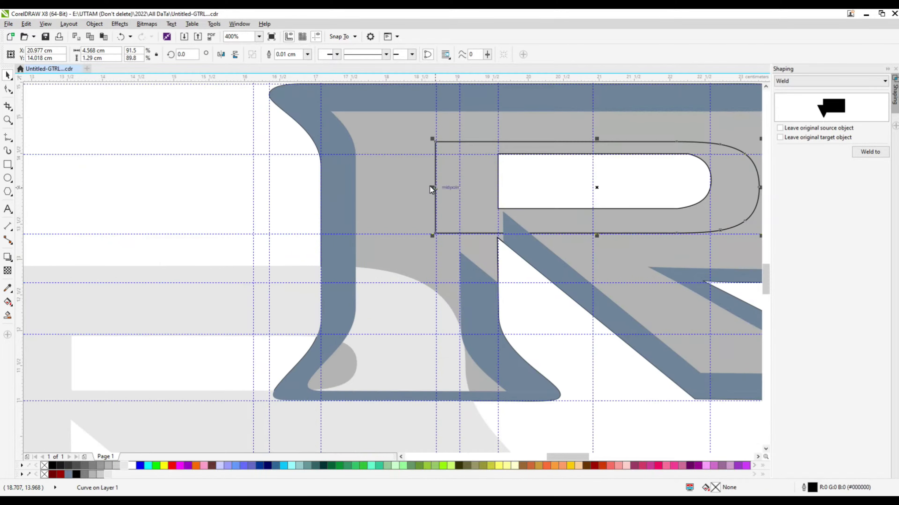
{"action": "left_click_drag", "start_coordinate": [452, 189], "coordinate": [455, 200]}
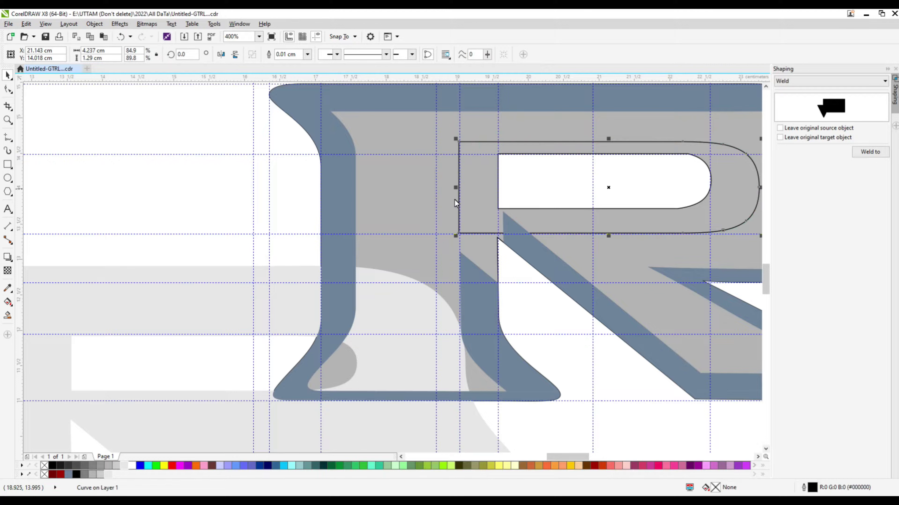
{"action": "left_click", "coordinate": [8, 315]}
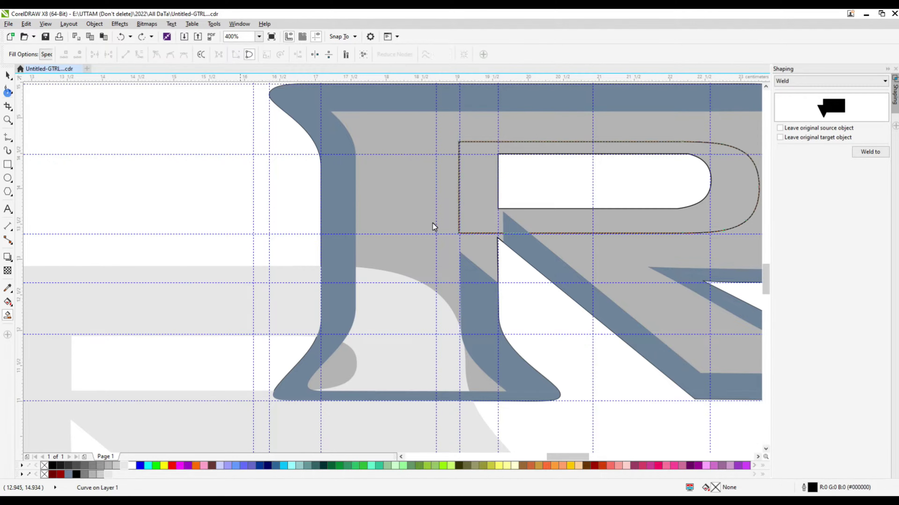
{"action": "key", "text": "F10"}
{"action": "scroll", "coordinate": [467, 267], "scroll_direction": "up", "scroll_amount": 1}
{"action": "left_click", "coordinate": [8, 314]}
{"action": "left_click", "coordinate": [467, 225]}
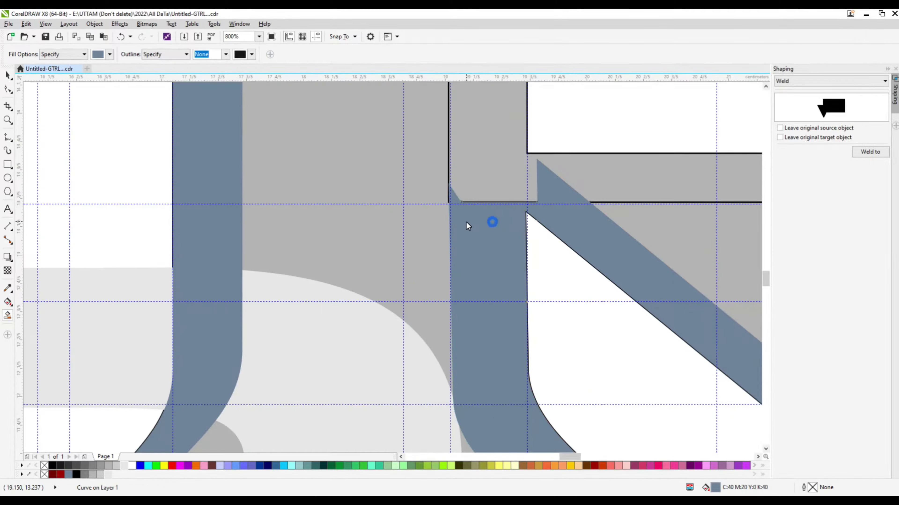
Smooth the rounded end of the R's counter opening by deleting an extra node and adjusting the curve
{"action": "scroll", "coordinate": [463, 187], "scroll_direction": "down", "scroll_amount": 2}
{"action": "left_click", "coordinate": [6, 76]}
{"action": "scroll", "coordinate": [537, 190], "scroll_direction": "up", "scroll_amount": 1}
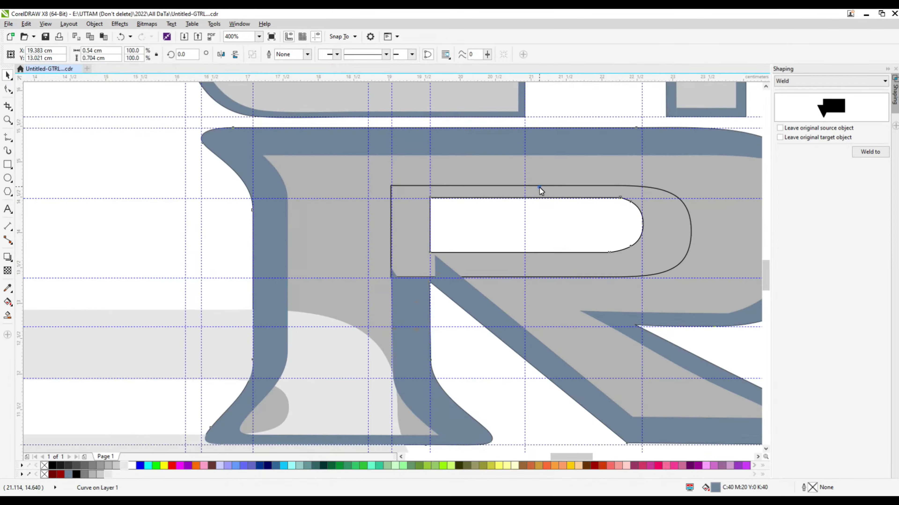
{"action": "left_click", "coordinate": [543, 178]}
{"action": "left_click", "coordinate": [4, 89]}
{"action": "scroll", "coordinate": [620, 198], "scroll_direction": "up", "scroll_amount": 2}
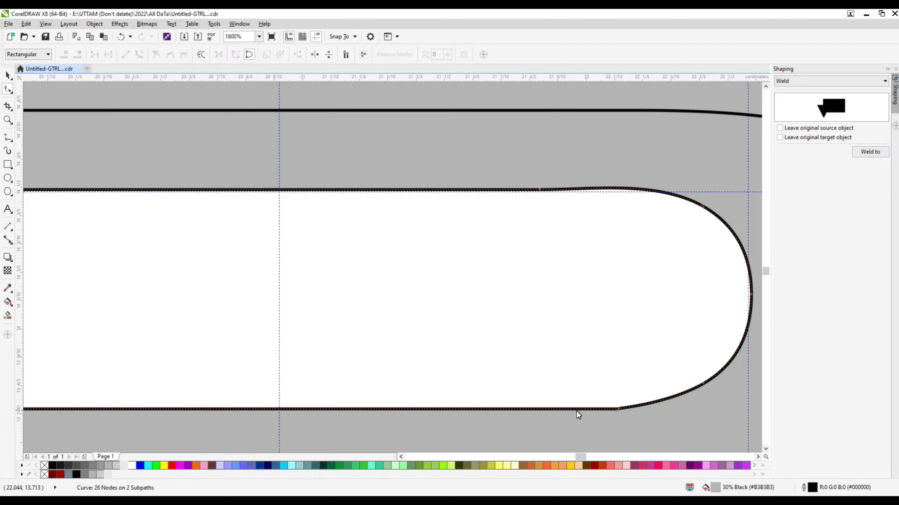
{"action": "key", "text": "Delete"}
{"action": "scroll", "coordinate": [616, 413], "scroll_direction": "down", "scroll_amount": 2}
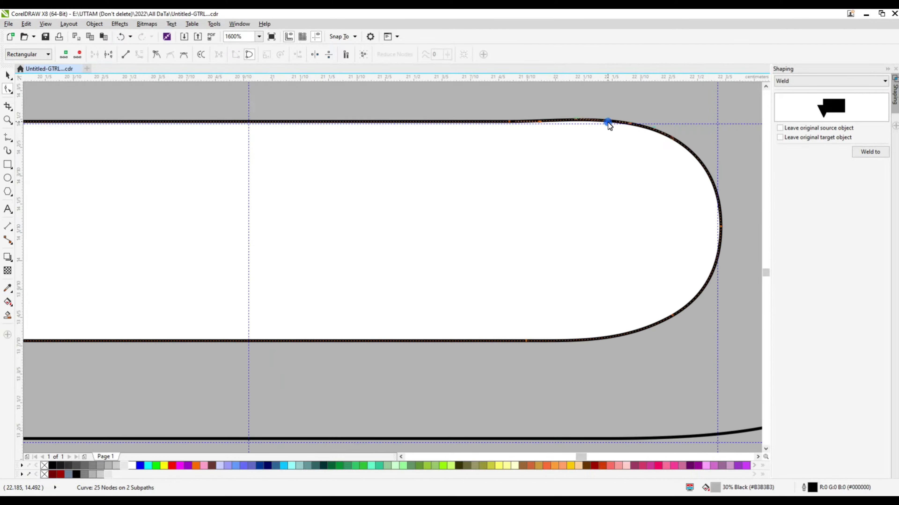
{"action": "scroll", "coordinate": [450, 257], "scroll_direction": "down", "scroll_amount": 2}
{"action": "scroll", "coordinate": [384, 166], "scroll_direction": "up", "scroll_amount": 2}
{"action": "key", "text": "space"}
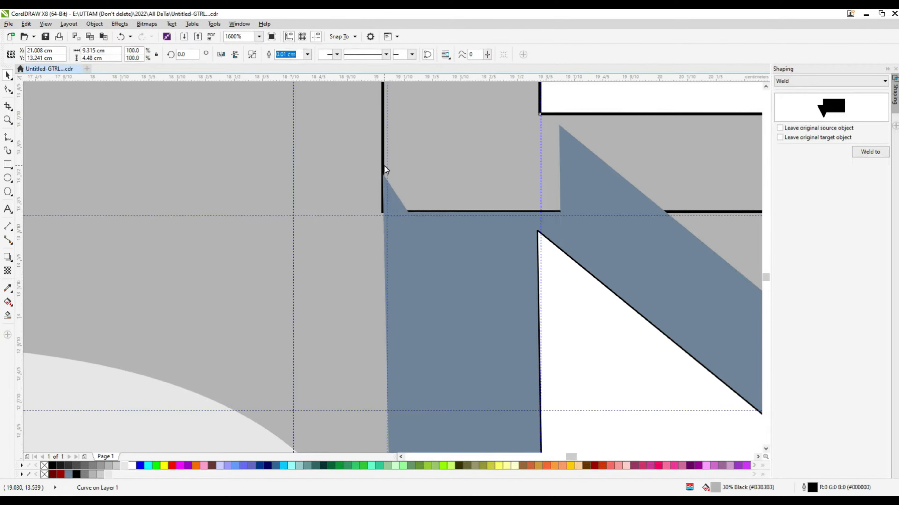
Fit the counter outline to the stem strip, smart-fill the band around the R's counter with blue-grey, and delete the offset lighter R
{"action": "left_click", "coordinate": [384, 166]}
{"action": "scroll", "coordinate": [383, 166], "scroll_direction": "down", "scroll_amount": 2}
{"action": "scroll", "coordinate": [387, 104], "scroll_direction": "up", "scroll_amount": 2}
{"action": "scroll", "coordinate": [390, 105], "scroll_direction": "down", "scroll_amount": 1}
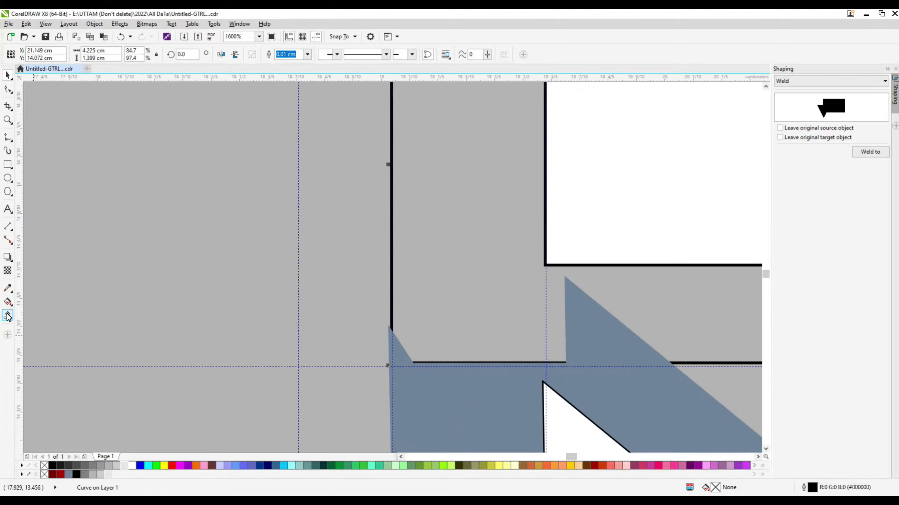
{"action": "scroll", "coordinate": [441, 286], "scroll_direction": "down", "scroll_amount": 4}
{"action": "right_click", "coordinate": [287, 312]}
{"action": "left_click", "coordinate": [322, 160]}
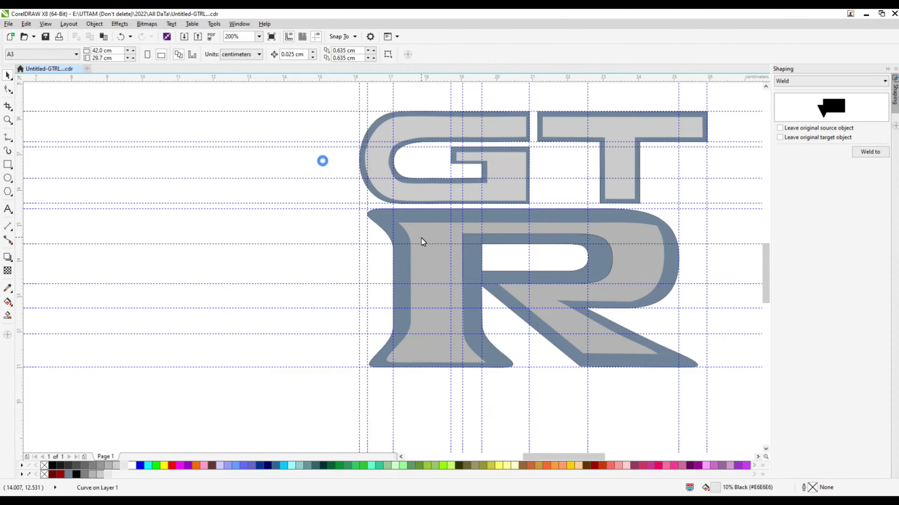
Merge the R's outer and stem border pieces and remove the leftover outline around the counter band
{"action": "left_click", "coordinate": [313, 185]}
{"action": "left_click", "coordinate": [480, 351], "text": "shift"}
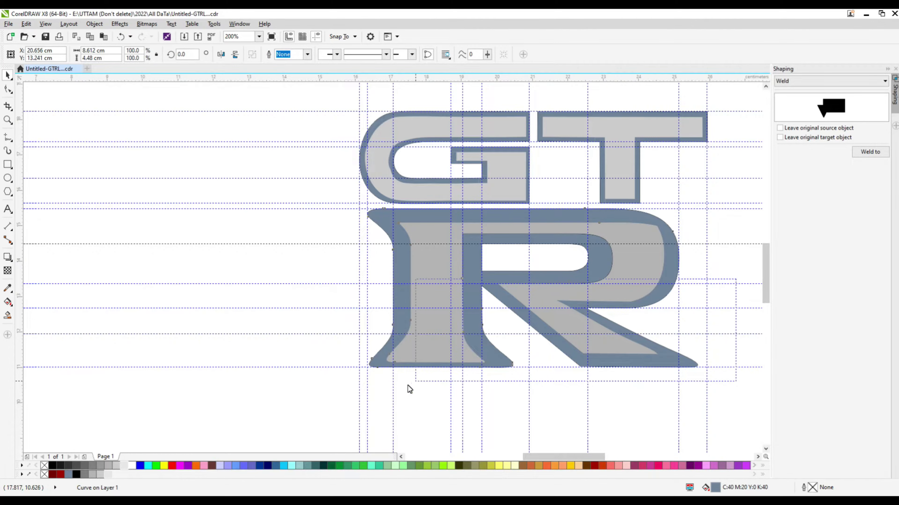
{"action": "left_click", "coordinate": [472, 217], "text": "shift"}
{"action": "left_click", "coordinate": [509, 242]}
{"action": "scroll", "coordinate": [509, 243], "scroll_direction": "up", "scroll_amount": 8}
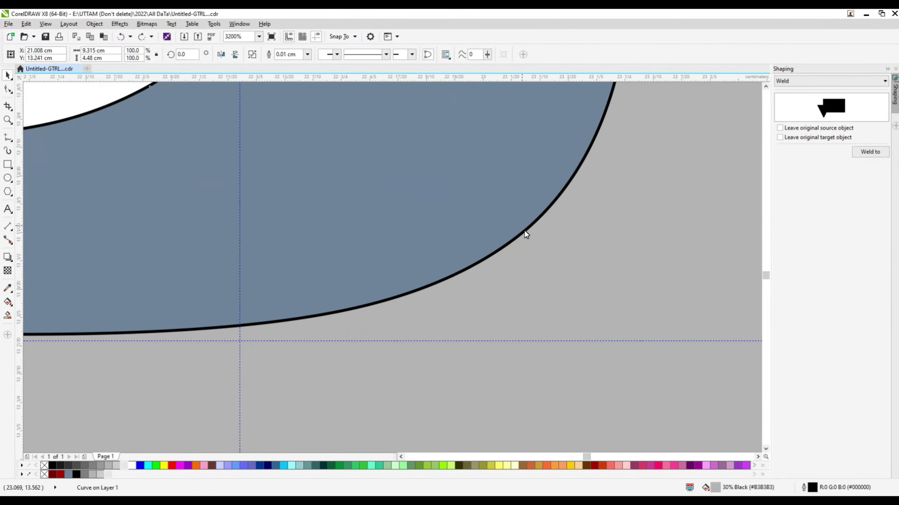
{"action": "right_click", "coordinate": [507, 246]}
{"action": "key", "text": "Escape"}
{"action": "scroll", "coordinate": [493, 259], "scroll_direction": "down", "scroll_amount": 6}
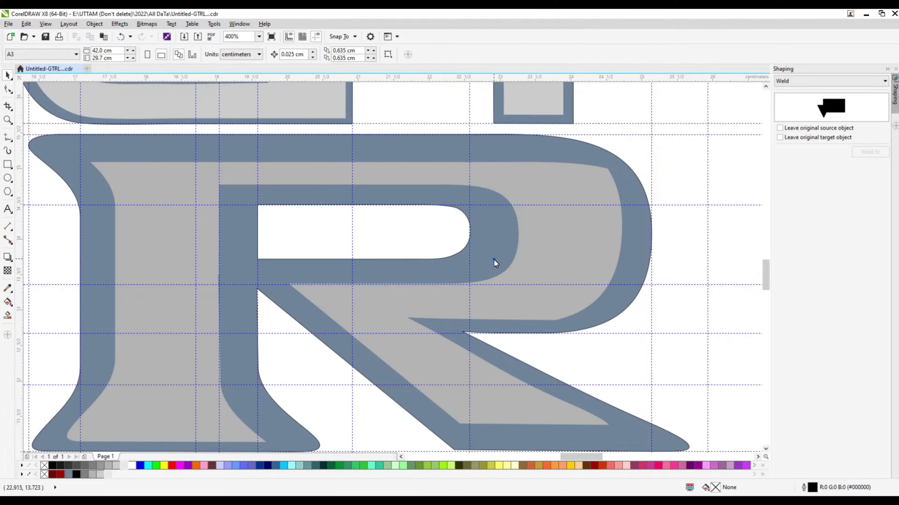
Weld the R's remaining blue-grey border pieces into one shape and fill it with light grey (R204 G204 B204)
{"action": "left_click", "coordinate": [494, 259]}
{"action": "left_click", "coordinate": [622, 266], "text": "shift"}
{"action": "left_click", "coordinate": [268, 54]}
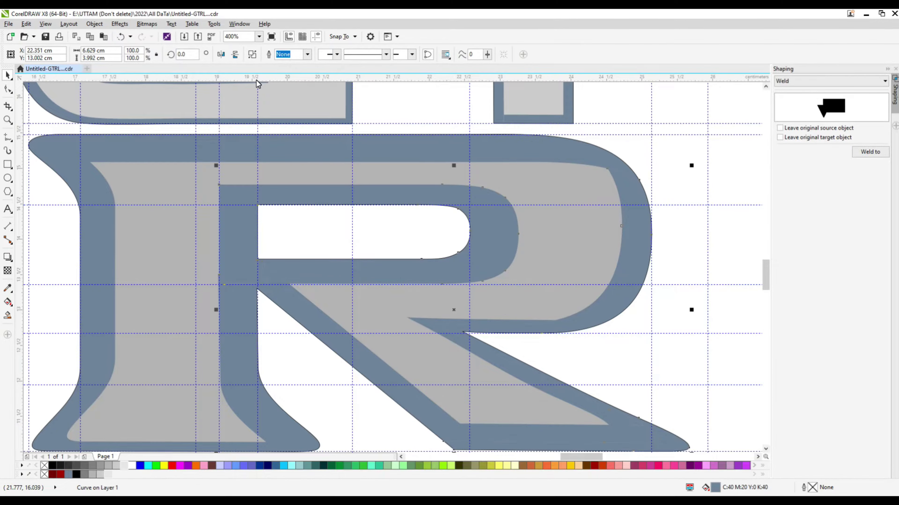
{"action": "scroll", "coordinate": [342, 163], "scroll_direction": "down", "scroll_amount": 4}
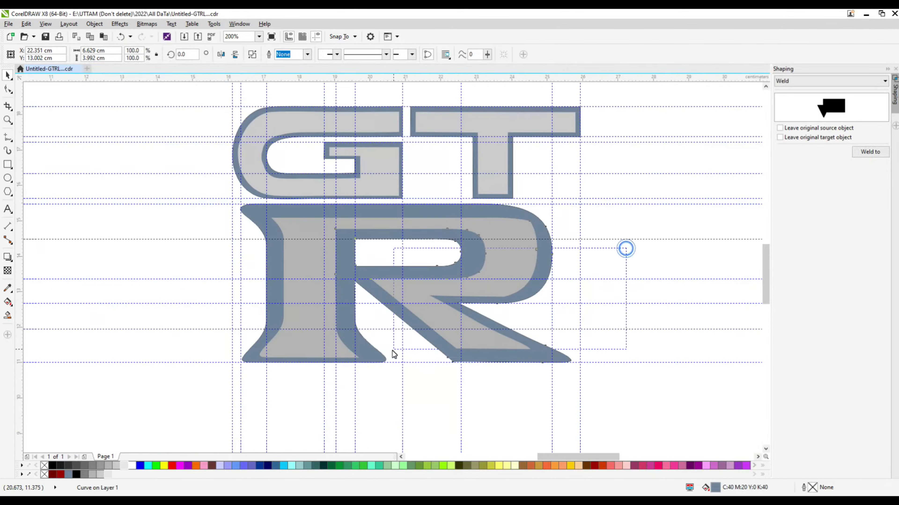
{"action": "key", "text": "ctrl+z"}
{"action": "scroll", "coordinate": [451, 314], "scroll_direction": "up", "scroll_amount": 4}
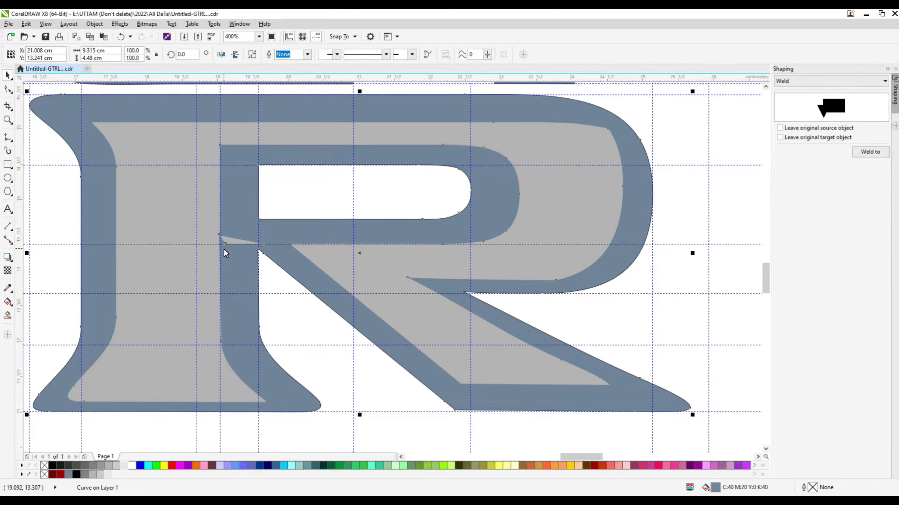
{"action": "scroll", "coordinate": [227, 247], "scroll_direction": "up", "scroll_amount": 4}
{"action": "left_click", "coordinate": [269, 54]}
{"action": "scroll", "coordinate": [326, 290], "scroll_direction": "down", "scroll_amount": 4}
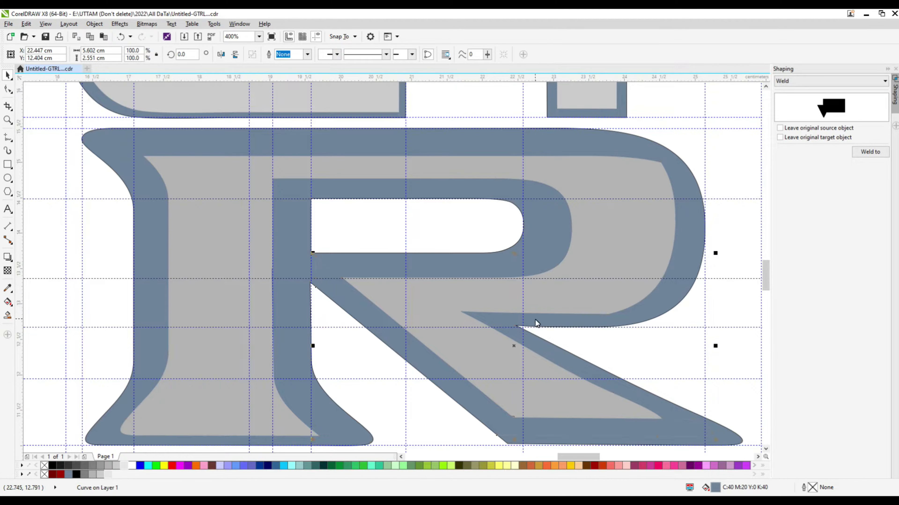
{"action": "left_click", "coordinate": [117, 465]}
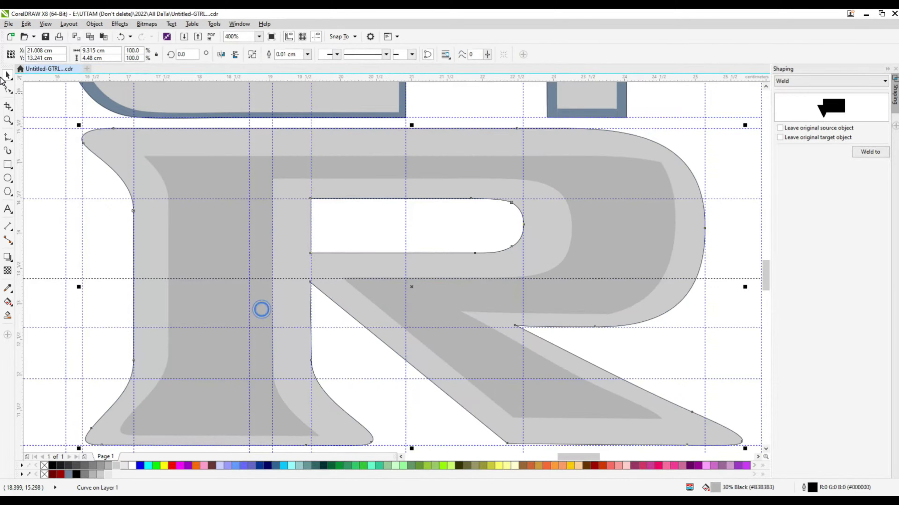
Remove the sharp corner from the R border's inner edge at the upper right of the bowl
{"action": "key", "text": "F10"}
{"action": "left_click", "coordinate": [660, 167]}
{"action": "scroll", "coordinate": [155, 168], "scroll_direction": "down", "scroll_amount": 3}
{"action": "scroll", "coordinate": [121, 145], "scroll_direction": "up", "scroll_amount": 4}
{"action": "scroll", "coordinate": [162, 186], "scroll_direction": "down", "scroll_amount": 2}
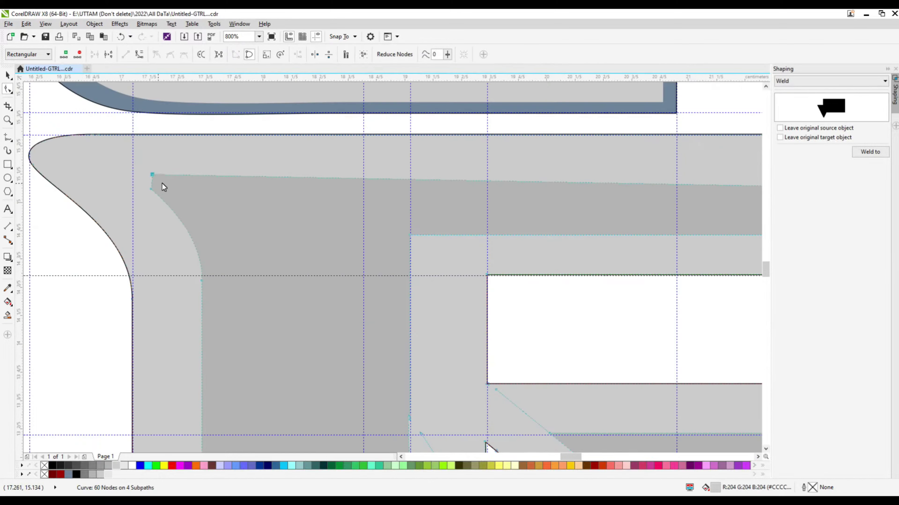
Extend the border's inner upper-left corner outward and round it off by deleting the surplus nodes
{"action": "scroll", "coordinate": [152, 159], "scroll_direction": "up", "scroll_amount": 2}
{"action": "left_click_drag", "start_coordinate": [153, 163], "coordinate": [124, 173]}
{"action": "key", "text": "ctrl+z"}
{"action": "scroll", "coordinate": [128, 189], "scroll_direction": "up", "scroll_amount": 2}
{"action": "left_click", "coordinate": [145, 148]}
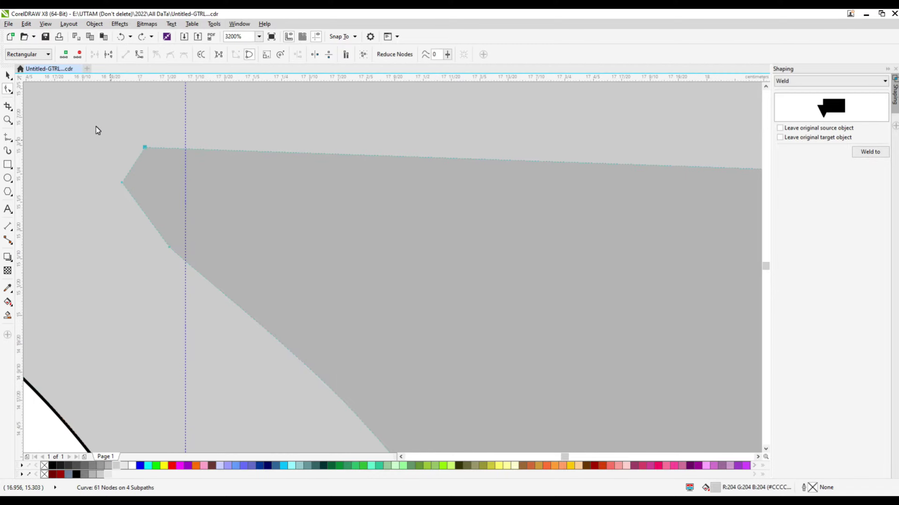
{"action": "double_click", "coordinate": [122, 183]}
{"action": "double_click", "coordinate": [170, 247]}
{"action": "scroll", "coordinate": [171, 249], "scroll_direction": "down", "scroll_amount": 3}
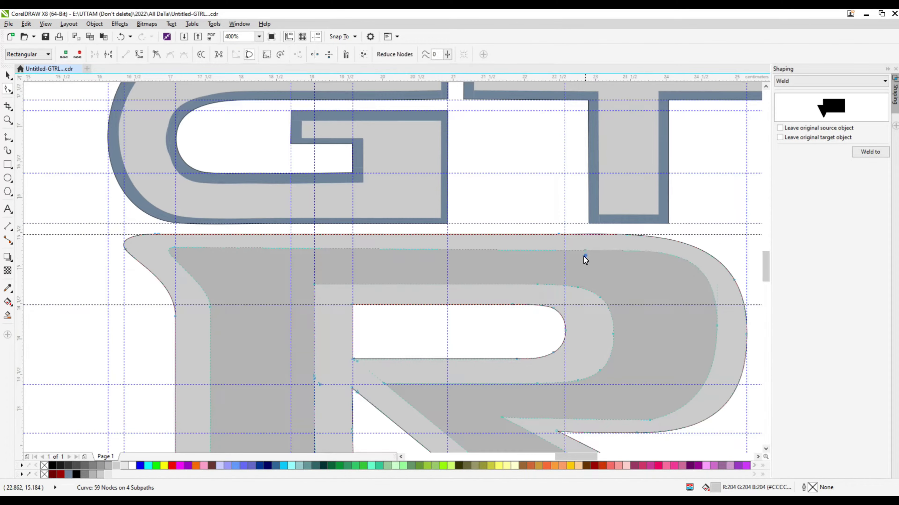
Smooth the curve of the border's inner edge along the right side of the R's bowl
{"action": "left_click", "coordinate": [718, 329]}
{"action": "scroll", "coordinate": [314, 311], "scroll_direction": "up", "scroll_amount": 1}
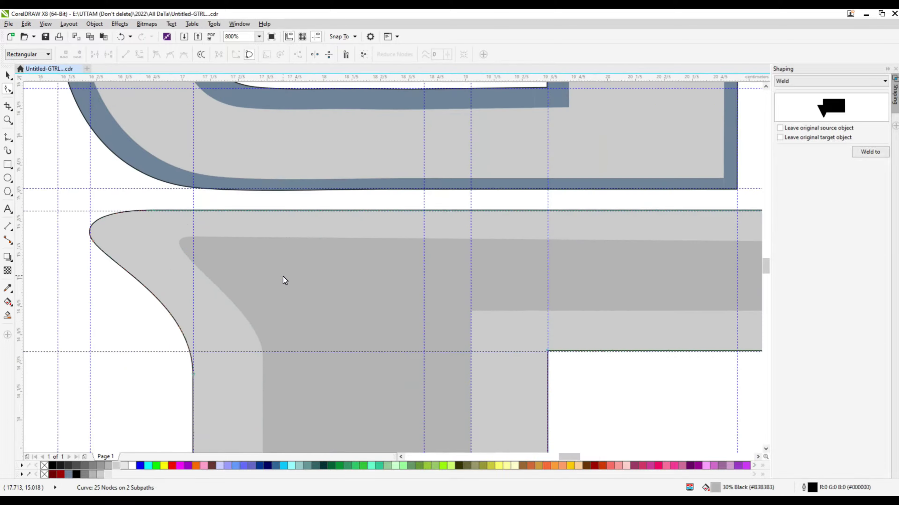
{"action": "scroll", "coordinate": [283, 277], "scroll_direction": "down", "scroll_amount": 2}
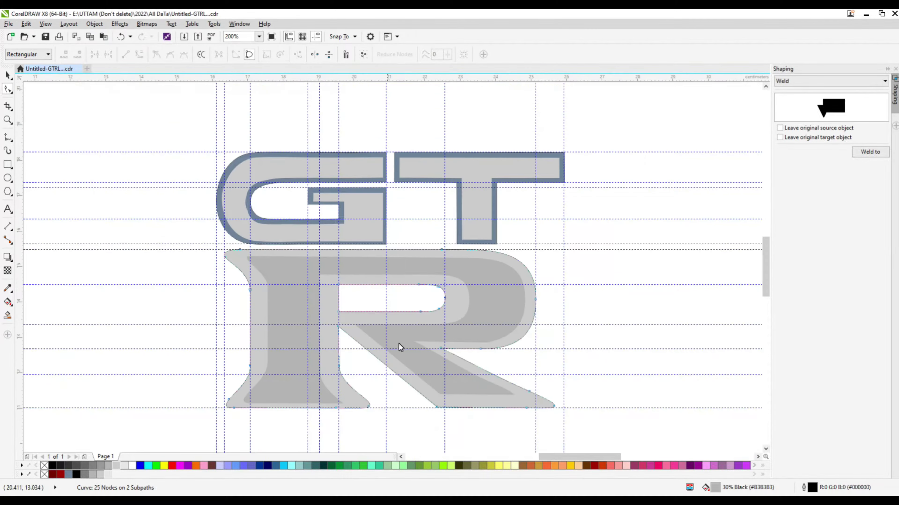
{"action": "scroll", "coordinate": [398, 344], "scroll_direction": "up", "scroll_amount": 1}
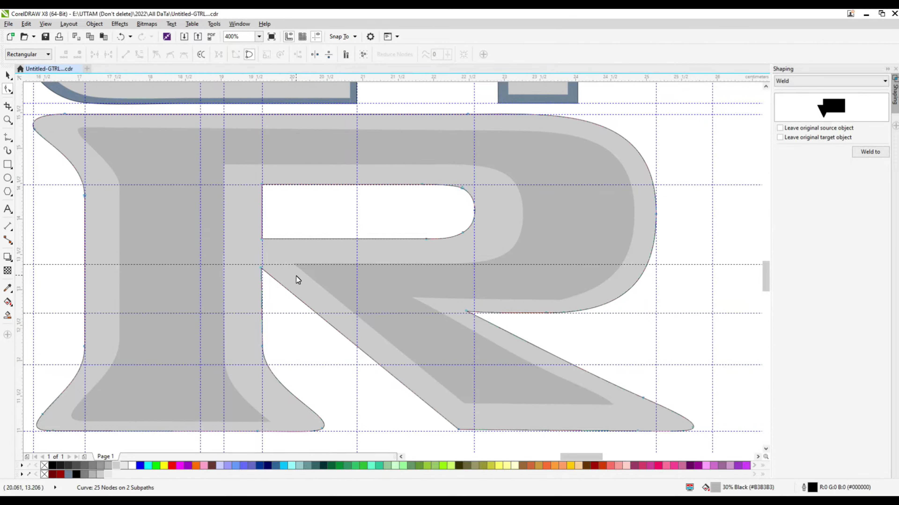
Blunt the pointed inner corner where the R's leg meets the band below the counter
{"action": "scroll", "coordinate": [296, 276], "scroll_direction": "up", "scroll_amount": 2}
{"action": "left_click", "coordinate": [308, 242]}
{"action": "left_click", "coordinate": [300, 272]}
{"action": "double_click", "coordinate": [266, 241]}
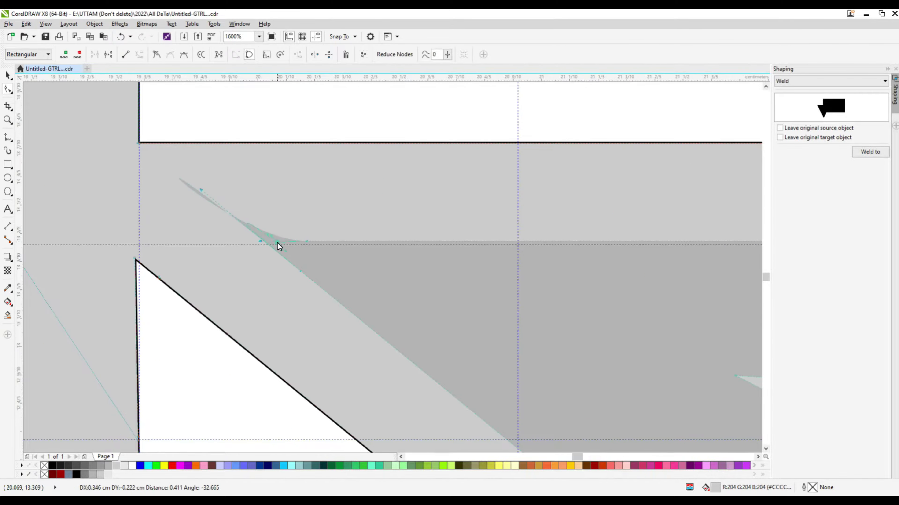
{"action": "left_click_drag", "start_coordinate": [278, 246], "coordinate": [307, 259]}
{"action": "scroll", "coordinate": [323, 251], "scroll_direction": "down", "scroll_amount": 2}
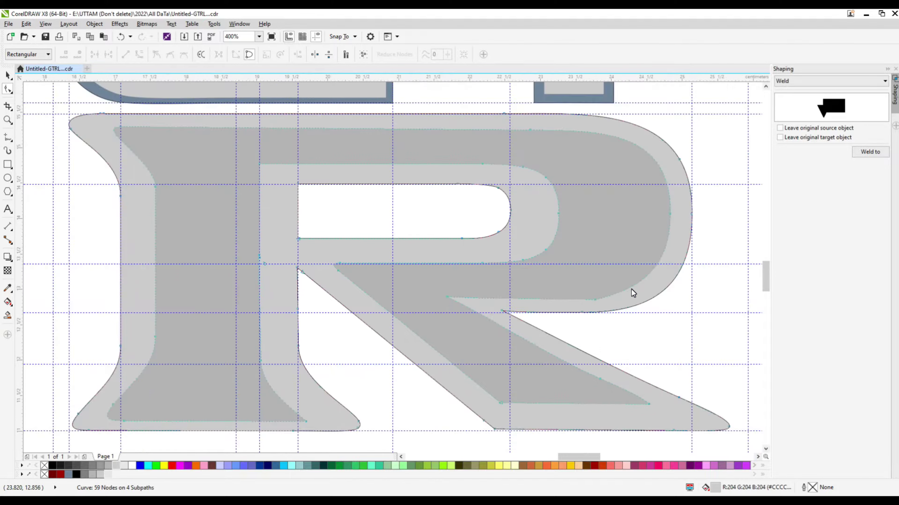
Smooth the inner edge under the R's bowl and round the notch where it meets the leg
{"action": "left_click", "coordinate": [595, 301]}
{"action": "scroll", "coordinate": [448, 298], "scroll_direction": "up", "scroll_amount": 1}
{"action": "double_click", "coordinate": [447, 297]}
{"action": "scroll", "coordinate": [447, 297], "scroll_direction": "up", "scroll_amount": 2}
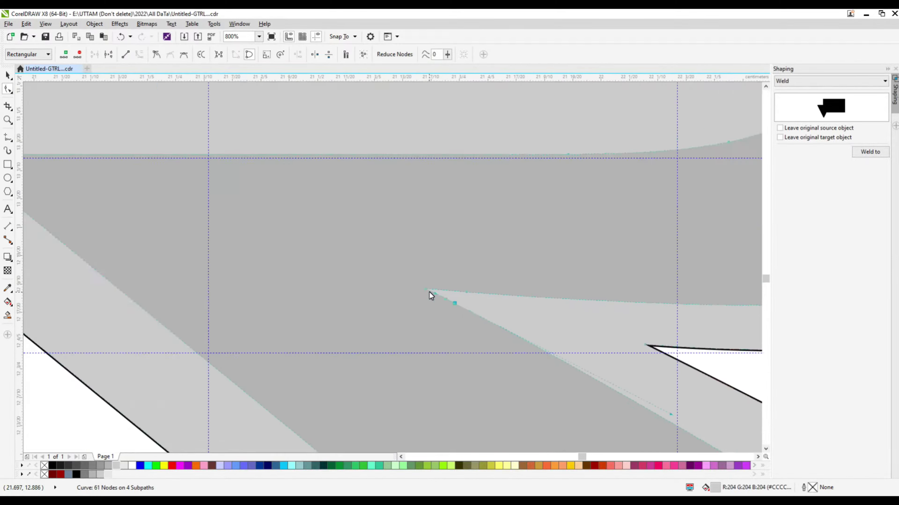
{"action": "scroll", "coordinate": [661, 286], "scroll_direction": "down", "scroll_amount": 3}
Move the leg's lower inner corners closer to the outer edge and round the inner tip of the leg
{"action": "left_click", "coordinate": [491, 409]}
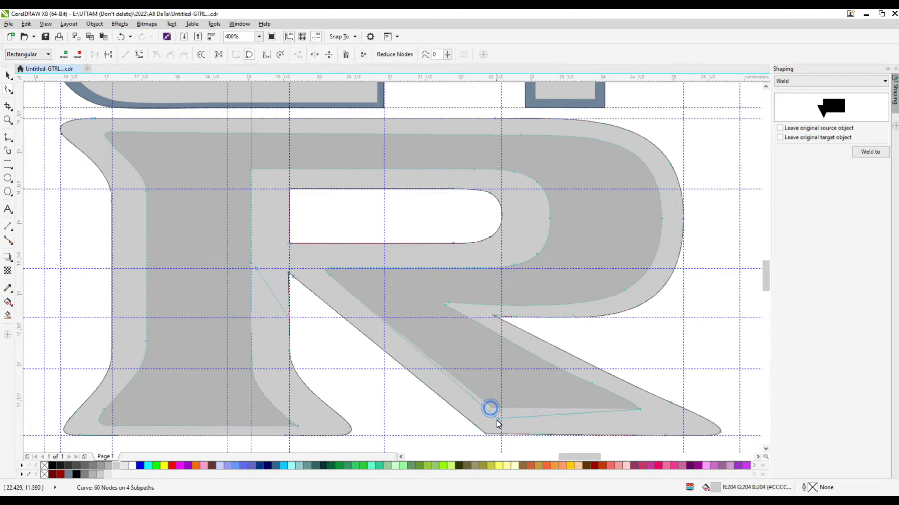
{"action": "left_click_drag", "start_coordinate": [638, 409], "coordinate": [677, 424]}
{"action": "scroll", "coordinate": [653, 426], "scroll_direction": "up", "scroll_amount": 2}
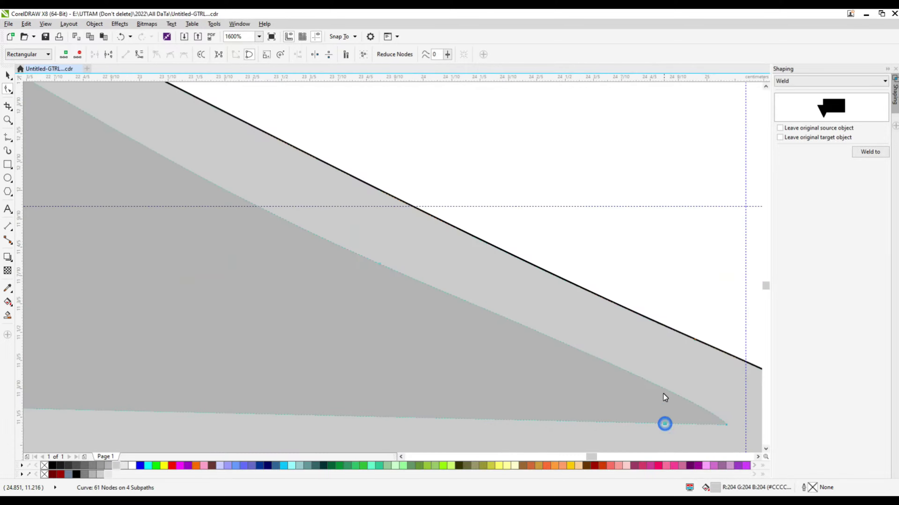
{"action": "double_click", "coordinate": [645, 424]}
{"action": "scroll", "coordinate": [598, 331], "scroll_direction": "down", "scroll_amount": 3}
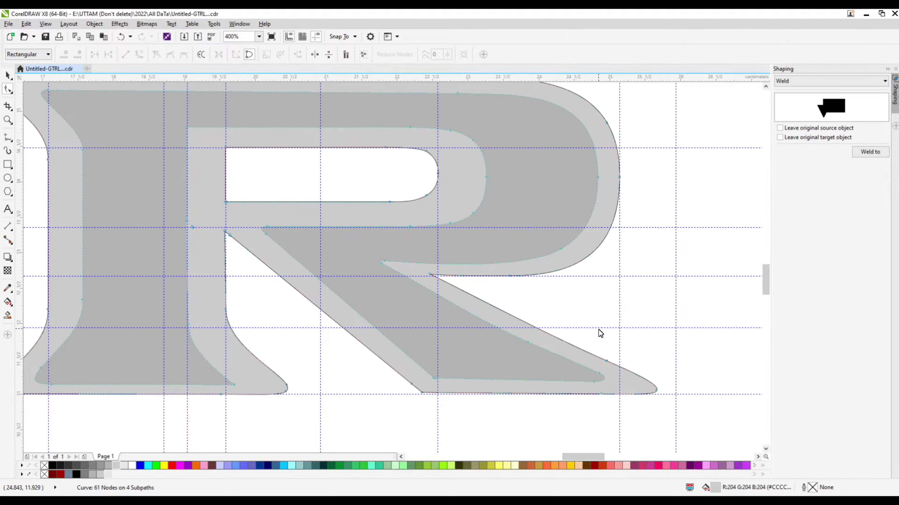
Extend and round the inner corner at the stem's right foot and adjust the stem's bottom inner edge
{"action": "scroll", "coordinate": [305, 321], "scroll_direction": "up", "scroll_amount": 2}
{"action": "left_click", "coordinate": [299, 389]}
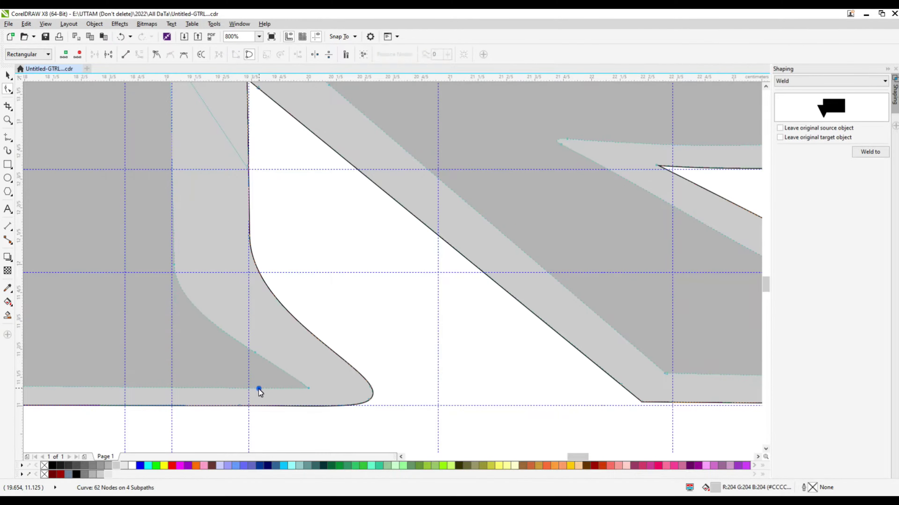
{"action": "double_click", "coordinate": [295, 377]}
{"action": "scroll", "coordinate": [260, 345], "scroll_direction": "up", "scroll_amount": 1}
{"action": "scroll", "coordinate": [519, 365], "scroll_direction": "down", "scroll_amount": 2}
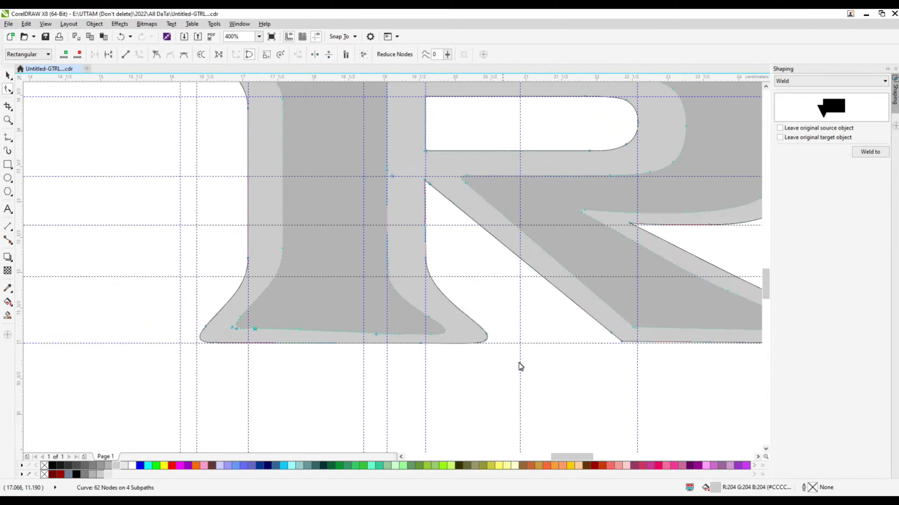
{"action": "scroll", "coordinate": [441, 302], "scroll_direction": "up", "scroll_amount": 2}
{"action": "double_click", "coordinate": [442, 339]}
{"action": "scroll", "coordinate": [321, 341], "scroll_direction": "down", "scroll_amount": 2}
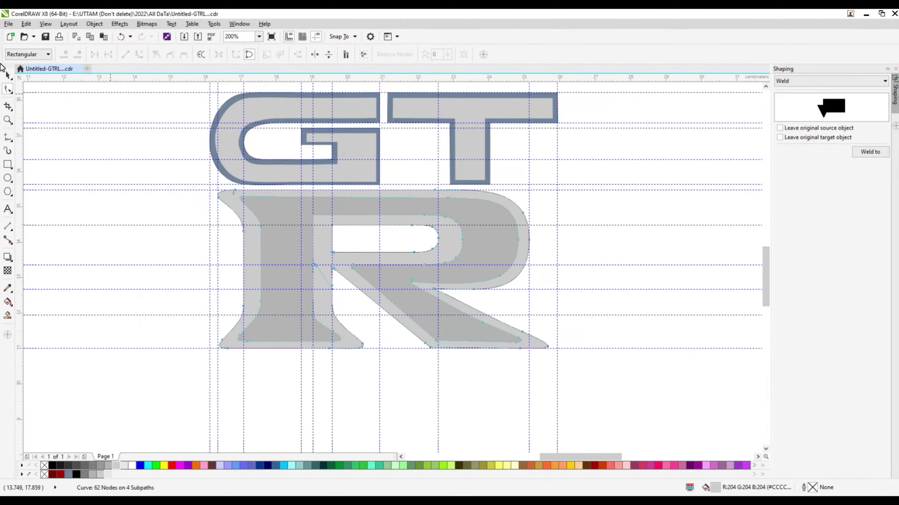
Duplicate the R's light grey base shape and offset the copy slightly right and down
{"action": "key", "text": "space"}
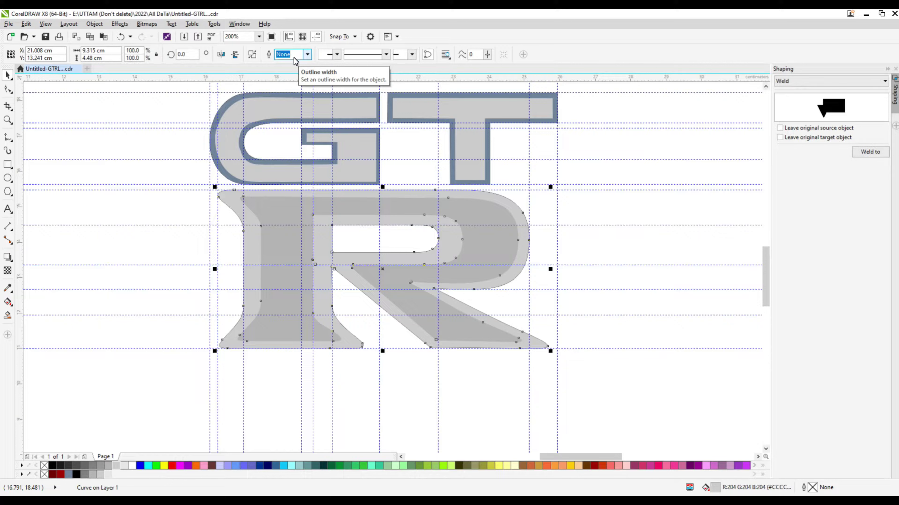
{"action": "left_click", "coordinate": [293, 59]}
{"action": "right_click", "coordinate": [524, 250]}
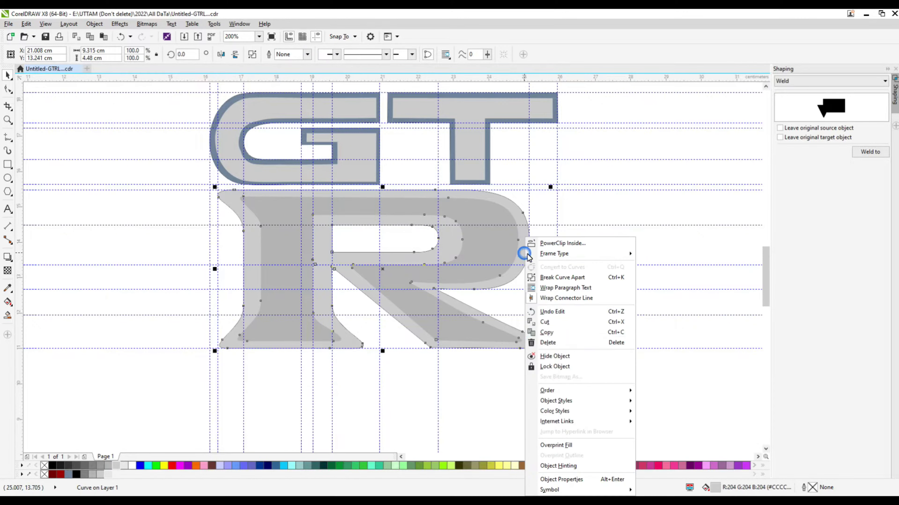
{"action": "key", "text": "Escape"}
{"action": "right_click", "coordinate": [587, 237]}
{"action": "left_click", "coordinate": [614, 299]}
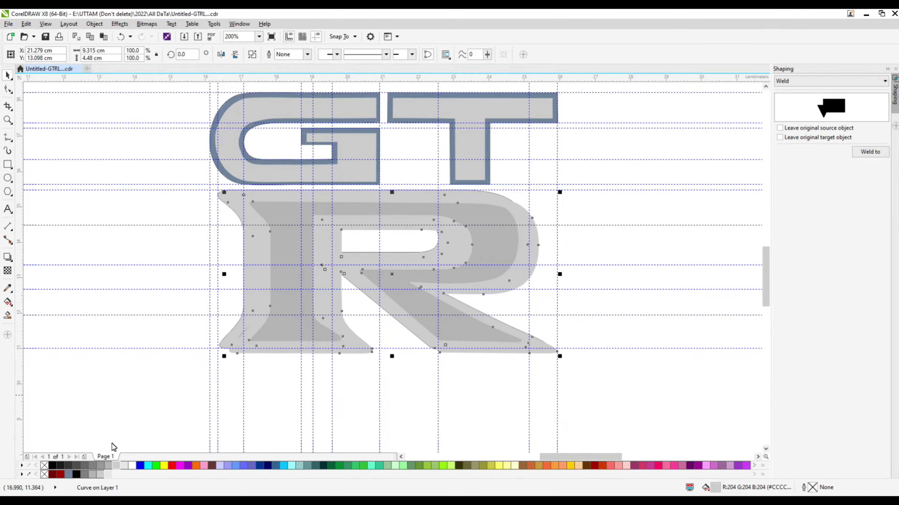
Give the R copy a hairline outline and no fill, and position it to expose a strip along the stem's left edge
{"action": "left_click", "coordinate": [308, 54]}
{"action": "left_click", "coordinate": [294, 73]}
{"action": "scroll", "coordinate": [268, 311], "scroll_direction": "up", "scroll_amount": 2}
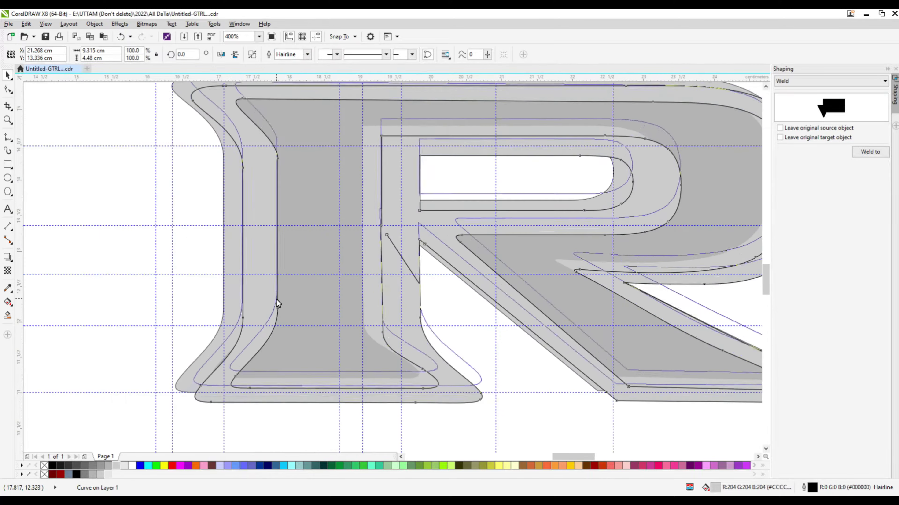
{"action": "left_click", "coordinate": [45, 466]}
{"action": "left_click_drag", "start_coordinate": [230, 320], "coordinate": [238, 322]}
{"action": "scroll", "coordinate": [238, 322], "scroll_direction": "down", "scroll_amount": 2}
{"action": "scroll", "coordinate": [215, 214], "scroll_direction": "up", "scroll_amount": 2}
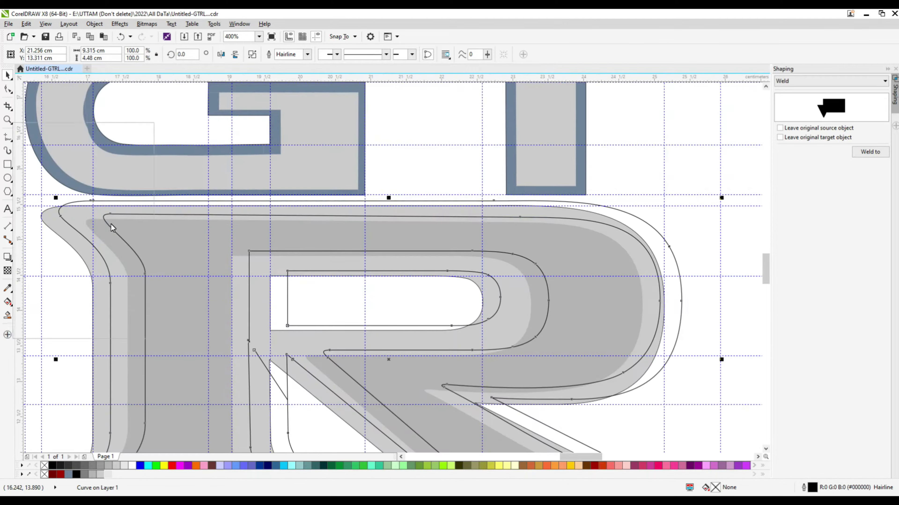
Fill the exposed strip along the R's left edge with slate blue (C40 M20 Y0 K40) and no outline using Smart Fill
{"action": "left_click", "coordinate": [7, 335]}
{"action": "left_click", "coordinate": [7, 315]}
{"action": "left_click", "coordinate": [99, 315]}
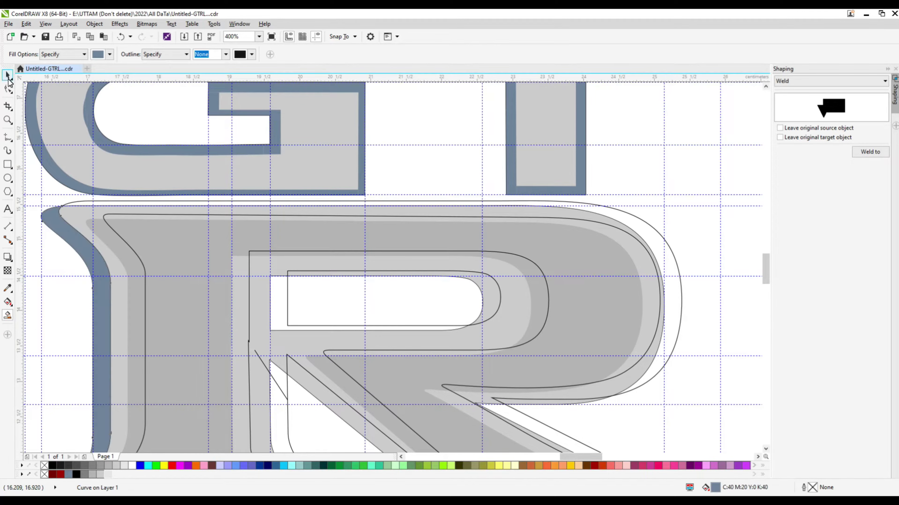
{"action": "left_click", "coordinate": [8, 79]}
Shift the outlined R copy left and slightly down, and fill the exposed strip along the top and bowl with slate blue
{"action": "scroll", "coordinate": [126, 202], "scroll_direction": "up", "scroll_amount": 1}
{"action": "left_click", "coordinate": [139, 202]}
{"action": "scroll", "coordinate": [147, 223], "scroll_direction": "down", "scroll_amount": 2}
{"action": "scroll", "coordinate": [89, 217], "scroll_direction": "up", "scroll_amount": 2}
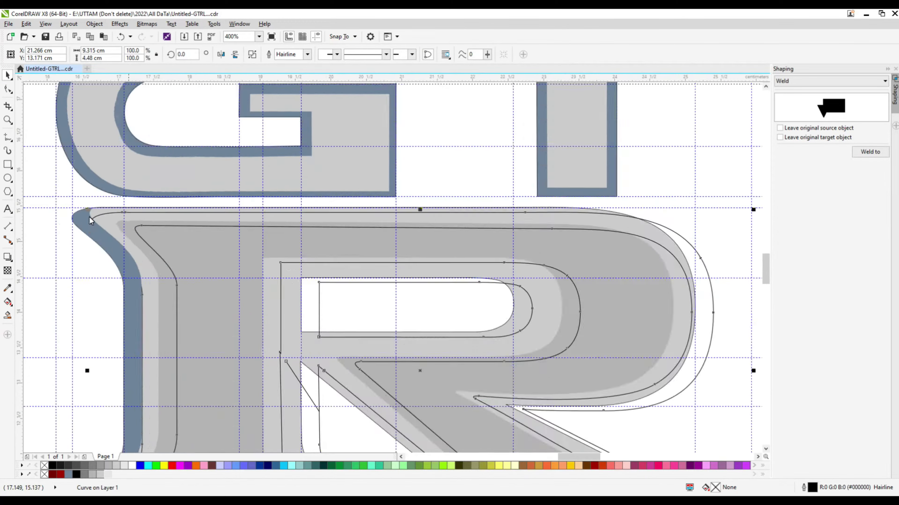
{"action": "scroll", "coordinate": [90, 216], "scroll_direction": "up", "scroll_amount": 1}
{"action": "left_click_drag", "start_coordinate": [89, 217], "coordinate": [64, 219]}
{"action": "scroll", "coordinate": [230, 260], "scroll_direction": "down", "scroll_amount": 1}
{"action": "left_click", "coordinate": [5, 316]}
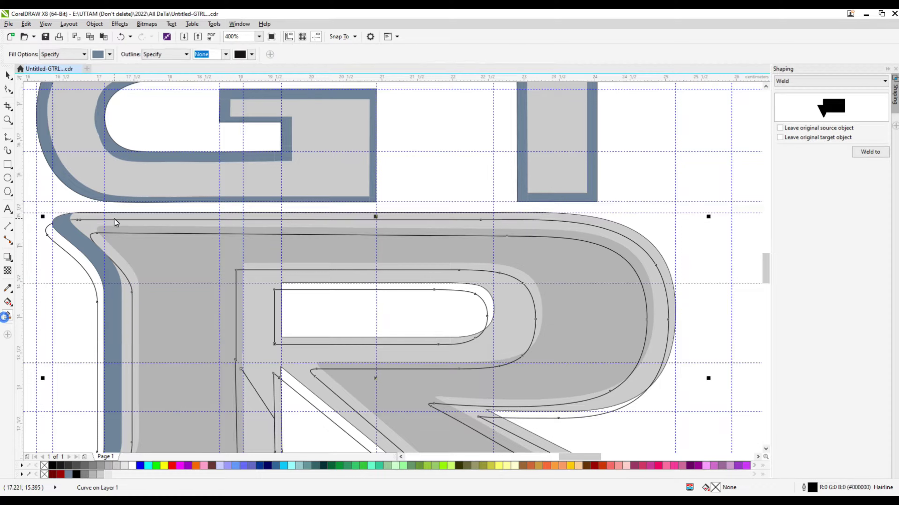
{"action": "left_click", "coordinate": [114, 219]}
{"action": "scroll", "coordinate": [114, 219], "scroll_direction": "down", "scroll_amount": 2}
{"action": "key", "text": "space"}
Remove the stray diagonal segment beside the stem from the outlined R copy
{"action": "scroll", "coordinate": [316, 316], "scroll_direction": "up", "scroll_amount": 2}
{"action": "key", "text": "ctrl+z"}
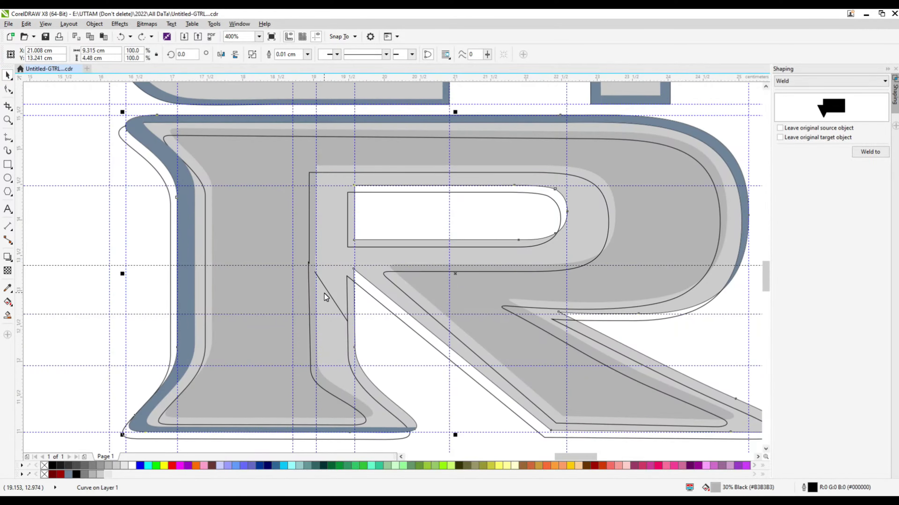
{"action": "scroll", "coordinate": [348, 297], "scroll_direction": "up", "scroll_amount": 2}
{"action": "key", "text": "F10"}
{"action": "left_click", "coordinate": [201, 311]}
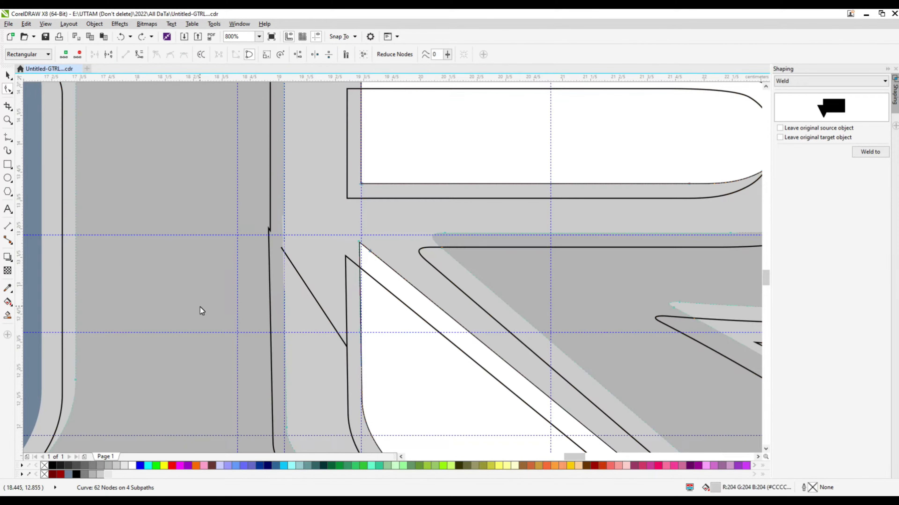
{"action": "left_click", "coordinate": [282, 251]}
{"action": "scroll", "coordinate": [270, 279], "scroll_direction": "down", "scroll_amount": 1}
{"action": "key", "text": "space"}
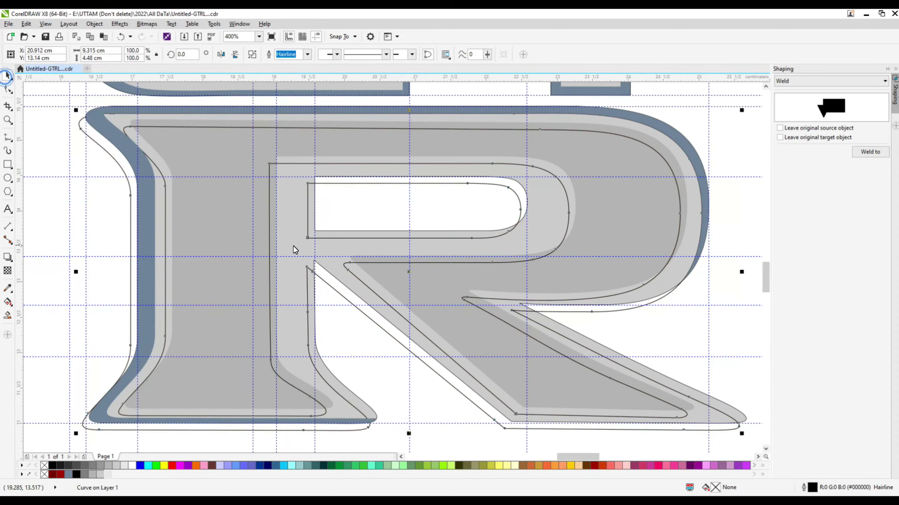
Offset the outlined R copy right and slightly down to form a strip along the stem's right edge
{"action": "mouse_move", "coordinate": [277, 338]}
{"action": "left_mouse_down"}
{"action": "mouse_move", "coordinate": [297, 342]}
{"action": "mouse_move", "coordinate": [290, 336]}
{"action": "left_mouse_up"}
{"action": "left_click", "coordinate": [7, 315]}
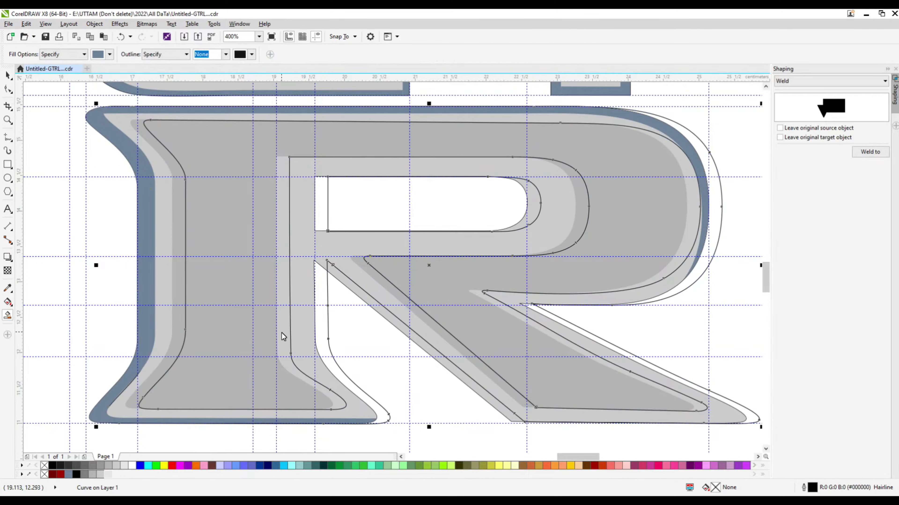
{"action": "key", "text": "ctrl+z"}
{"action": "left_click", "coordinate": [7, 78]}
{"action": "left_click", "coordinate": [315, 293]}
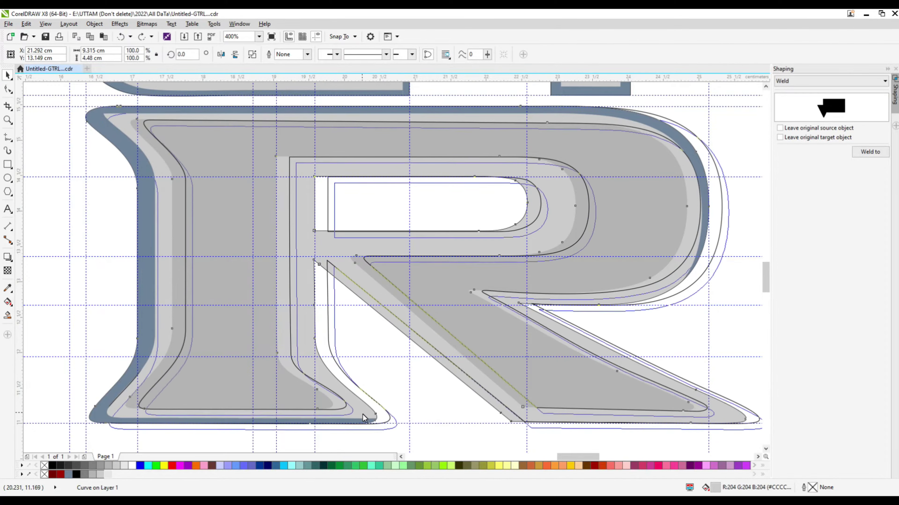
{"action": "left_click", "coordinate": [393, 420]}
{"action": "scroll", "coordinate": [388, 418], "scroll_direction": "up", "scroll_amount": 2}
{"action": "left_click_drag", "start_coordinate": [395, 419], "coordinate": [414, 437]}
Draw a helper rectangle along the stem's right edge and align the R's corner between stem and leg with it
{"action": "key", "text": "F10"}
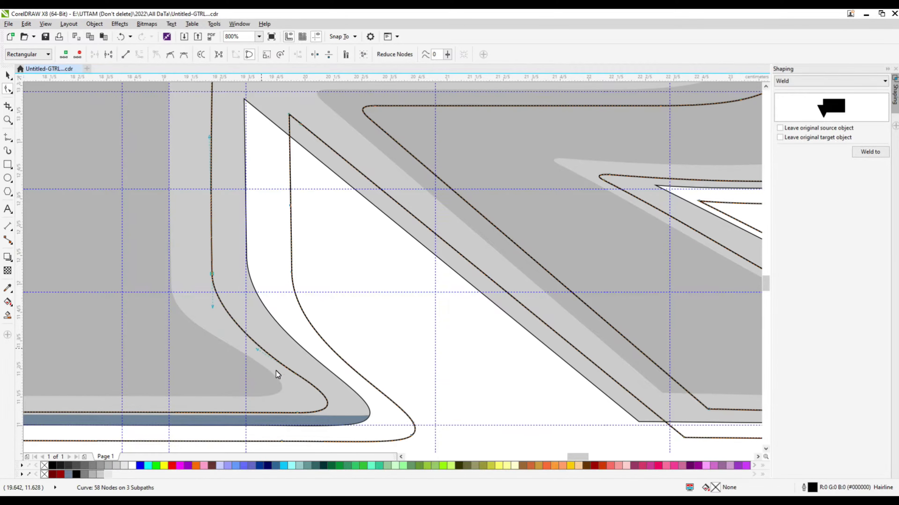
{"action": "scroll", "coordinate": [252, 347], "scroll_direction": "up", "scroll_amount": 2}
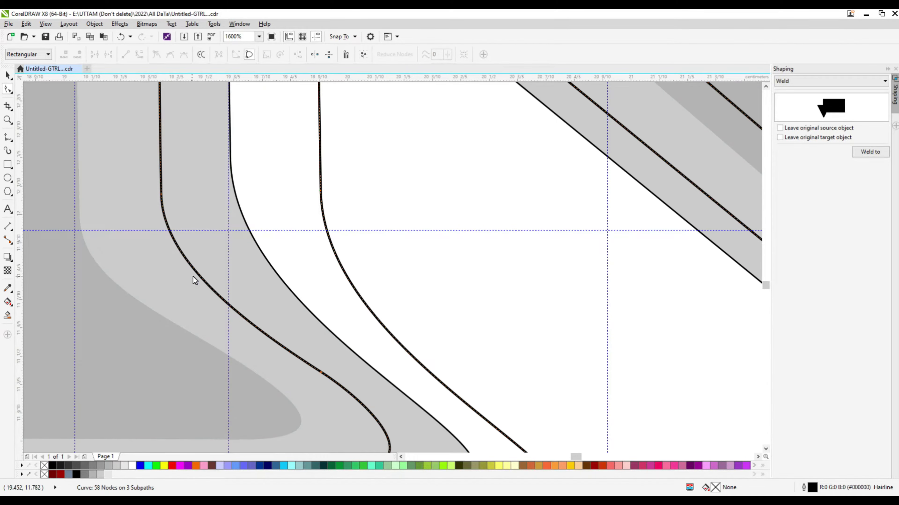
{"action": "scroll", "coordinate": [308, 344], "scroll_direction": "down", "scroll_amount": 4}
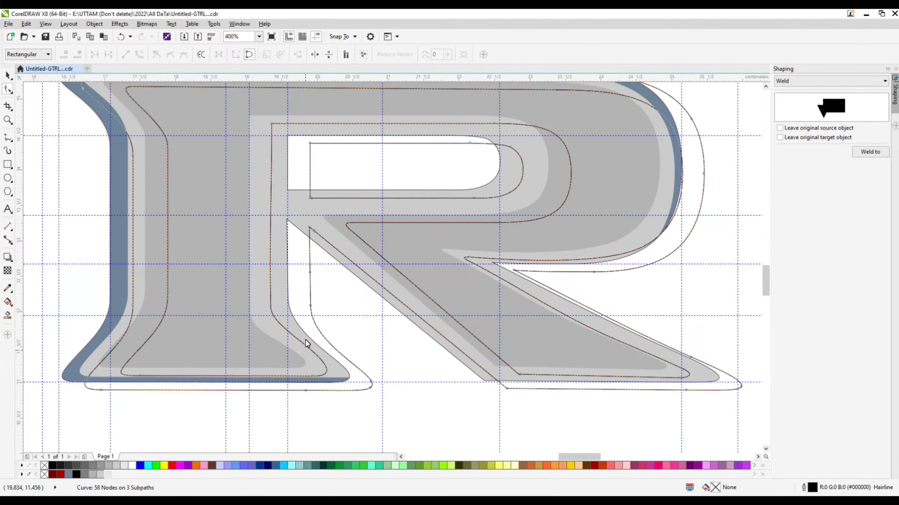
{"action": "key", "text": "F6"}
{"action": "left_click_drag", "start_coordinate": [366, 99], "coordinate": [287, 275]}
{"action": "scroll", "coordinate": [266, 240], "scroll_direction": "up", "scroll_amount": 4}
{"action": "key", "text": "F10"}
{"action": "left_click", "coordinate": [287, 220]}
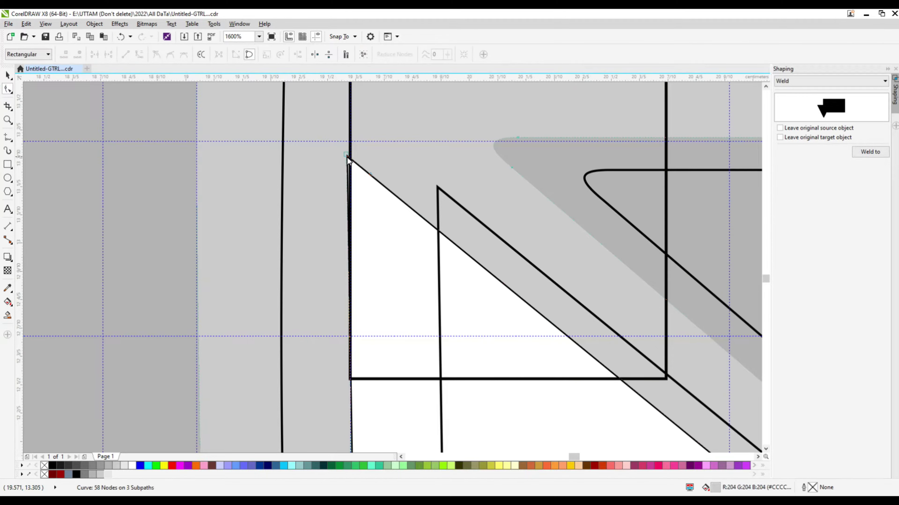
{"action": "scroll", "coordinate": [353, 177], "scroll_direction": "up", "scroll_amount": 6}
{"action": "left_click", "coordinate": [352, 161]}
{"action": "scroll", "coordinate": [347, 177], "scroll_direction": "down", "scroll_amount": 10}
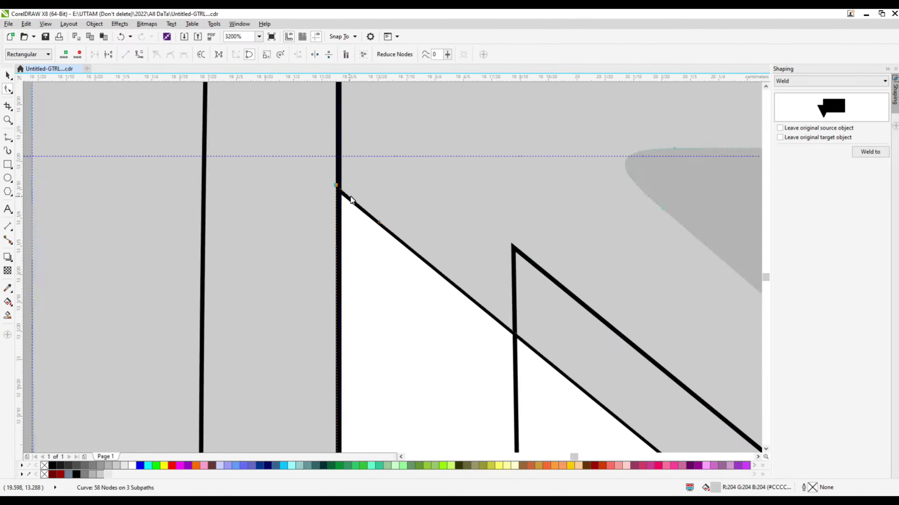
{"action": "scroll", "coordinate": [366, 370], "scroll_direction": "up", "scroll_amount": 2}
Reshape the outlined copy's inner stem edge by adjusting its lower bend and checking the top corner
{"action": "left_click", "coordinate": [294, 273]}
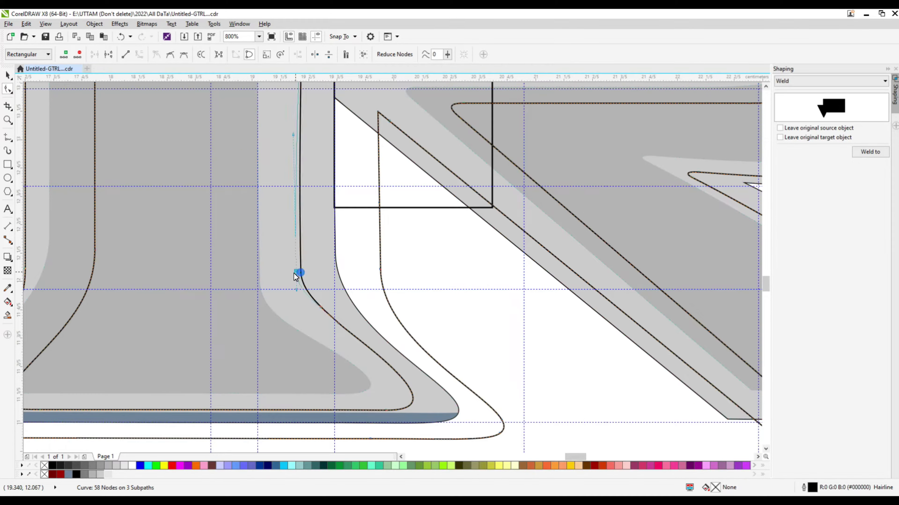
{"action": "left_click_drag", "start_coordinate": [363, 348], "coordinate": [358, 345]}
{"action": "scroll", "coordinate": [401, 407], "scroll_direction": "down", "scroll_amount": 2}
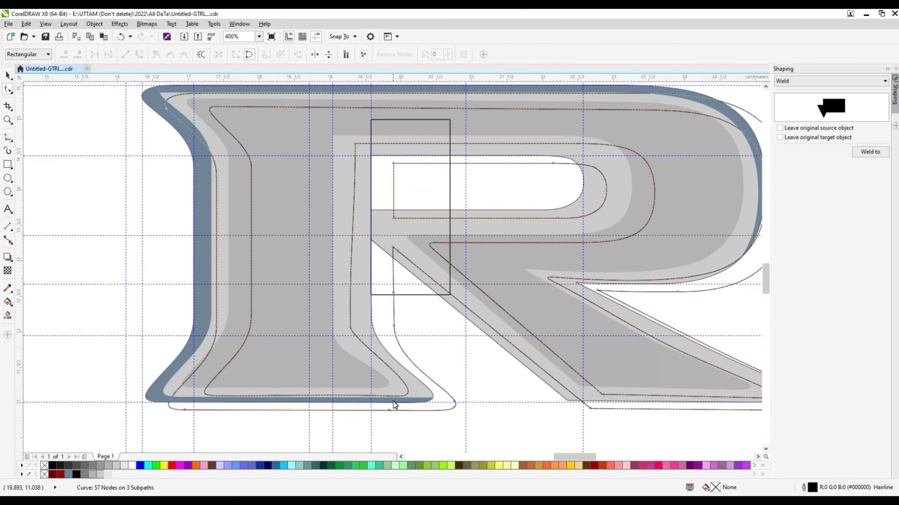
{"action": "scroll", "coordinate": [343, 140], "scroll_direction": "up", "scroll_amount": 2}
{"action": "left_click", "coordinate": [345, 142]}
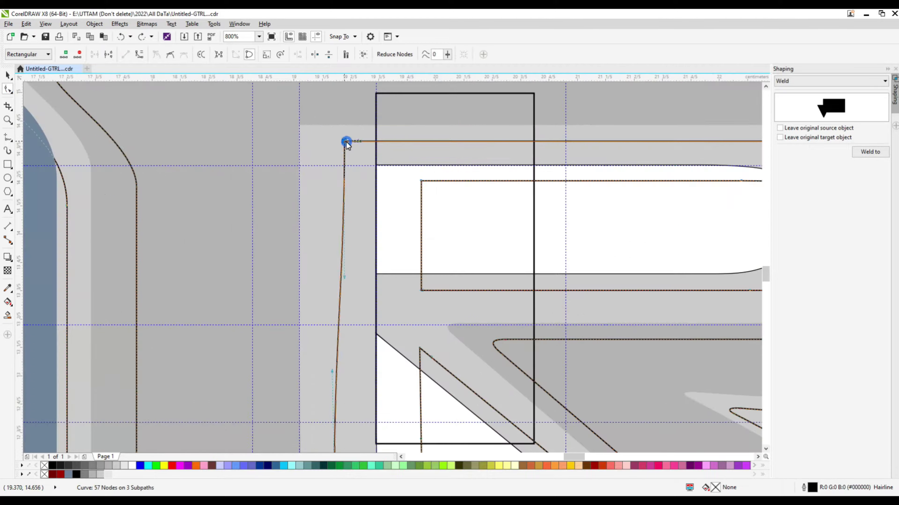
Fill the strip along the stem's right edge and foot with slate blue and delete the helper rectangle
{"action": "key", "text": "space"}
{"action": "scroll", "coordinate": [358, 223], "scroll_direction": "down", "scroll_amount": 4}
{"action": "left_click", "coordinate": [395, 240]}
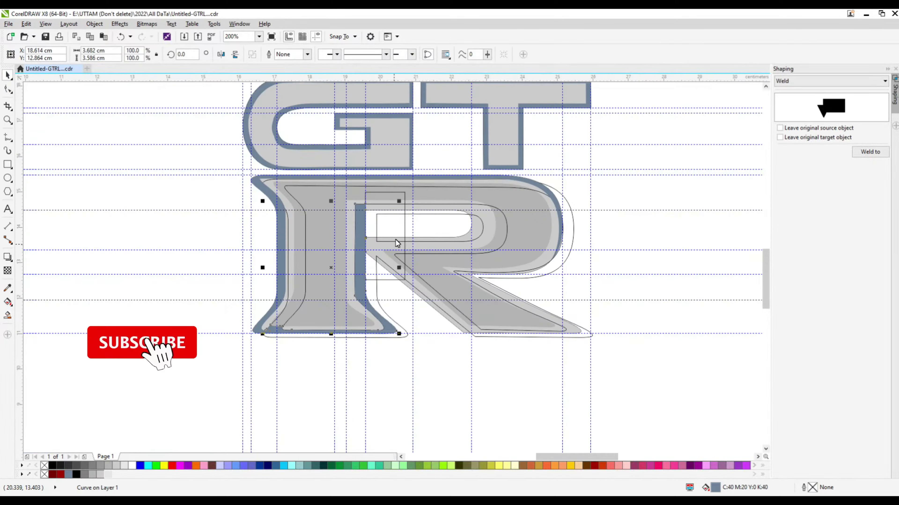
{"action": "right_click", "coordinate": [406, 230]}
{"action": "left_click", "coordinate": [444, 304]}
{"action": "scroll", "coordinate": [299, 321], "scroll_direction": "up", "scroll_amount": 2}
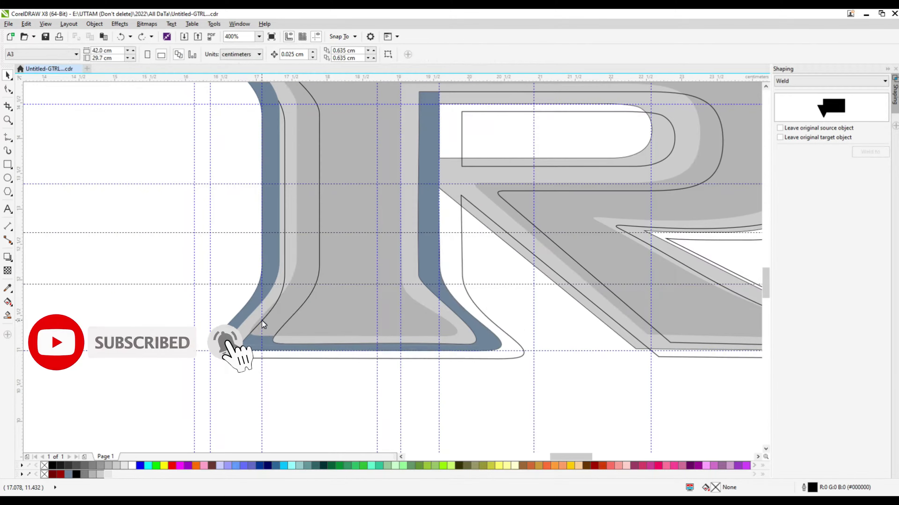
Delete the slate blue strip running along the stem's right edge and foot
{"action": "left_click", "coordinate": [267, 337]}
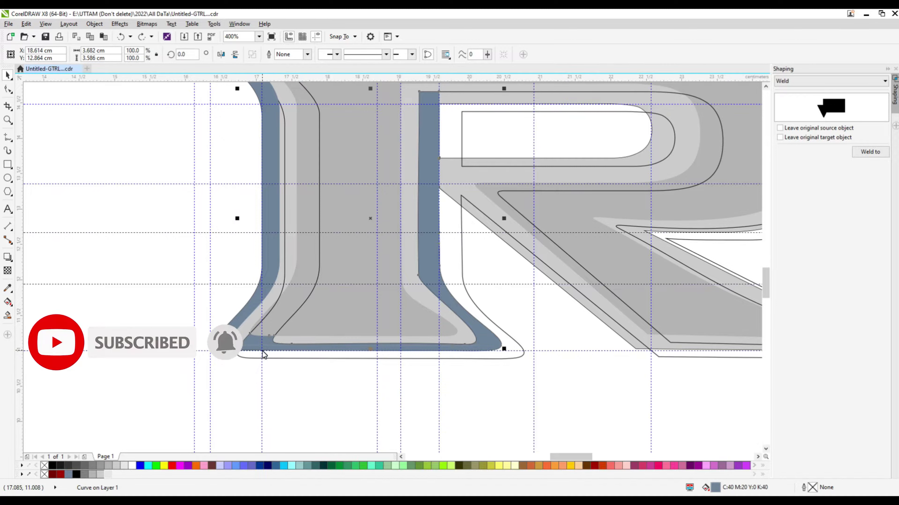
{"action": "scroll", "coordinate": [262, 351], "scroll_direction": "up", "scroll_amount": 2}
{"action": "right_click", "coordinate": [265, 339]}
{"action": "left_click", "coordinate": [299, 197]}
Lower the bottom inner edge of the stem's foot on the outlined R copy
{"action": "key", "text": "F10"}
{"action": "left_click", "coordinate": [293, 337]}
{"action": "left_click", "coordinate": [321, 342]}
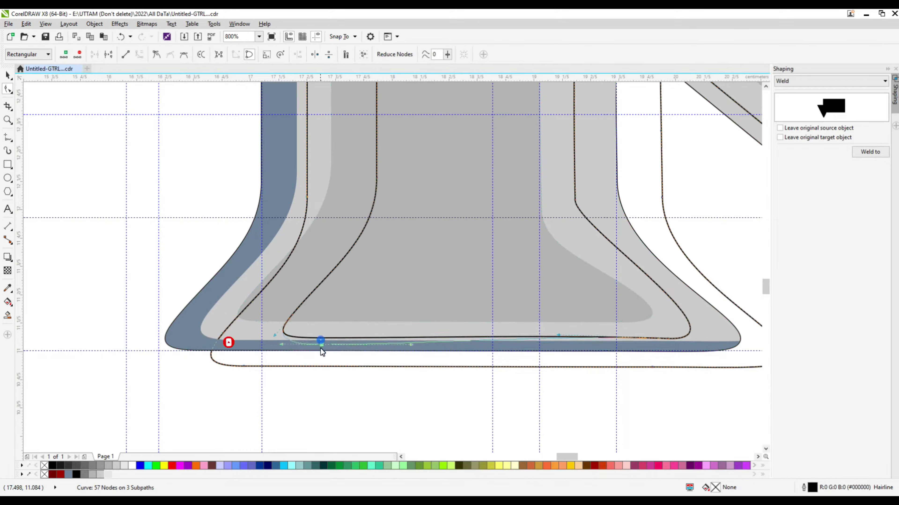
{"action": "scroll", "coordinate": [664, 332], "scroll_direction": "up", "scroll_amount": 2}
{"action": "scroll", "coordinate": [670, 352], "scroll_direction": "down", "scroll_amount": 4}
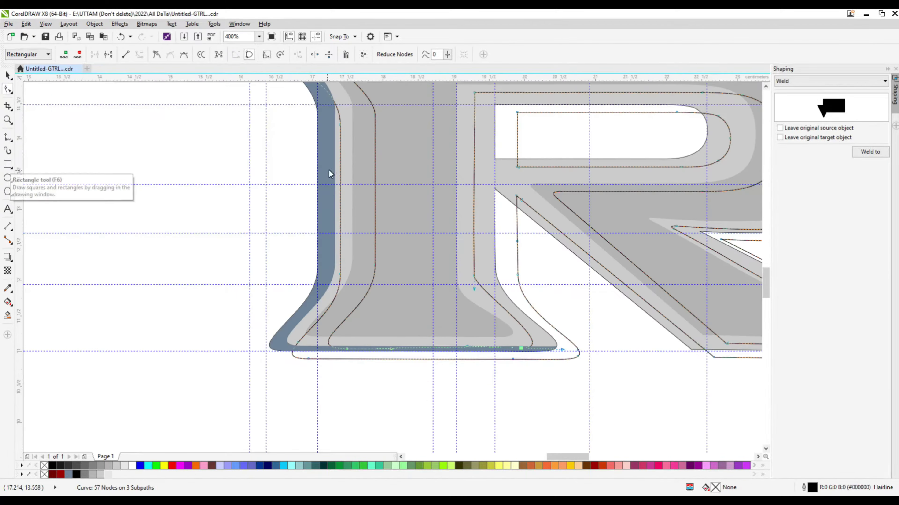
Draw a 0.779 by 1.707 cm rectangle across the counter's left edge and smooth the copy's bend above the stem's right foot
{"action": "left_click", "coordinate": [8, 164]}
{"action": "key", "text": "F10"}
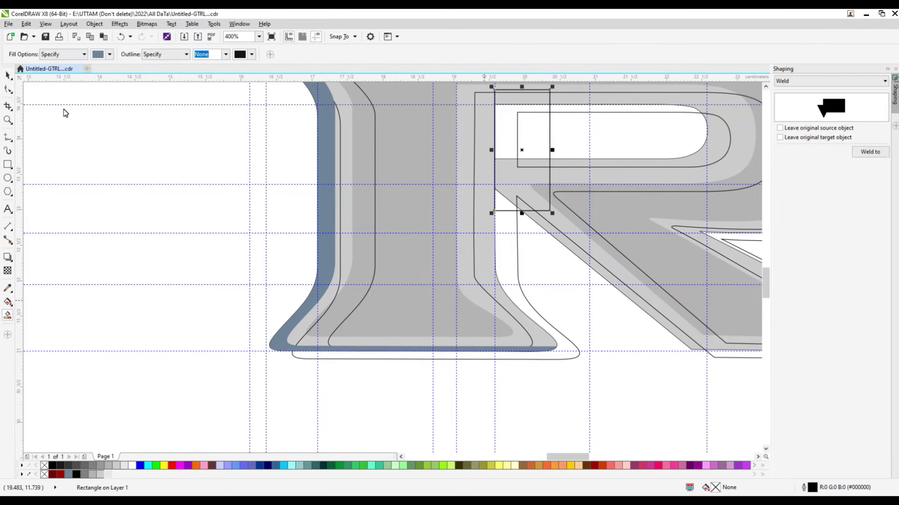
{"action": "scroll", "coordinate": [502, 302], "scroll_direction": "up", "scroll_amount": 2}
{"action": "left_click_drag", "start_coordinate": [496, 306], "coordinate": [592, 397]}
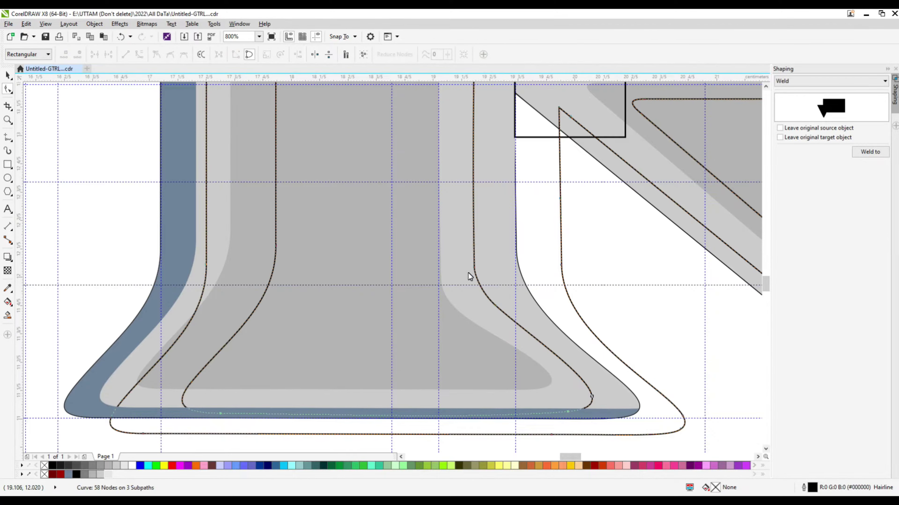
{"action": "key", "text": "s"}
Apply slate blue to the reshaped strip on the stem's right side and remove the rectangle over the counter
{"action": "scroll", "coordinate": [464, 270], "scroll_direction": "down", "scroll_amount": 4}
{"action": "scroll", "coordinate": [485, 221], "scroll_direction": "up", "scroll_amount": 2}
{"action": "left_click", "coordinate": [7, 75]}
{"action": "right_click", "coordinate": [492, 261]}
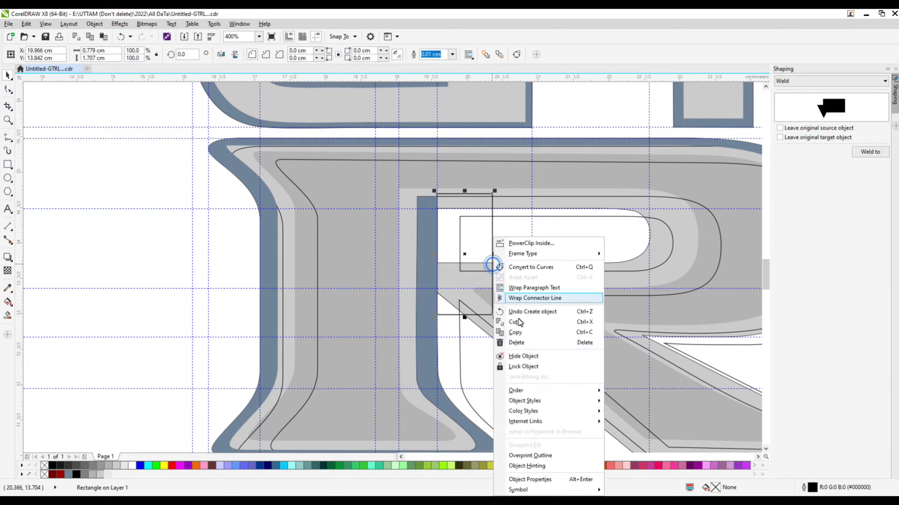
{"action": "scroll", "coordinate": [307, 297], "scroll_direction": "down", "scroll_amount": 2}
{"action": "scroll", "coordinate": [601, 366], "scroll_direction": "up", "scroll_amount": 2}
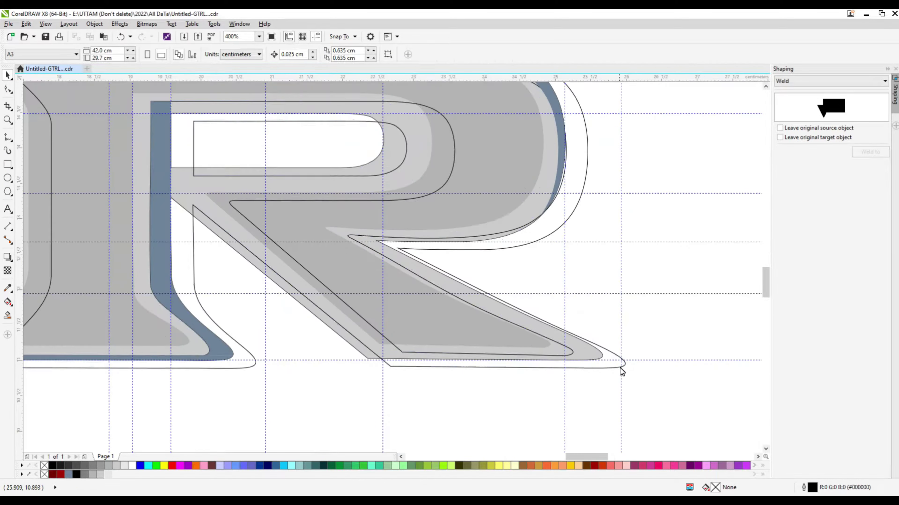
Delete the reshaped outlined R copy and select the R's original base shape
{"action": "right_click", "coordinate": [581, 378]}
{"action": "left_click", "coordinate": [601, 224]}
{"action": "right_click", "coordinate": [511, 337]}
{"action": "left_click", "coordinate": [539, 183]}
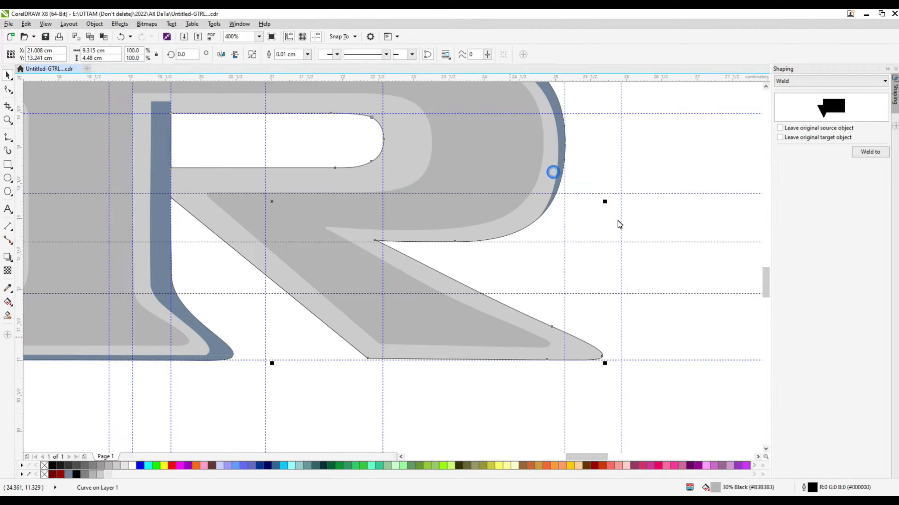
Make a new hairline, unfilled copy of the R and offset it up and slightly right along the leg
{"action": "right_click", "coordinate": [618, 225]}
{"action": "left_click", "coordinate": [623, 281]}
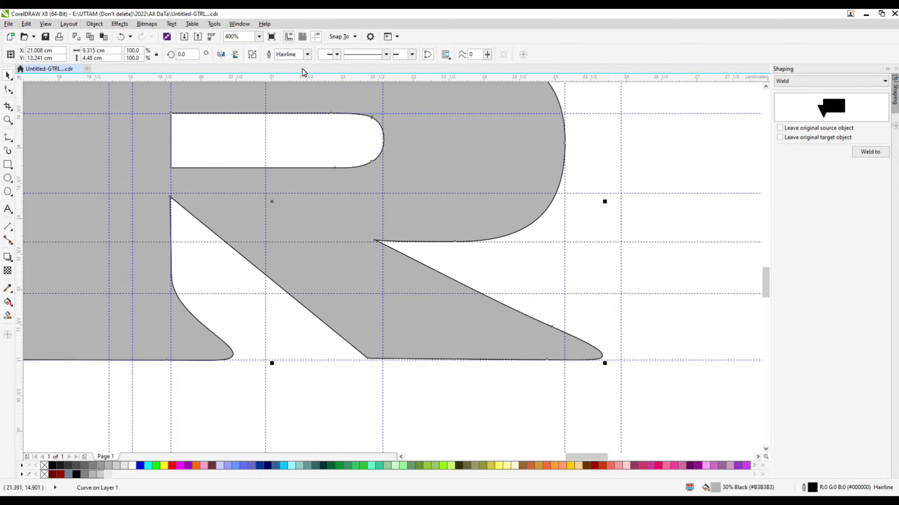
{"action": "key", "text": "ctrl+z"}
{"action": "mouse_move", "coordinate": [364, 357]}
{"action": "left_mouse_down"}
{"action": "mouse_move", "coordinate": [363, 337]}
{"action": "mouse_move", "coordinate": [371, 348]}
{"action": "left_mouse_up"}
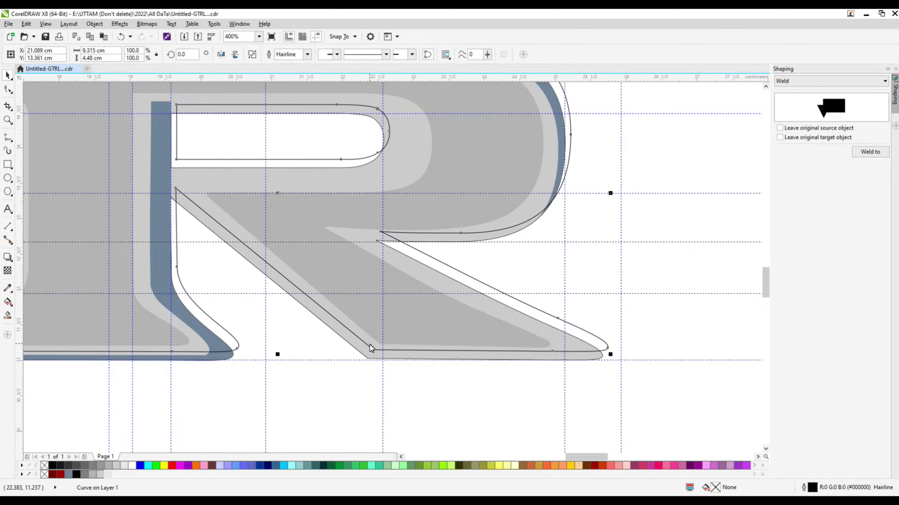
Extend the copy's inner leg corner over the stem strip and fill the strip along the leg's lower edges with slate blue
{"action": "key", "text": "F10"}
{"action": "left_click_drag", "start_coordinate": [177, 190], "coordinate": [161, 179]}
{"action": "left_click", "coordinate": [7, 315]}
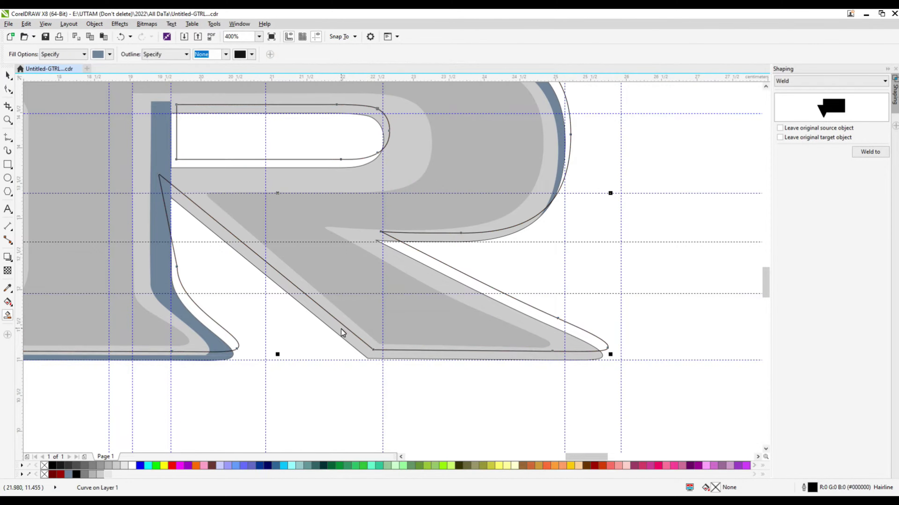
{"action": "left_click", "coordinate": [341, 330]}
{"action": "left_click", "coordinate": [8, 75]}
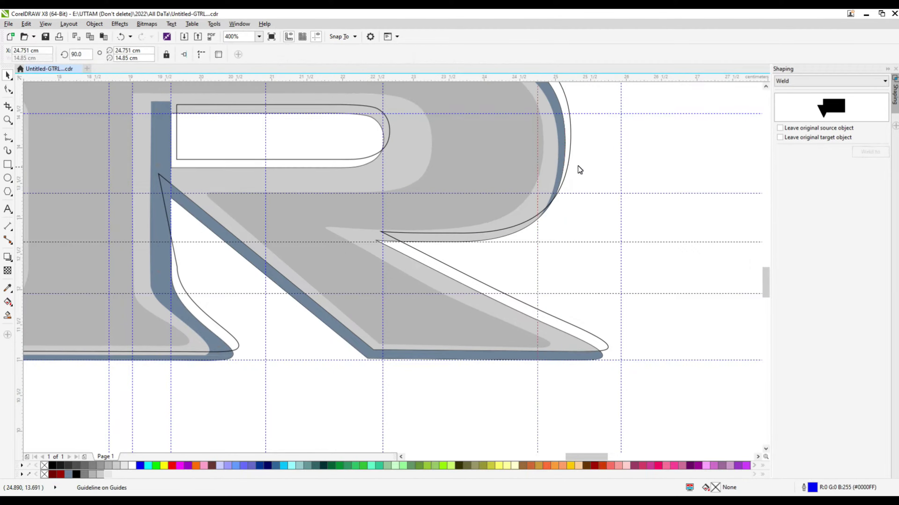
Shift the outlined R copy and fill the strips along the bowl's outer edge and the leg's upper edge with slate blue
{"action": "left_click", "coordinate": [548, 165]}
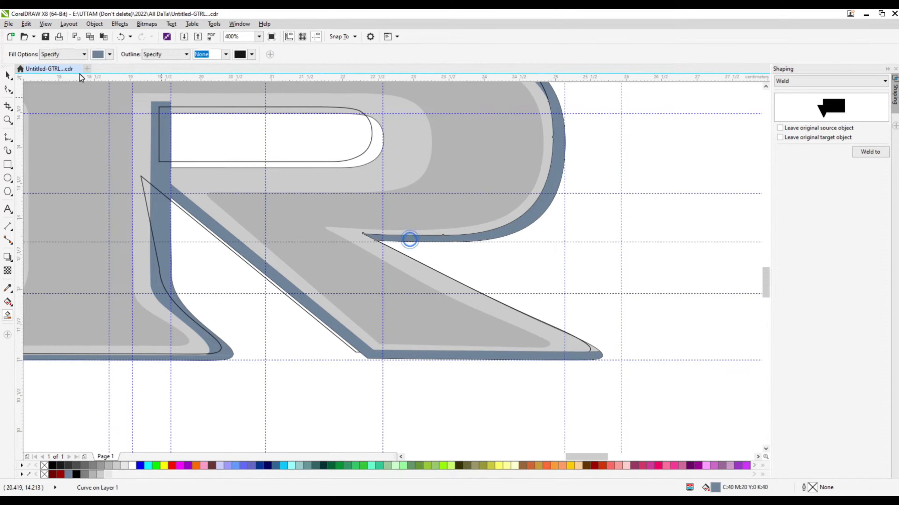
{"action": "left_click", "coordinate": [589, 350]}
{"action": "scroll", "coordinate": [588, 349], "scroll_direction": "up", "scroll_amount": 2}
{"action": "left_click", "coordinate": [548, 345]}
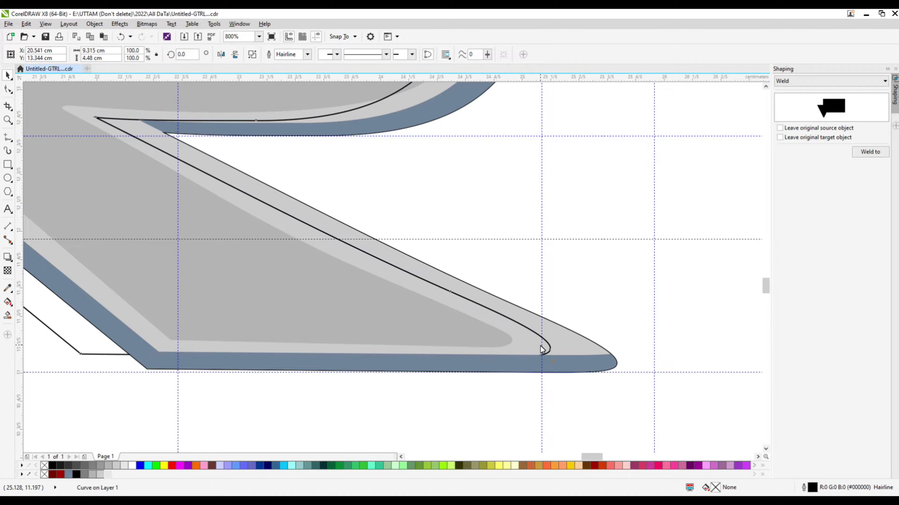
{"action": "scroll", "coordinate": [96, 120], "scroll_direction": "up", "scroll_amount": 2}
{"action": "left_click", "coordinate": [7, 315]}
{"action": "scroll", "coordinate": [287, 206], "scroll_direction": "down", "scroll_amount": 4}
{"action": "scroll", "coordinate": [377, 292], "scroll_direction": "down", "scroll_amount": 2}
{"action": "scroll", "coordinate": [215, 164], "scroll_direction": "up", "scroll_amount": 2}
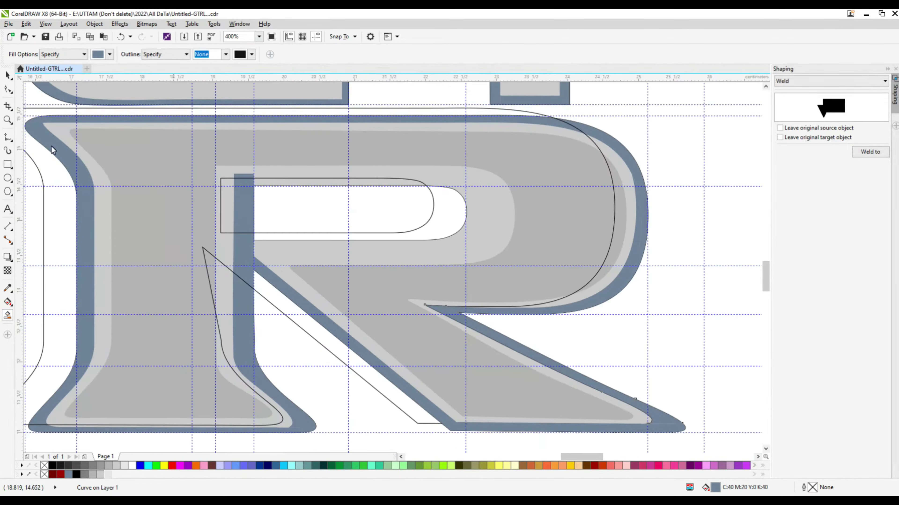
Move the outlined R copy right and slightly up, and fill the strip above the counter with slate blue
{"action": "key", "text": "space"}
{"action": "left_click", "coordinate": [446, 220]}
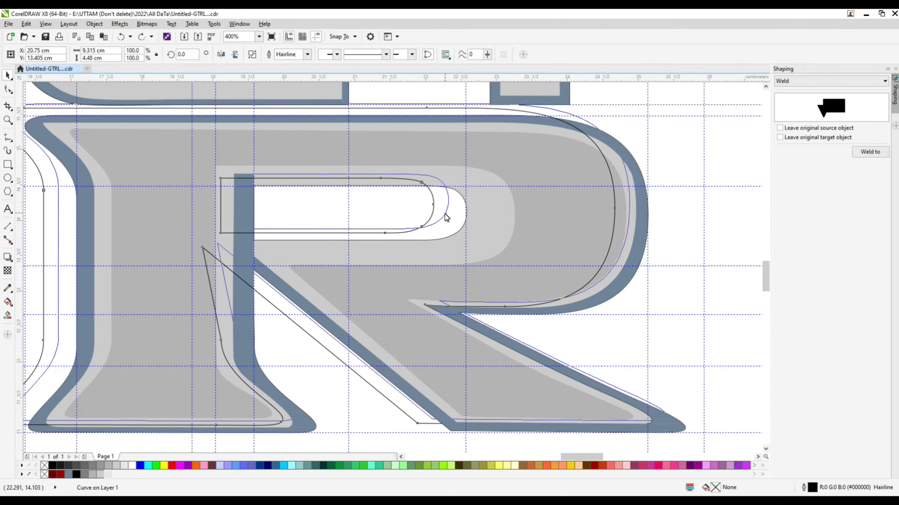
{"action": "left_click", "coordinate": [455, 224]}
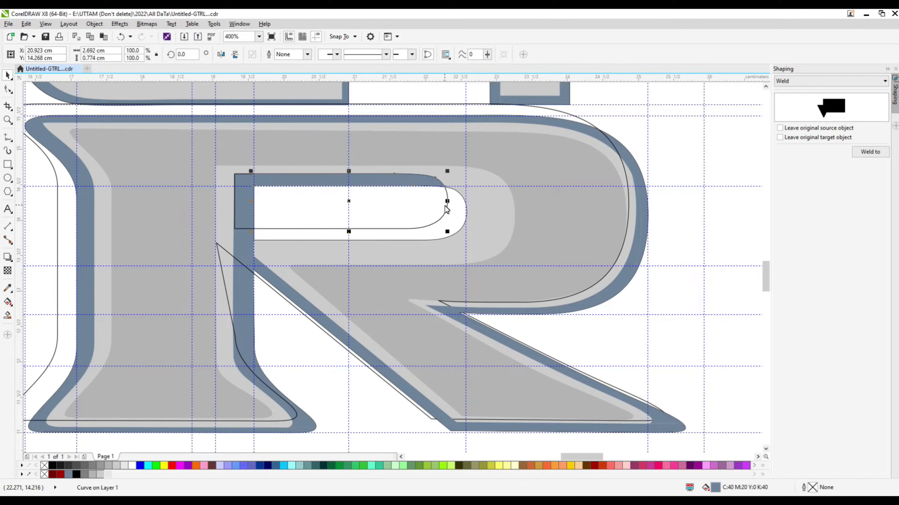
Offset the slightly tilted R copy beyond the counter's rounded end and fill the crescent there with slate blue
{"action": "left_click", "coordinate": [483, 228]}
{"action": "scroll", "coordinate": [486, 230], "scroll_direction": "up", "scroll_amount": 2}
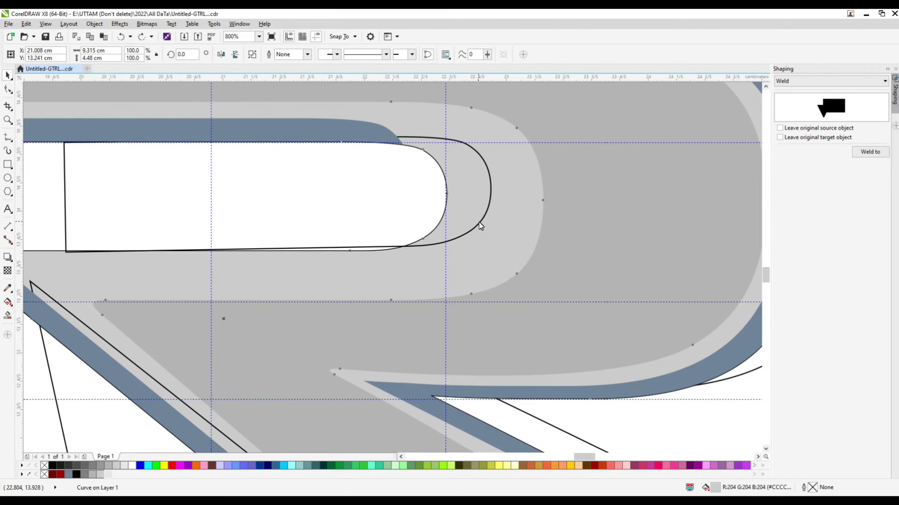
{"action": "key", "text": "space"}
{"action": "left_click", "coordinate": [468, 214]}
{"action": "key", "text": "space"}
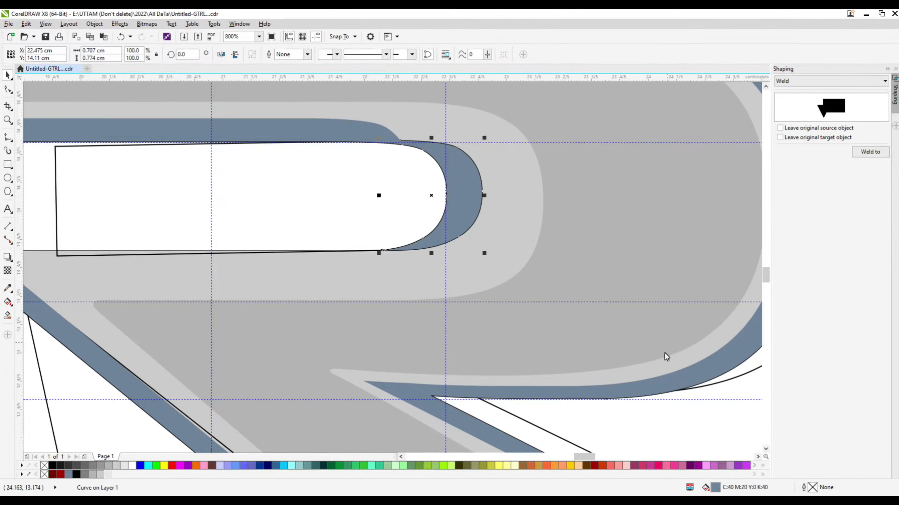
Reposition the outlined R copy and fill the gap at the counter's upper-right curve with slate blue
{"action": "key", "text": "ctrl+z"}
{"action": "key", "text": "ctrl+z"}
{"action": "key", "text": "ctrl+z"}
{"action": "key", "text": "space"}
{"action": "left_click", "coordinate": [430, 141]}
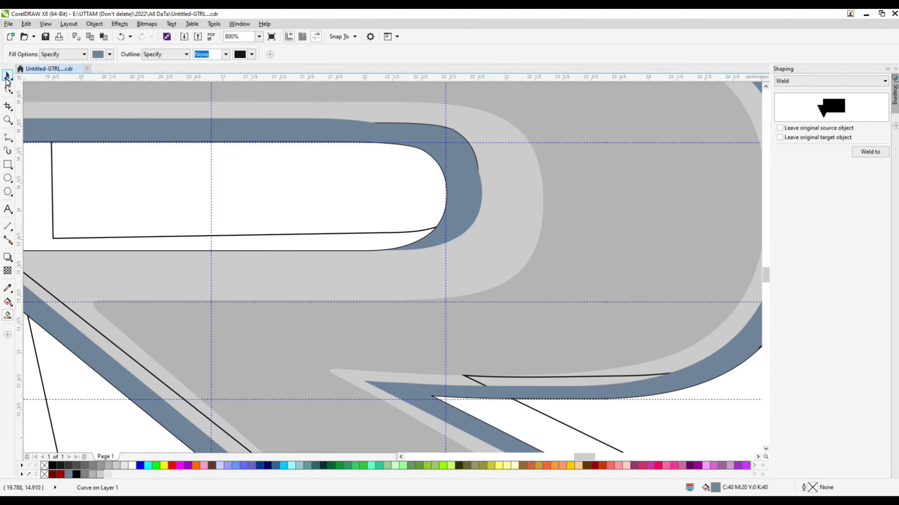
{"action": "key", "text": "ctrl+z"}
{"action": "key", "text": "ctrl+z"}
Offset the outlined R copy below the counter and fill the strip along its lower edge up to the stem with slate blue
{"action": "scroll", "coordinate": [357, 264], "scroll_direction": "left", "scroll_amount": 5}
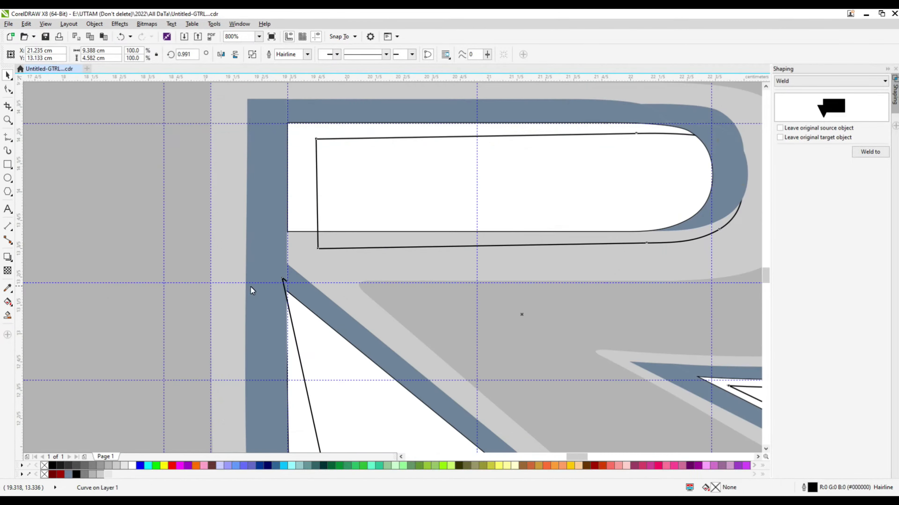
{"action": "left_click", "coordinate": [347, 251]}
{"action": "key", "text": "space"}
{"action": "left_click_drag", "start_coordinate": [320, 203], "coordinate": [285, 204]}
{"action": "key", "text": "space"}
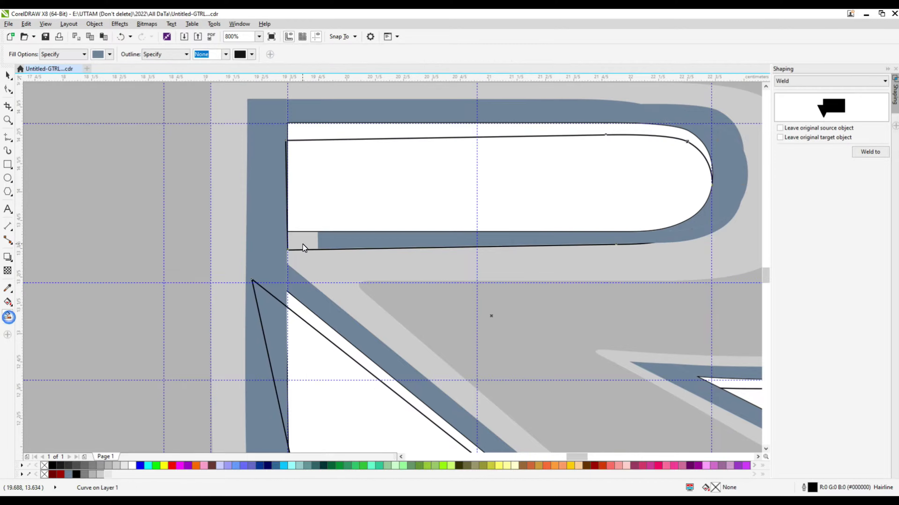
{"action": "scroll", "coordinate": [279, 246], "scroll_direction": "up", "scroll_amount": 2}
{"action": "scroll", "coordinate": [290, 227], "scroll_direction": "down", "scroll_amount": 4}
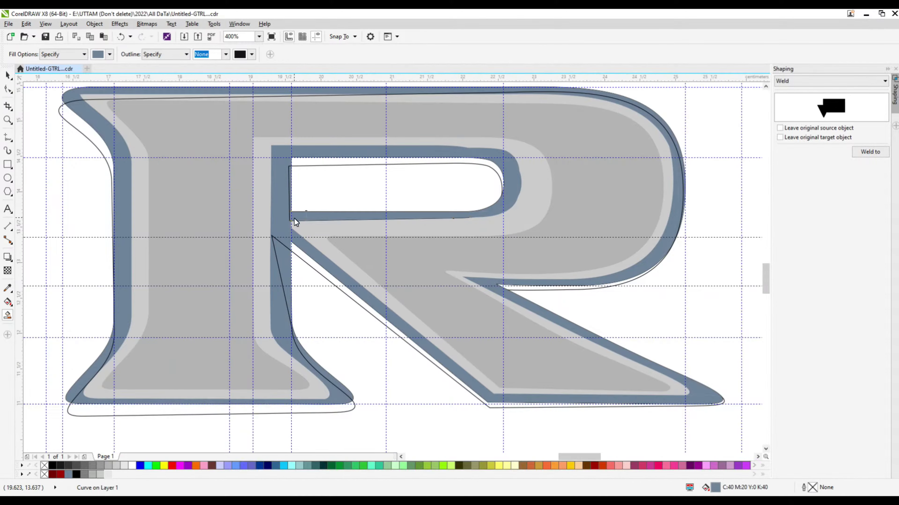
Delete the outlined R copy used for building the edge strips
{"action": "key", "text": "space"}
{"action": "right_click", "coordinate": [61, 111]}
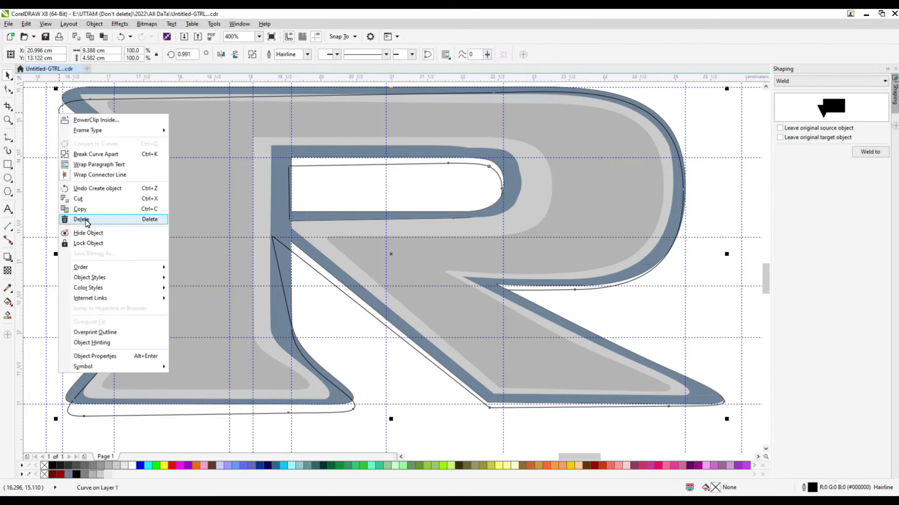
{"action": "left_click", "coordinate": [80, 220]}
{"action": "scroll", "coordinate": [437, 276], "scroll_direction": "down", "scroll_amount": 2}
{"action": "scroll", "coordinate": [217, 202], "scroll_direction": "up", "scroll_amount": 2}
{"action": "scroll", "coordinate": [217, 202], "scroll_direction": "down", "scroll_amount": 2}
{"action": "left_click_drag", "start_coordinate": [131, 137], "coordinate": [525, 361]}
{"action": "scroll", "coordinate": [358, 212], "scroll_direction": "up", "scroll_amount": 2}
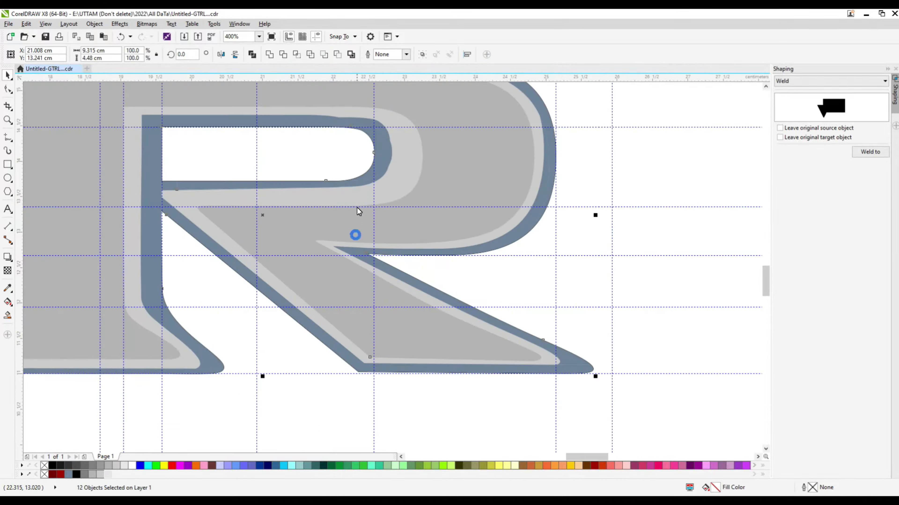
{"action": "left_click", "coordinate": [267, 59]}
{"action": "key", "text": "ctrl+z"}
Weld the slate blue strips that meet where the R's stem, counter and leg join
{"action": "scroll", "coordinate": [121, 203], "scroll_direction": "up", "scroll_amount": 6}
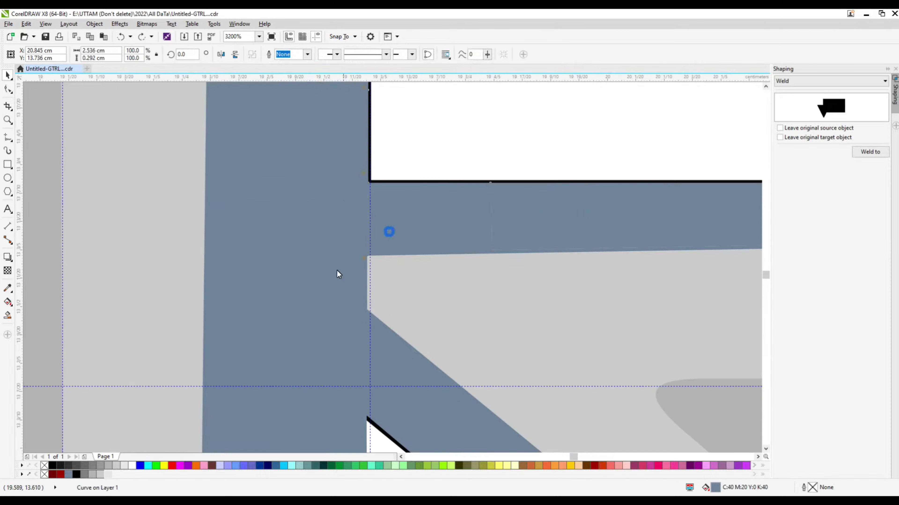
{"action": "left_click", "coordinate": [269, 55]}
{"action": "scroll", "coordinate": [270, 235], "scroll_direction": "down", "scroll_amount": 4}
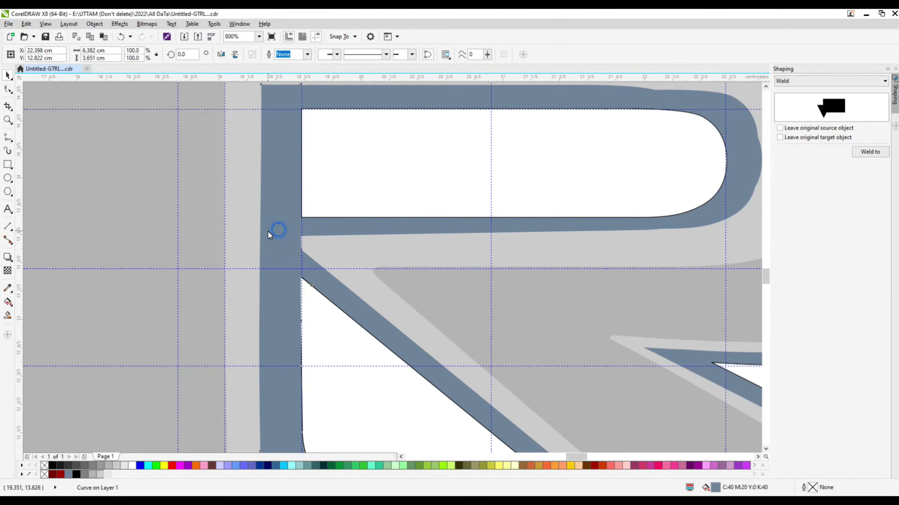
{"action": "scroll", "coordinate": [269, 233], "scroll_direction": "down", "scroll_amount": 4}
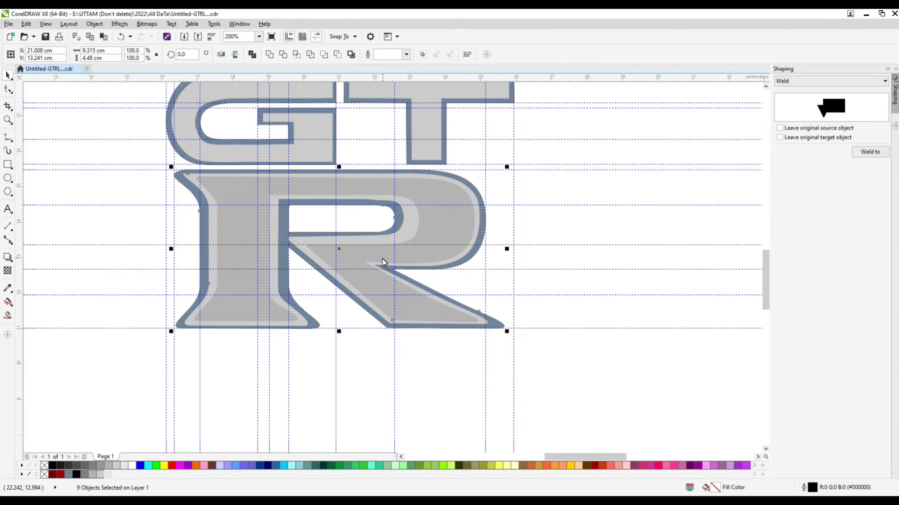
Weld all the R's slate blue edge strips into one shape and fill it with light grey #E6E6E6
{"action": "left_click", "coordinate": [369, 242]}
{"action": "key", "text": "ctrl+z"}
{"action": "left_click", "coordinate": [520, 223]}
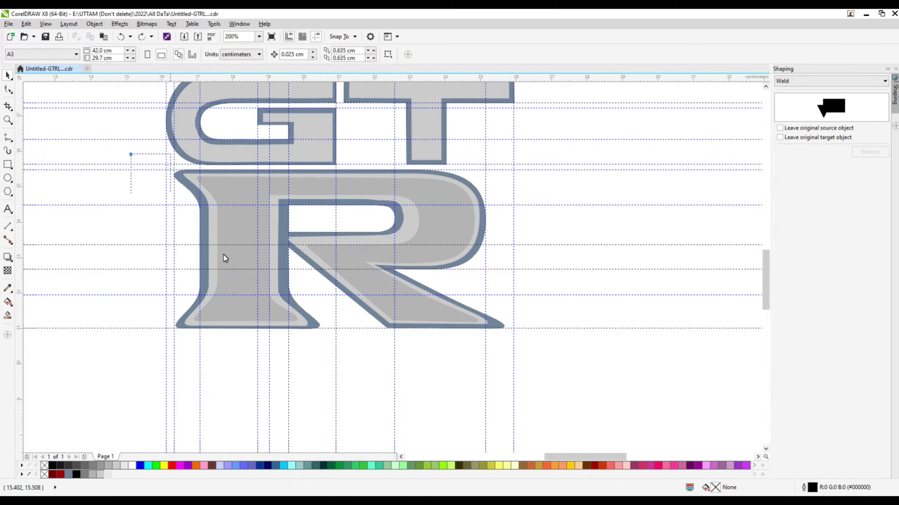
{"action": "left_click", "coordinate": [403, 258]}
{"action": "left_click_drag", "start_coordinate": [401, 253], "coordinate": [371, 243]}
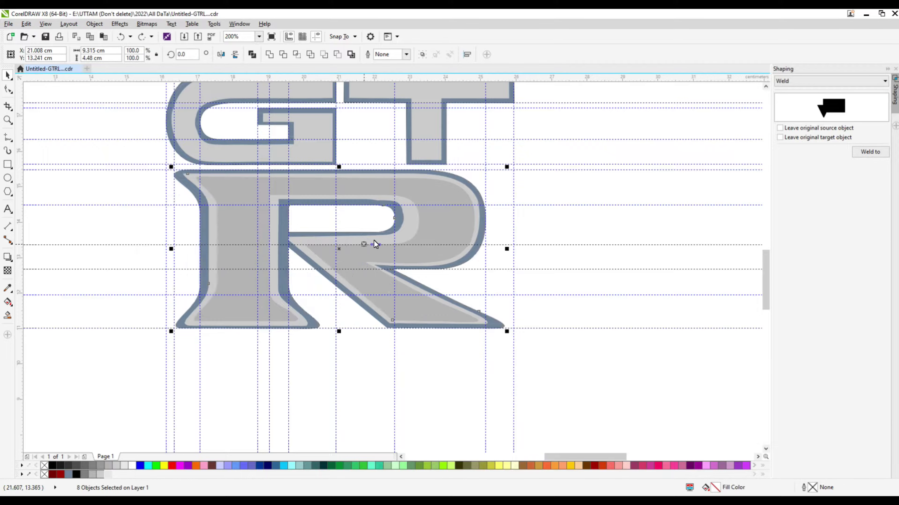
{"action": "mouse_move", "coordinate": [389, 276]}
{"action": "left_mouse_down"}
{"action": "mouse_move", "coordinate": [301, 272]}
{"action": "mouse_move", "coordinate": [389, 276]}
{"action": "left_mouse_up"}
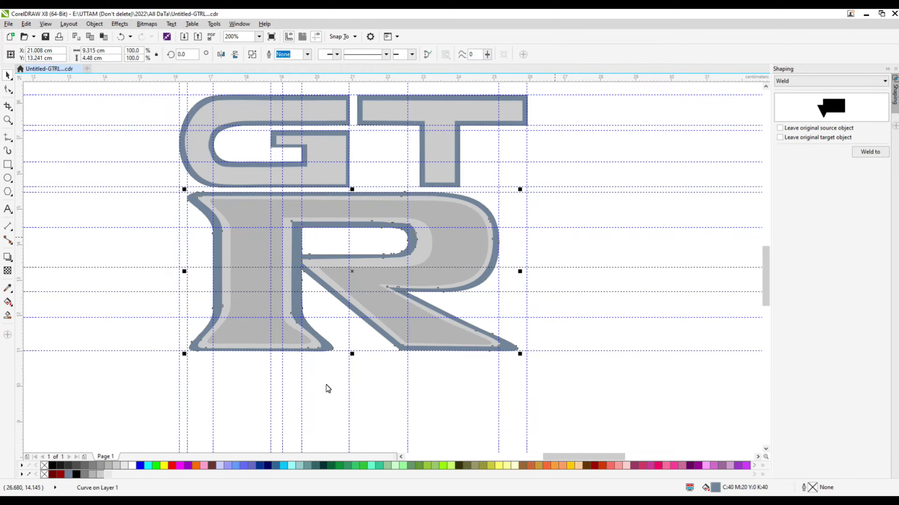
{"action": "left_click", "coordinate": [126, 465]}
{"action": "key", "text": "Escape"}
Delete the stray nodes in the light grey edge shape at the counter's lower-right curve
{"action": "scroll", "coordinate": [284, 254], "scroll_direction": "up", "scroll_amount": 2}
{"action": "key", "text": "F10"}
{"action": "left_click", "coordinate": [287, 253]}
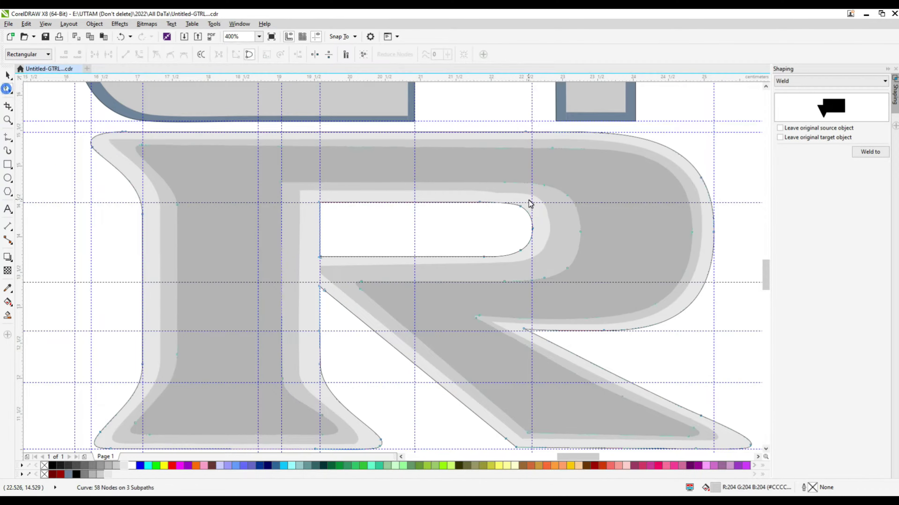
{"action": "left_click", "coordinate": [492, 198]}
{"action": "scroll", "coordinate": [496, 197], "scroll_direction": "up", "scroll_amount": 2}
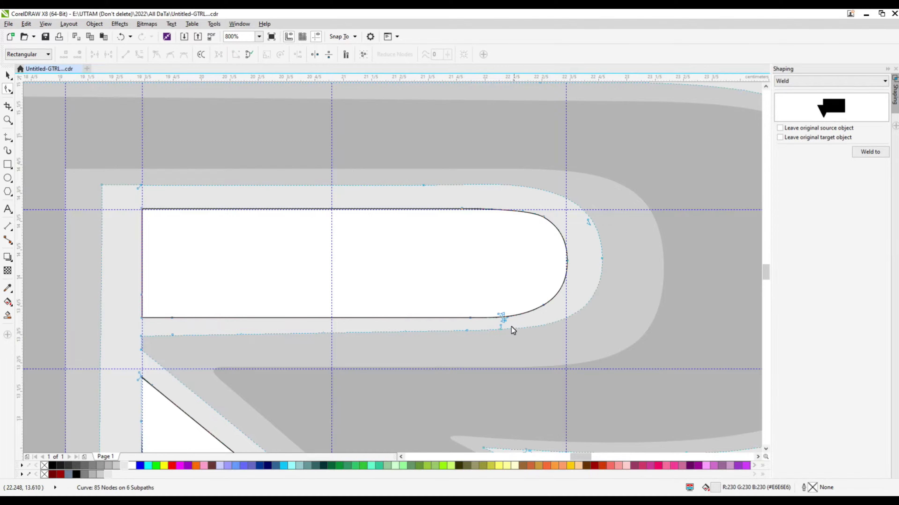
{"action": "scroll", "coordinate": [513, 330], "scroll_direction": "up", "scroll_amount": 2}
{"action": "key", "text": "Delete"}
Smooth the light grey strip below the counter by removing its surplus nodes
{"action": "scroll", "coordinate": [430, 320], "scroll_direction": "down", "scroll_amount": 2}
{"action": "scroll", "coordinate": [186, 359], "scroll_direction": "up", "scroll_amount": 3}
{"action": "left_click", "coordinate": [195, 356]}
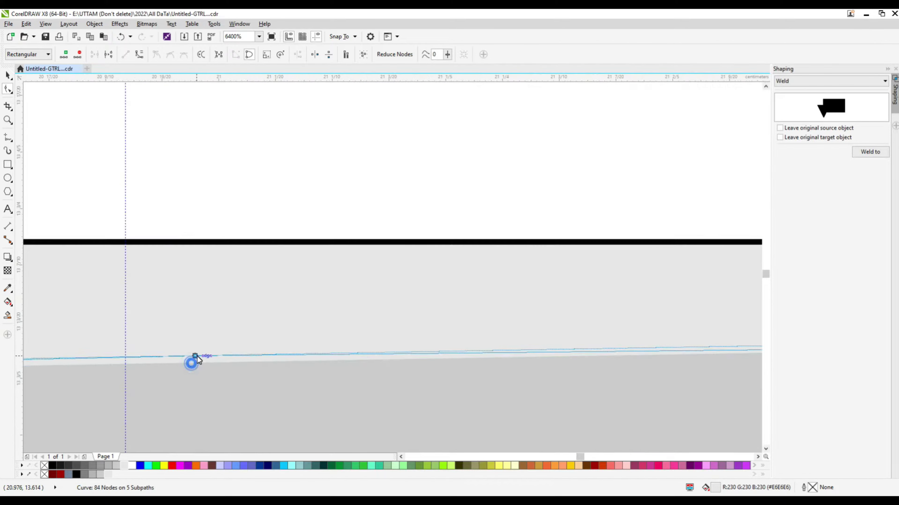
{"action": "scroll", "coordinate": [197, 356], "scroll_direction": "down", "scroll_amount": 4}
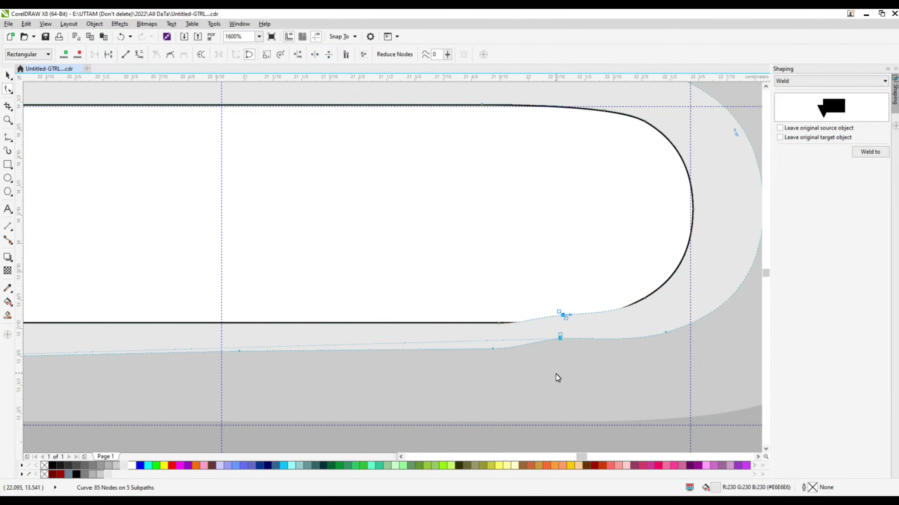
{"action": "scroll", "coordinate": [460, 406], "scroll_direction": "down", "scroll_amount": 3}
{"action": "scroll", "coordinate": [488, 354], "scroll_direction": "up", "scroll_amount": 3}
{"action": "key", "text": "Delete"}
{"action": "scroll", "coordinate": [460, 362], "scroll_direction": "down", "scroll_amount": 3}
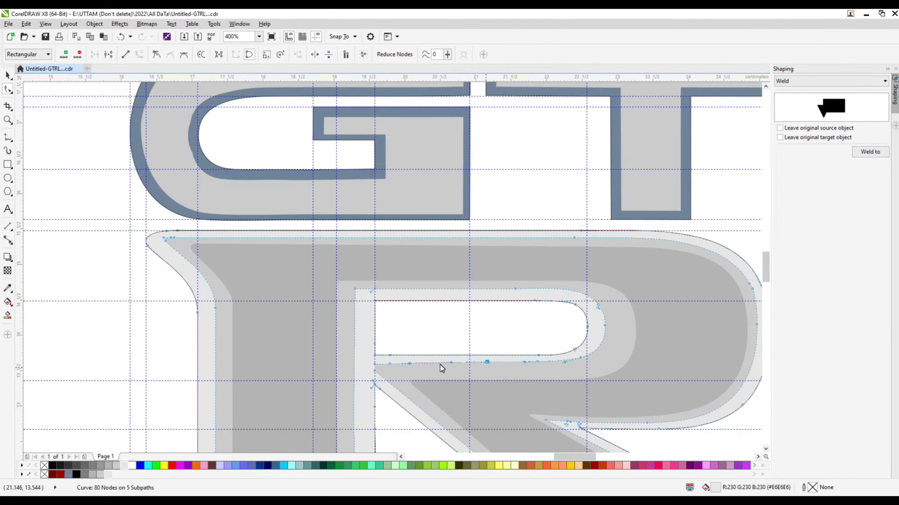
Remove the extra node from the light grey shape's inner edge at the stem's upper-left serif
{"action": "scroll", "coordinate": [148, 249], "scroll_direction": "up", "scroll_amount": 3}
{"action": "key", "text": "Delete"}
{"action": "scroll", "coordinate": [111, 210], "scroll_direction": "up", "scroll_amount": 2}
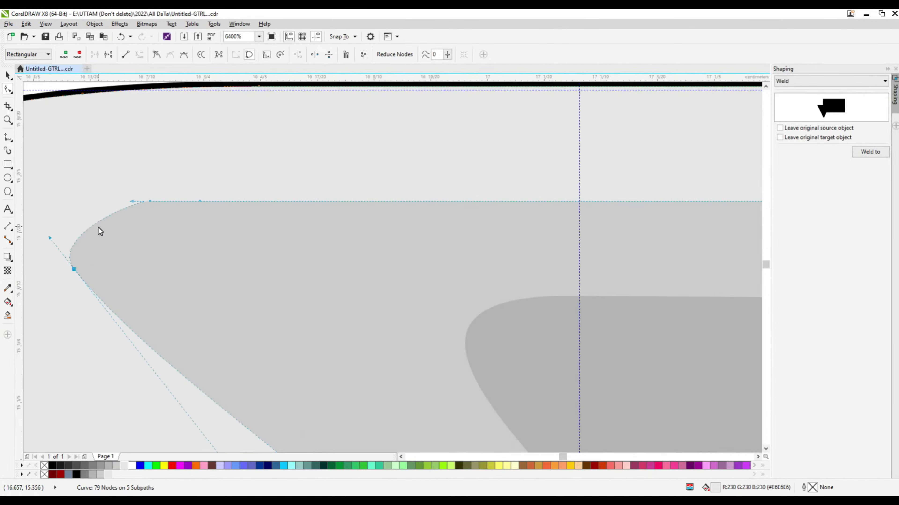
Smooth the light grey shape's inner corner at the stem's lower-right foot
{"action": "scroll", "coordinate": [175, 202], "scroll_direction": "down", "scroll_amount": 4}
{"action": "left_click", "coordinate": [305, 355]}
{"action": "scroll", "coordinate": [264, 340], "scroll_direction": "up", "scroll_amount": 2}
{"action": "scroll", "coordinate": [465, 354], "scroll_direction": "up", "scroll_amount": 2}
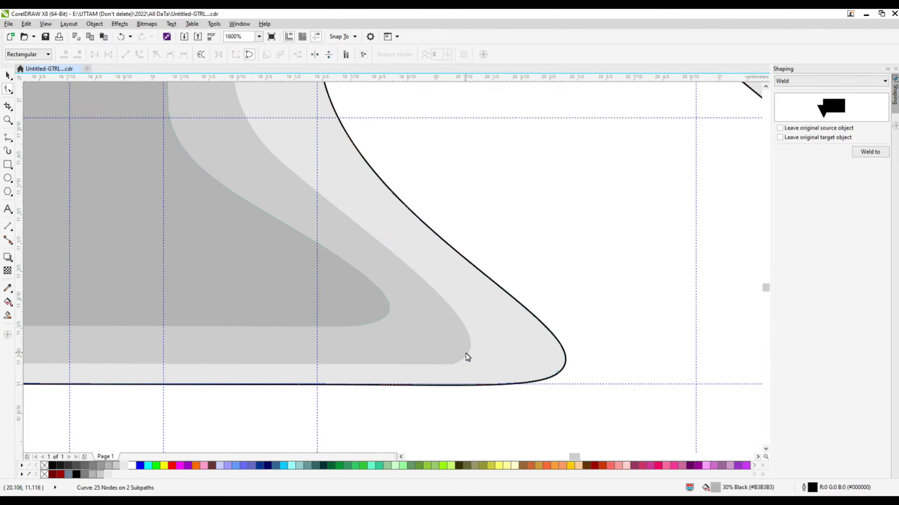
{"action": "key", "text": "ctrl+z"}
{"action": "scroll", "coordinate": [454, 358], "scroll_direction": "down", "scroll_amount": 2}
{"action": "scroll", "coordinate": [324, 322], "scroll_direction": "up", "scroll_amount": 2}
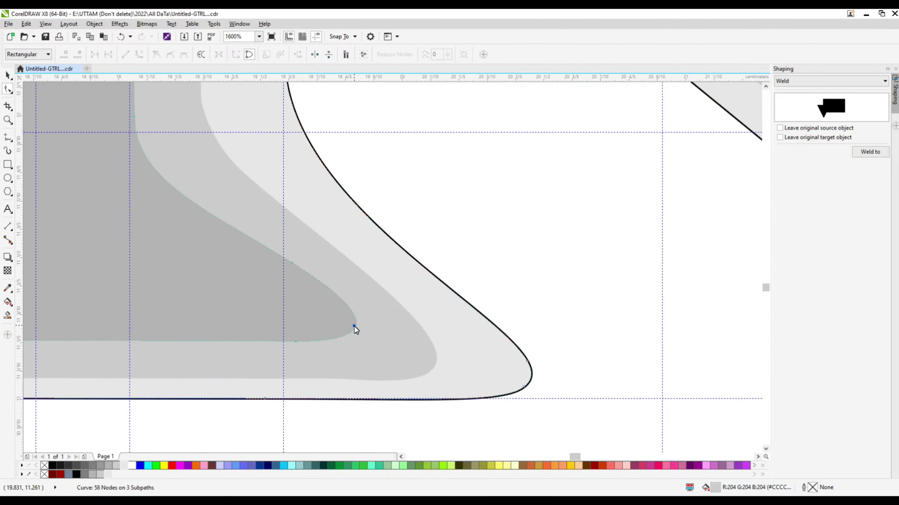
{"action": "scroll", "coordinate": [288, 347], "scroll_direction": "down", "scroll_amount": 2}
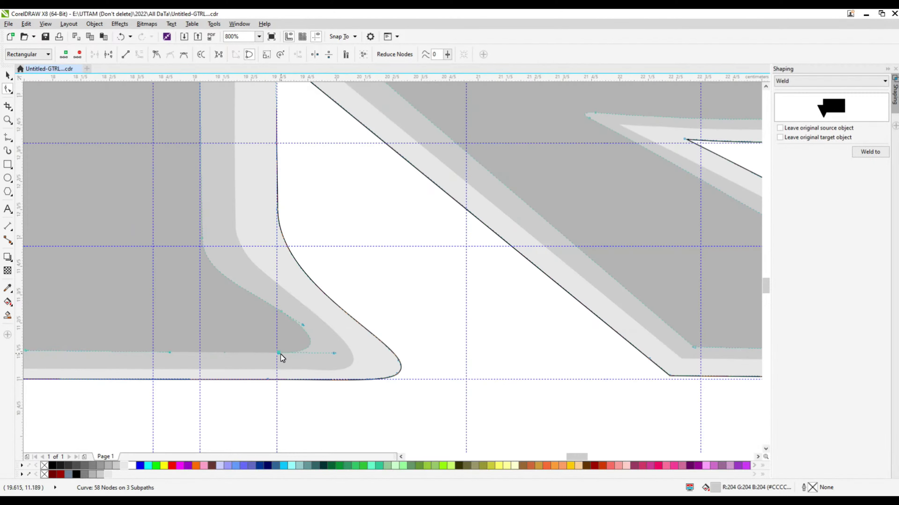
Delete the stray nodes and sliver subpath of the light grey shape in the notch between bowl and leg
{"action": "scroll", "coordinate": [273, 316], "scroll_direction": "down", "scroll_amount": 3}
{"action": "left_click", "coordinate": [463, 317]}
{"action": "scroll", "coordinate": [190, 285], "scroll_direction": "up", "scroll_amount": 3}
{"action": "scroll", "coordinate": [204, 262], "scroll_direction": "up", "scroll_amount": 3}
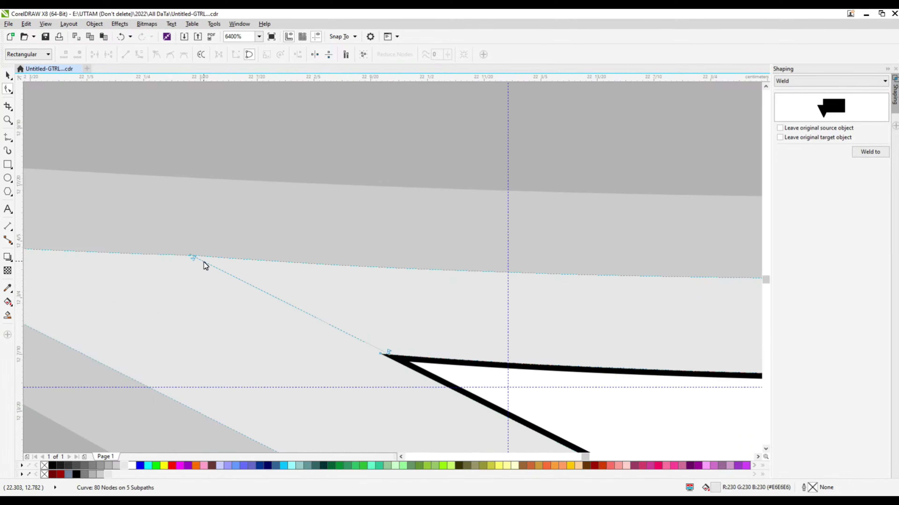
{"action": "left_click", "coordinate": [247, 285]}
{"action": "key", "text": "Delete"}
{"action": "scroll", "coordinate": [383, 349], "scroll_direction": "down", "scroll_amount": 6}
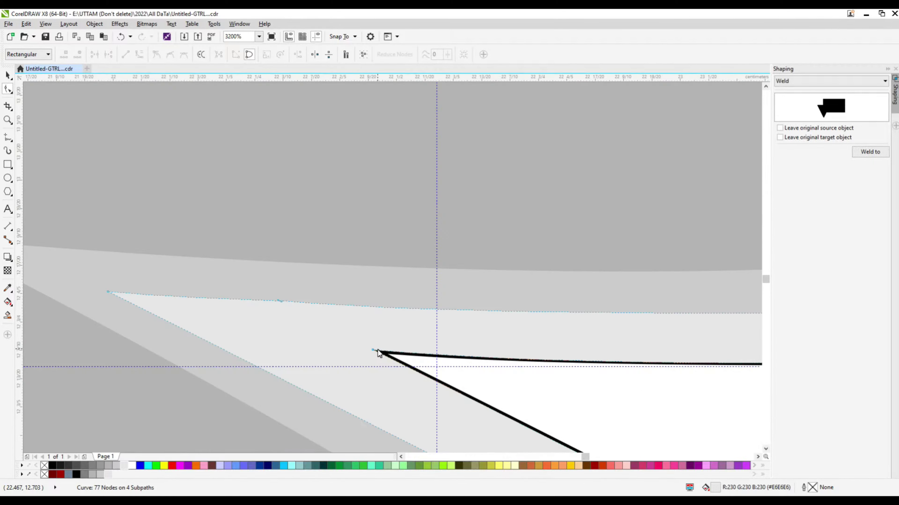
Reshape the light grey shape's inner corner where the bowl and leg meet the stem, deleting its surplus nodes
{"action": "scroll", "coordinate": [440, 340], "scroll_direction": "down", "scroll_amount": 4}
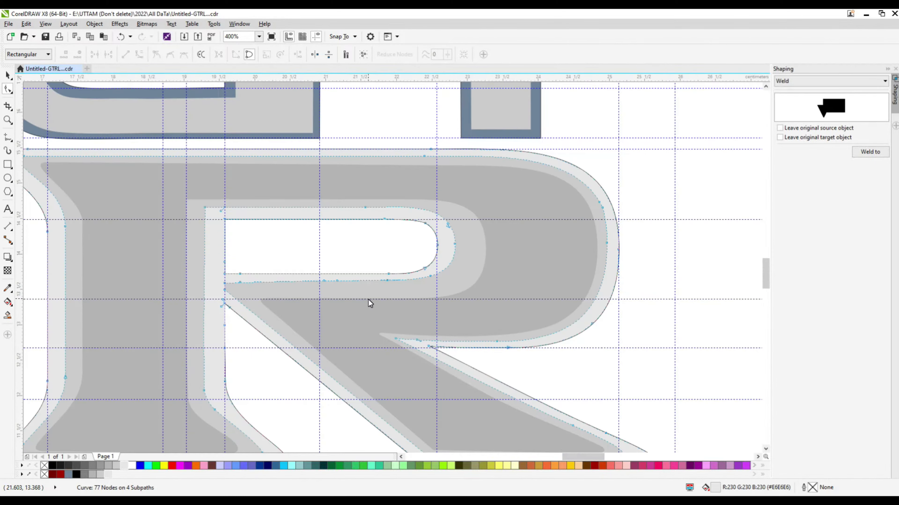
{"action": "scroll", "coordinate": [442, 241], "scroll_direction": "up", "scroll_amount": 4}
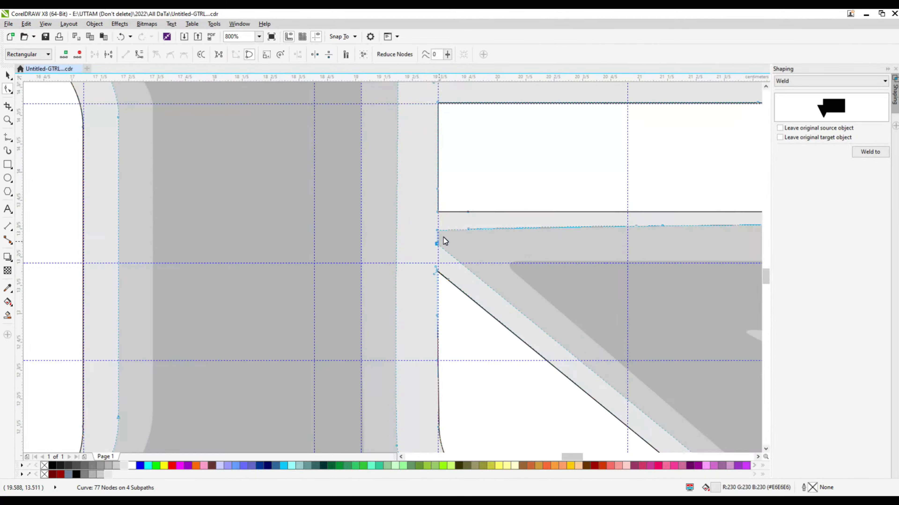
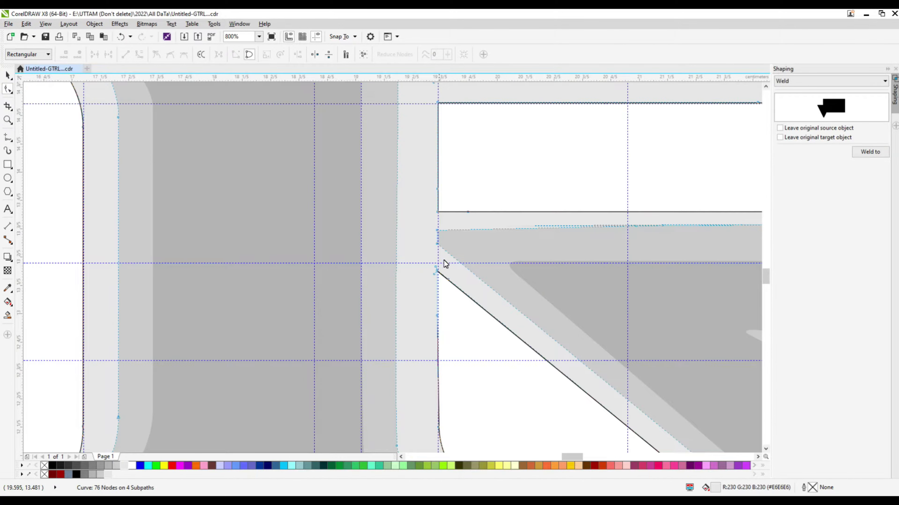
{"action": "scroll", "coordinate": [439, 260], "scroll_direction": "down", "scroll_amount": 1}
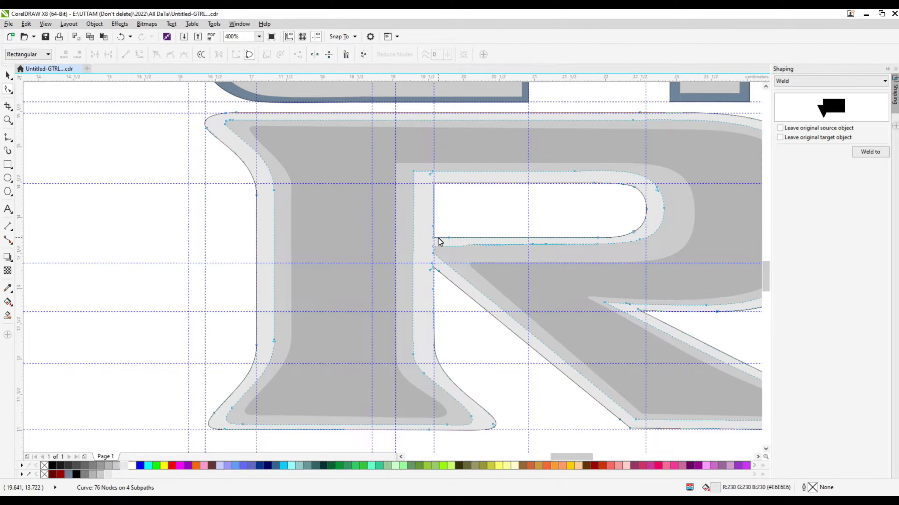
{"action": "scroll", "coordinate": [416, 250], "scroll_direction": "up", "scroll_amount": 1}
{"action": "left_click_drag", "start_coordinate": [450, 245], "coordinate": [434, 270]}
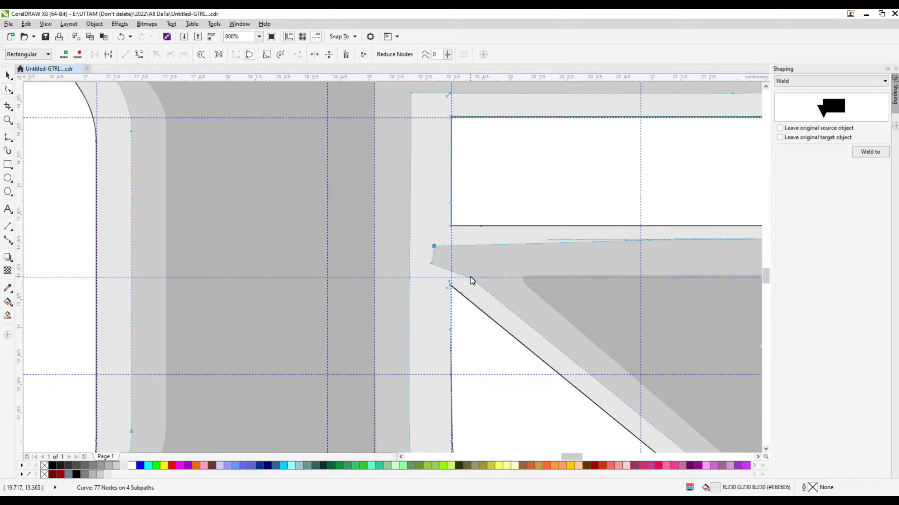
{"action": "key", "text": "Delete"}
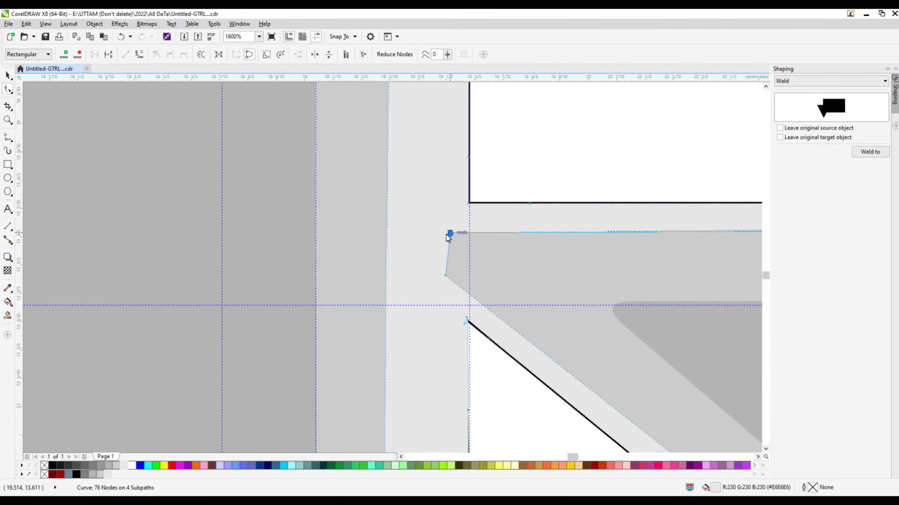
{"action": "left_click_drag", "start_coordinate": [446, 234], "coordinate": [444, 233]}
{"action": "scroll", "coordinate": [437, 337], "scroll_direction": "down", "scroll_amount": 1}
{"action": "scroll", "coordinate": [411, 339], "scroll_direction": "up", "scroll_amount": 2}
Remove the outline from the R's base curve and fill it with dark red R155 G0 B1
{"action": "key", "text": "space"}
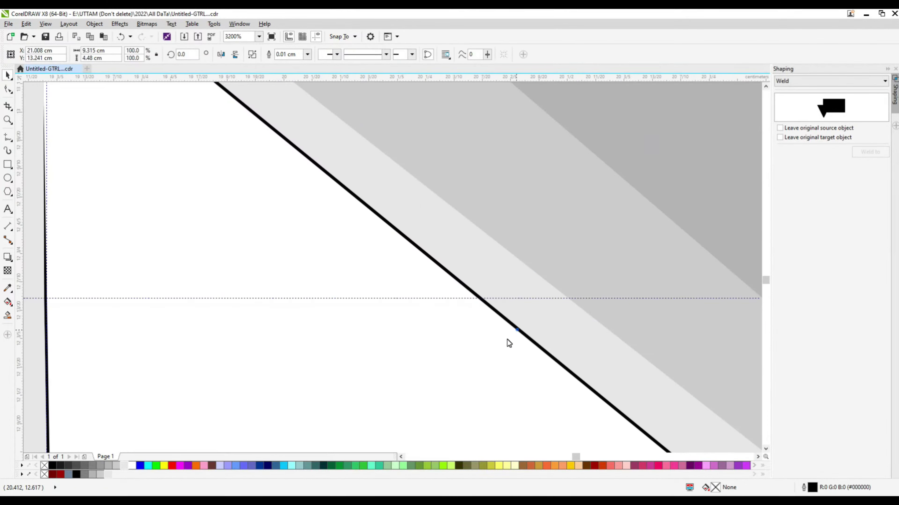
{"action": "scroll", "coordinate": [418, 341], "scroll_direction": "down", "scroll_amount": 1}
{"action": "scroll", "coordinate": [363, 341], "scroll_direction": "down", "scroll_amount": 2}
{"action": "left_click", "coordinate": [308, 54]}
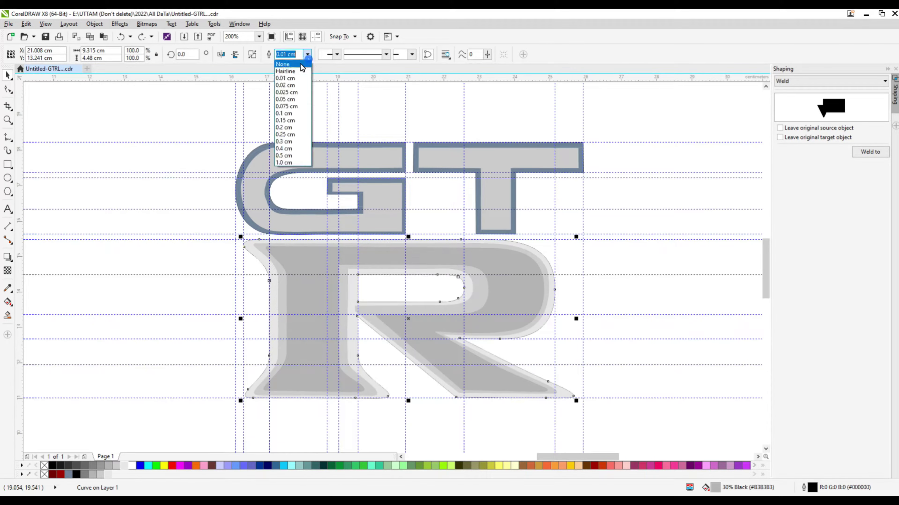
{"action": "left_click", "coordinate": [291, 66]}
{"action": "left_click", "coordinate": [417, 242]}
{"action": "left_click", "coordinate": [307, 298]}
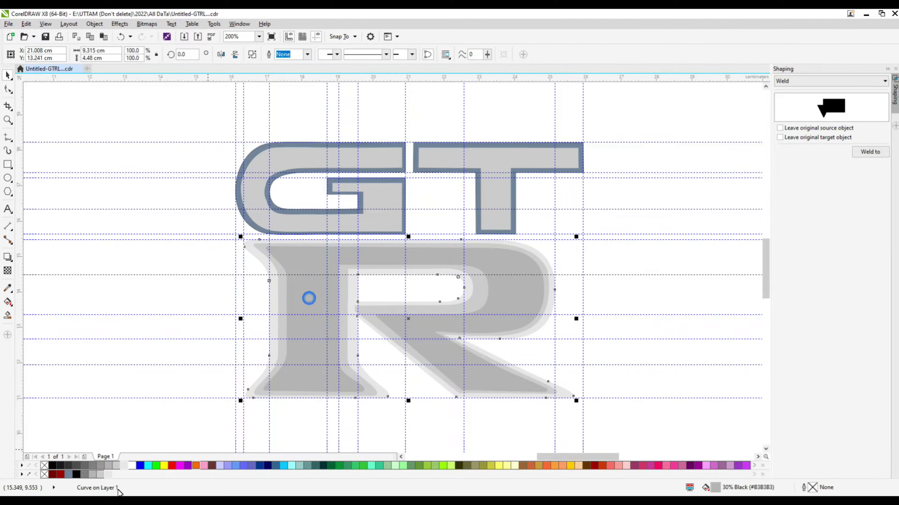
{"action": "left_click", "coordinate": [61, 474]}
Place a copy of the dark red base R to the right of the logo
{"action": "scroll", "coordinate": [347, 349], "scroll_direction": "down", "scroll_amount": 2}
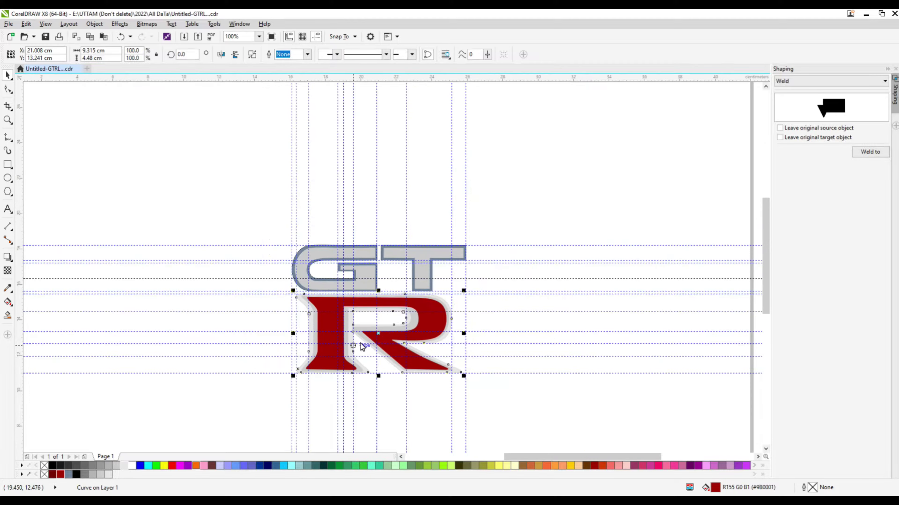
{"action": "left_click_drag", "start_coordinate": [380, 339], "coordinate": [547, 339]}
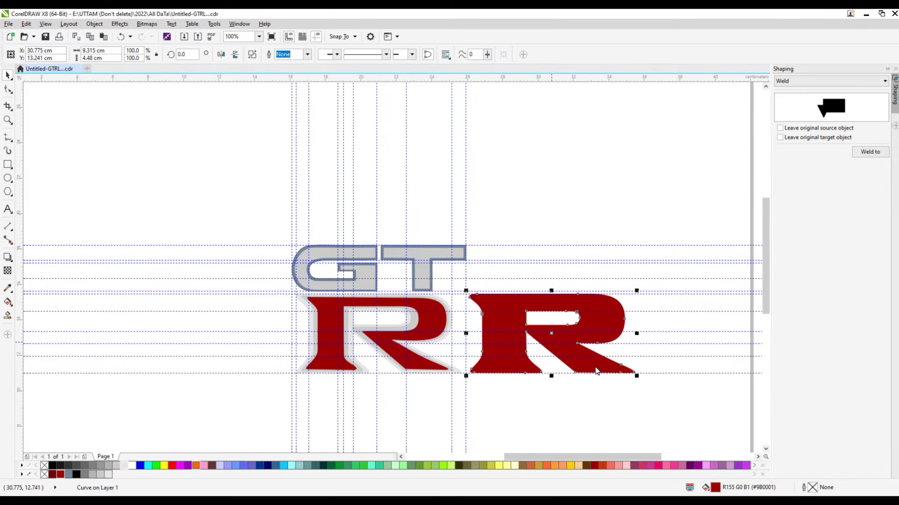
{"action": "scroll", "coordinate": [594, 367], "scroll_direction": "up", "scroll_amount": 1}
{"action": "scroll", "coordinate": [708, 261], "scroll_direction": "down", "scroll_amount": 1}
Draw a three-node peaked line across the foot of the copied R's stem and straighten its segments
{"action": "left_click", "coordinate": [708, 261]}
{"action": "scroll", "coordinate": [708, 261], "scroll_direction": "up", "scroll_amount": 2}
{"action": "left_click", "coordinate": [7, 89]}
{"action": "scroll", "coordinate": [455, 358], "scroll_direction": "up", "scroll_amount": 2}
{"action": "right_click", "coordinate": [447, 361]}
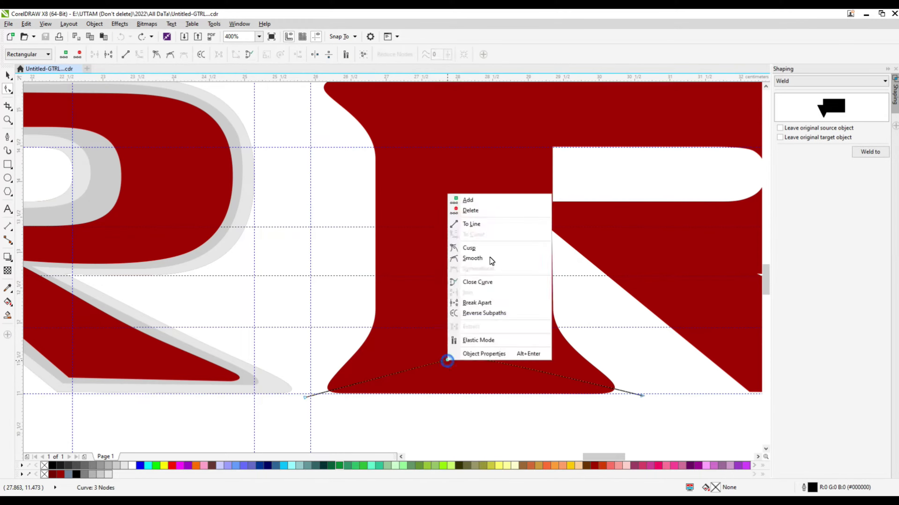
{"action": "left_click", "coordinate": [489, 257]}
{"action": "right_click", "coordinate": [514, 368]}
{"action": "left_click", "coordinate": [550, 229]}
{"action": "scroll", "coordinate": [308, 355], "scroll_direction": "down", "scroll_amount": 2}
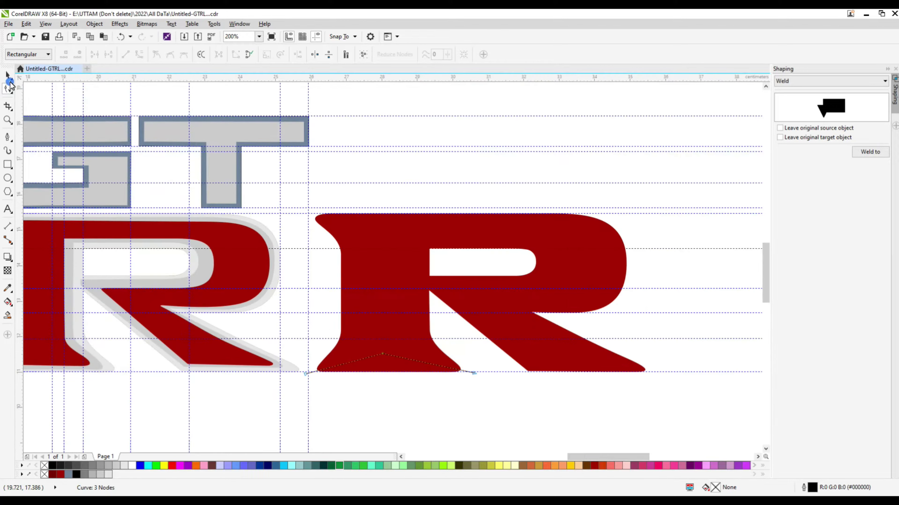
Copy the peaked line onto the copied R's leg, widen it and move its nodes to cross the foot's corners
{"action": "left_click", "coordinate": [8, 75]}
{"action": "left_click_drag", "start_coordinate": [389, 363], "coordinate": [586, 373]}
{"action": "scroll", "coordinate": [681, 373], "scroll_direction": "up", "scroll_amount": 4}
{"action": "left_click_drag", "start_coordinate": [631, 343], "coordinate": [670, 343]}
{"action": "key", "text": "F10"}
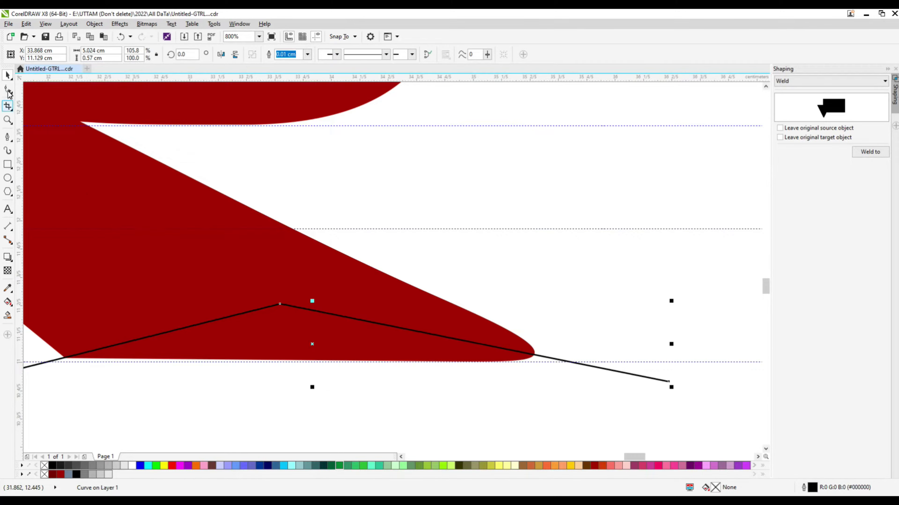
{"action": "left_click_drag", "start_coordinate": [277, 306], "coordinate": [215, 315]}
{"action": "scroll", "coordinate": [670, 386], "scroll_direction": "left", "scroll_amount": 3}
{"action": "scroll", "coordinate": [328, 382], "scroll_direction": "up", "scroll_amount": 1}
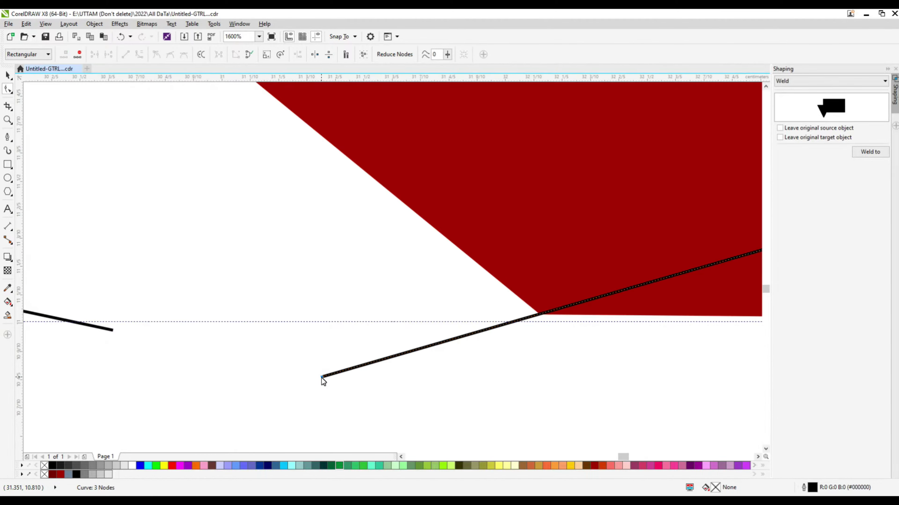
{"action": "scroll", "coordinate": [321, 378], "scroll_direction": "down", "scroll_amount": 3}
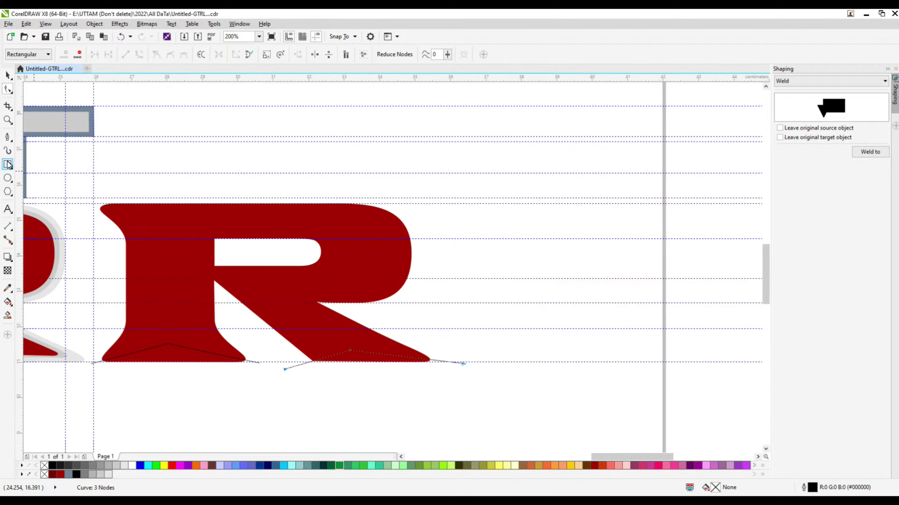
Draw a dividing path up the copied R's stem and around its bowl, plus a diagonal line down the leg
{"action": "key", "text": "space"}
{"action": "scroll", "coordinate": [165, 354], "scroll_direction": "up", "scroll_amount": 2}
{"action": "key", "text": "F5"}
{"action": "left_click", "coordinate": [176, 351]}
{"action": "scroll", "coordinate": [202, 258], "scroll_direction": "down", "scroll_amount": 2}
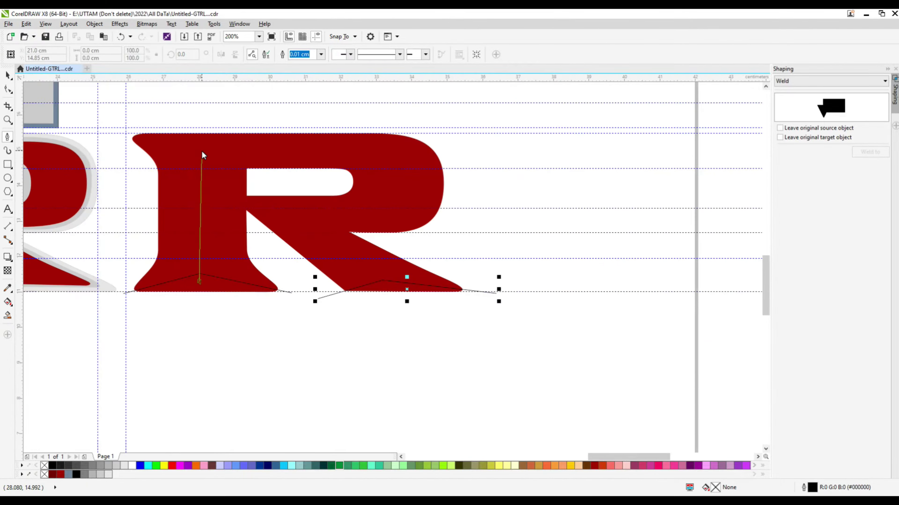
{"action": "left_click", "coordinate": [201, 150]}
{"action": "left_click", "coordinate": [366, 152]}
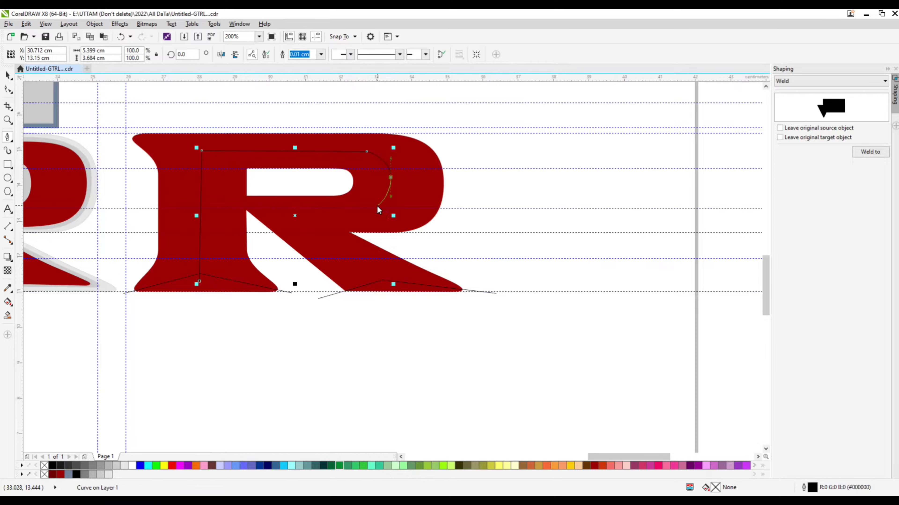
{"action": "scroll", "coordinate": [377, 209], "scroll_direction": "up", "scroll_amount": 1}
{"action": "left_click", "coordinate": [356, 212]}
{"action": "double_click", "coordinate": [172, 210]}
{"action": "left_click", "coordinate": [195, 204]}
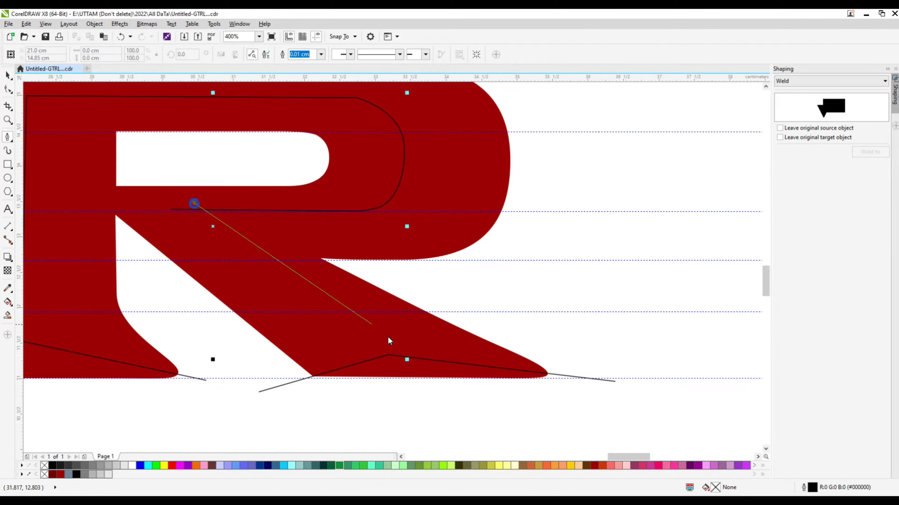
{"action": "double_click", "coordinate": [410, 371]}
Move the copied R's notch corner outward and straighten the outer edge of its leg down to the foot tip
{"action": "key", "text": "F10"}
{"action": "left_click_drag", "start_coordinate": [320, 259], "coordinate": [360, 260]}
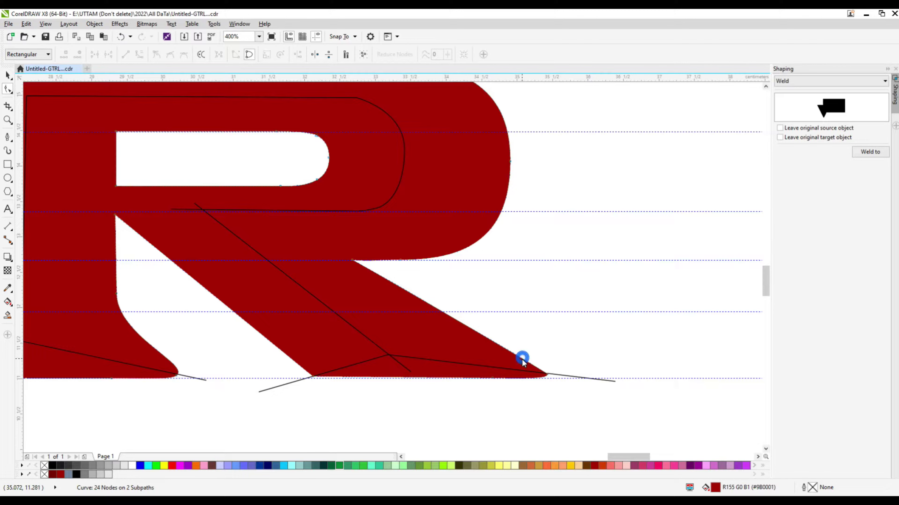
{"action": "scroll", "coordinate": [522, 359], "scroll_direction": "up", "scroll_amount": 1}
{"action": "left_click_drag", "start_coordinate": [582, 377], "coordinate": [536, 393]}
{"action": "scroll", "coordinate": [535, 394], "scroll_direction": "down", "scroll_amount": 2}
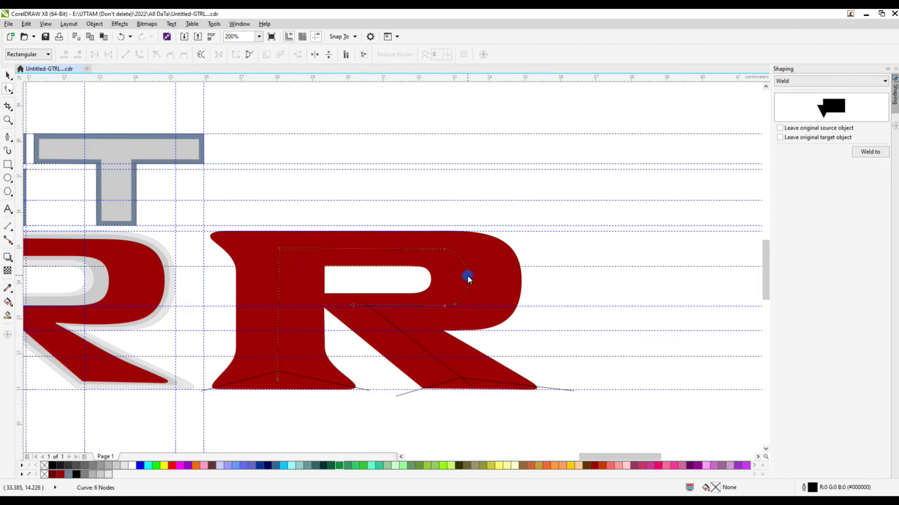
Smart-fill the copied R's inner area and both feet with slate blue C40 M20 Y0 K40 and delete the peaked lines
{"action": "left_click", "coordinate": [7, 317]}
{"action": "left_click", "coordinate": [294, 352]}
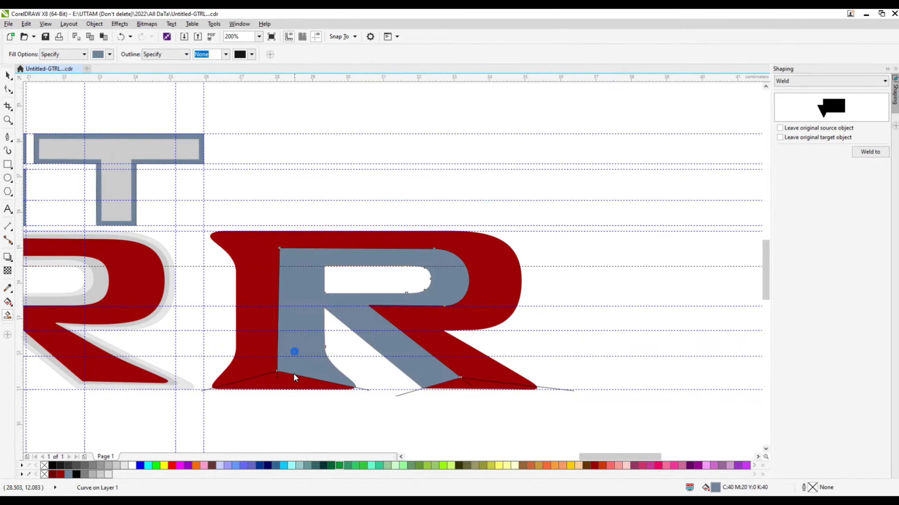
{"action": "key", "text": "space"}
{"action": "left_click", "coordinate": [570, 390]}
{"action": "key", "text": "Delete"}
{"action": "left_click", "coordinate": [367, 391]}
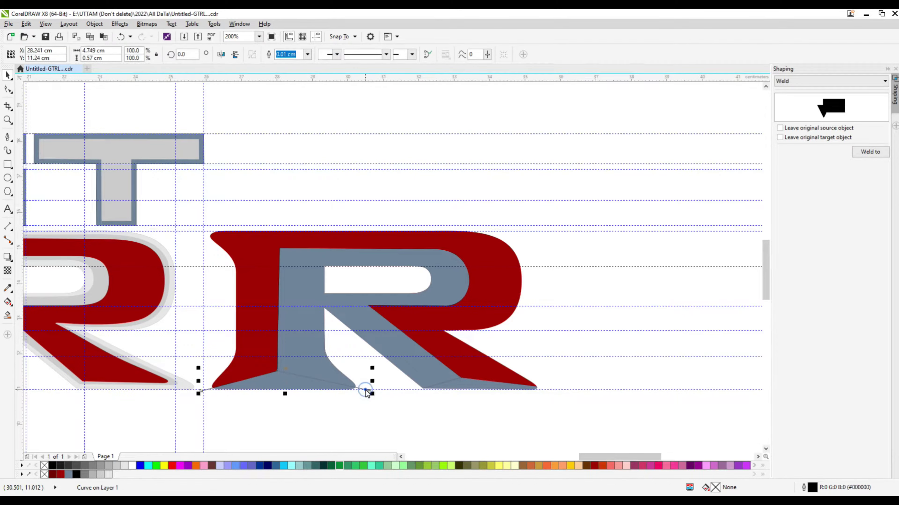
{"action": "key", "text": "Delete"}
Delete the leftover dividing lines inside the copied R and group its red and slate blue pieces
{"action": "scroll", "coordinate": [442, 302], "scroll_direction": "up", "scroll_amount": 4}
{"action": "scroll", "coordinate": [442, 300], "scroll_direction": "down", "scroll_amount": 2}
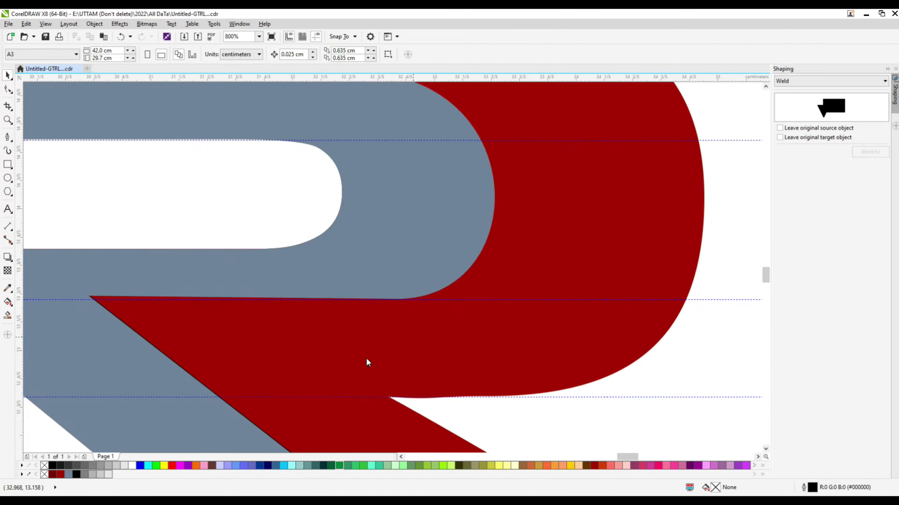
{"action": "scroll", "coordinate": [254, 345], "scroll_direction": "up", "scroll_amount": 3}
{"action": "right_click", "coordinate": [321, 278]}
{"action": "scroll", "coordinate": [596, 226], "scroll_direction": "down", "scroll_amount": 4}
{"action": "left_click", "coordinate": [389, 55]}
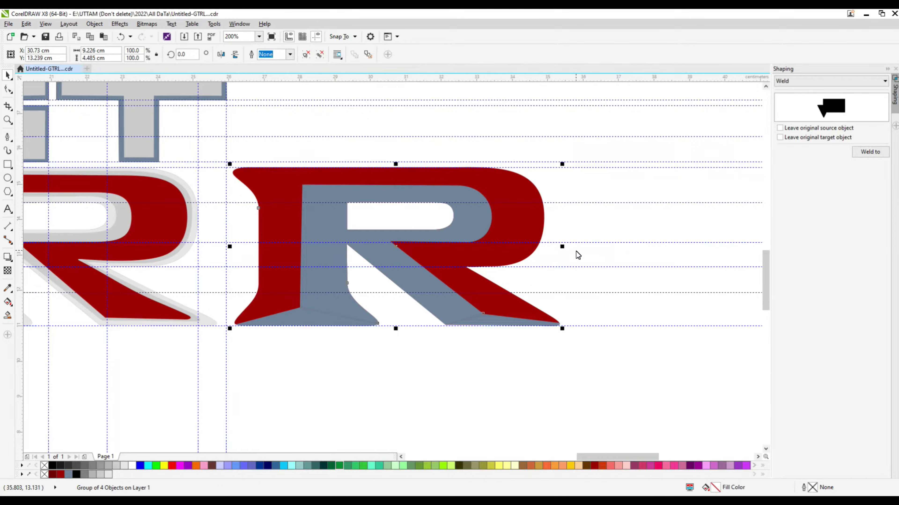
Delete the plain red R from the logo, bring the two-tone R over and order it behind the grey shapes
{"action": "scroll", "coordinate": [578, 255], "scroll_direction": "down", "scroll_amount": 1}
{"action": "right_click", "coordinate": [320, 236]}
{"action": "left_click", "coordinate": [336, 342]}
{"action": "right_click", "coordinate": [375, 259]}
{"action": "mouse_move", "coordinate": [425, 163]}
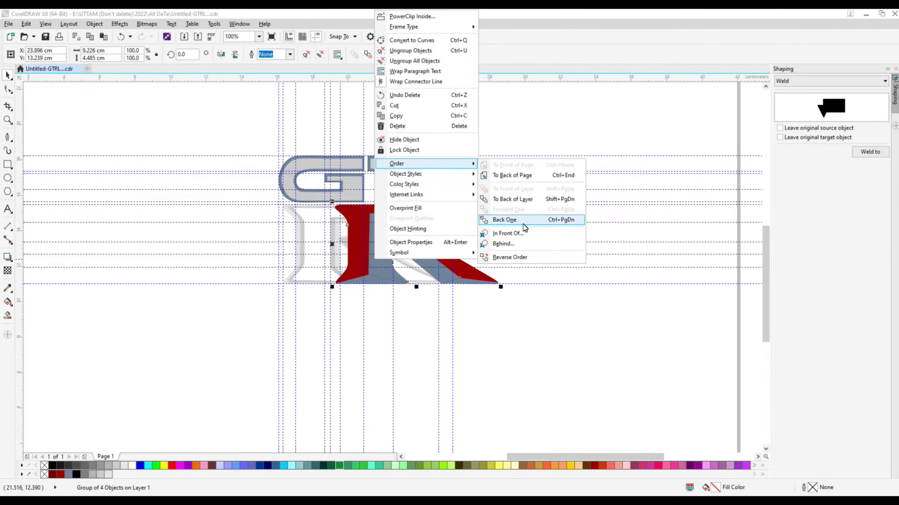
{"action": "left_click", "coordinate": [523, 224]}
Nudge the two-tone R left until it lines up beneath the grey R frame
{"action": "key", "text": "Left"}
{"action": "key", "text": "Left"}
{"action": "key", "text": "Left"}
{"action": "key", "text": "Left"}
{"action": "key", "text": "Left"}
{"action": "key", "text": "Left"}
{"action": "key", "text": "Left"}
{"action": "key", "text": "Left"}
{"action": "key", "text": "Left"}
{"action": "key", "text": "Left"}
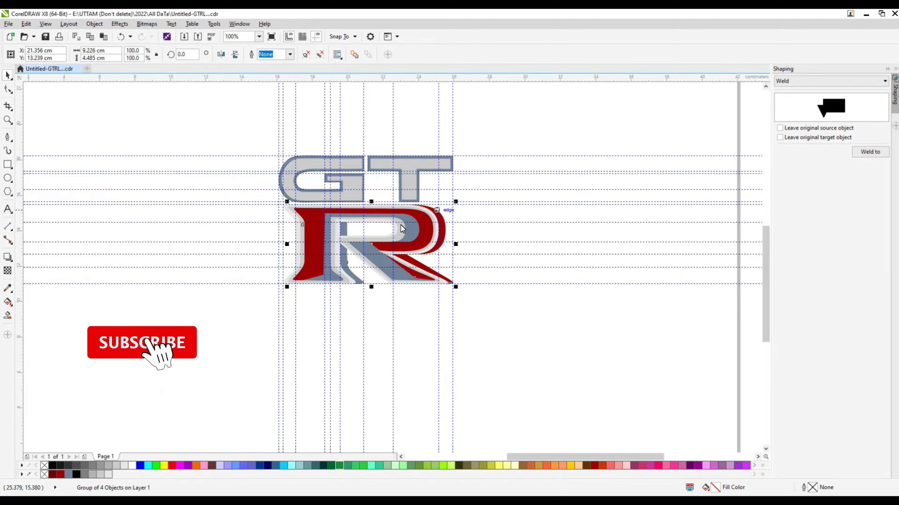
{"action": "scroll", "coordinate": [313, 245], "scroll_direction": "up", "scroll_amount": 2}
{"action": "scroll", "coordinate": [313, 249], "scroll_direction": "down", "scroll_amount": 3}
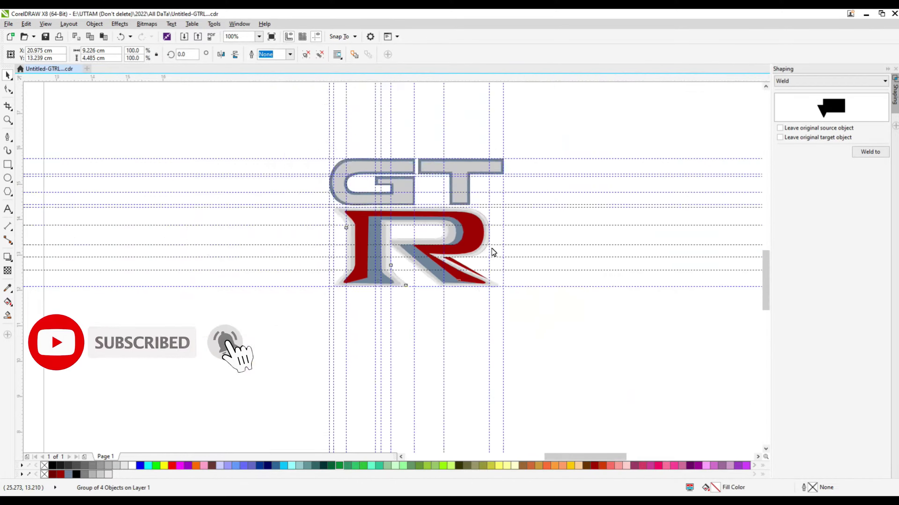
Straighten the light grey shape's outer edge along the leg and smooth its curve under the bowl at the notch
{"action": "scroll", "coordinate": [516, 246], "scroll_direction": "up", "scroll_amount": 3}
{"action": "key", "text": "F10"}
{"action": "scroll", "coordinate": [296, 285], "scroll_direction": "up", "scroll_amount": 1}
{"action": "double_click", "coordinate": [292, 282]}
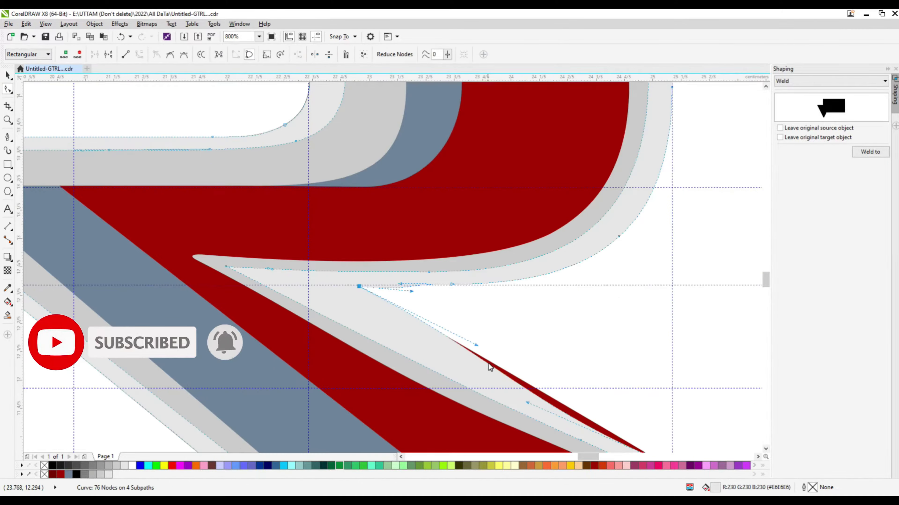
{"action": "scroll", "coordinate": [293, 282], "scroll_direction": "down", "scroll_amount": 1}
{"action": "scroll", "coordinate": [424, 375], "scroll_direction": "up", "scroll_amount": 1}
{"action": "double_click", "coordinate": [428, 178]}
{"action": "scroll", "coordinate": [428, 178], "scroll_direction": "up", "scroll_amount": 1}
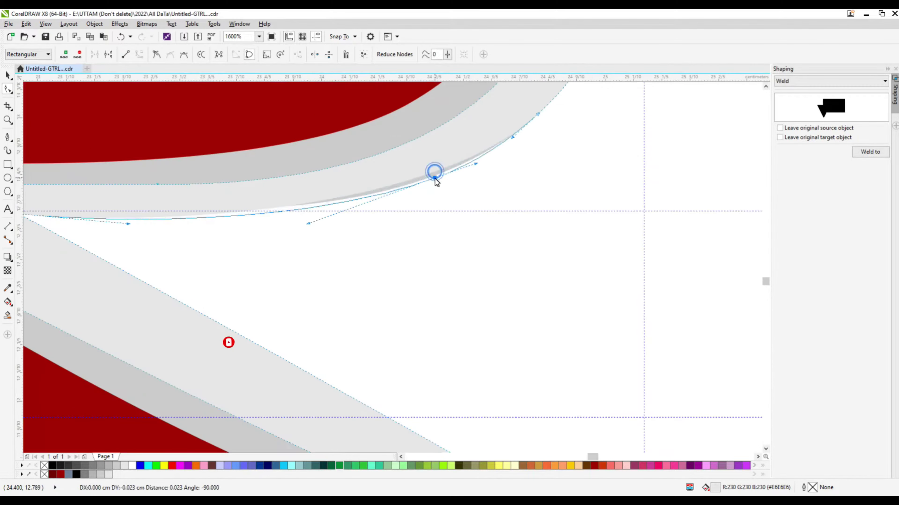
{"action": "scroll", "coordinate": [187, 193], "scroll_direction": "down", "scroll_amount": 1}
Move the light grey inner and mid-grey notch corners outward, removing surplus nodes and straightening the mid-grey edge along the leg
{"action": "left_click_drag", "start_coordinate": [143, 192], "coordinate": [206, 197]}
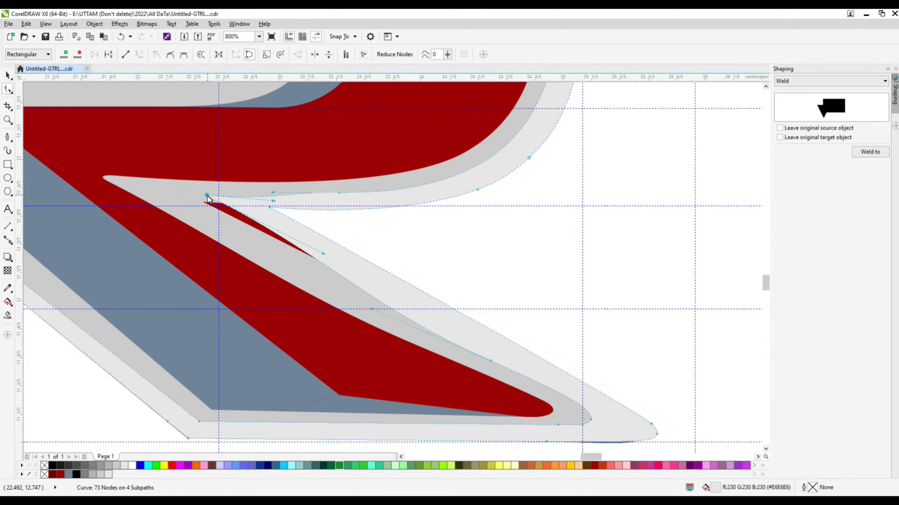
{"action": "key", "text": "Delete"}
{"action": "left_click_drag", "start_coordinate": [111, 185], "coordinate": [204, 196]}
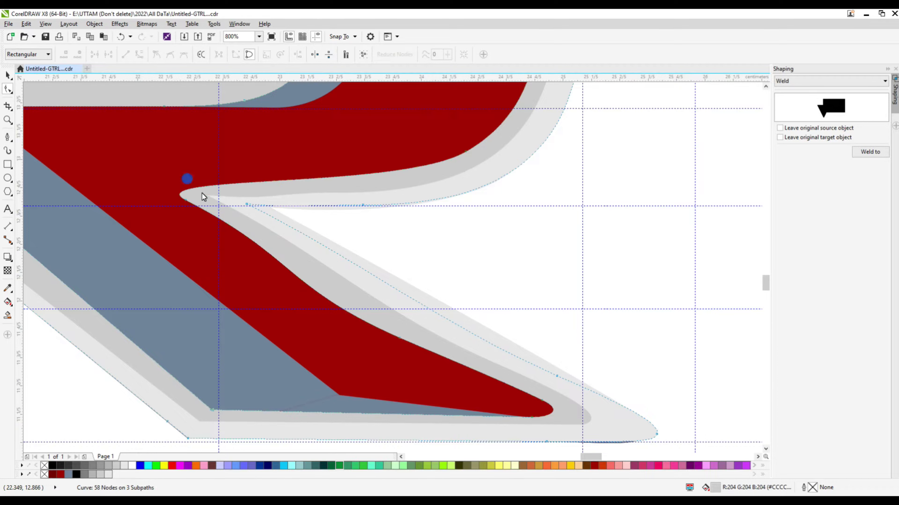
{"action": "right_click", "coordinate": [352, 319]}
{"action": "left_click", "coordinate": [410, 346]}
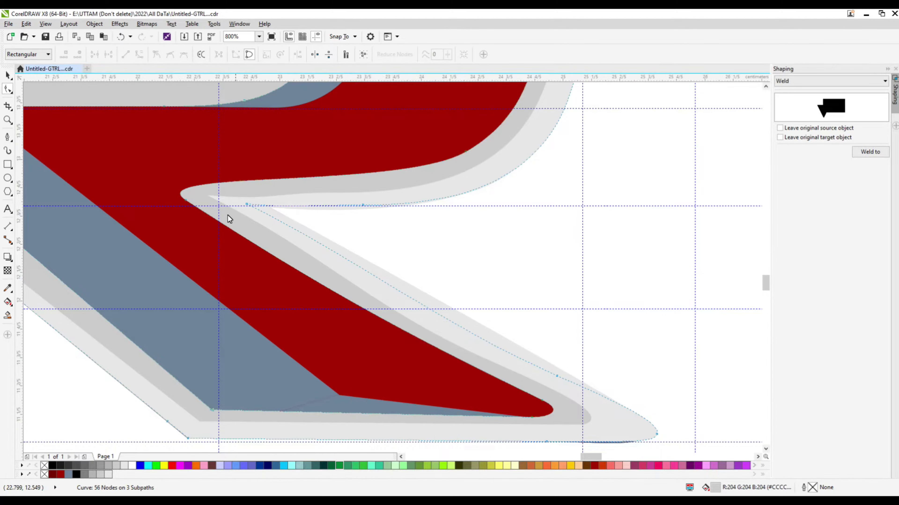
Sharpen the mid-grey notch tip and smooth the light grey inner edge under the bowl
{"action": "left_click", "coordinate": [185, 202]}
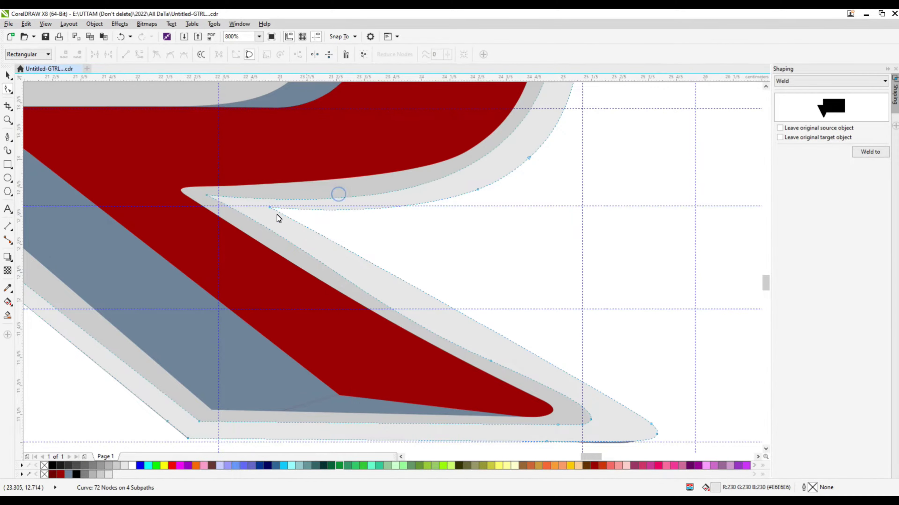
{"action": "scroll", "coordinate": [276, 214], "scroll_direction": "up", "scroll_amount": 1}
{"action": "left_click", "coordinate": [300, 199]}
{"action": "scroll", "coordinate": [286, 223], "scroll_direction": "down", "scroll_amount": 2}
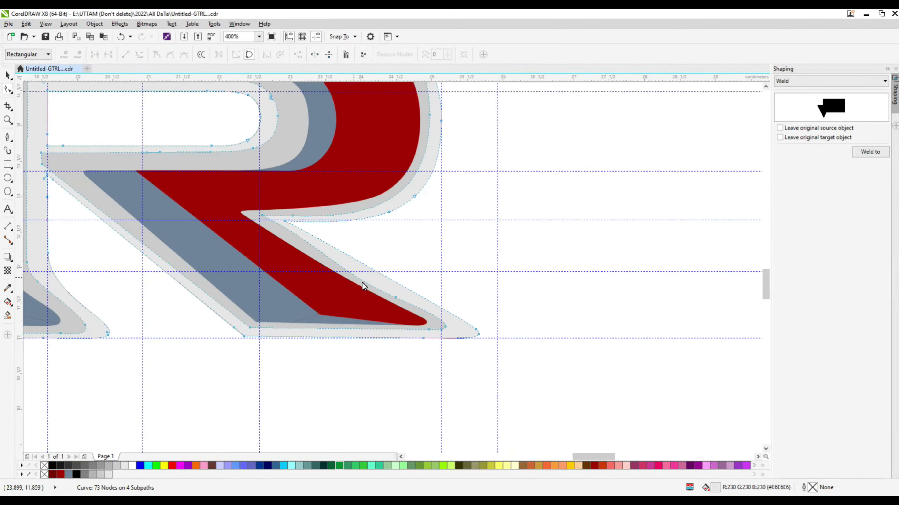
Move the light grey shape's inner edge outward around the toe of the R's leg
{"action": "scroll", "coordinate": [434, 337], "scroll_direction": "up", "scroll_amount": 1}
{"action": "left_click_drag", "start_coordinate": [445, 327], "coordinate": [450, 331]}
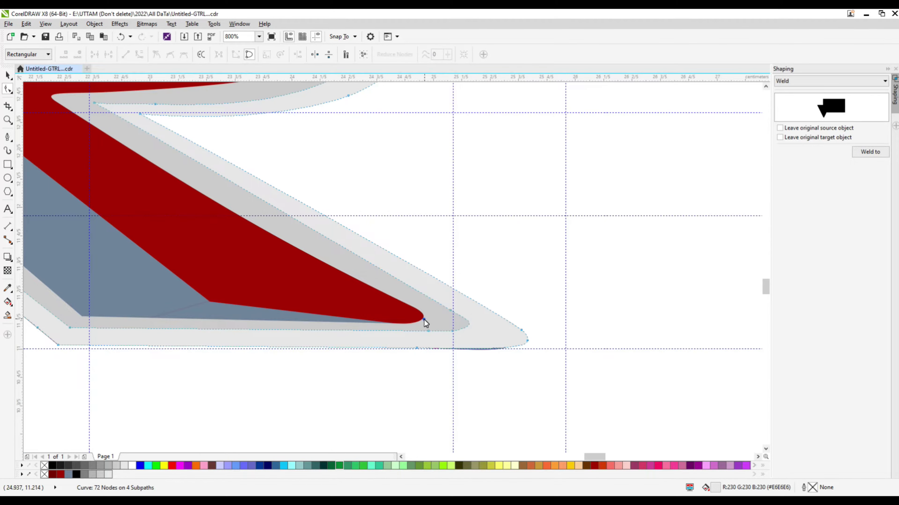
{"action": "scroll", "coordinate": [424, 320], "scroll_direction": "down", "scroll_amount": 1}
Refine the grey shapes' nodes along the notch under the bowl, deleting a surplus node
{"action": "scroll", "coordinate": [279, 217], "scroll_direction": "up", "scroll_amount": 1}
{"action": "left_click", "coordinate": [331, 208]}
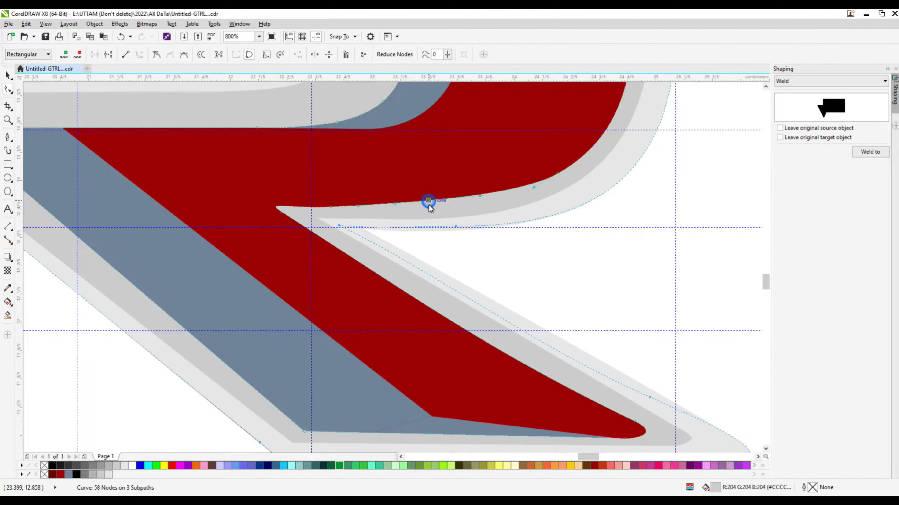
{"action": "left_click", "coordinate": [429, 204]}
{"action": "scroll", "coordinate": [290, 207], "scroll_direction": "up", "scroll_amount": 1}
{"action": "left_click", "coordinate": [281, 223]}
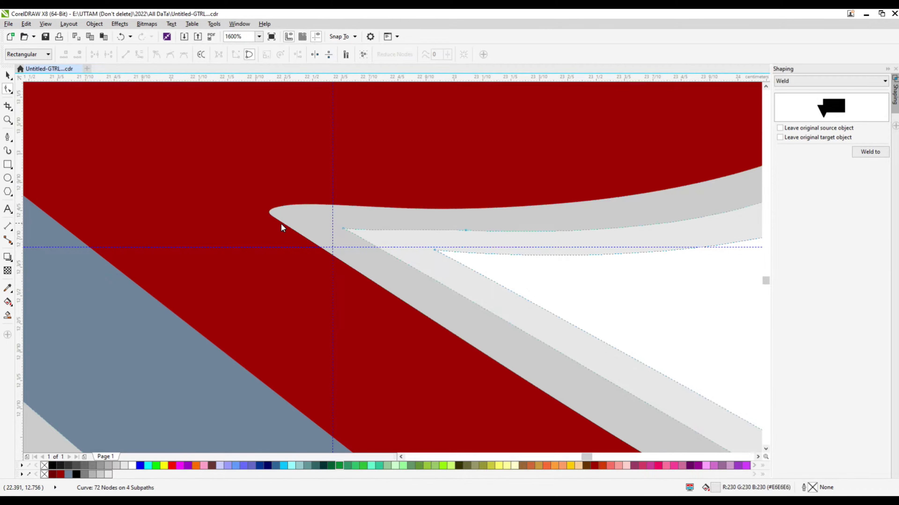
{"action": "key", "text": "Delete"}
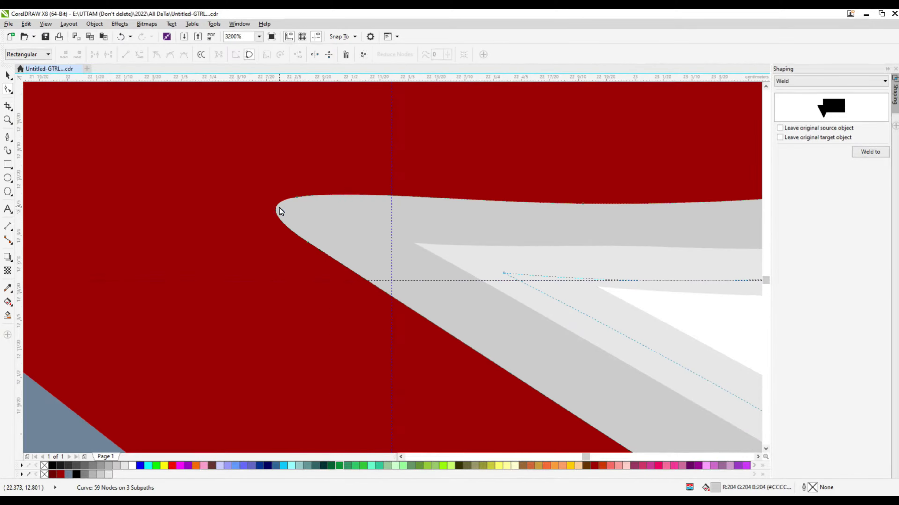
Ungroup the R shapes and fill the slate blue inner R shape with dark red #700002
{"action": "scroll", "coordinate": [280, 207], "scroll_direction": "down", "scroll_amount": 3}
{"action": "key", "text": "space"}
{"action": "scroll", "coordinate": [424, 161], "scroll_direction": "up", "scroll_amount": 4}
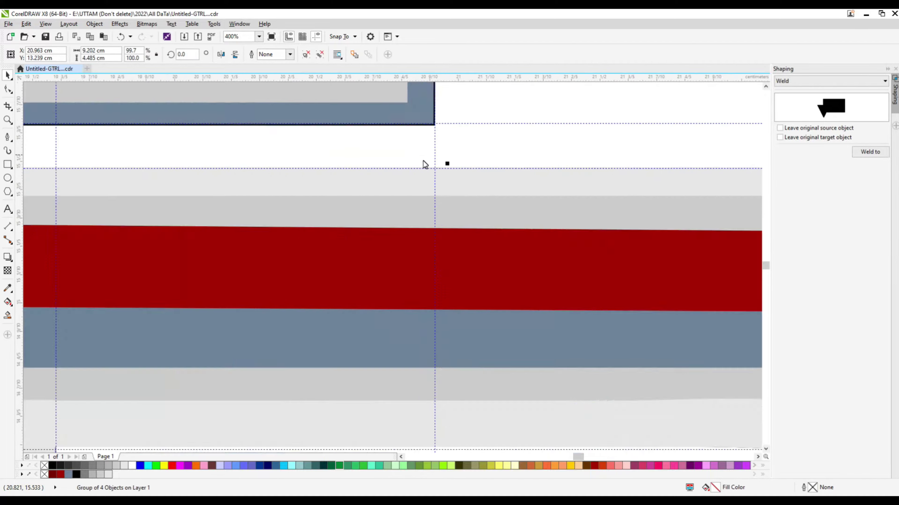
{"action": "scroll", "coordinate": [409, 177], "scroll_direction": "down", "scroll_amount": 1}
{"action": "scroll", "coordinate": [404, 177], "scroll_direction": "up", "scroll_amount": 1}
{"action": "scroll", "coordinate": [404, 176], "scroll_direction": "down", "scroll_amount": 3}
{"action": "left_click", "coordinate": [218, 289]}
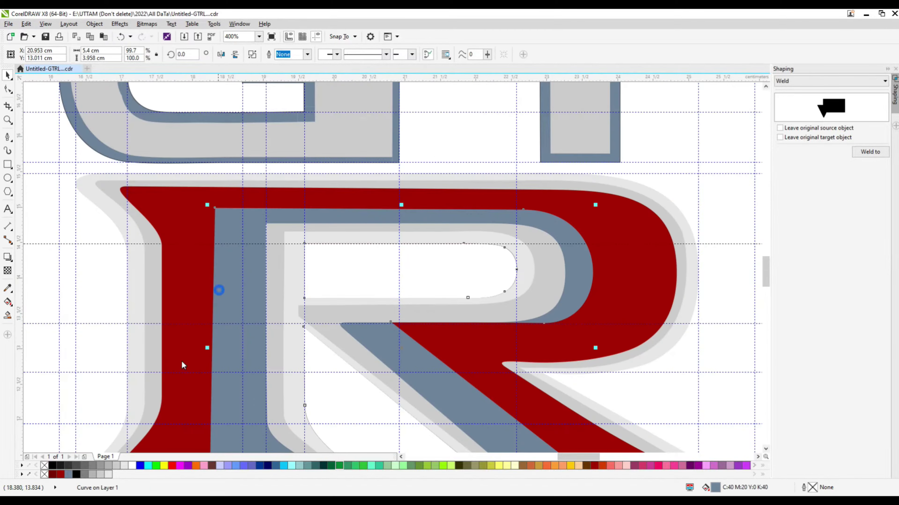
{"action": "scroll", "coordinate": [219, 290], "scroll_direction": "down", "scroll_amount": 1}
{"action": "scroll", "coordinate": [354, 312], "scroll_direction": "up", "scroll_amount": 1}
Lower the dark red shape's edge beneath the bowl so its band above the leg becomes thicker
{"action": "key", "text": "F10"}
{"action": "scroll", "coordinate": [320, 285], "scroll_direction": "up", "scroll_amount": 1}
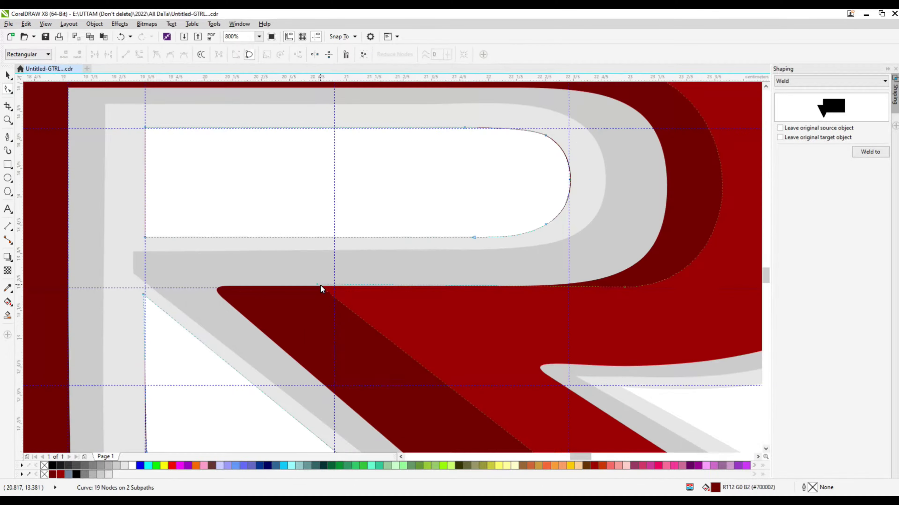
{"action": "left_click_drag", "start_coordinate": [624, 287], "coordinate": [624, 311]}
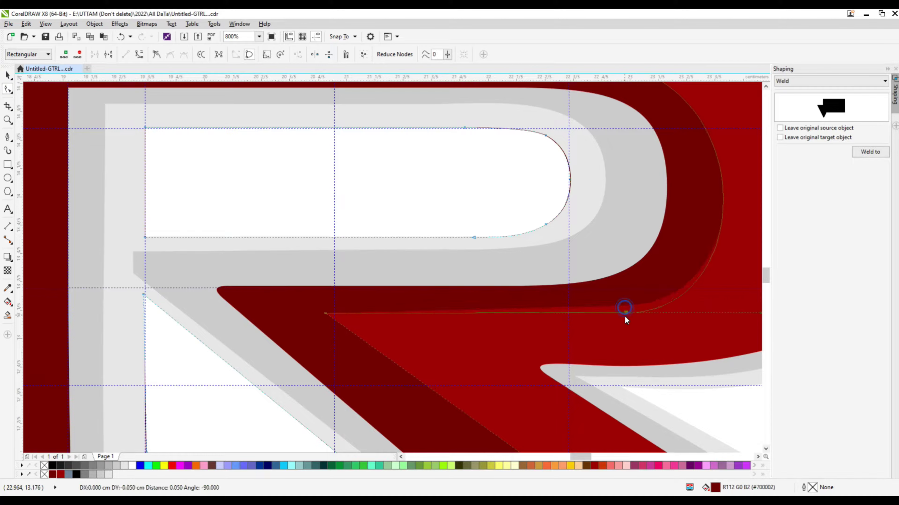
Raise the inner corner of the slate blue facet at the leg's foot to meet the dark red shape's corner
{"action": "scroll", "coordinate": [327, 315], "scroll_direction": "down", "scroll_amount": 2}
{"action": "scroll", "coordinate": [483, 377], "scroll_direction": "up", "scroll_amount": 2}
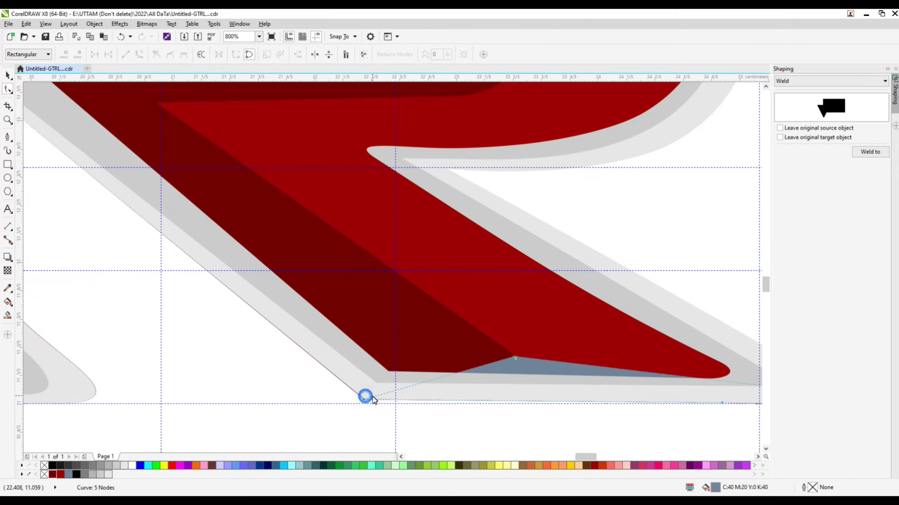
{"action": "scroll", "coordinate": [514, 361], "scroll_direction": "up", "scroll_amount": 1}
{"action": "scroll", "coordinate": [511, 337], "scroll_direction": "down", "scroll_amount": 1}
{"action": "scroll", "coordinate": [397, 353], "scroll_direction": "up", "scroll_amount": 1}
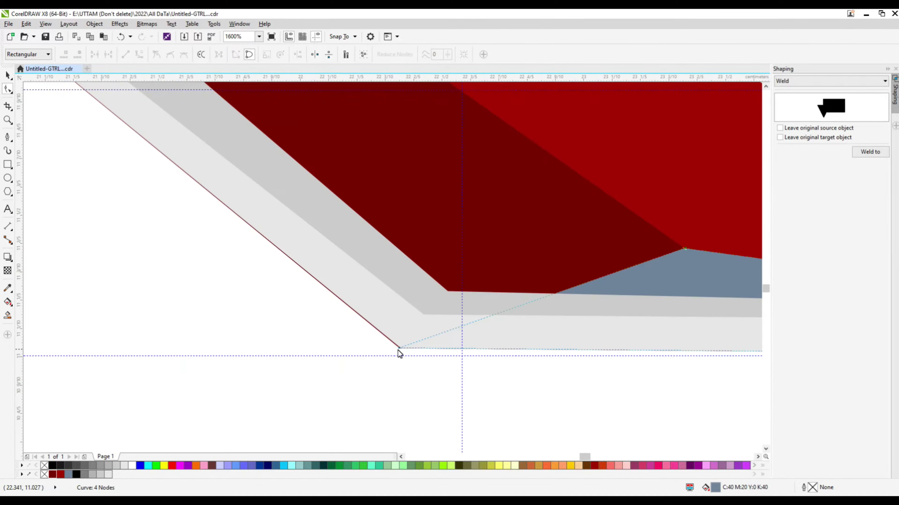
{"action": "left_click_drag", "start_coordinate": [398, 351], "coordinate": [404, 301]}
{"action": "scroll", "coordinate": [662, 248], "scroll_direction": "down", "scroll_amount": 1}
{"action": "scroll", "coordinate": [662, 290], "scroll_direction": "down", "scroll_amount": 2}
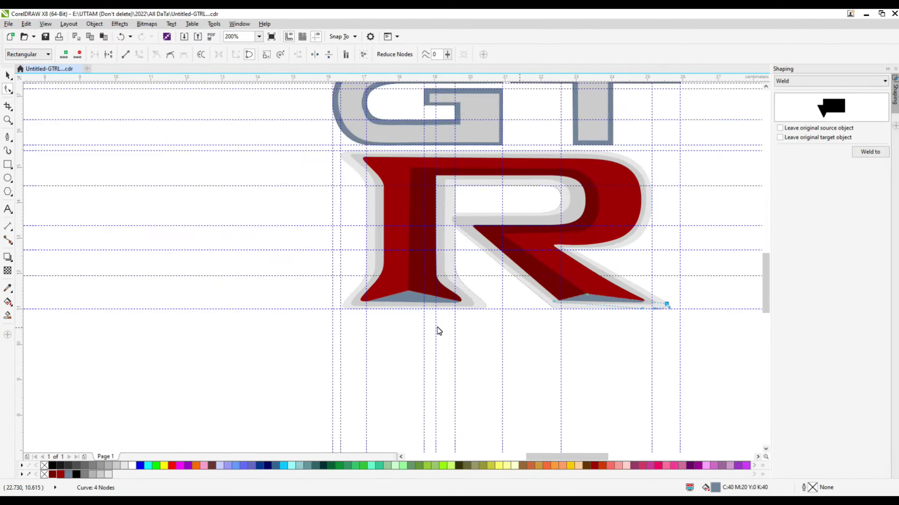
Align the peak of the slate blue facet at the stem's foot with the seam between the two reds
{"action": "scroll", "coordinate": [437, 331], "scroll_direction": "up", "scroll_amount": 2}
{"action": "left_click", "coordinate": [212, 341]}
{"action": "scroll", "coordinate": [405, 276], "scroll_direction": "up", "scroll_amount": 2}
{"action": "left_click", "coordinate": [407, 256]}
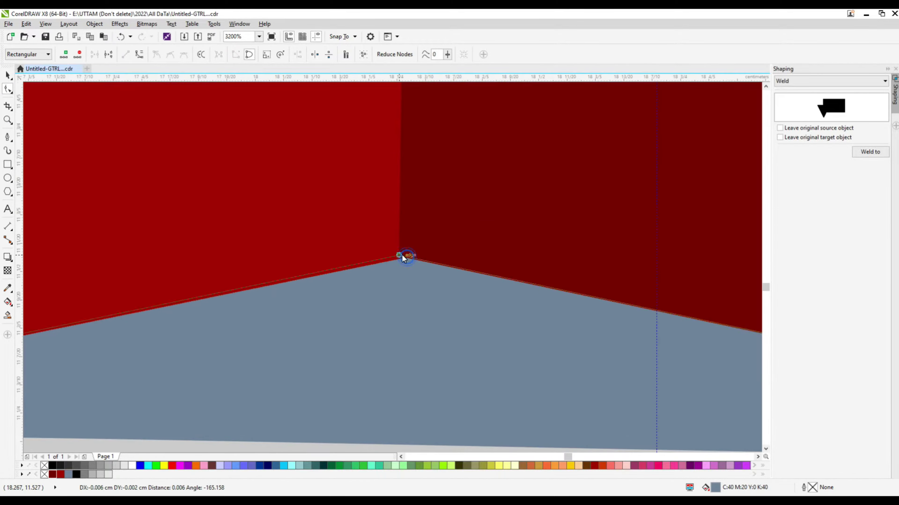
{"action": "scroll", "coordinate": [407, 256], "scroll_direction": "down", "scroll_amount": 1}
{"action": "scroll", "coordinate": [442, 279], "scroll_direction": "up", "scroll_amount": 1}
{"action": "left_click", "coordinate": [441, 293]}
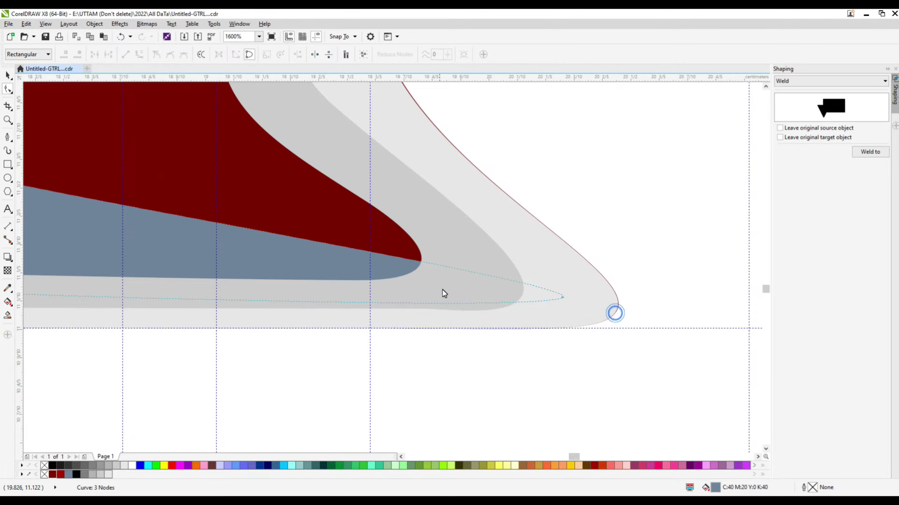
Bulge the dark red inner shape's outer edge further outward around the R's bowl
{"action": "scroll", "coordinate": [373, 321], "scroll_direction": "down", "scroll_amount": 3}
{"action": "scroll", "coordinate": [527, 232], "scroll_direction": "up", "scroll_amount": 1}
{"action": "left_click_drag", "start_coordinate": [537, 229], "coordinate": [535, 218]}
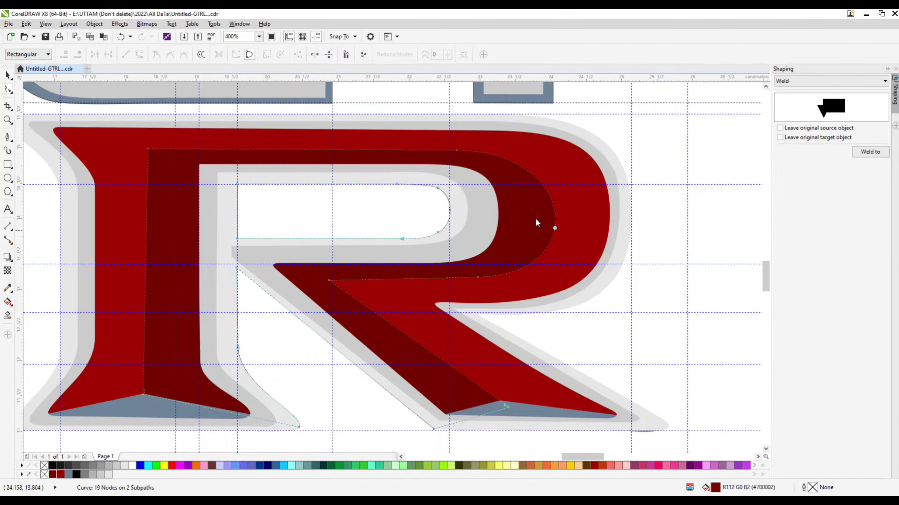
{"action": "scroll", "coordinate": [535, 218], "scroll_direction": "down", "scroll_amount": 1}
{"action": "left_click", "coordinate": [8, 75]}
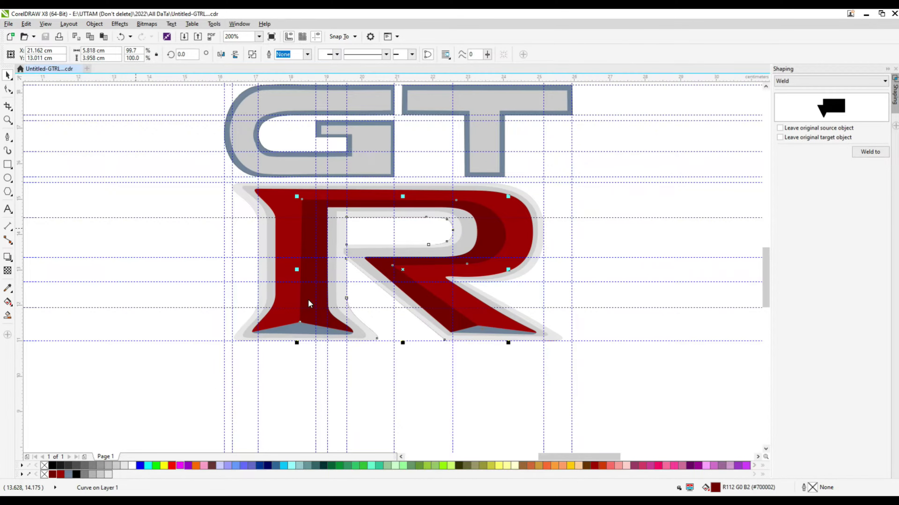
Fill the slate blue facet at the leg's foot with bright red
{"action": "scroll", "coordinate": [688, 293], "scroll_direction": "up", "scroll_amount": 1}
{"action": "left_click", "coordinate": [475, 369]}
{"action": "scroll", "coordinate": [475, 369], "scroll_direction": "up", "scroll_amount": 3}
{"action": "scroll", "coordinate": [475, 368], "scroll_direction": "down", "scroll_amount": 1}
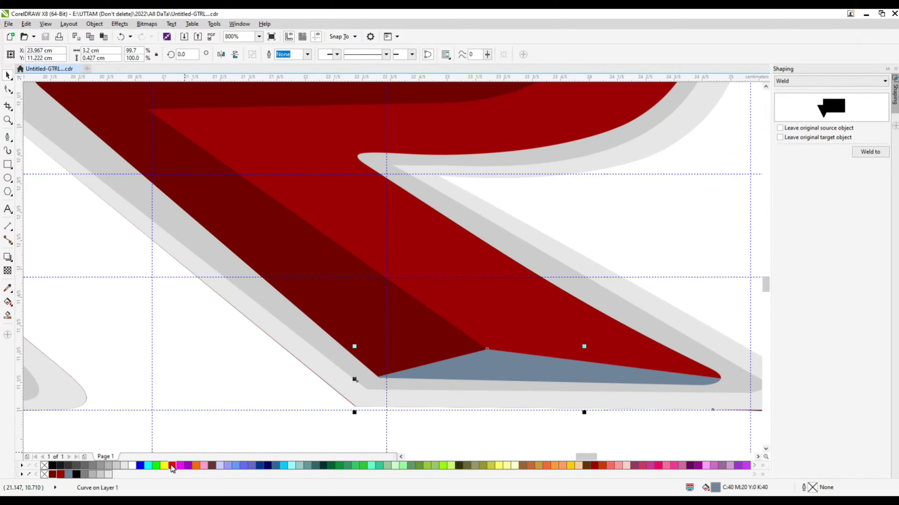
{"action": "left_click", "coordinate": [172, 465]}
Give the dark red inner R shape an angled linear fountain fill from dark red to bright red
{"action": "scroll", "coordinate": [427, 294], "scroll_direction": "down", "scroll_amount": 1}
{"action": "left_click", "coordinate": [427, 295]}
{"action": "key", "text": "shift+F11"}
{"action": "left_click_drag", "start_coordinate": [440, 165], "coordinate": [705, 199]}
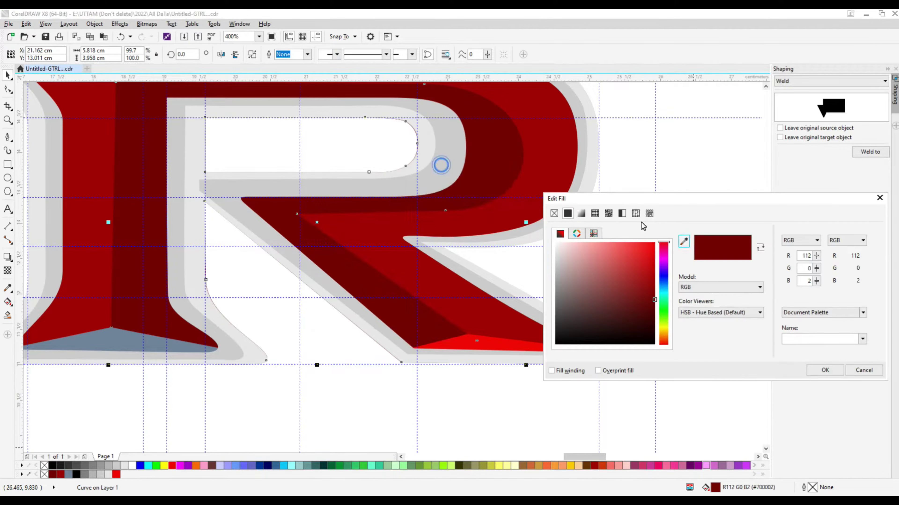
{"action": "left_click", "coordinate": [581, 214]}
{"action": "left_click", "coordinate": [567, 352]}
{"action": "left_click", "coordinate": [116, 475]}
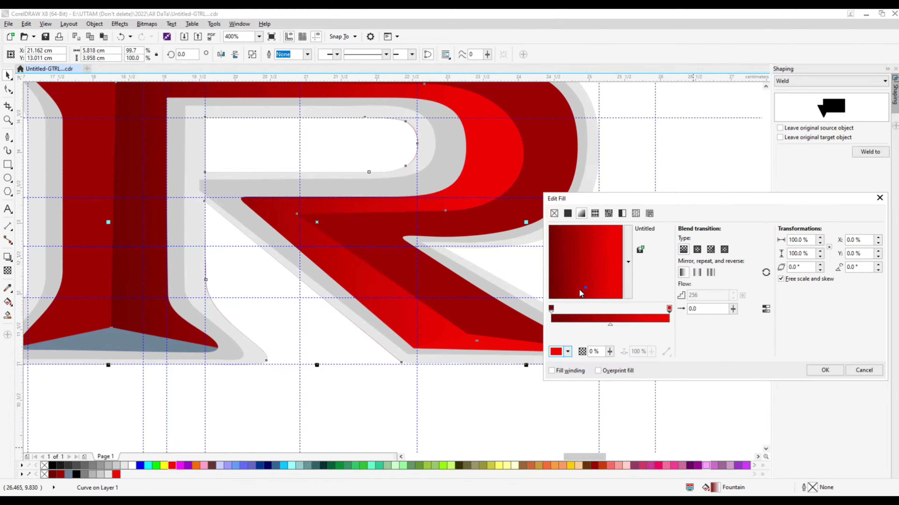
{"action": "left_click_drag", "start_coordinate": [566, 269], "coordinate": [614, 263]}
{"action": "left_click", "coordinate": [825, 370]}
Fill the main outer R shape with bright red #FF0000
{"action": "key", "text": "Tab"}
{"action": "key", "text": "Tab"}
{"action": "scroll", "coordinate": [518, 303], "scroll_direction": "down", "scroll_amount": 3}
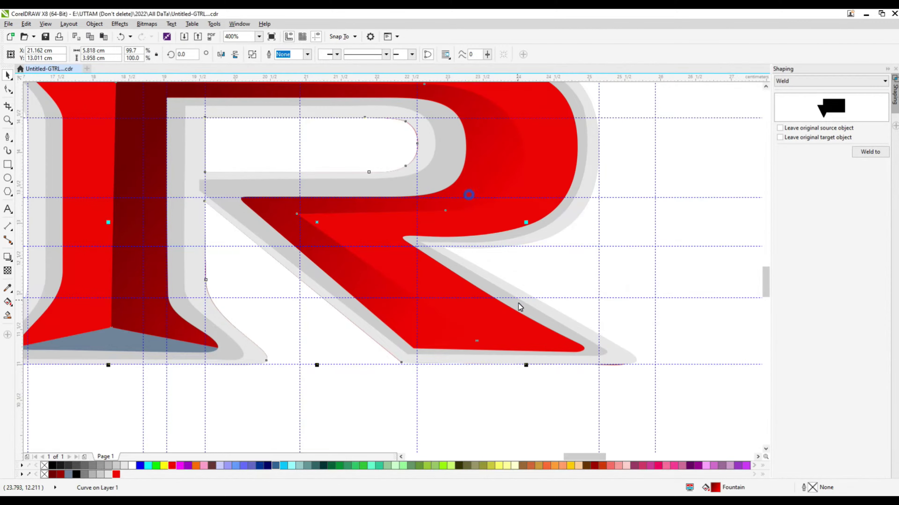
Edit the inner shape's fountain fill to have bright red ends and a dark red middle stop at 31%
{"action": "double_click", "coordinate": [715, 488]}
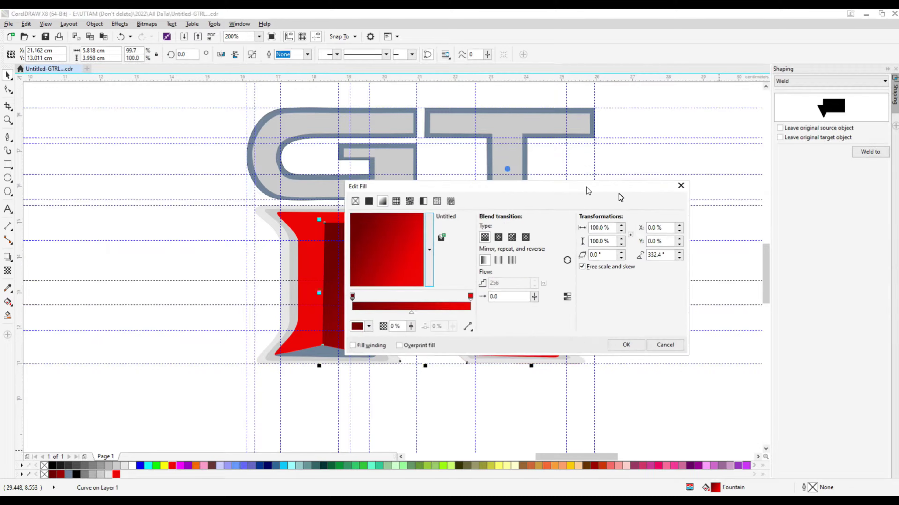
{"action": "left_click_drag", "start_coordinate": [618, 186], "coordinate": [858, 186]}
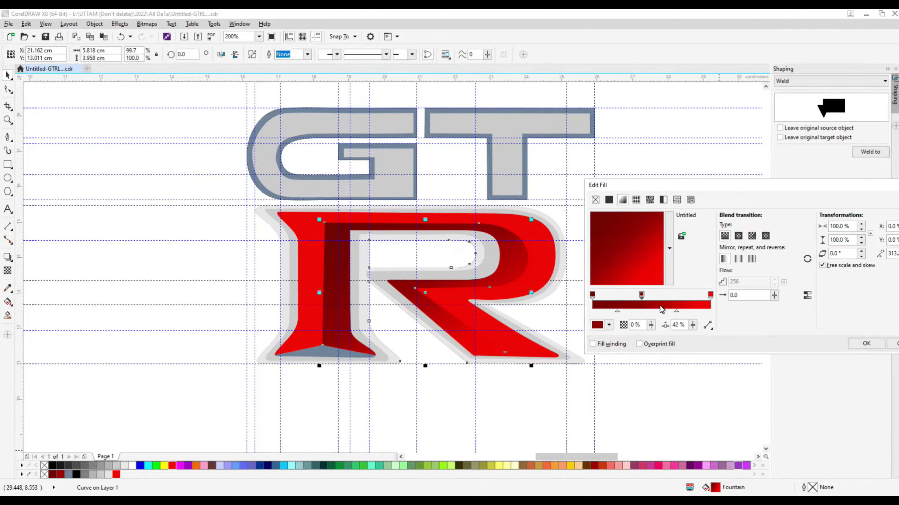
{"action": "left_click", "coordinate": [592, 295]}
{"action": "left_click", "coordinate": [608, 325]}
{"action": "left_click", "coordinate": [643, 346]}
{"action": "left_click_drag", "start_coordinate": [641, 294], "coordinate": [629, 297]}
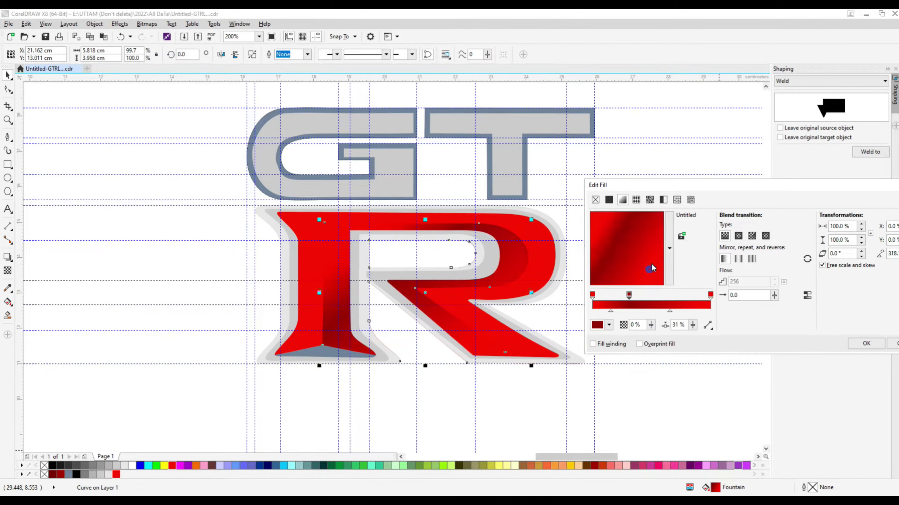
Rotate the inner shape's fountain fill to 296.9° and apply it
{"action": "left_click_drag", "start_coordinate": [652, 268], "coordinate": [644, 273]}
{"action": "left_click", "coordinate": [592, 295]}
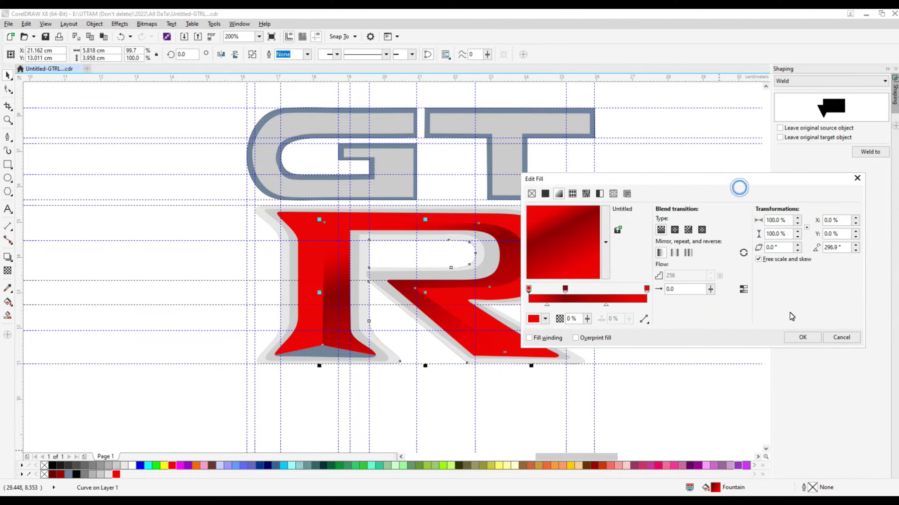
{"action": "left_click", "coordinate": [803, 336]}
Fill the main outer R shape with dark red #9B0001 and turn it into a linear fountain fill ending in bright red
{"action": "left_click", "coordinate": [563, 276]}
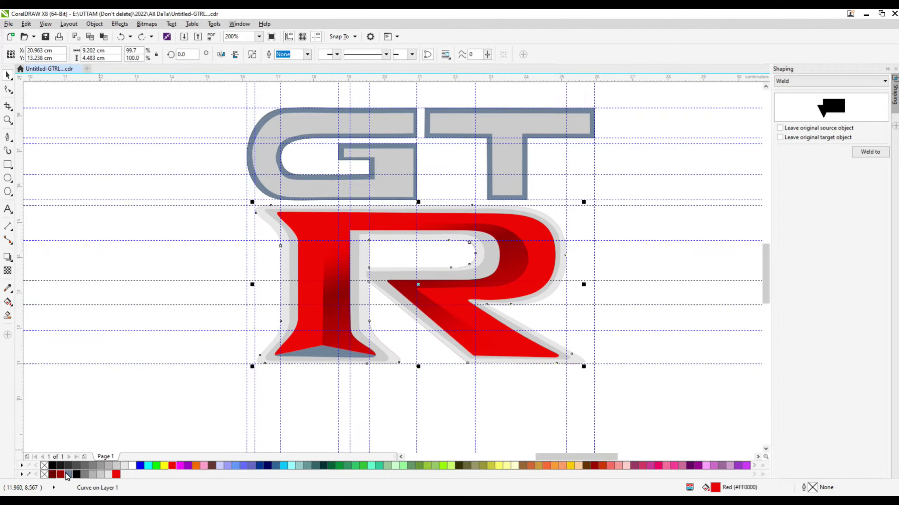
{"action": "left_click", "coordinate": [60, 475]}
{"action": "key", "text": "F11"}
{"action": "left_click_drag", "start_coordinate": [477, 165], "coordinate": [637, 166]}
{"action": "left_click", "coordinate": [601, 179]}
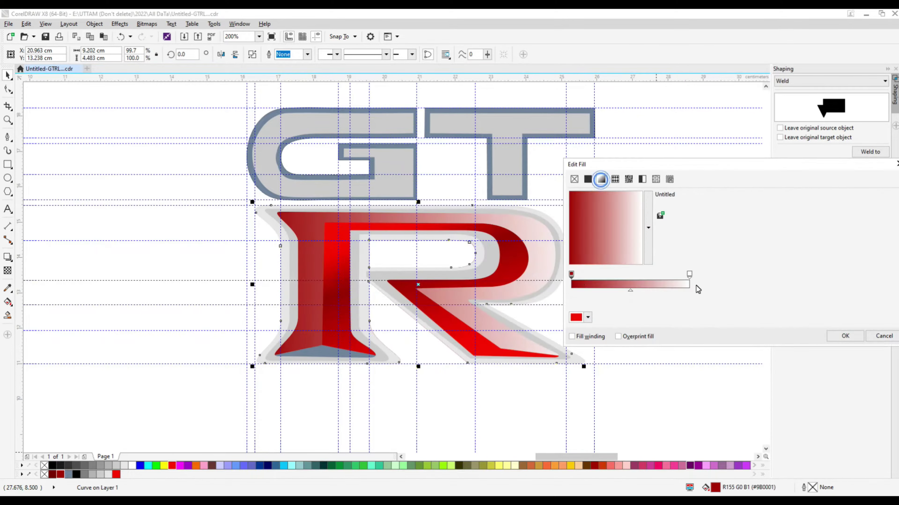
{"action": "left_click", "coordinate": [689, 275]}
{"action": "left_click", "coordinate": [587, 317]}
{"action": "left_click", "coordinate": [607, 349]}
{"action": "left_click", "coordinate": [506, 354]}
{"action": "left_click", "coordinate": [678, 280]}
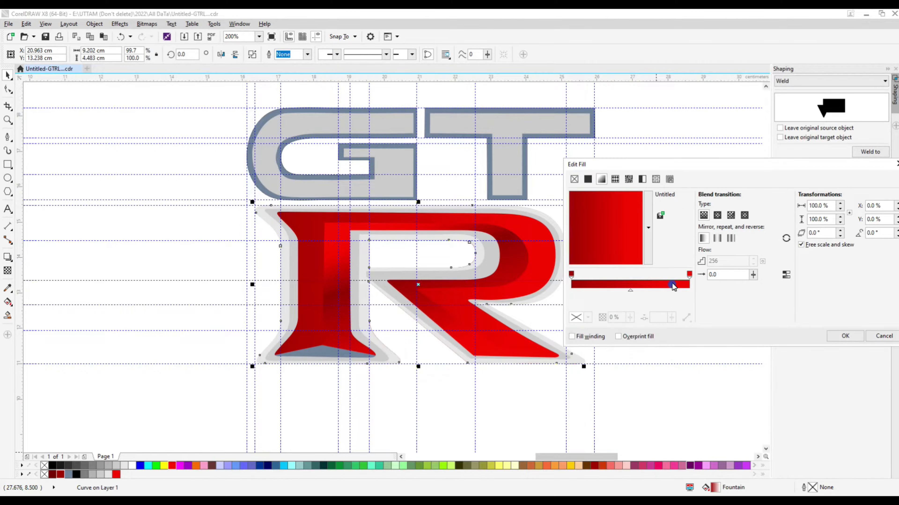
Add a bright red middle stop to the fountain fill of the R's main face and recolour its end stop dark red
{"action": "double_click", "coordinate": [620, 285]}
{"action": "left_click", "coordinate": [587, 317]}
{"action": "left_click", "coordinate": [616, 372]}
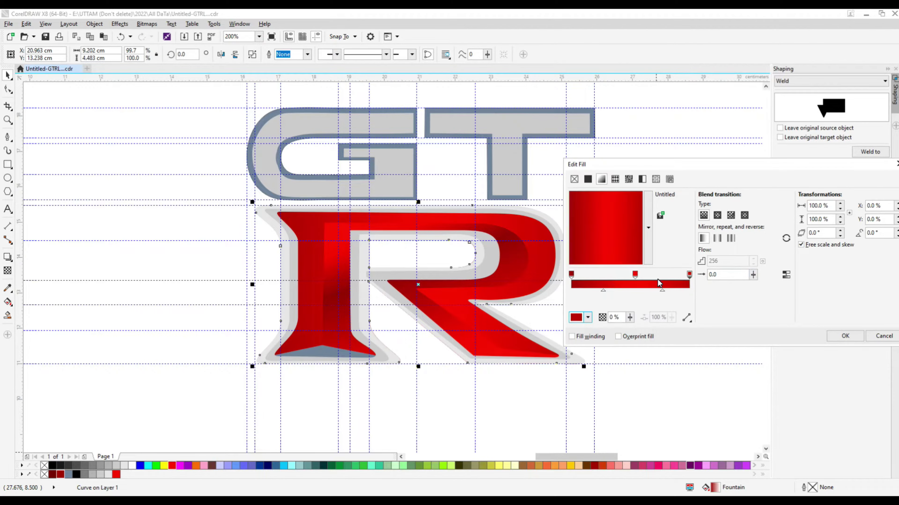
{"action": "left_click", "coordinate": [588, 317]}
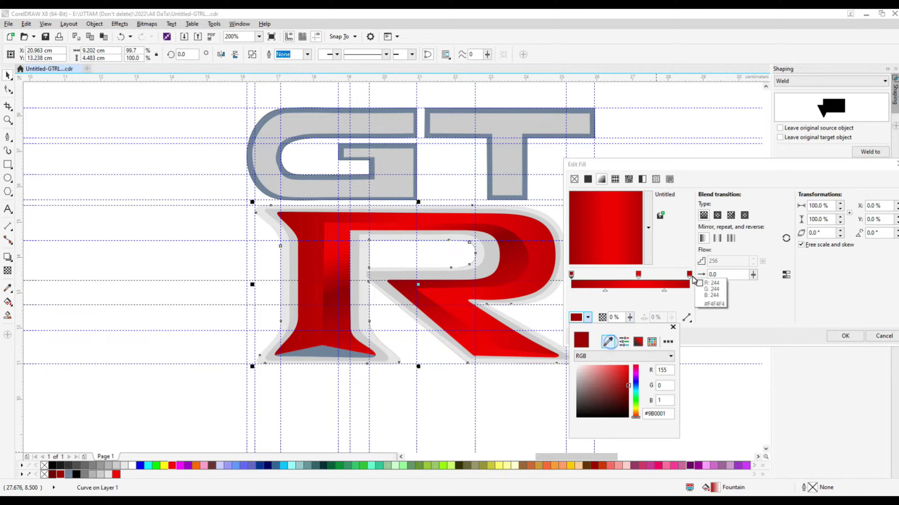
{"action": "left_click", "coordinate": [623, 282]}
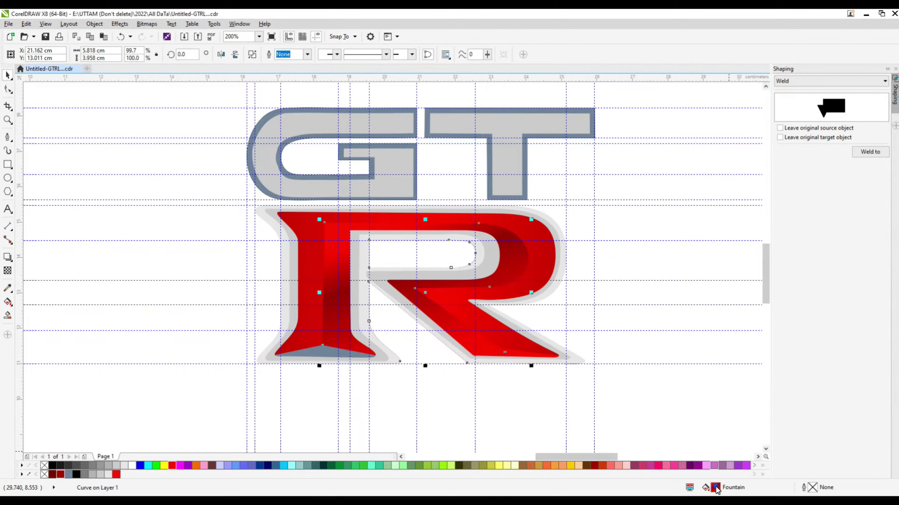
In the fountain fill of the R's inner shading shape, shift the dark stop and add a second dark stop with bright red between
{"action": "left_click", "coordinate": [595, 262]}
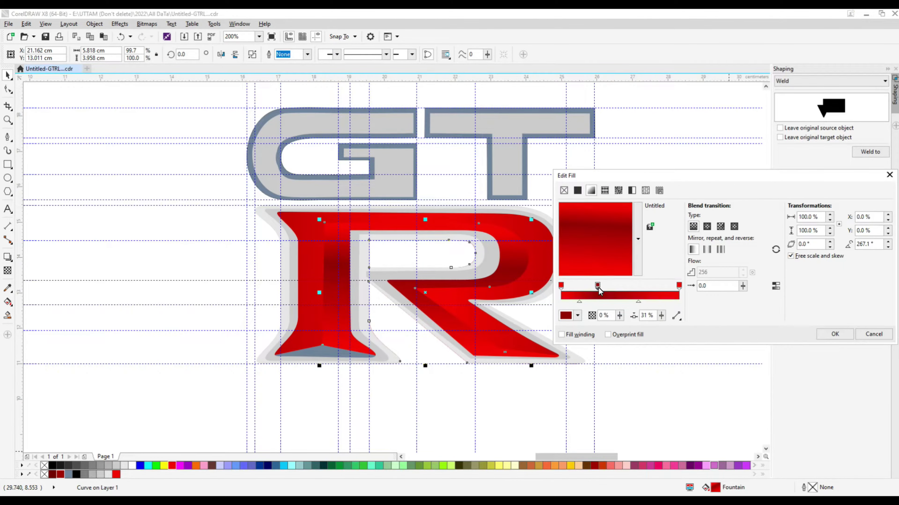
{"action": "left_click_drag", "start_coordinate": [602, 297], "coordinate": [583, 297]}
{"action": "double_click", "coordinate": [644, 296]}
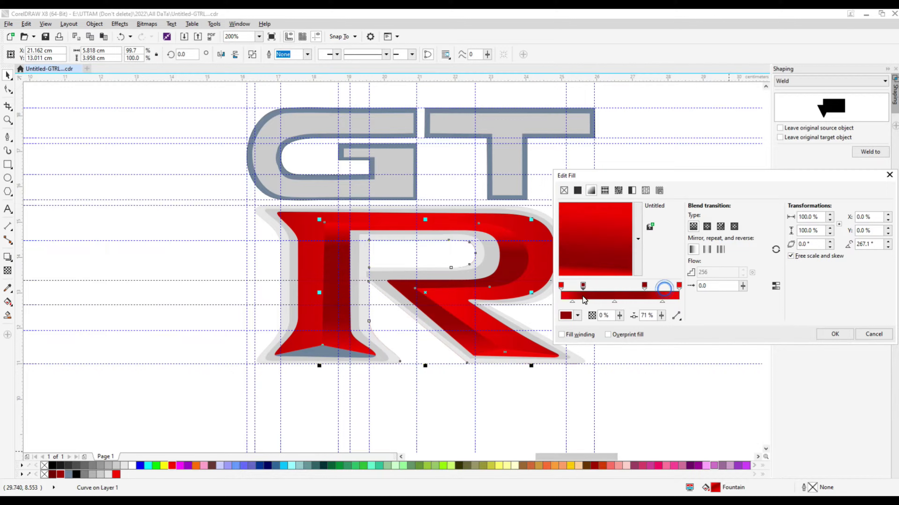
{"action": "left_click", "coordinate": [676, 297]}
{"action": "left_click_drag", "start_coordinate": [644, 285], "coordinate": [660, 286]}
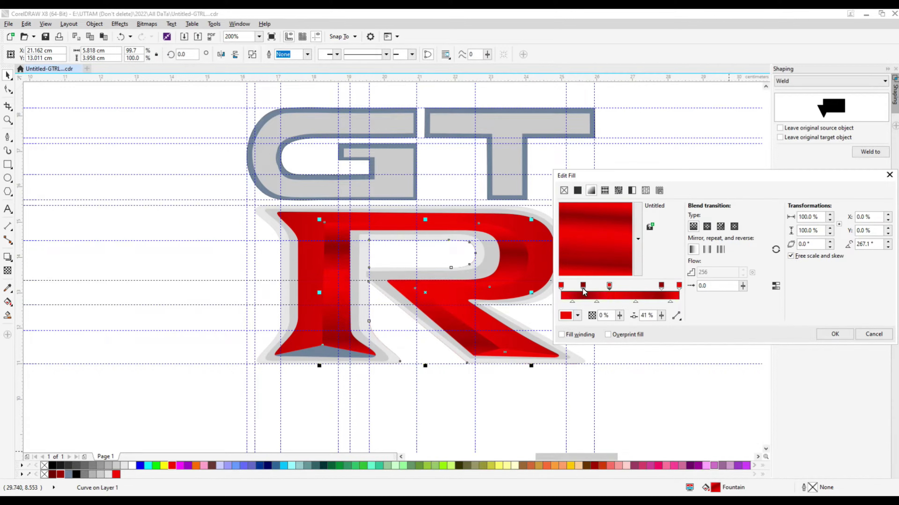
Move the first dark stop closer to the gradient's start and recolour the start stop with a sampled dark red
{"action": "double_click", "coordinate": [574, 297]}
{"action": "left_click", "coordinate": [576, 315]}
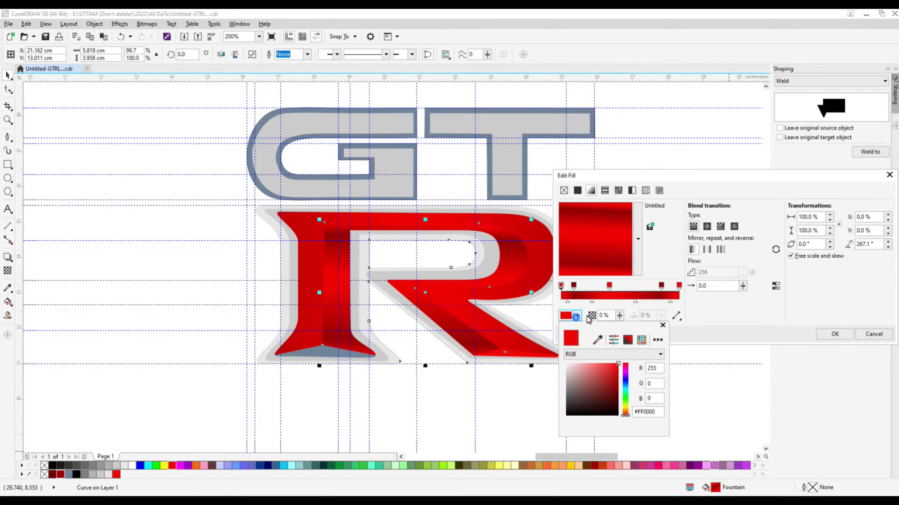
{"action": "left_click", "coordinate": [598, 341]}
{"action": "left_click", "coordinate": [574, 293]}
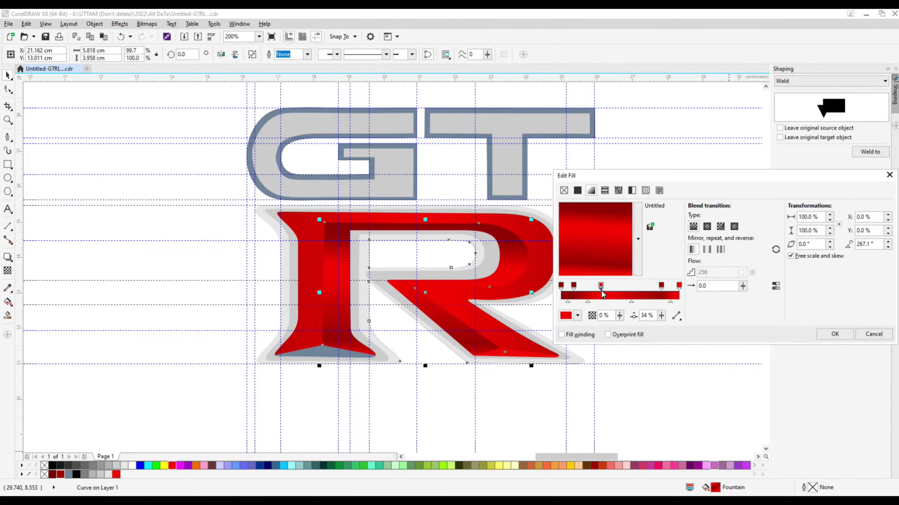
Set the gradient's end stop to dark red, rearrange the inner stops to alternate bright and dark red, and apply the fill
{"action": "left_click", "coordinate": [577, 315]}
{"action": "left_click", "coordinate": [603, 297]}
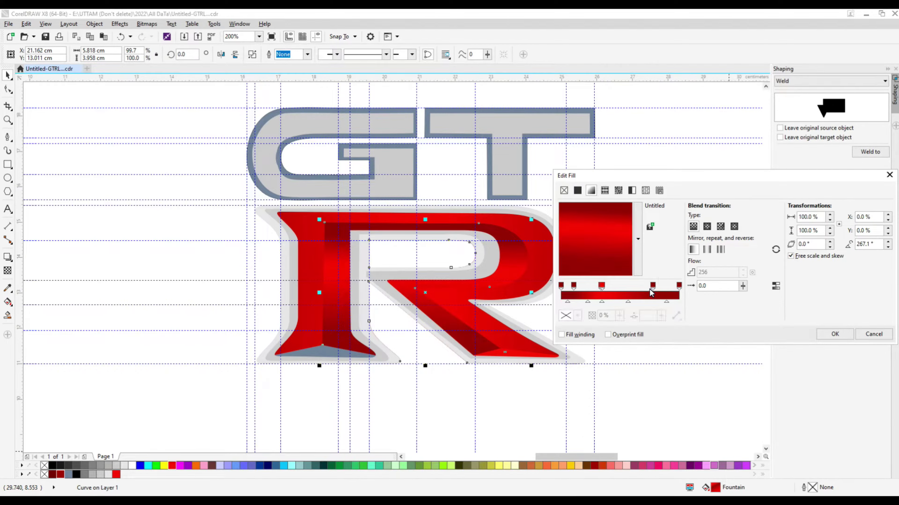
{"action": "left_click_drag", "start_coordinate": [629, 297], "coordinate": [652, 298]}
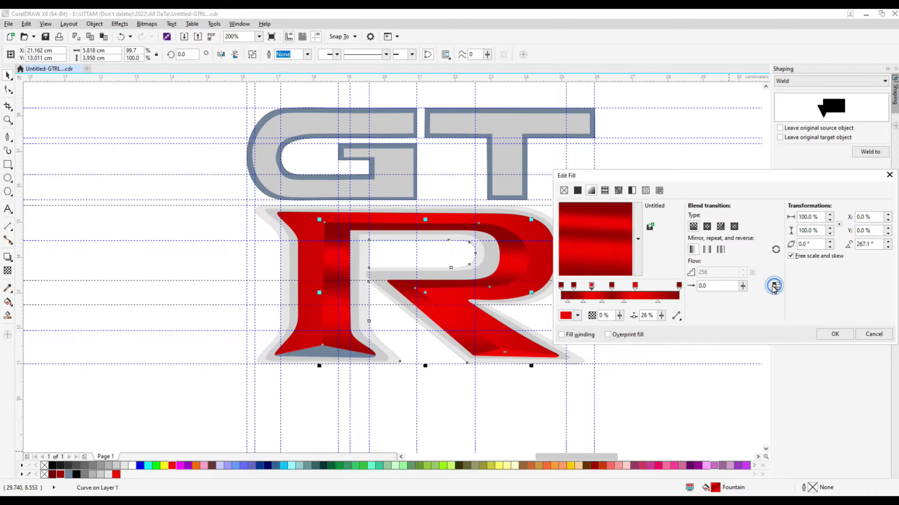
{"action": "left_click_drag", "start_coordinate": [641, 293], "coordinate": [658, 296]}
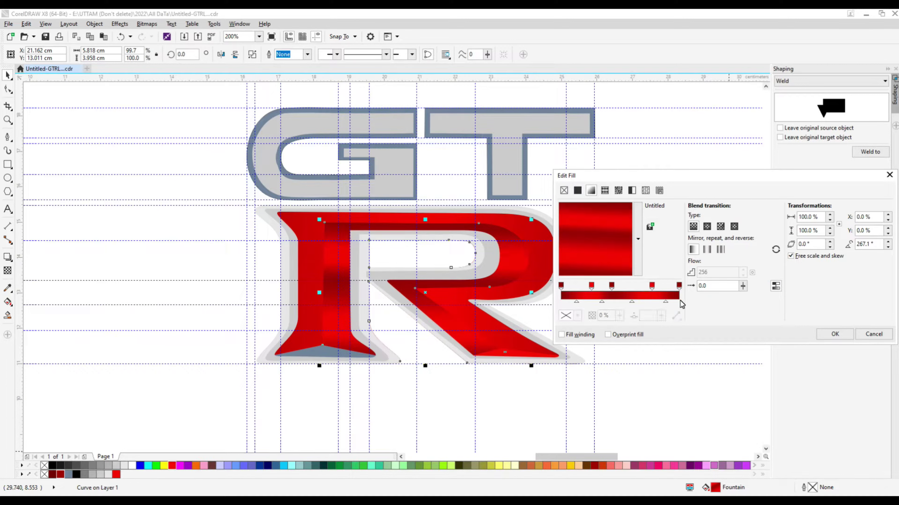
{"action": "left_click", "coordinate": [835, 334]}
Undo the dark red fill on the R's outer shapes and fill its two base facets with red
{"action": "left_click", "coordinate": [506, 360]}
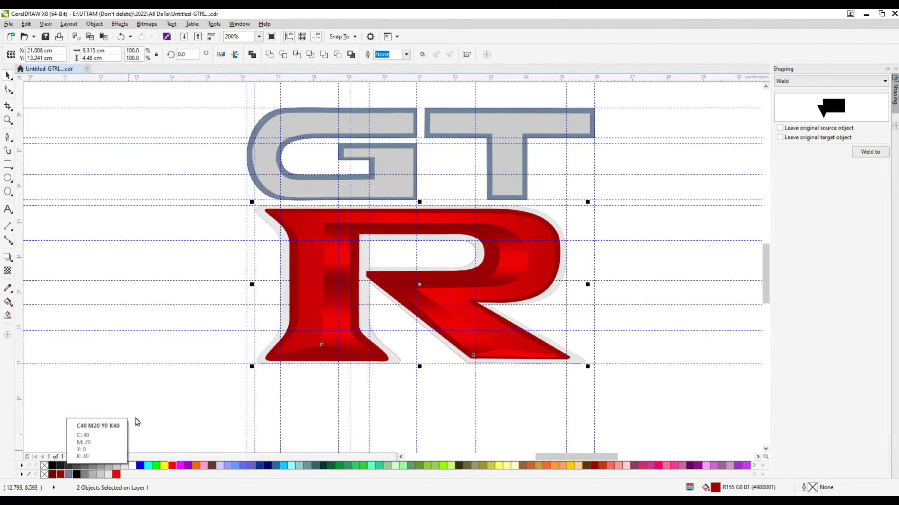
{"action": "left_click", "coordinate": [61, 474]}
{"action": "key", "text": "ctrl+z"}
{"action": "left_click", "coordinate": [491, 359], "text": "shift"}
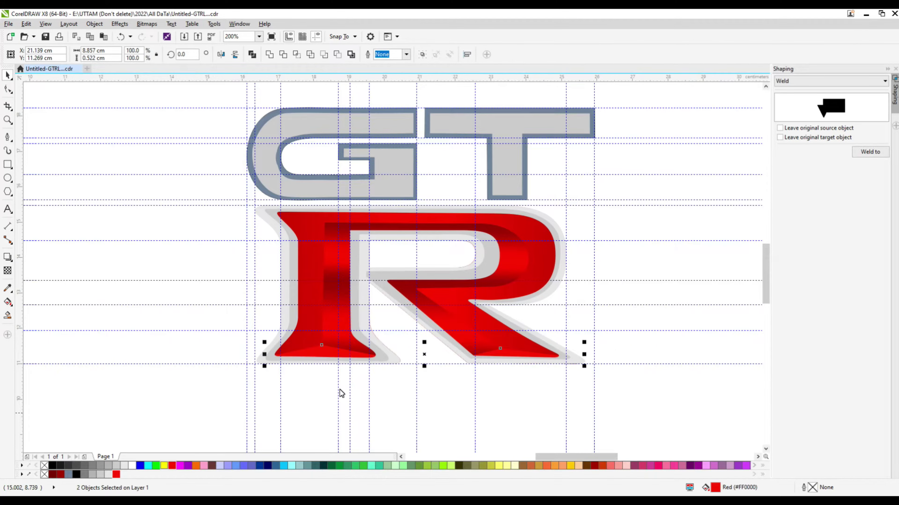
Sample a bright red from the R's face with the Color Eyedropper and apply it to both base facets
{"action": "left_click", "coordinate": [14, 287]}
{"action": "left_click", "coordinate": [509, 283]}
{"action": "left_click", "coordinate": [325, 353]}
{"action": "scroll", "coordinate": [489, 348], "scroll_direction": "up", "scroll_amount": 2}
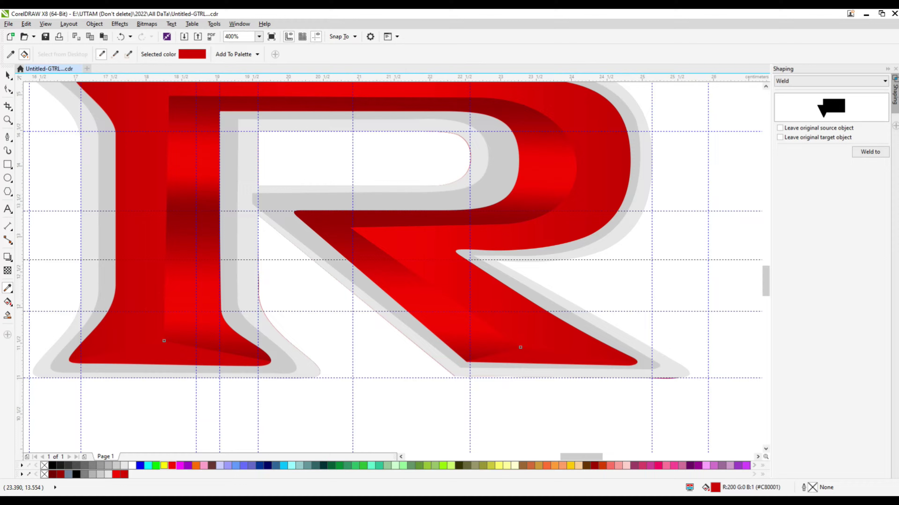
{"action": "left_click", "coordinate": [556, 219]}
{"action": "left_click", "coordinate": [220, 360]}
{"action": "key", "text": "i"}
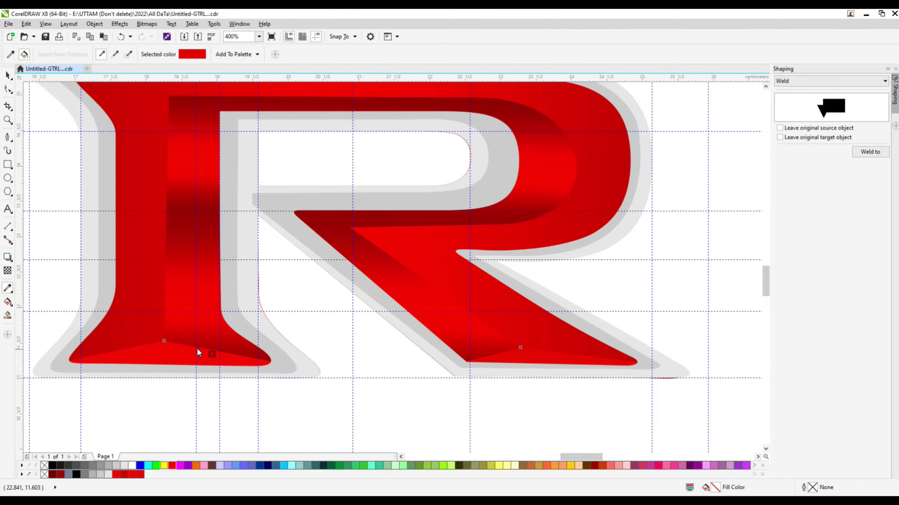
{"action": "scroll", "coordinate": [521, 378], "scroll_direction": "down", "scroll_amount": 2}
{"action": "key", "text": "space"}
Reshape the nodes of the red gradient outline at the tip of the R's leg to follow the light grey edge
{"action": "left_click", "coordinate": [644, 286]}
{"action": "scroll", "coordinate": [610, 385], "scroll_direction": "up", "scroll_amount": 4}
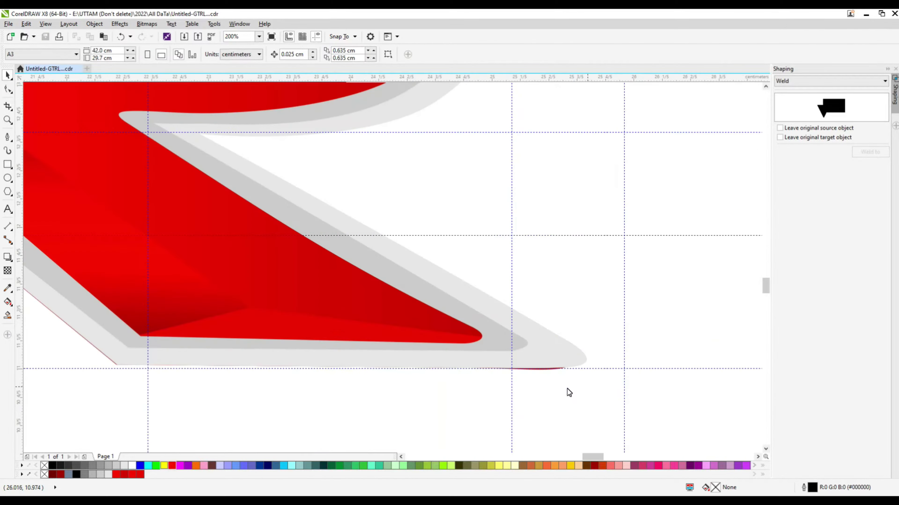
{"action": "left_click", "coordinate": [543, 373]}
{"action": "scroll", "coordinate": [543, 372], "scroll_direction": "up", "scroll_amount": 2}
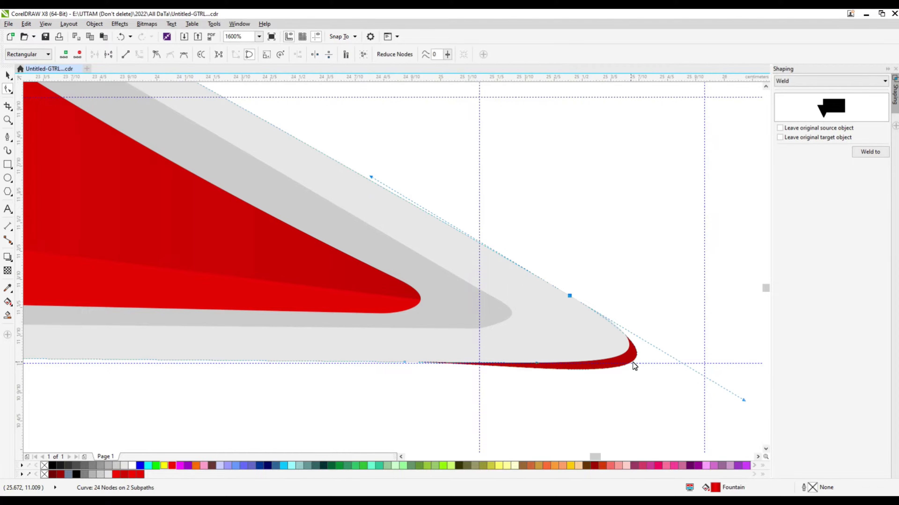
{"action": "left_click_drag", "start_coordinate": [629, 350], "coordinate": [628, 348]}
{"action": "scroll", "coordinate": [504, 365], "scroll_direction": "up", "scroll_amount": 2}
{"action": "scroll", "coordinate": [475, 358], "scroll_direction": "up", "scroll_amount": 1}
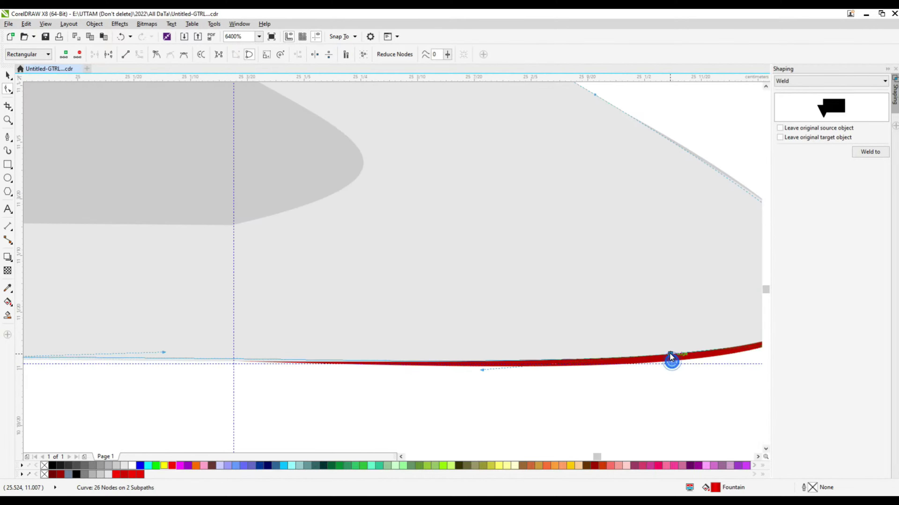
{"action": "scroll", "coordinate": [690, 350], "scroll_direction": "down", "scroll_amount": 1}
{"action": "scroll", "coordinate": [667, 341], "scroll_direction": "up", "scroll_amount": 1}
{"action": "scroll", "coordinate": [666, 341], "scroll_direction": "up", "scroll_amount": 2}
{"action": "scroll", "coordinate": [681, 346], "scroll_direction": "down", "scroll_amount": 14}
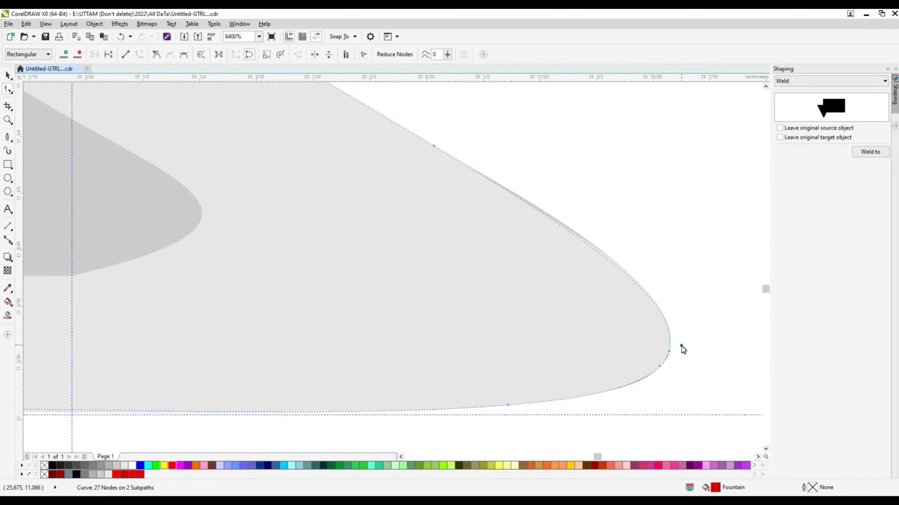
{"action": "key", "text": "space"}
{"action": "key", "text": "Escape"}
Weld the blue-grey border pieces of the G and those of the T into a single curve for each letter
{"action": "left_click_drag", "start_coordinate": [457, 285], "coordinate": [457, 282]}
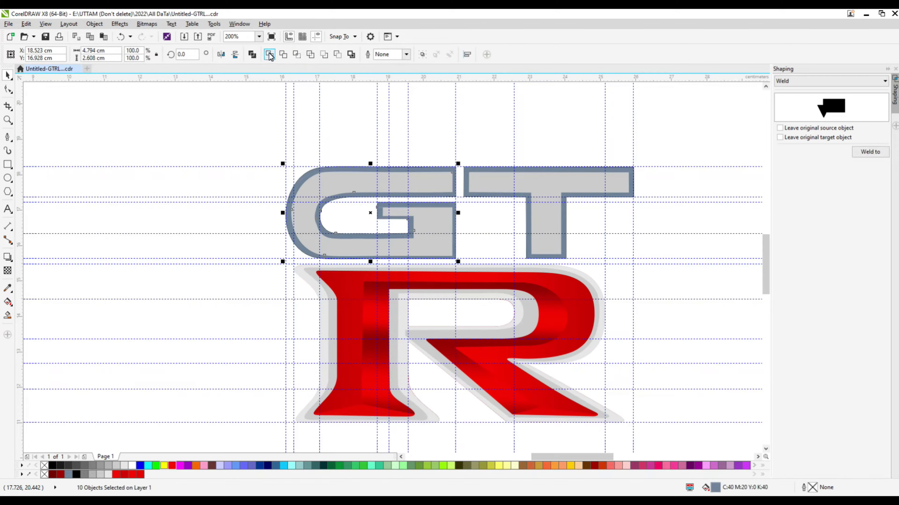
{"action": "left_click_drag", "start_coordinate": [702, 137], "coordinate": [457, 264]}
{"action": "left_click", "coordinate": [268, 55]}
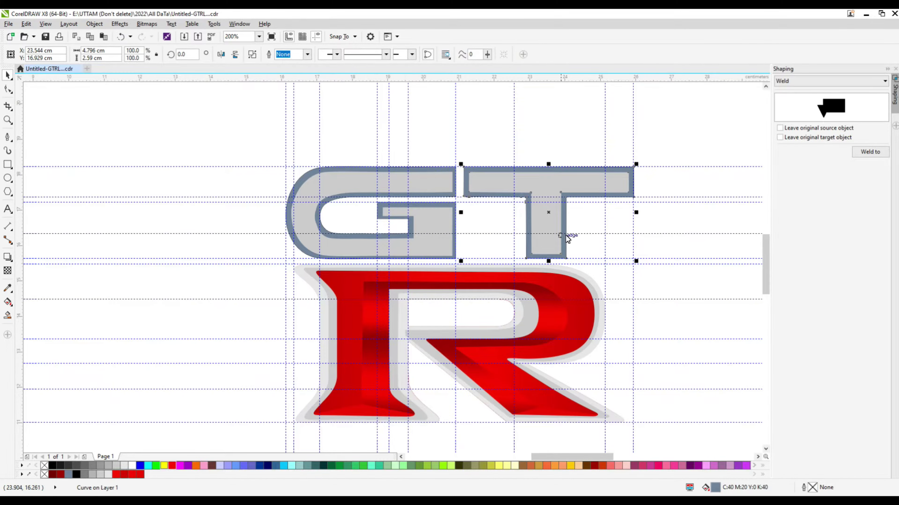
Widen the T's stem by moving the outer and inner corner nodes along its right side outward
{"action": "scroll", "coordinate": [567, 241], "scroll_direction": "up", "scroll_amount": 1}
{"action": "key", "text": "F10"}
{"action": "scroll", "coordinate": [542, 229], "scroll_direction": "up", "scroll_amount": 1}
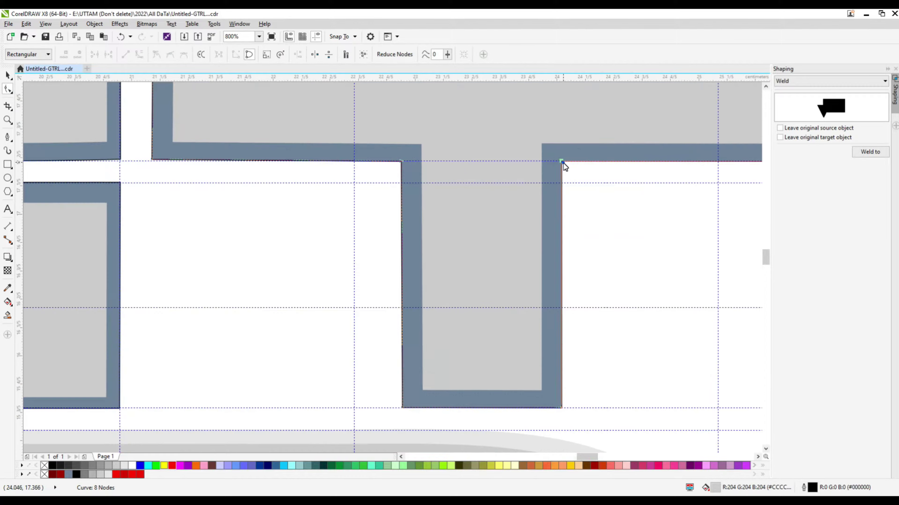
{"action": "left_click_drag", "start_coordinate": [563, 162], "coordinate": [594, 161]}
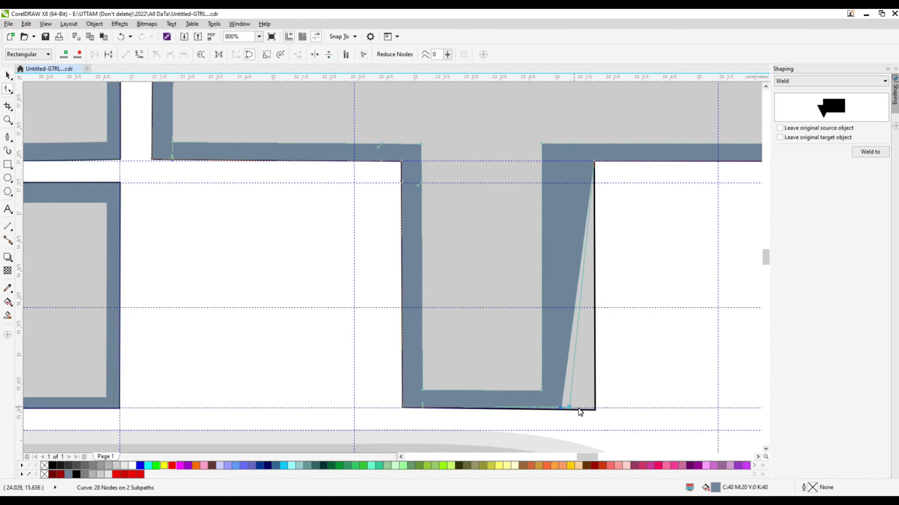
{"action": "left_click_drag", "start_coordinate": [542, 391], "coordinate": [568, 391]}
{"action": "left_click_drag", "start_coordinate": [544, 147], "coordinate": [569, 145]}
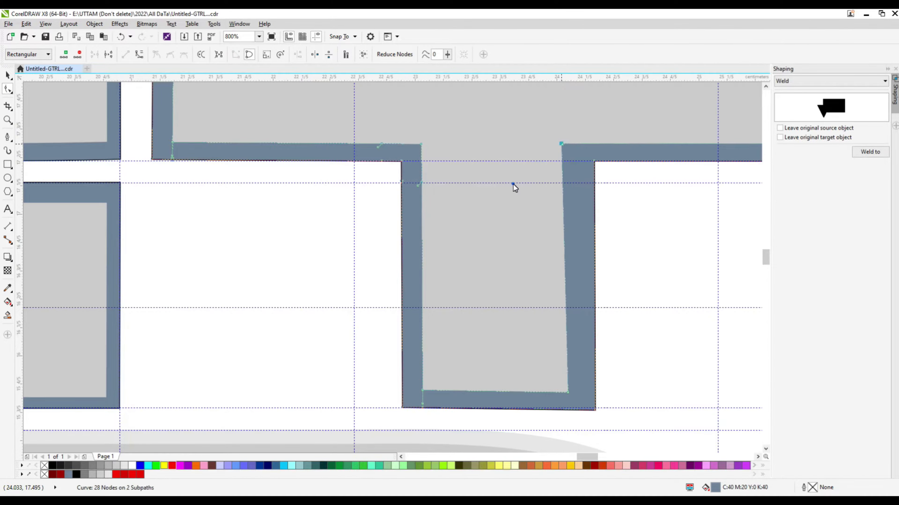
{"action": "scroll", "coordinate": [567, 147], "scroll_direction": "up", "scroll_amount": 1}
{"action": "scroll", "coordinate": [568, 147], "scroll_direction": "down", "scroll_amount": 2}
{"action": "key", "text": "space"}
{"action": "left_click_drag", "start_coordinate": [424, 161], "coordinate": [416, 181]}
{"action": "scroll", "coordinate": [341, 157], "scroll_direction": "down", "scroll_amount": 1}
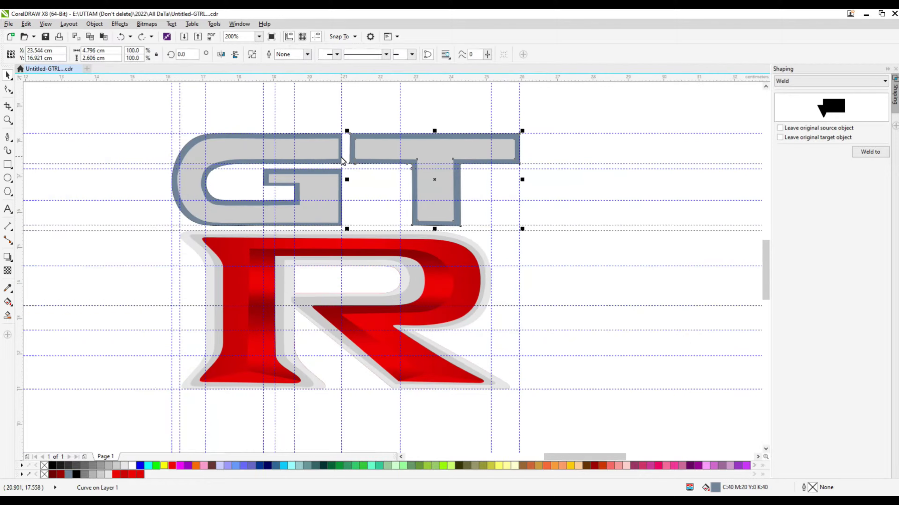
Fill the G's welded border with 30% Black and clean up its stray nodes and subpaths
{"action": "left_click", "coordinate": [326, 153]}
{"action": "scroll", "coordinate": [326, 152], "scroll_direction": "up", "scroll_amount": 1}
{"action": "left_click", "coordinate": [7, 89]}
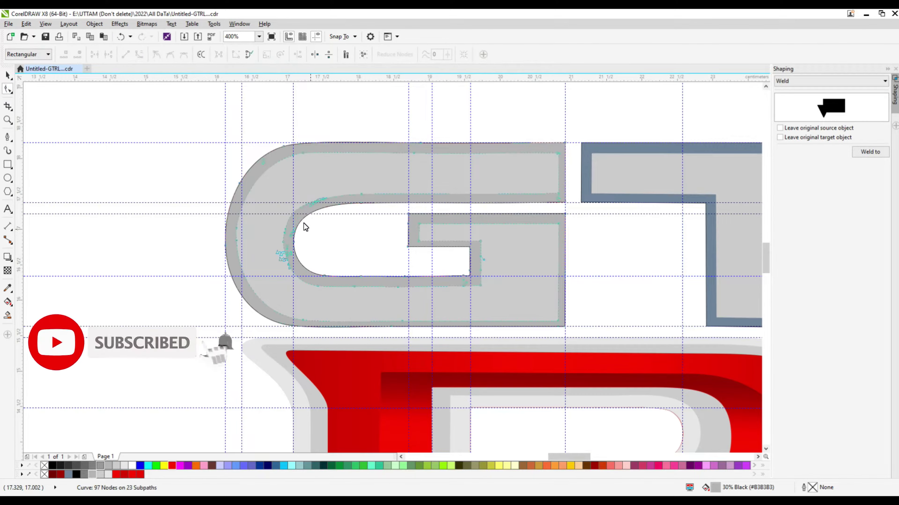
{"action": "scroll", "coordinate": [297, 209], "scroll_direction": "up", "scroll_amount": 1}
{"action": "scroll", "coordinate": [294, 301], "scroll_direction": "up", "scroll_amount": 1}
{"action": "left_click", "coordinate": [293, 300]}
{"action": "scroll", "coordinate": [293, 301], "scroll_direction": "up", "scroll_amount": 1}
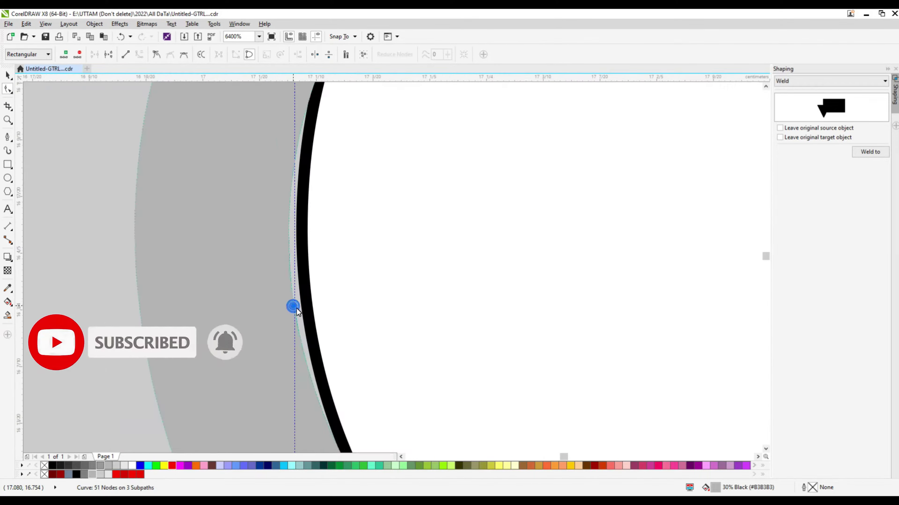
Adjust the nodes of the G's base shape along its inner opening to match the border's edge
{"action": "scroll", "coordinate": [300, 298], "scroll_direction": "down", "scroll_amount": 1}
{"action": "scroll", "coordinate": [517, 255], "scroll_direction": "down", "scroll_amount": 1}
{"action": "scroll", "coordinate": [356, 180], "scroll_direction": "up", "scroll_amount": 2}
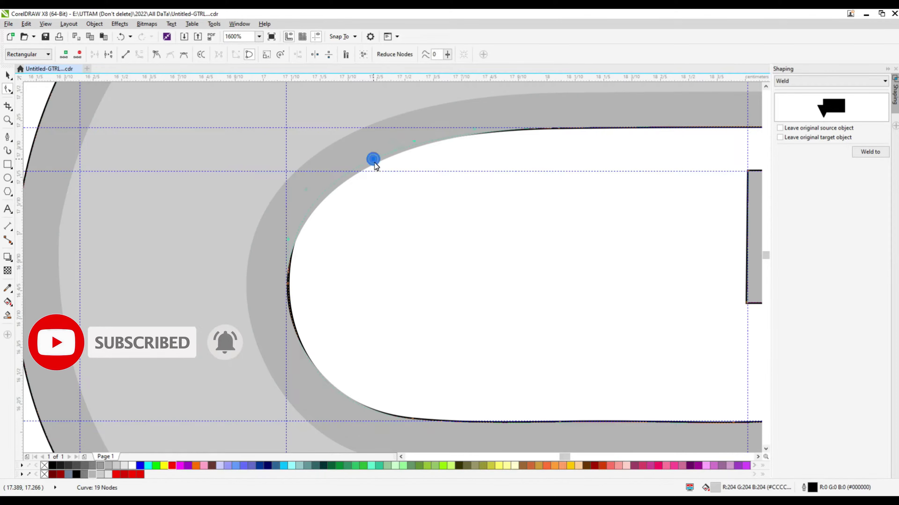
{"action": "scroll", "coordinate": [304, 211], "scroll_direction": "down", "scroll_amount": 1}
{"action": "scroll", "coordinate": [305, 227], "scroll_direction": "down", "scroll_amount": 1}
{"action": "double_click", "coordinate": [517, 285]}
{"action": "scroll", "coordinate": [463, 273], "scroll_direction": "down", "scroll_amount": 1}
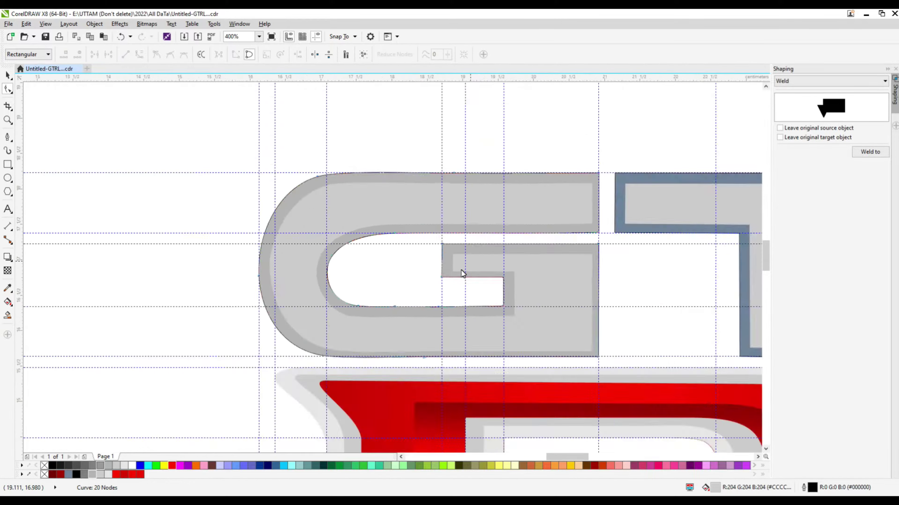
Fill the G's border with 10% Black and draw diagonal Pen lines across the lower corners of its inner bar
{"action": "scroll", "coordinate": [462, 273], "scroll_direction": "up", "scroll_amount": 1}
{"action": "key", "text": "space"}
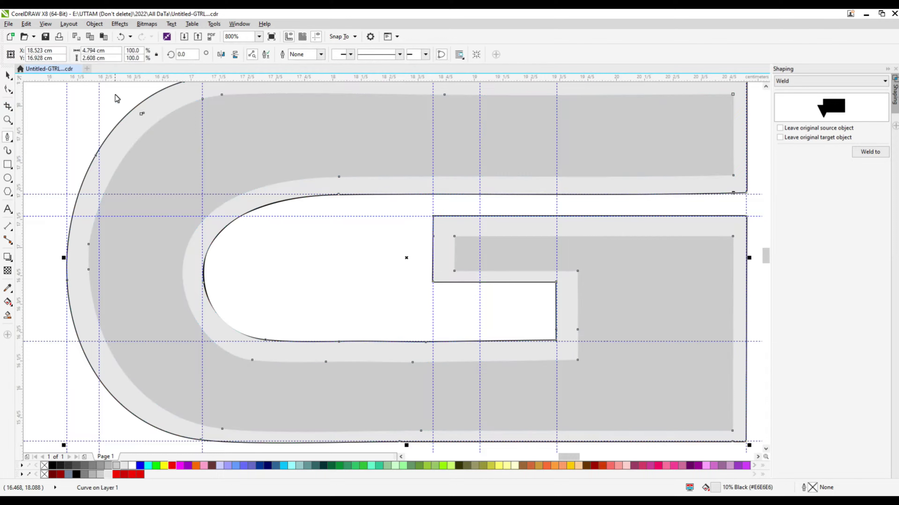
{"action": "key", "text": "space"}
{"action": "scroll", "coordinate": [459, 274], "scroll_direction": "up", "scroll_amount": 3}
{"action": "left_click", "coordinate": [451, 257]}
{"action": "left_click", "coordinate": [291, 356]}
{"action": "scroll", "coordinate": [311, 343], "scroll_direction": "down", "scroll_amount": 2}
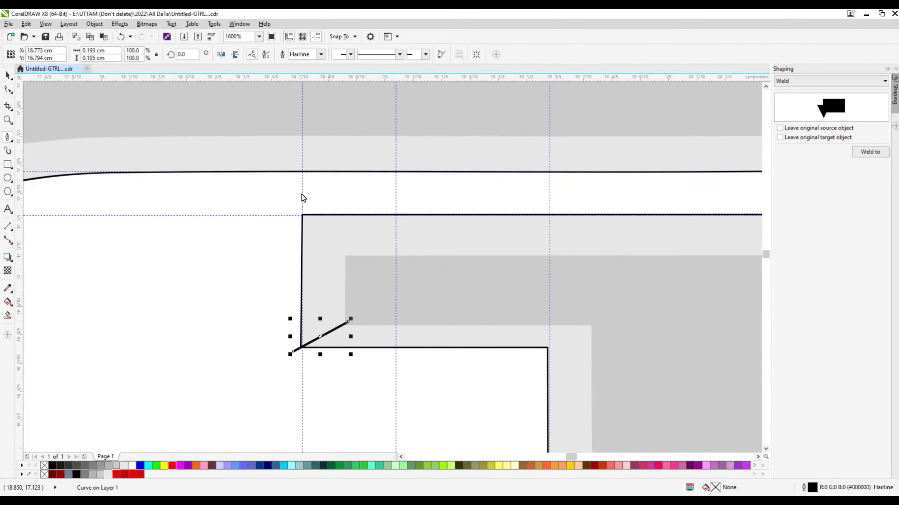
Draw diagonal Pen lines across the inner bar's upper corner and both end corners of the G's upper arm
{"action": "left_click", "coordinate": [302, 214]}
{"action": "left_click", "coordinate": [360, 269]}
{"action": "scroll", "coordinate": [531, 237], "scroll_direction": "right", "scroll_amount": 5}
{"action": "left_click", "coordinate": [487, 285]}
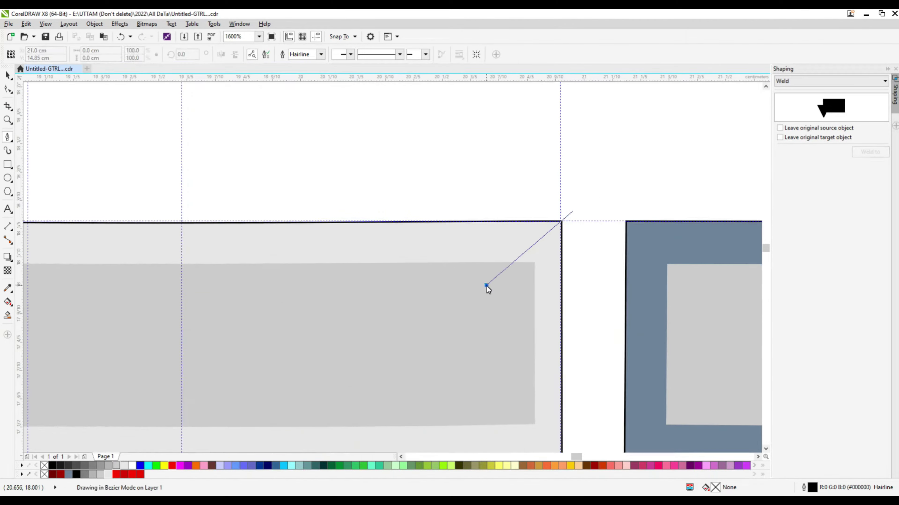
{"action": "scroll", "coordinate": [481, 312], "scroll_direction": "down", "scroll_amount": 2}
{"action": "left_click", "coordinate": [457, 315]}
{"action": "left_click", "coordinate": [518, 367]}
Delete the stray nodes at the end of the G's upper arm and move the border's inner corners inward toward the diagonals
{"action": "key", "text": "F10"}
{"action": "scroll", "coordinate": [474, 331], "scroll_direction": "up", "scroll_amount": 1}
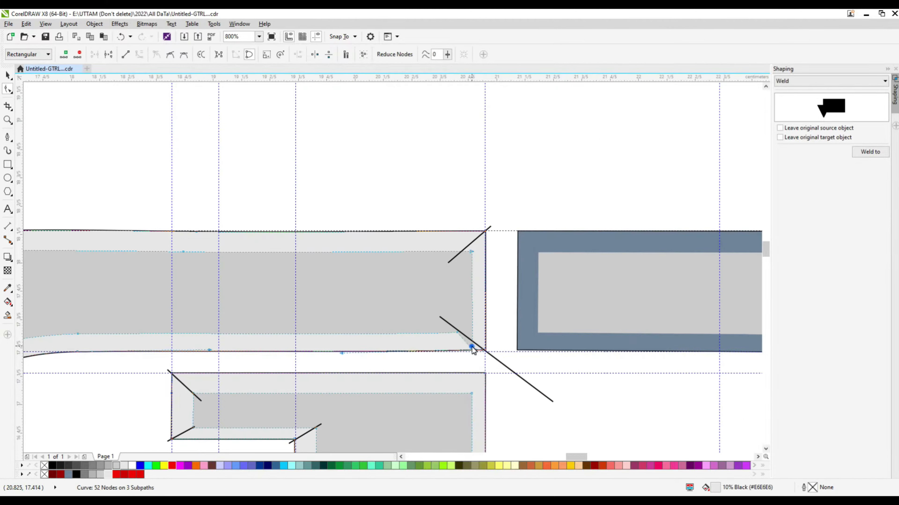
{"action": "scroll", "coordinate": [474, 351], "scroll_direction": "up", "scroll_amount": 2}
{"action": "key", "text": "ctrl+z"}
{"action": "key", "text": "Delete"}
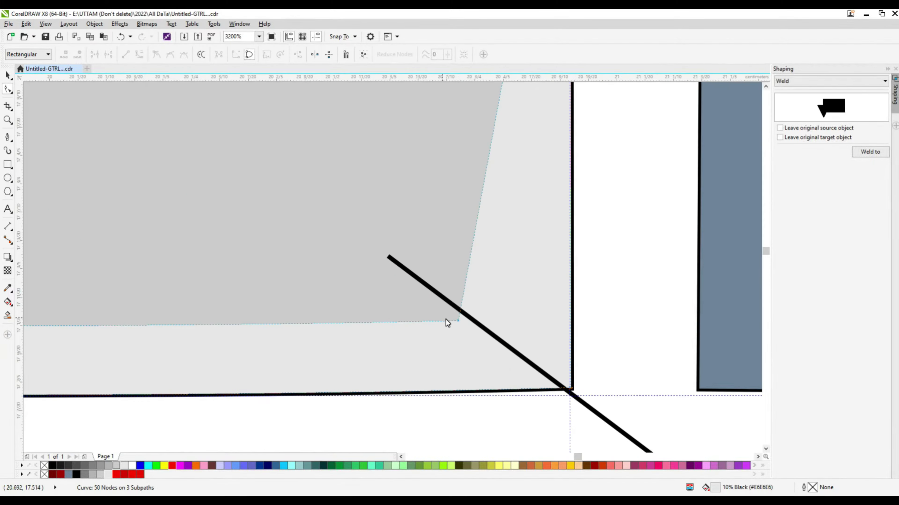
Move the inner corners of the G's inner bar end inward and delete a stray node along the border's lower inner edge
{"action": "scroll", "coordinate": [446, 319], "scroll_direction": "down", "scroll_amount": 1}
{"action": "scroll", "coordinate": [468, 158], "scroll_direction": "down", "scroll_amount": 1}
{"action": "scroll", "coordinate": [516, 279], "scroll_direction": "down", "scroll_amount": 1}
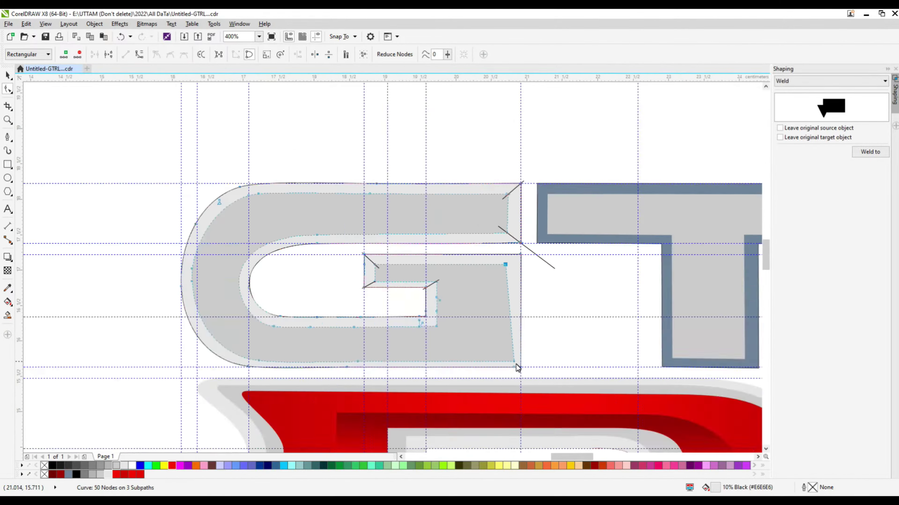
{"action": "scroll", "coordinate": [493, 350], "scroll_direction": "up", "scroll_amount": 1}
{"action": "scroll", "coordinate": [493, 351], "scroll_direction": "down", "scroll_amount": 1}
{"action": "scroll", "coordinate": [484, 350], "scroll_direction": "up", "scroll_amount": 1}
{"action": "double_click", "coordinate": [494, 353]}
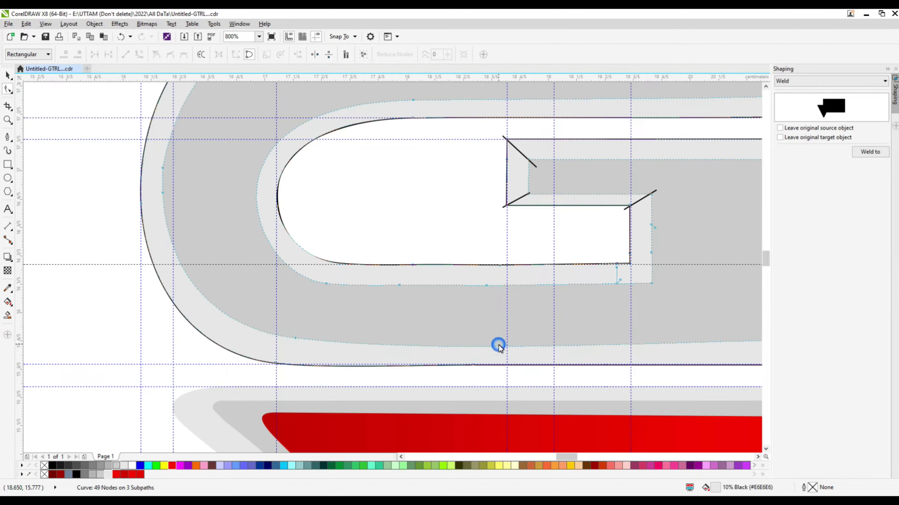
Delete the stray nodes of the G's border at the lower inside corner of its opening
{"action": "scroll", "coordinate": [496, 346], "scroll_direction": "down", "scroll_amount": 1}
{"action": "scroll", "coordinate": [521, 305], "scroll_direction": "up", "scroll_amount": 4}
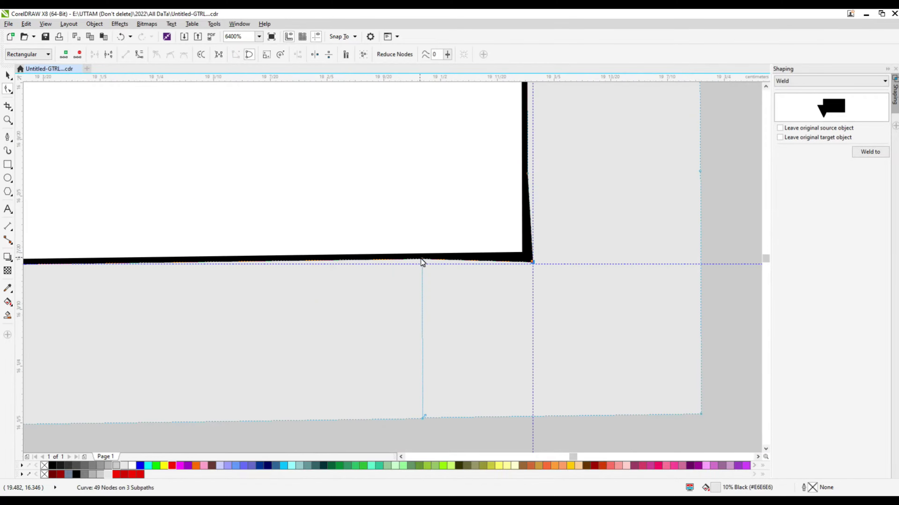
{"action": "double_click", "coordinate": [422, 262]}
{"action": "scroll", "coordinate": [494, 241], "scroll_direction": "down", "scroll_amount": 3}
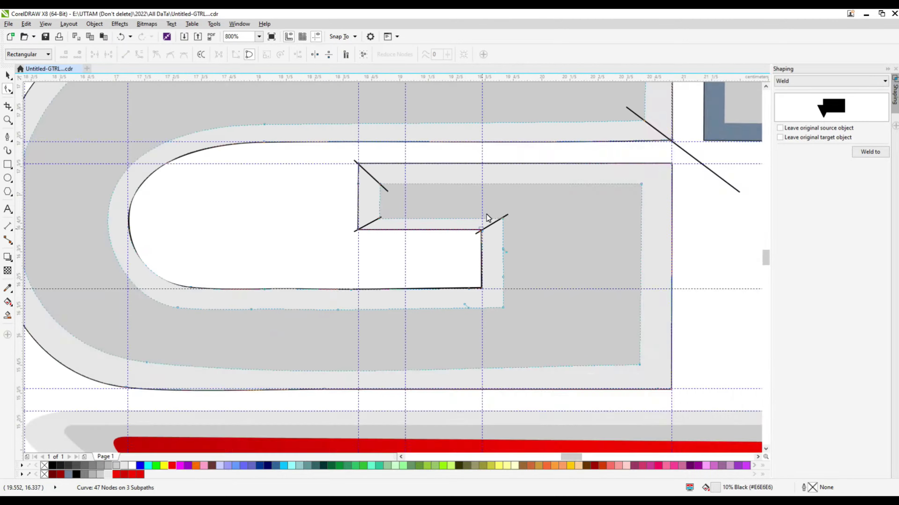
Adjust the end of the short diagonal line at the G inner bar's inside corner to run through the border's corners
{"action": "scroll", "coordinate": [458, 242], "scroll_direction": "up", "scroll_amount": 6}
{"action": "left_click", "coordinate": [460, 244]}
{"action": "scroll", "coordinate": [459, 244], "scroll_direction": "down", "scroll_amount": 3}
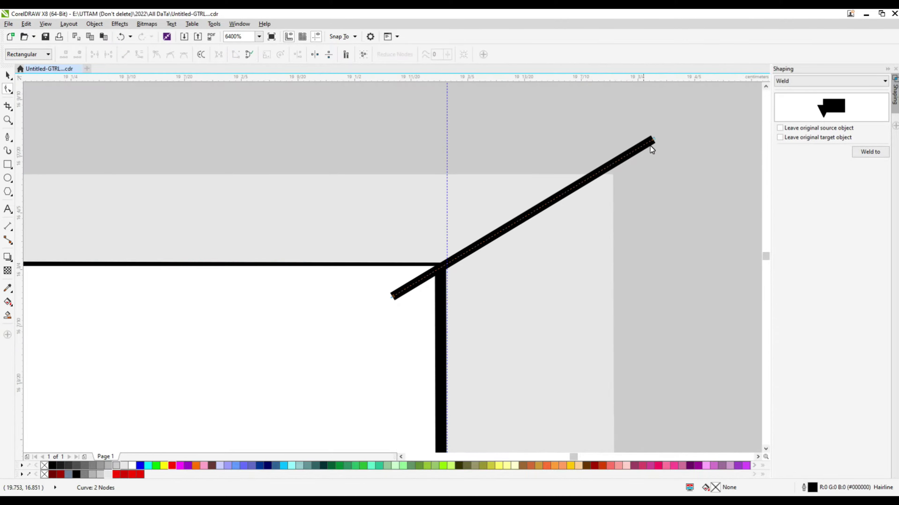
{"action": "scroll", "coordinate": [450, 202], "scroll_direction": "down", "scroll_amount": 3}
{"action": "scroll", "coordinate": [336, 147], "scroll_direction": "up", "scroll_amount": 1}
{"action": "key", "text": "space"}
{"action": "scroll", "coordinate": [571, 352], "scroll_direction": "down", "scroll_amount": 2}
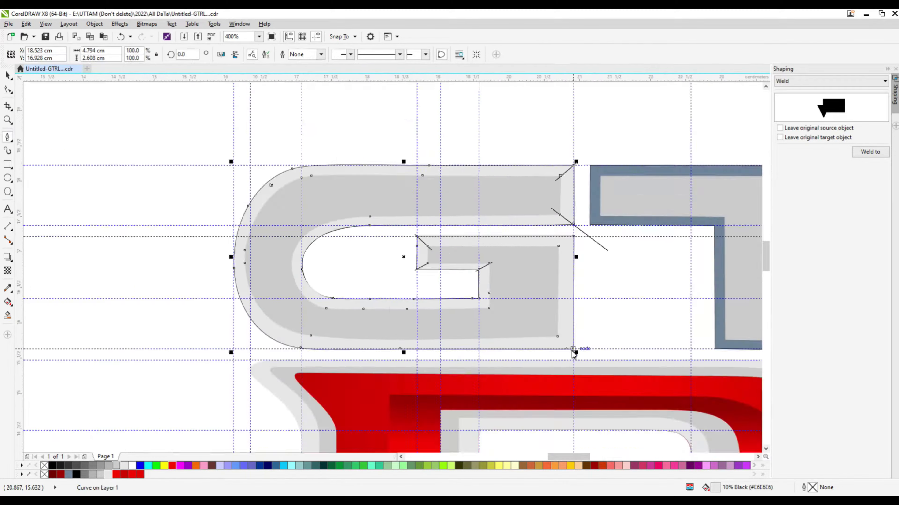
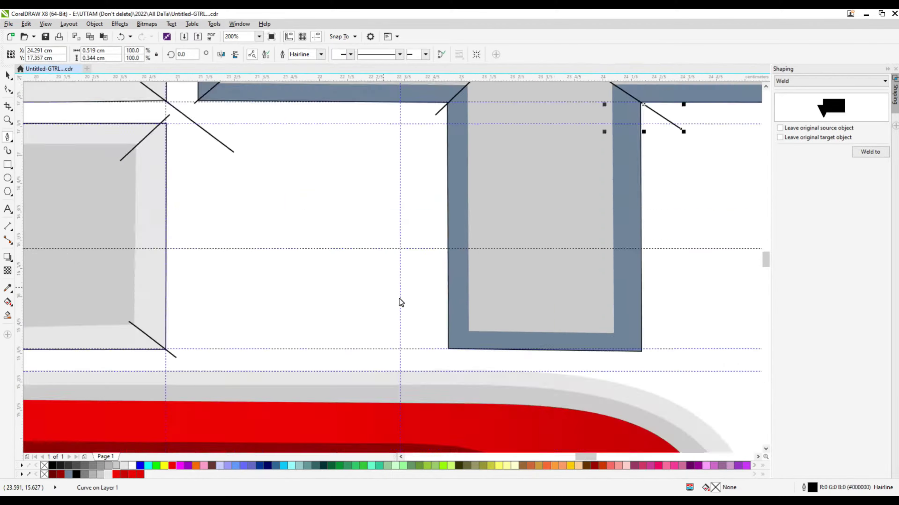
Draw diagonal Pen lines across both lower corners of the T's stem and select the T's border for node editing
{"action": "scroll", "coordinate": [495, 426], "scroll_direction": "up", "scroll_amount": 2}
{"action": "scroll", "coordinate": [594, 348], "scroll_direction": "down", "scroll_amount": 2}
{"action": "left_click", "coordinate": [654, 392]}
{"action": "key", "text": "F10"}
{"action": "left_click", "coordinate": [466, 362]}
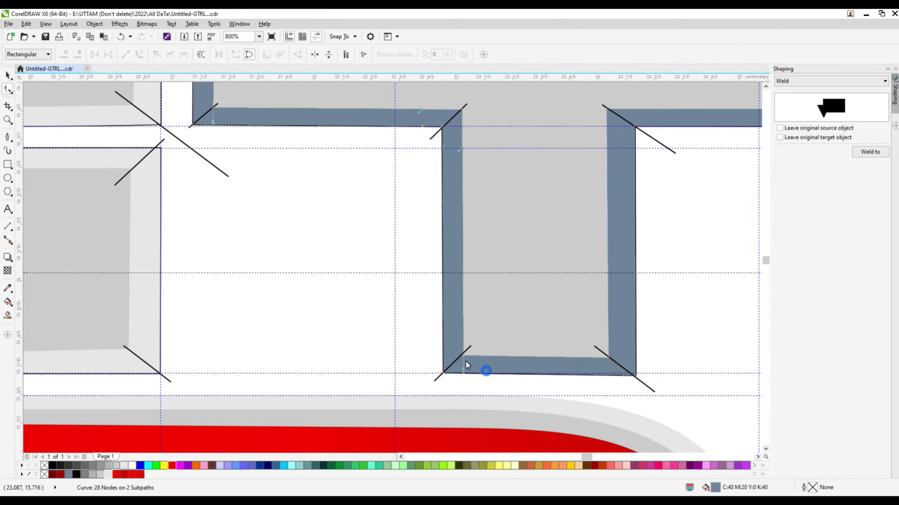
{"action": "scroll", "coordinate": [466, 362], "scroll_direction": "up", "scroll_amount": 1}
{"action": "scroll", "coordinate": [467, 352], "scroll_direction": "up", "scroll_amount": 1}
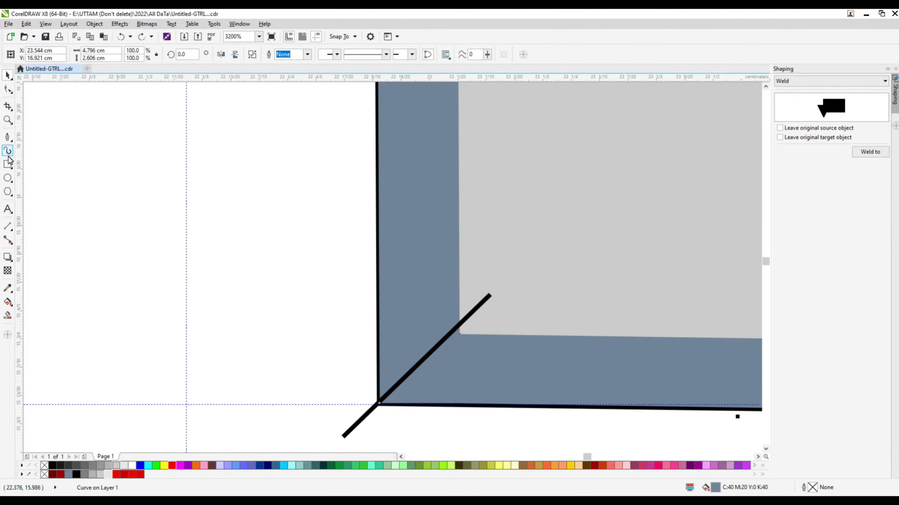
{"action": "key", "text": "F6"}
{"action": "left_click_drag", "start_coordinate": [513, 338], "coordinate": [432, 389]}
{"action": "key", "text": "ctrl+z"}
Delete the stray nodes of the T's border at the stem's lower-left inner corner
{"action": "key", "text": "F10"}
{"action": "scroll", "coordinate": [469, 364], "scroll_direction": "up", "scroll_amount": 2}
{"action": "scroll", "coordinate": [470, 280], "scroll_direction": "down", "scroll_amount": 2}
{"action": "scroll", "coordinate": [463, 288], "scroll_direction": "down", "scroll_amount": 1}
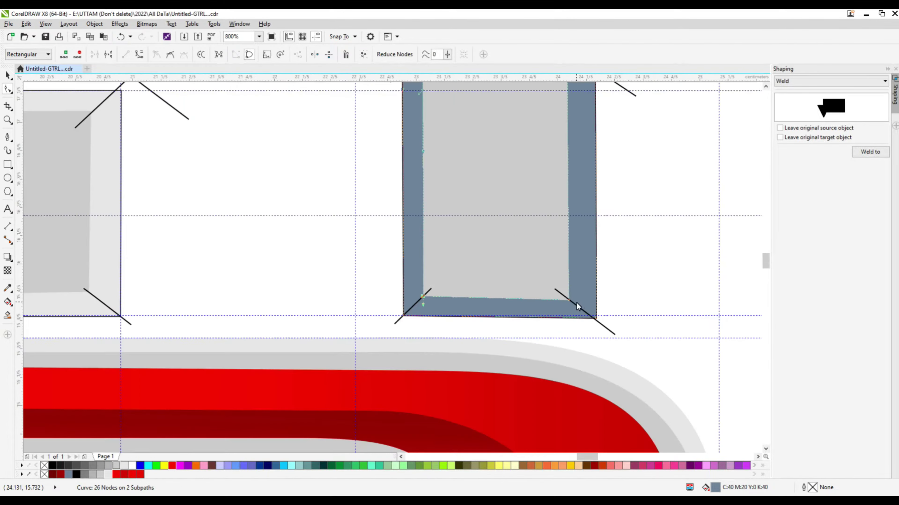
Move the inner corners of the T stem's foot inward and fit the diagonal lines to the border's corners
{"action": "scroll", "coordinate": [566, 297], "scroll_direction": "up", "scroll_amount": 1}
{"action": "left_click", "coordinate": [556, 291]}
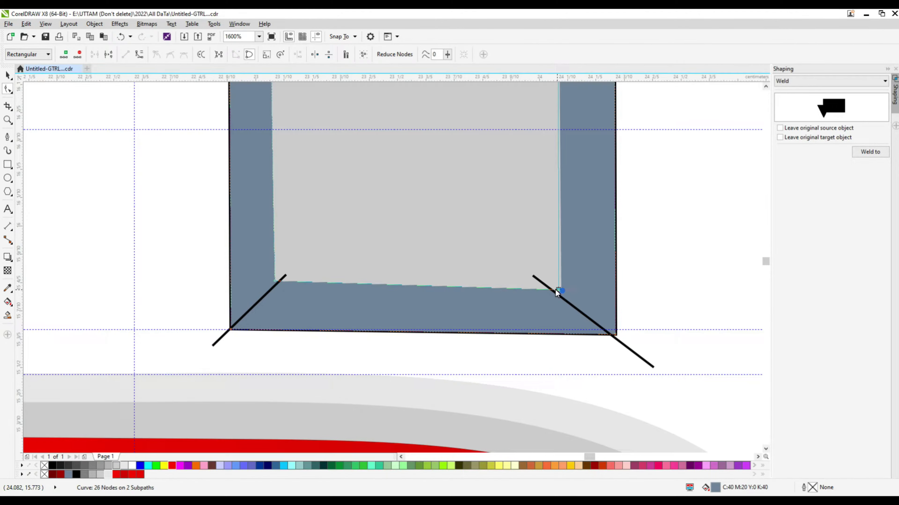
{"action": "left_click", "coordinate": [651, 369]}
{"action": "scroll", "coordinate": [540, 284], "scroll_direction": "up", "scroll_amount": 2}
{"action": "scroll", "coordinate": [302, 236], "scroll_direction": "down", "scroll_amount": 4}
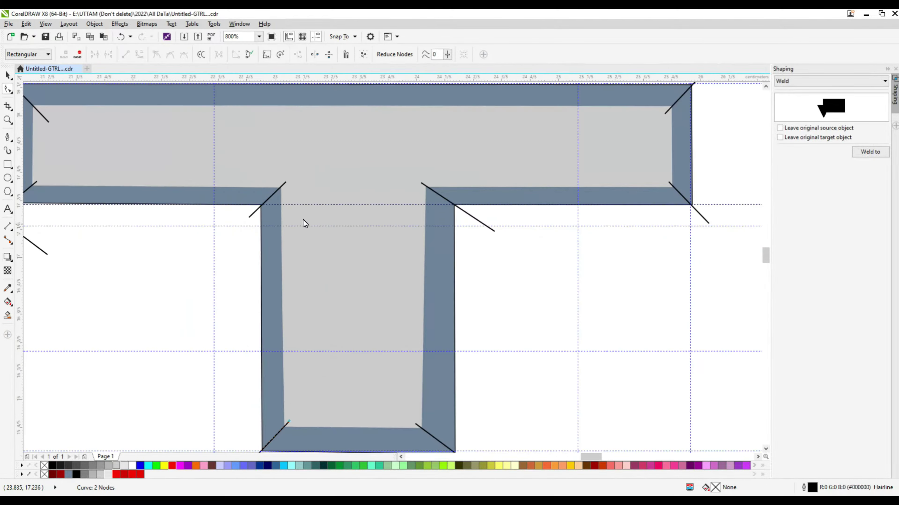
Adjust the diagonal line where the T's left arm meets the stem and select the border's lower inner corner at the arm's end
{"action": "left_click", "coordinate": [303, 223]}
{"action": "scroll", "coordinate": [291, 179], "scroll_direction": "up", "scroll_amount": 2}
{"action": "scroll", "coordinate": [291, 179], "scroll_direction": "up", "scroll_amount": 2}
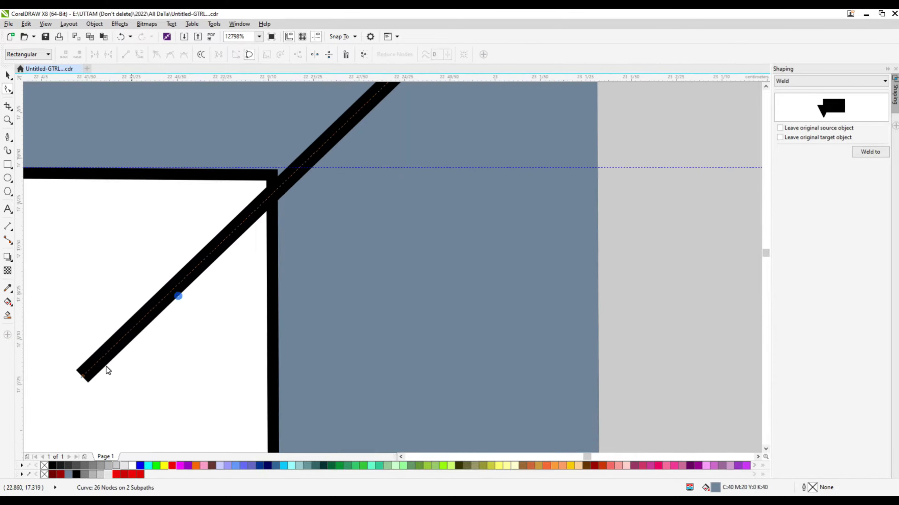
{"action": "left_click", "coordinate": [106, 357]}
{"action": "scroll", "coordinate": [377, 387], "scroll_direction": "down", "scroll_amount": 1}
{"action": "scroll", "coordinate": [464, 236], "scroll_direction": "up", "scroll_amount": 1}
{"action": "scroll", "coordinate": [573, 280], "scroll_direction": "down", "scroll_amount": 2}
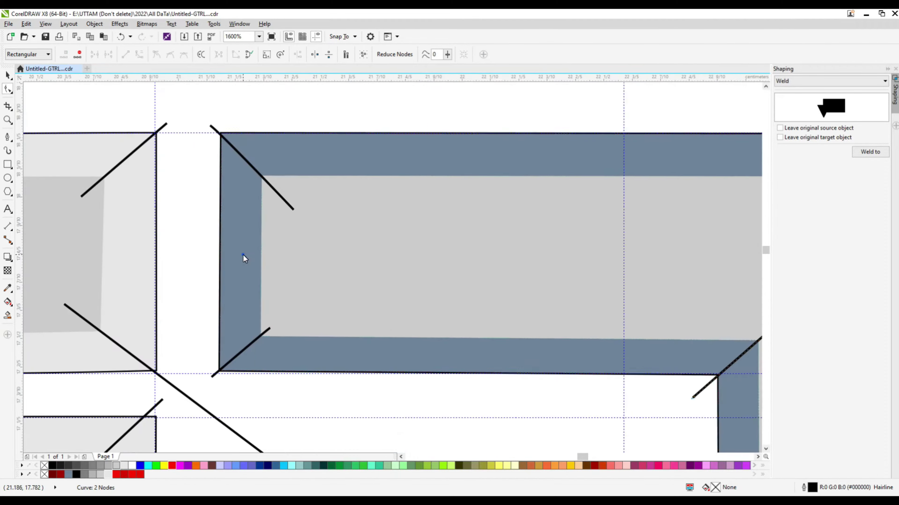
{"action": "left_click_drag", "start_coordinate": [245, 256], "coordinate": [281, 176]}
{"action": "scroll", "coordinate": [262, 350], "scroll_direction": "up", "scroll_amount": 2}
{"action": "left_click", "coordinate": [258, 284]}
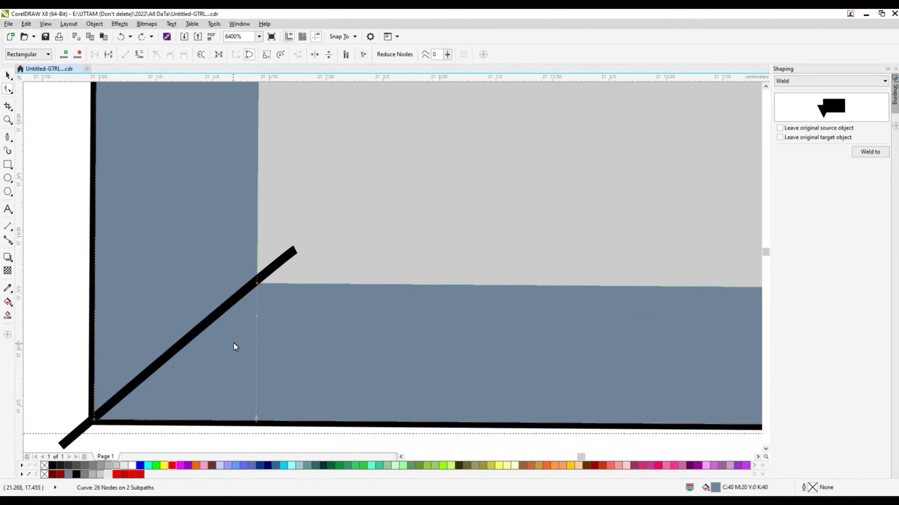
{"action": "key", "text": "F6"}
{"action": "left_click_drag", "start_coordinate": [187, 295], "coordinate": [380, 395]}
{"action": "key", "text": "ctrl+z"}
Remove the stray nodes at the T's left arm end, move its inner corners inward, and realign the diagonals through them
{"action": "left_click", "coordinate": [7, 75]}
{"action": "left_click", "coordinate": [7, 89]}
{"action": "scroll", "coordinate": [275, 266], "scroll_direction": "down", "scroll_amount": 1}
{"action": "scroll", "coordinate": [302, 258], "scroll_direction": "down", "scroll_amount": 1}
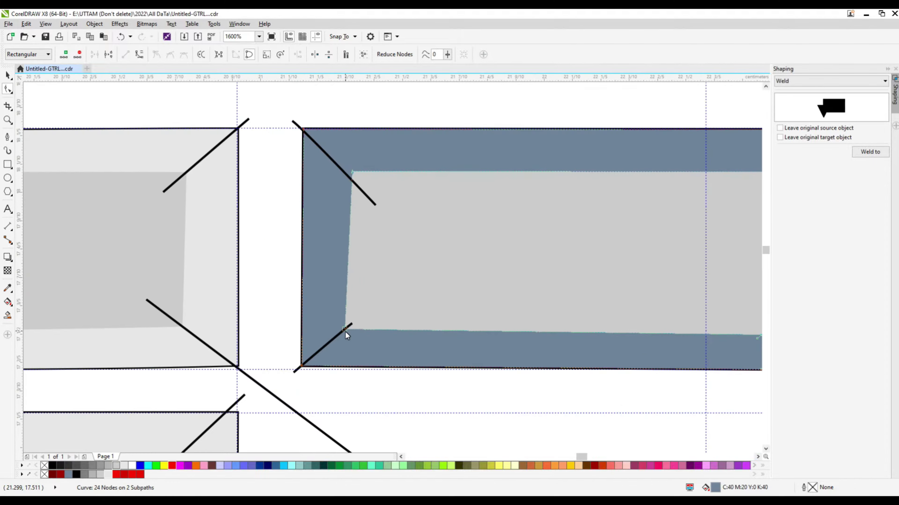
{"action": "left_click", "coordinate": [346, 329]}
{"action": "left_click", "coordinate": [359, 170]}
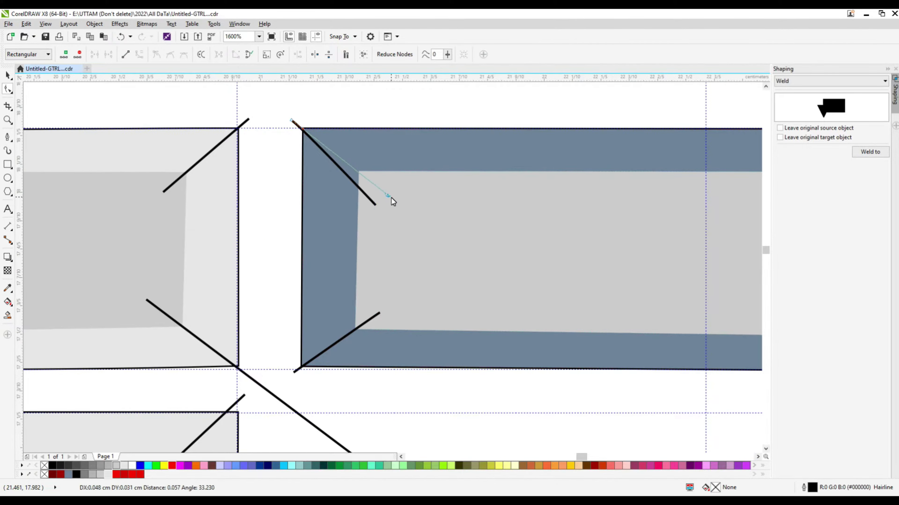
Delete the stray border nodes around the T's inside corners, where the arms meet the stem
{"action": "scroll", "coordinate": [391, 197], "scroll_direction": "down", "scroll_amount": 1}
{"action": "scroll", "coordinate": [577, 310], "scroll_direction": "up", "scroll_amount": 1}
{"action": "right_click", "coordinate": [580, 374]}
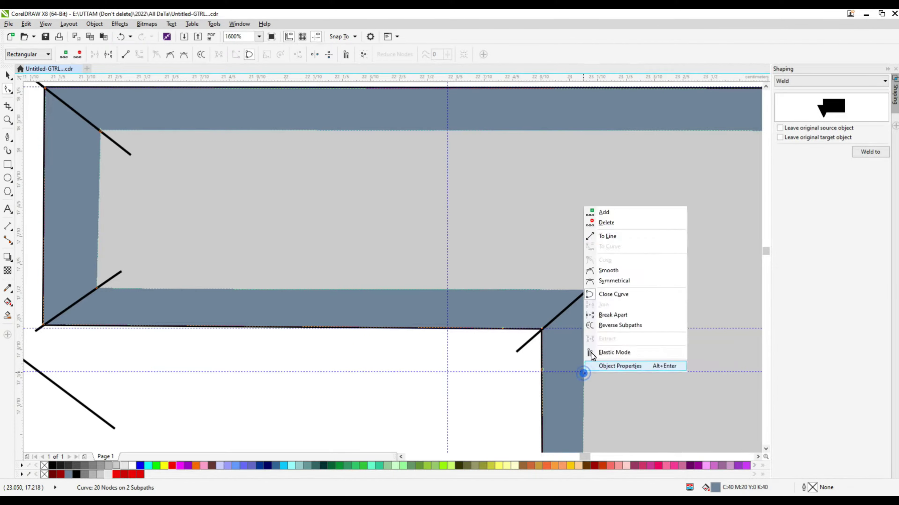
{"action": "scroll", "coordinate": [559, 389], "scroll_direction": "down", "scroll_amount": 2}
{"action": "scroll", "coordinate": [539, 396], "scroll_direction": "up", "scroll_amount": 2}
{"action": "scroll", "coordinate": [560, 377], "scroll_direction": "down", "scroll_amount": 2}
{"action": "scroll", "coordinate": [458, 231], "scroll_direction": "up", "scroll_amount": 2}
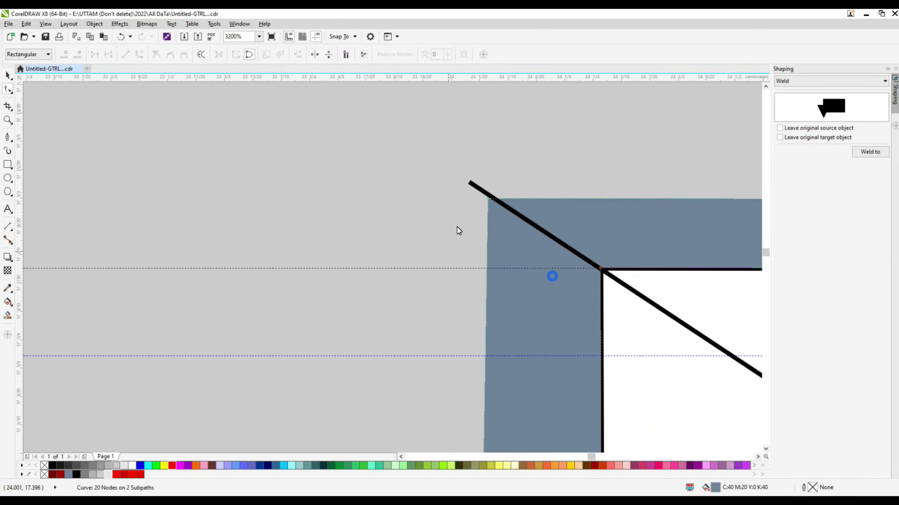
{"action": "scroll", "coordinate": [534, 281], "scroll_direction": "up", "scroll_amount": 1}
{"action": "scroll", "coordinate": [534, 281], "scroll_direction": "down", "scroll_amount": 1}
{"action": "key", "text": "F6"}
{"action": "scroll", "coordinate": [554, 186], "scroll_direction": "up", "scroll_amount": 1}
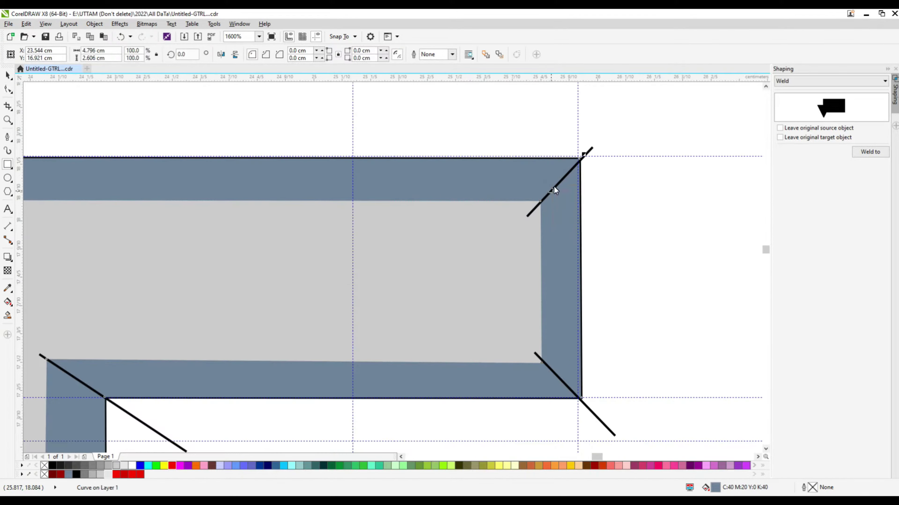
{"action": "left_click_drag", "start_coordinate": [551, 184], "coordinate": [577, 234]}
{"action": "key", "text": "space"}
{"action": "left_click", "coordinate": [496, 188], "text": "shift"}
{"action": "left_click", "coordinate": [270, 55]}
Move the inner corners at the T's right arm end inward and adjust the diagonal lines to pass through them
{"action": "key", "text": "F10"}
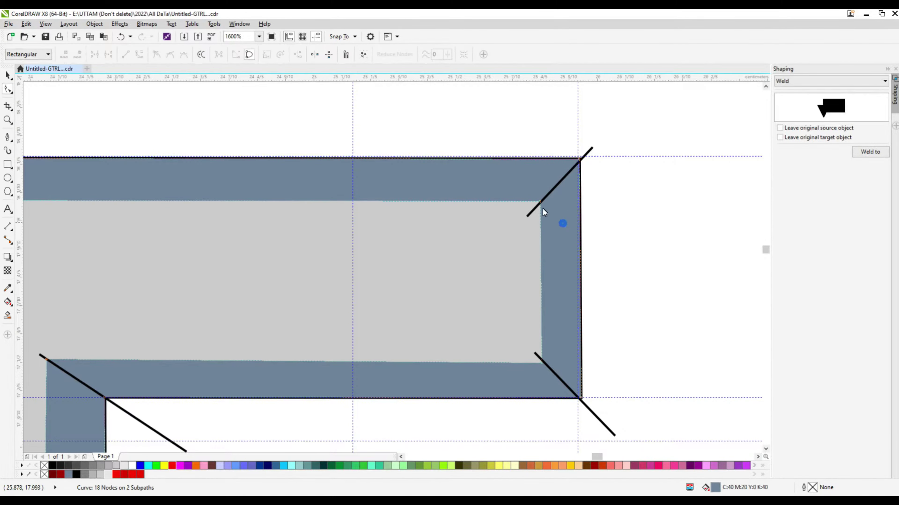
{"action": "scroll", "coordinate": [543, 208], "scroll_direction": "up", "scroll_amount": 2}
{"action": "scroll", "coordinate": [461, 238], "scroll_direction": "down", "scroll_amount": 1}
{"action": "scroll", "coordinate": [517, 367], "scroll_direction": "up", "scroll_amount": 1}
{"action": "left_click_drag", "start_coordinate": [529, 356], "coordinate": [538, 337]}
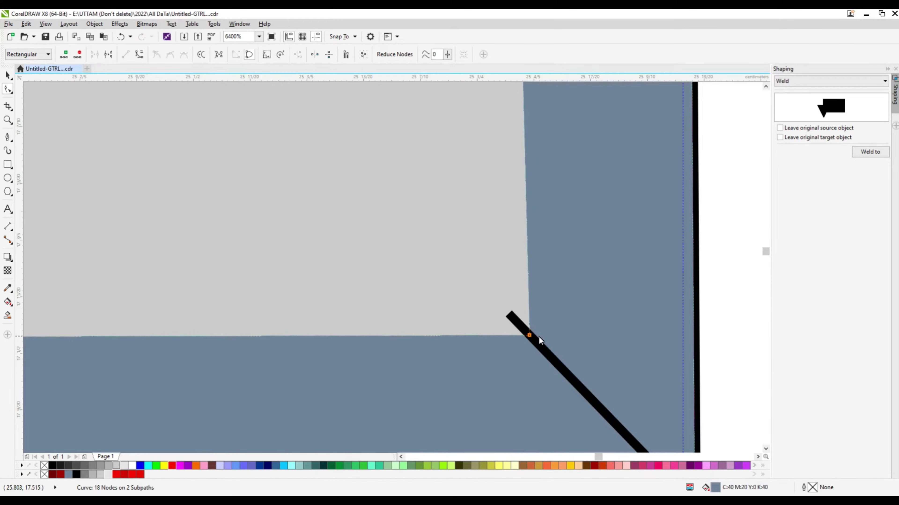
{"action": "scroll", "coordinate": [537, 336], "scroll_direction": "down", "scroll_amount": 2}
{"action": "left_click", "coordinate": [535, 335]}
{"action": "scroll", "coordinate": [537, 255], "scroll_direction": "down", "scroll_amount": 3}
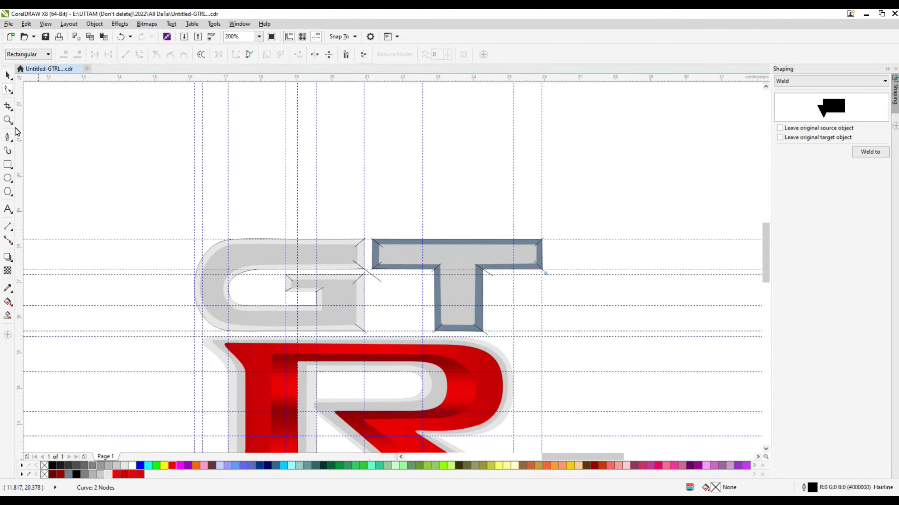
Fill the T's border with the same light grey as the G's border
{"action": "key", "text": "space"}
{"action": "left_click", "coordinate": [499, 218]}
{"action": "key", "text": "F3"}
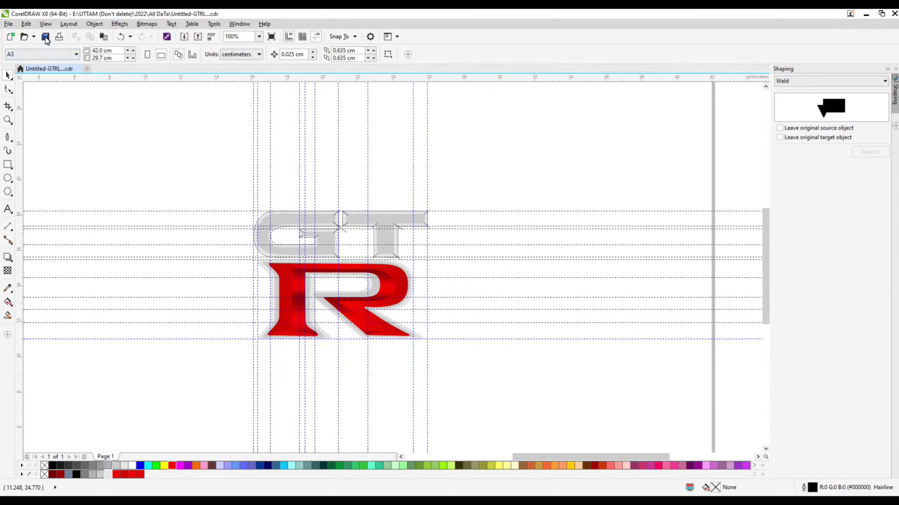
Smart Fill the G's border sections with blue-grey C40 M20 Y0 K40, using no outline
{"action": "left_click", "coordinate": [7, 315]}
{"action": "scroll", "coordinate": [301, 231], "scroll_direction": "up", "scroll_amount": 2}
{"action": "left_click", "coordinate": [320, 241]}
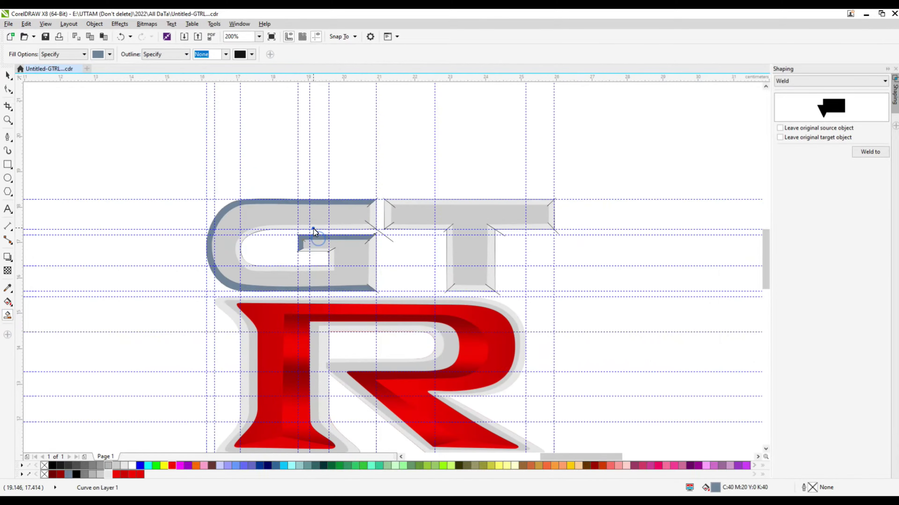
{"action": "left_click", "coordinate": [313, 229]}
{"action": "scroll", "coordinate": [372, 241], "scroll_direction": "up", "scroll_amount": 2}
Smart Fill the T's border sections along the arms and stem with the same blue-grey
{"action": "left_click", "coordinate": [467, 158]}
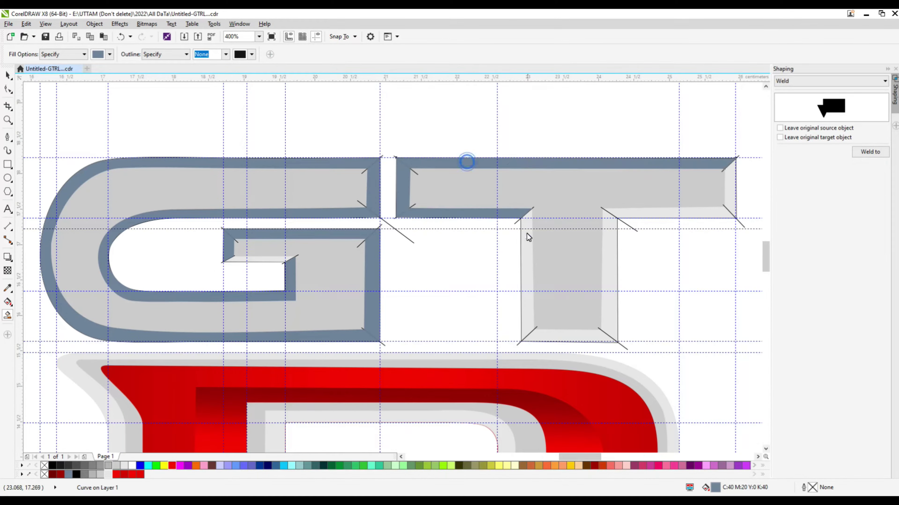
{"action": "left_click", "coordinate": [595, 341]}
{"action": "left_click", "coordinate": [672, 213]}
{"action": "left_click", "coordinate": [8, 75]}
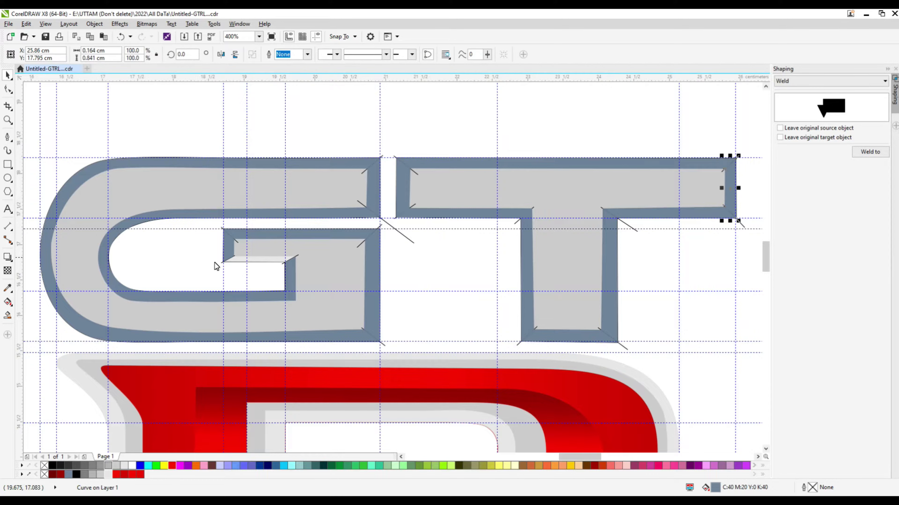
Undo the latest Smart Fills, including the one along the G's inner opening
{"action": "key", "text": "space"}
{"action": "left_click", "coordinate": [6, 76]}
{"action": "scroll", "coordinate": [401, 221], "scroll_direction": "down", "scroll_amount": 2}
{"action": "scroll", "coordinate": [371, 184], "scroll_direction": "up", "scroll_amount": 2}
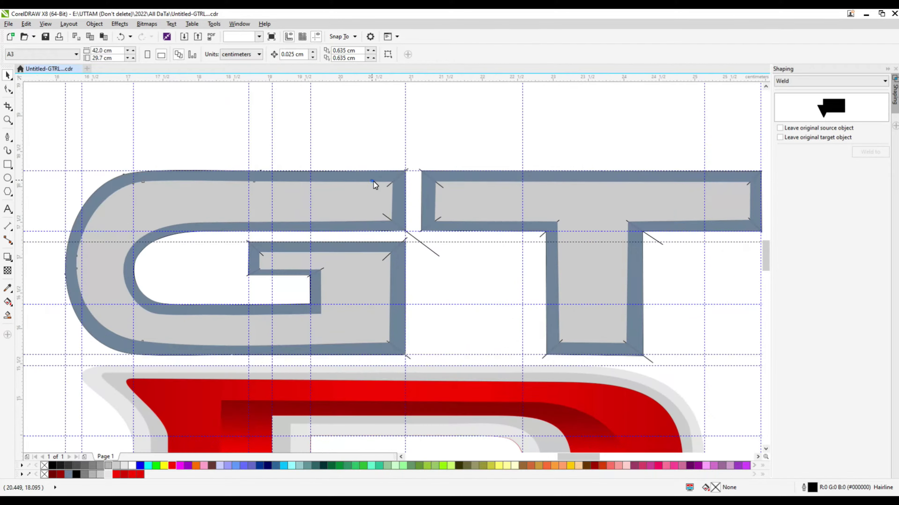
{"action": "left_click", "coordinate": [252, 268]}
{"action": "scroll", "coordinate": [316, 291], "scroll_direction": "up", "scroll_amount": 1}
{"action": "left_click", "coordinate": [328, 300]}
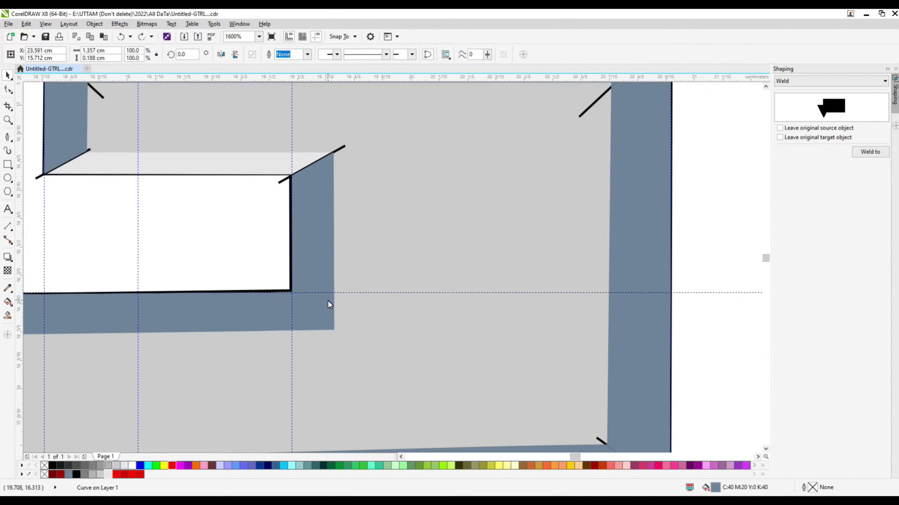
{"action": "right_click", "coordinate": [328, 301]}
{"action": "left_click", "coordinate": [358, 147]}
Draw a diagonal Pen line across the lower inside corner of the G's opening and refill the cleared border sections in blue-grey
{"action": "left_click", "coordinate": [7, 272]}
{"action": "scroll", "coordinate": [345, 293], "scroll_direction": "up", "scroll_amount": 1}
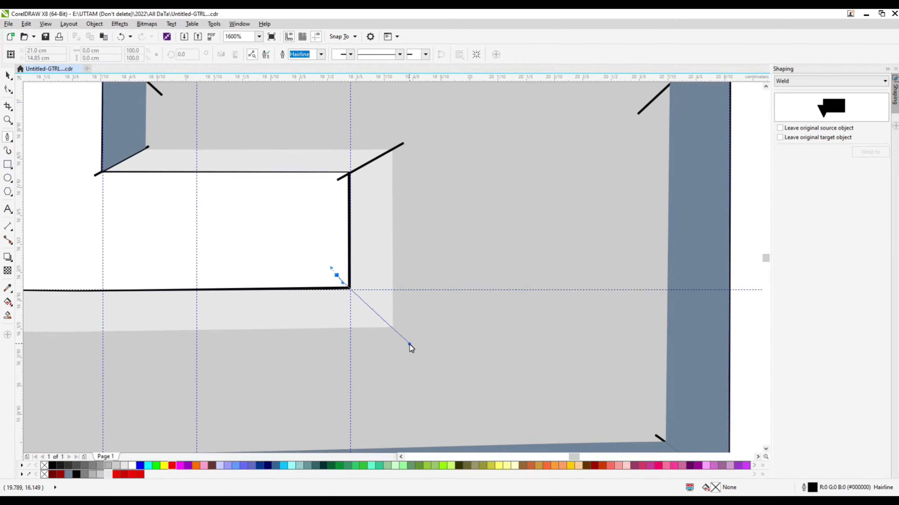
{"action": "left_click", "coordinate": [357, 277]}
{"action": "scroll", "coordinate": [308, 165], "scroll_direction": "down", "scroll_amount": 2}
{"action": "scroll", "coordinate": [556, 179], "scroll_direction": "down", "scroll_amount": 1}
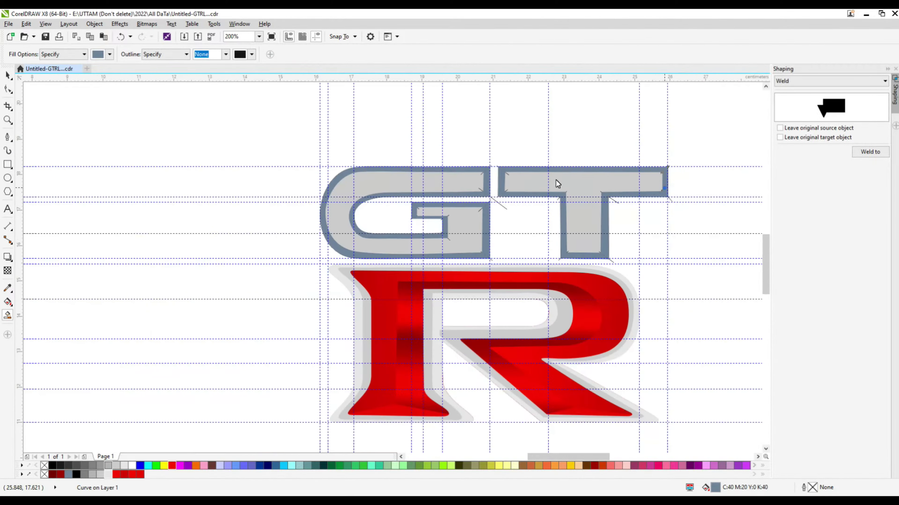
Clear the border piece under the T's stem and move the stem's lower right corner node onto the guideline to level the base
{"action": "key", "text": "space"}
{"action": "left_click", "coordinate": [646, 170]}
{"action": "scroll", "coordinate": [633, 177], "scroll_direction": "up", "scroll_amount": 1}
{"action": "scroll", "coordinate": [520, 332], "scroll_direction": "up", "scroll_amount": 2}
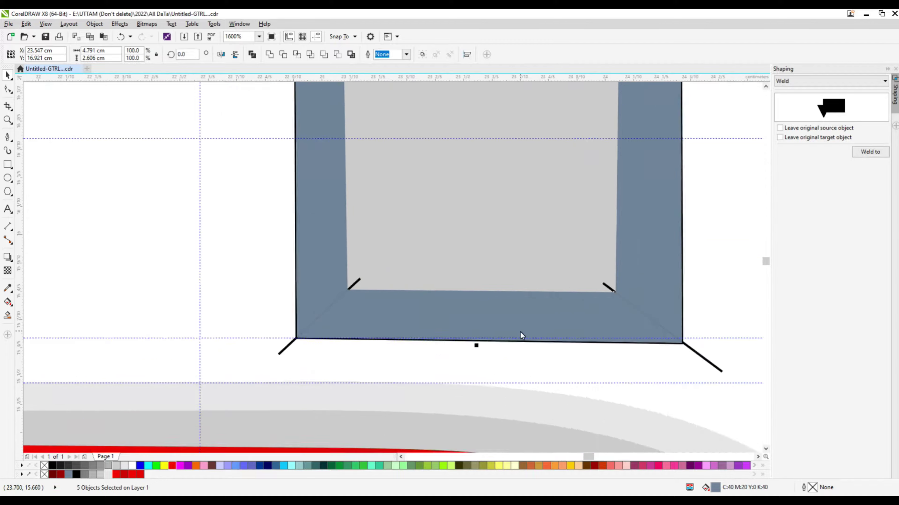
{"action": "scroll", "coordinate": [656, 301], "scroll_direction": "down", "scroll_amount": 1}
{"action": "double_click", "coordinate": [520, 321]}
{"action": "scroll", "coordinate": [535, 328], "scroll_direction": "up", "scroll_amount": 1}
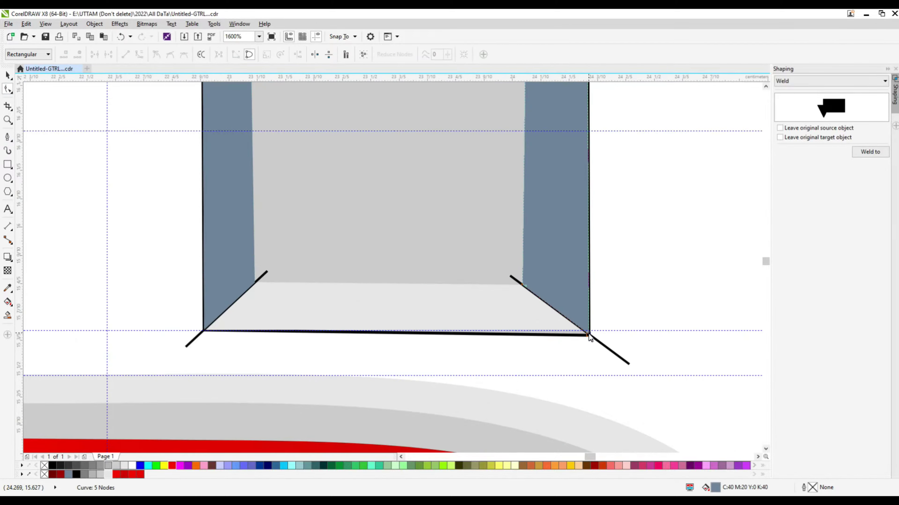
{"action": "scroll", "coordinate": [588, 334], "scroll_direction": "up", "scroll_amount": 2}
{"action": "left_click_drag", "start_coordinate": [586, 336], "coordinate": [576, 323]}
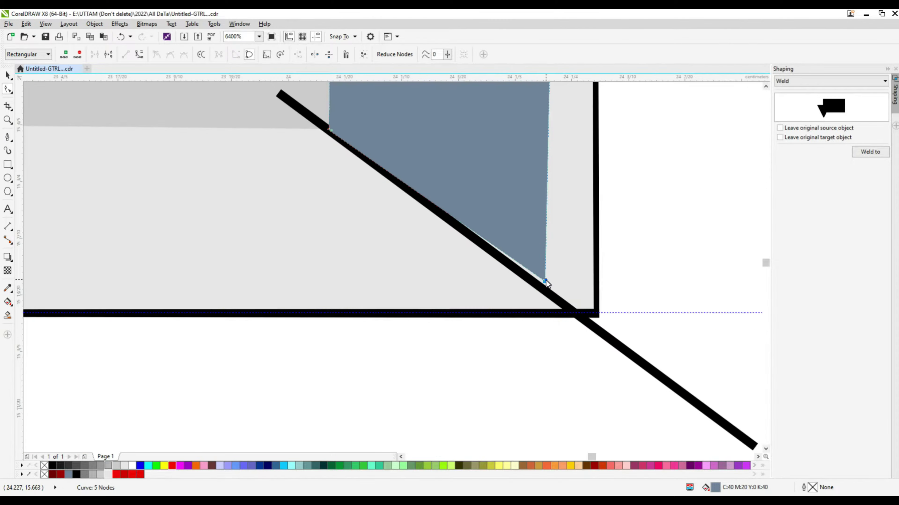
Realign the diagonal line with the T stem's lower right corner and refill the cleared stem border pieces in blue-grey
{"action": "left_click", "coordinate": [9, 76]}
{"action": "scroll", "coordinate": [460, 284], "scroll_direction": "down", "scroll_amount": 2}
{"action": "double_click", "coordinate": [756, 439]}
{"action": "scroll", "coordinate": [691, 440], "scroll_direction": "up", "scroll_amount": 1}
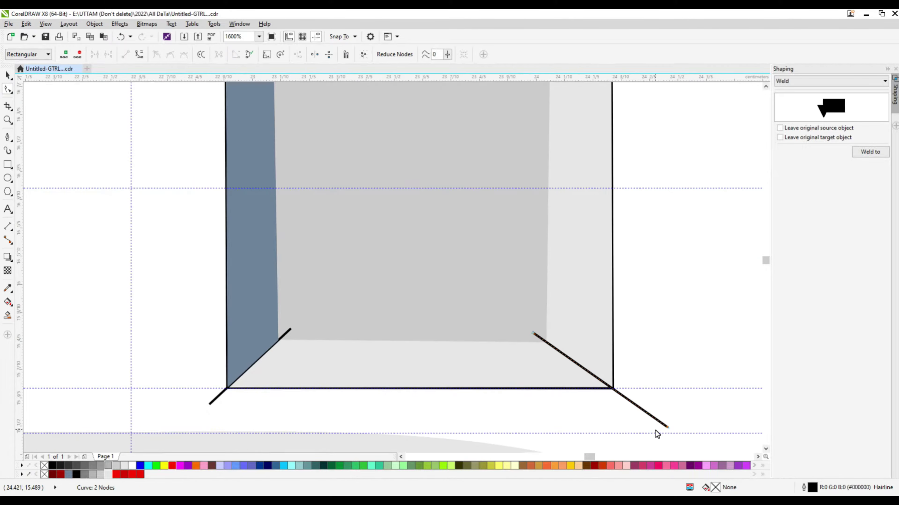
{"action": "key", "text": "space"}
{"action": "scroll", "coordinate": [585, 356], "scroll_direction": "down", "scroll_amount": 2}
{"action": "left_click", "coordinate": [511, 300]}
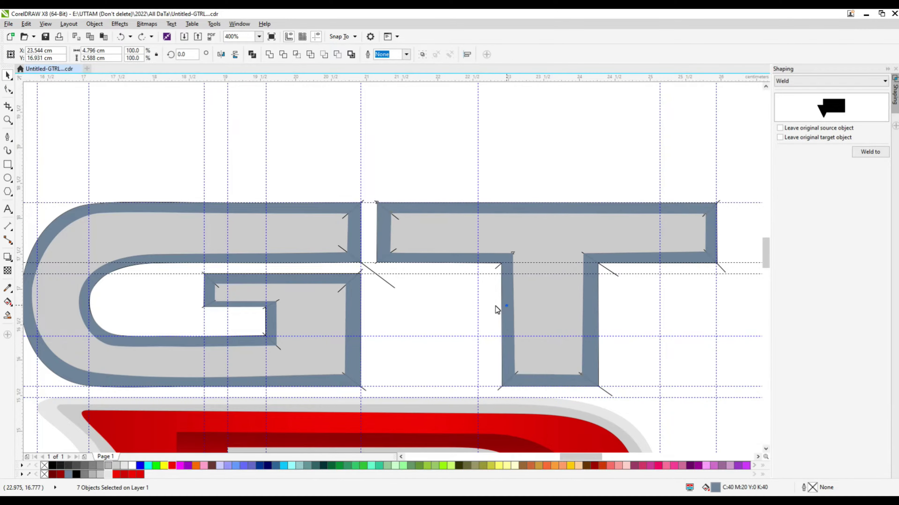
Try moving the T's L-shaped border piece, spanning the left arm's underside and the stem, away from the letter, and undo the move
{"action": "scroll", "coordinate": [502, 269], "scroll_direction": "down", "scroll_amount": 1}
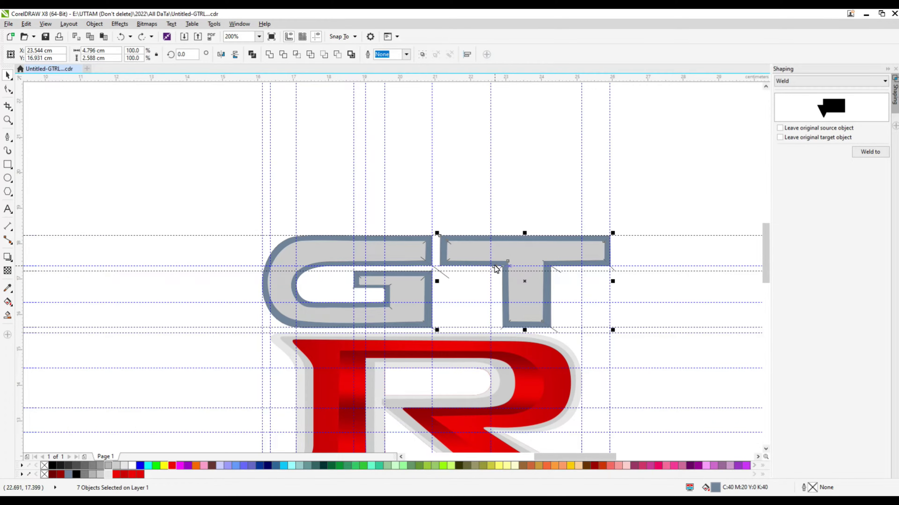
{"action": "scroll", "coordinate": [526, 285], "scroll_direction": "up", "scroll_amount": 2}
{"action": "scroll", "coordinate": [576, 327], "scroll_direction": "up", "scroll_amount": 1}
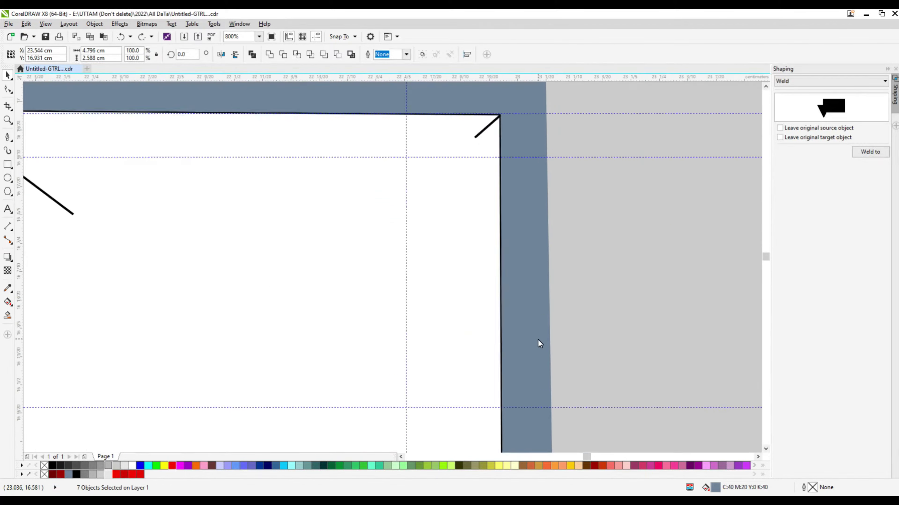
{"action": "scroll", "coordinate": [537, 340], "scroll_direction": "down", "scroll_amount": 1}
{"action": "scroll", "coordinate": [537, 366], "scroll_direction": "down", "scroll_amount": 1}
{"action": "left_click", "coordinate": [489, 295]}
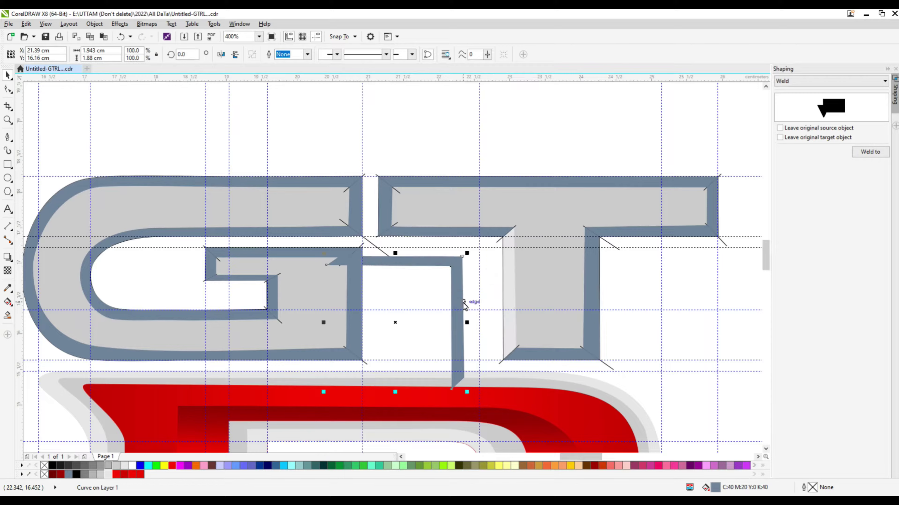
{"action": "scroll", "coordinate": [500, 241], "scroll_direction": "up", "scroll_amount": 2}
{"action": "scroll", "coordinate": [461, 237], "scroll_direction": "down", "scroll_amount": 2}
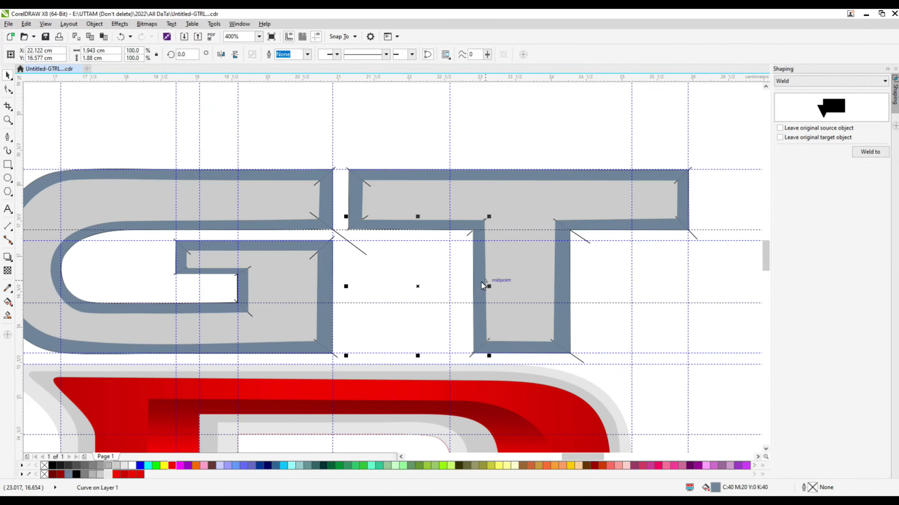
Split the T's L-shaped border piece along the diagonal line at the inner corner into separate arm and stem pieces
{"action": "right_click", "coordinate": [436, 283]}
{"action": "left_click", "coordinate": [484, 222]}
{"action": "scroll", "coordinate": [490, 263], "scroll_direction": "up", "scroll_amount": 2}
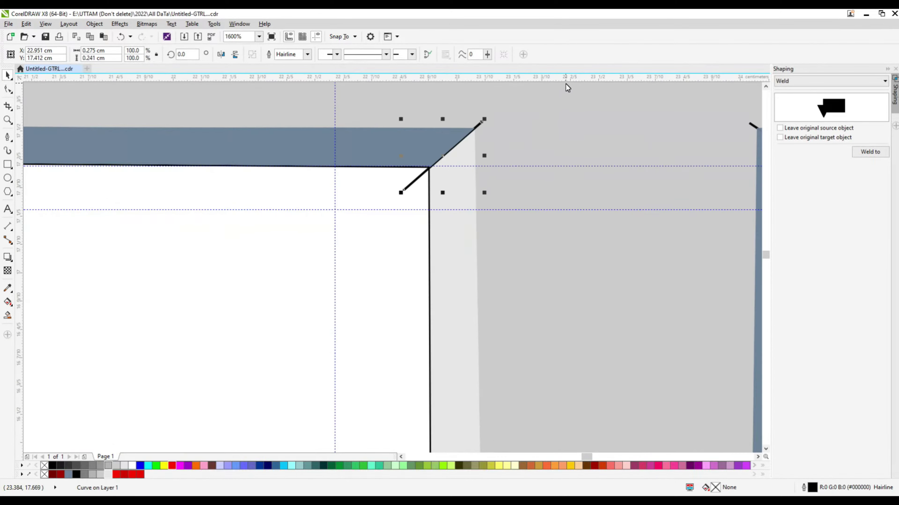
{"action": "left_click", "coordinate": [473, 264]}
{"action": "scroll", "coordinate": [472, 264], "scroll_direction": "down", "scroll_amount": 2}
{"action": "key", "text": "space"}
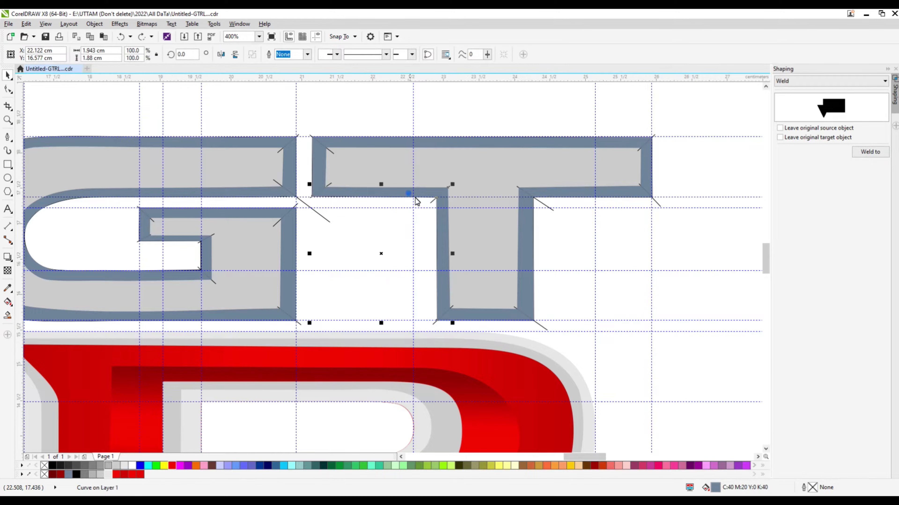
{"action": "scroll", "coordinate": [416, 201], "scroll_direction": "up", "scroll_amount": 1}
{"action": "left_click", "coordinate": [509, 256]}
{"action": "left_click", "coordinate": [395, 217]}
Select all eight blue-grey border pieces of the T and group them
{"action": "left_click", "coordinate": [373, 191], "text": "shift"}
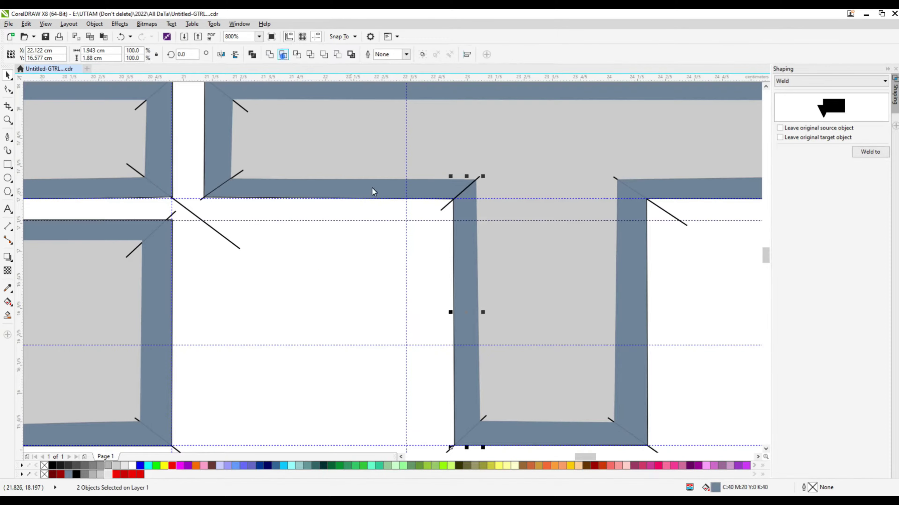
{"action": "left_click", "coordinate": [417, 200], "text": "shift"}
{"action": "left_click", "coordinate": [642, 396], "text": "shift"}
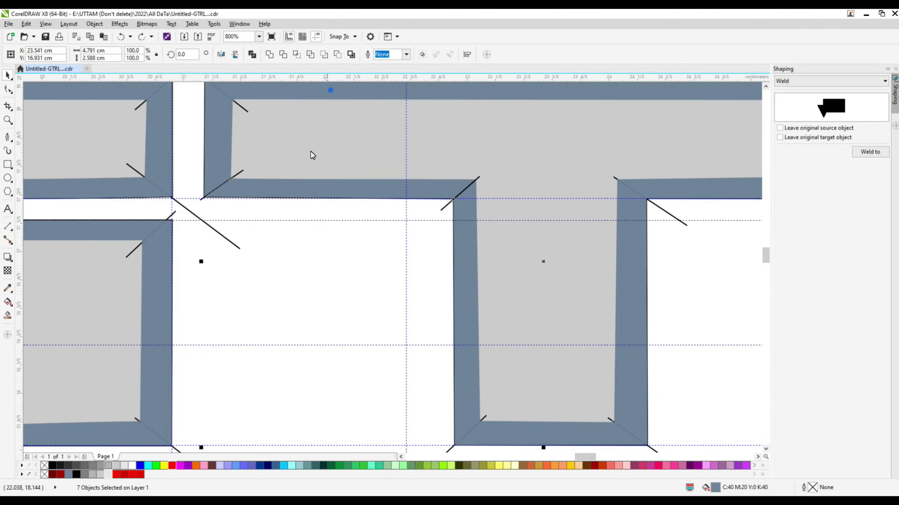
{"action": "scroll", "coordinate": [313, 155], "scroll_direction": "down", "scroll_amount": 1}
{"action": "key", "text": "ctrl+g"}
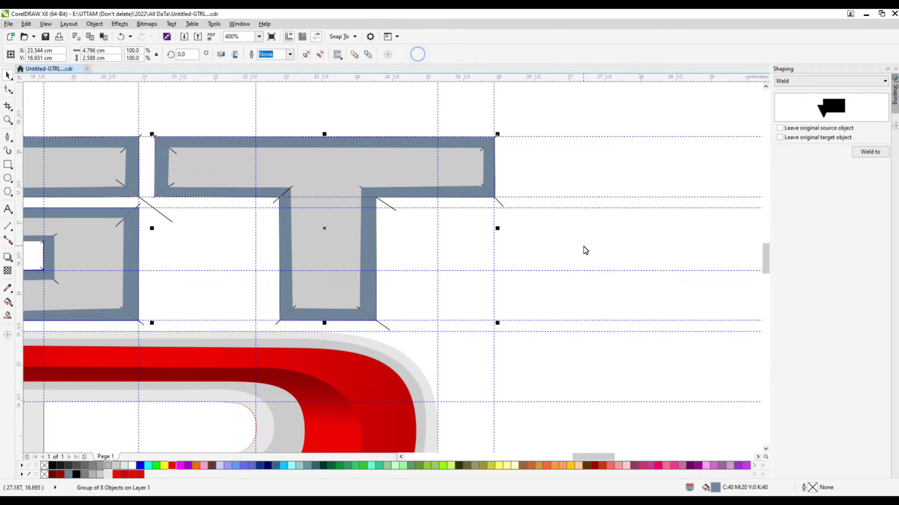
Select all the blue-grey border pieces of the G and group them
{"action": "scroll", "coordinate": [585, 250], "scroll_direction": "down", "scroll_amount": 1}
{"action": "scroll", "coordinate": [323, 236], "scroll_direction": "up", "scroll_amount": 1}
{"action": "left_click", "coordinate": [331, 230]}
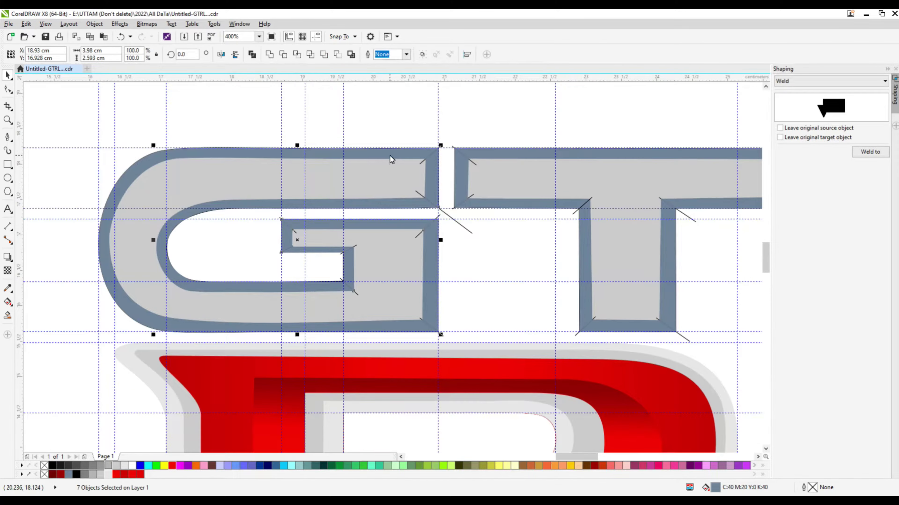
{"action": "left_click", "coordinate": [311, 156], "text": "shift"}
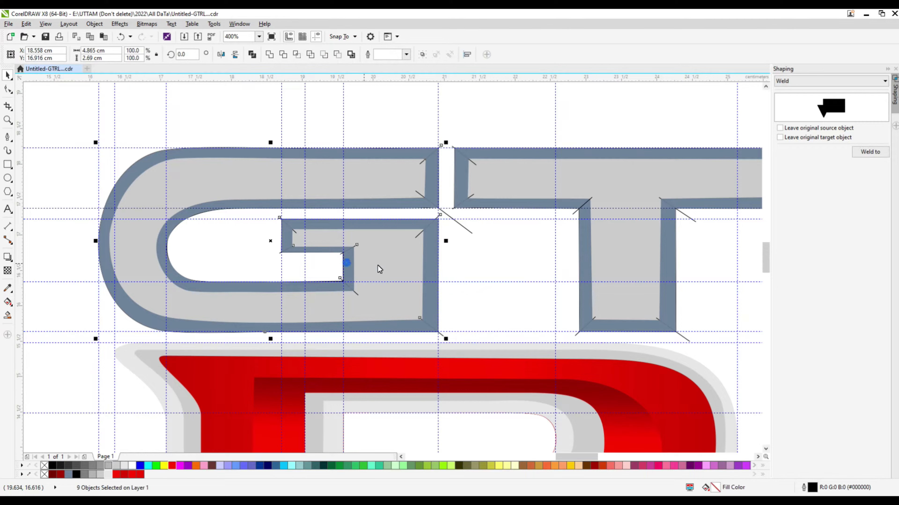
Delete the diagonal cut lines around the G, including the long one crossing the gap between the G and the T
{"action": "left_click_drag", "start_coordinate": [283, 239], "coordinate": [191, 240]}
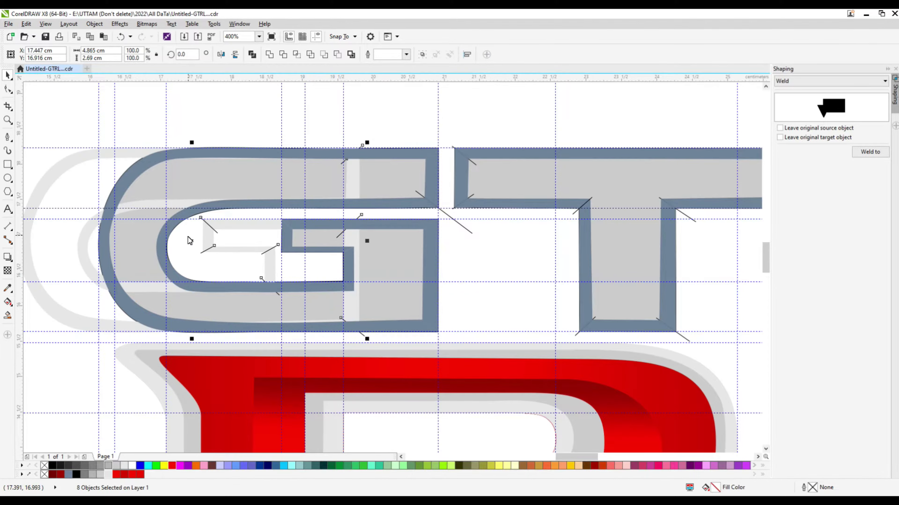
{"action": "scroll", "coordinate": [190, 241], "scroll_direction": "down", "scroll_amount": 1}
{"action": "left_click_drag", "start_coordinate": [261, 257], "coordinate": [208, 331]}
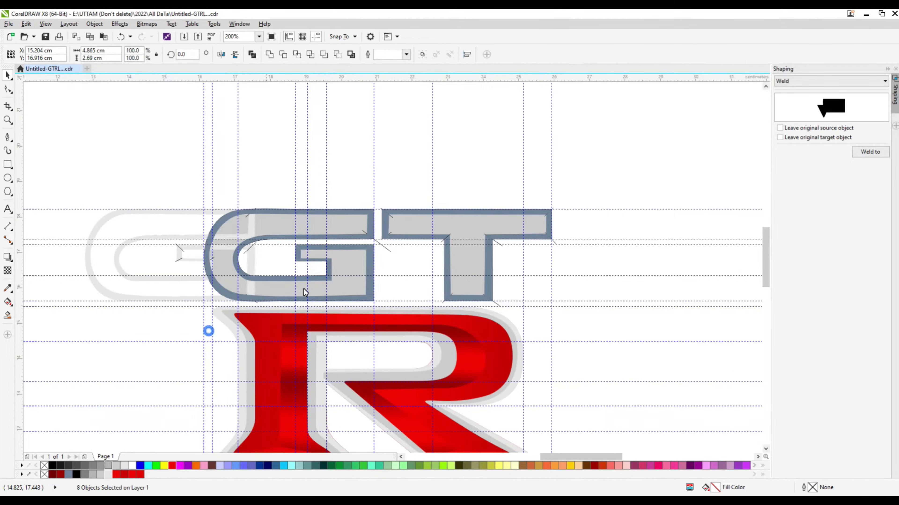
{"action": "right_click", "coordinate": [387, 250]}
{"action": "key", "text": "Escape"}
{"action": "right_click", "coordinate": [385, 249]}
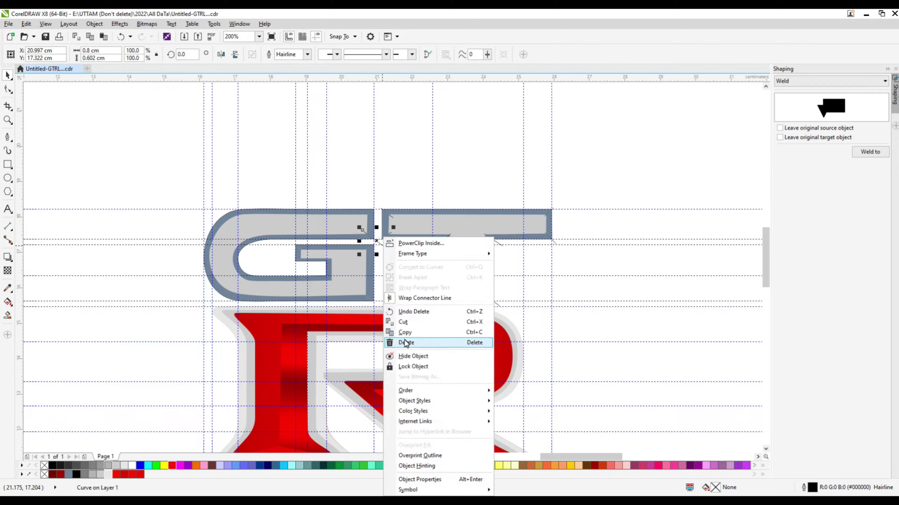
{"action": "left_click", "coordinate": [401, 341]}
Delete the diagonal cut lines at the T's corners
{"action": "scroll", "coordinate": [440, 219], "scroll_direction": "up", "scroll_amount": 1}
{"action": "left_click", "coordinate": [518, 293]}
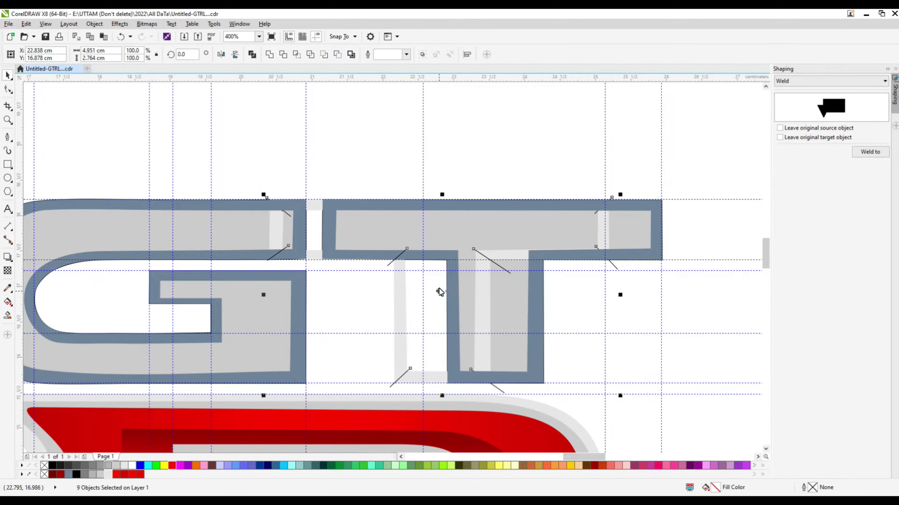
{"action": "right_click", "coordinate": [494, 293]}
Clear the blue-grey border groups off the G and T
{"action": "left_click", "coordinate": [521, 161]}
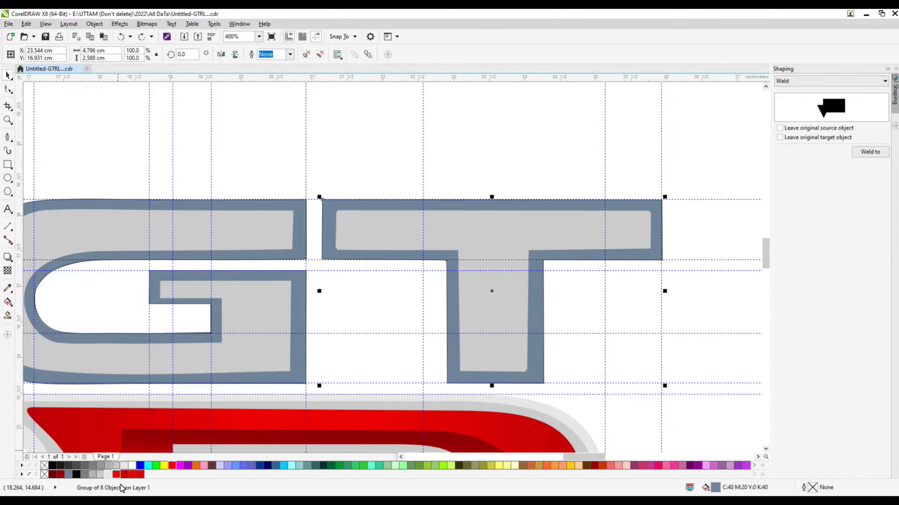
{"action": "left_click", "coordinate": [226, 226]}
{"action": "left_click", "coordinate": [416, 187]}
{"action": "scroll", "coordinate": [410, 286], "scroll_direction": "down", "scroll_amount": 1}
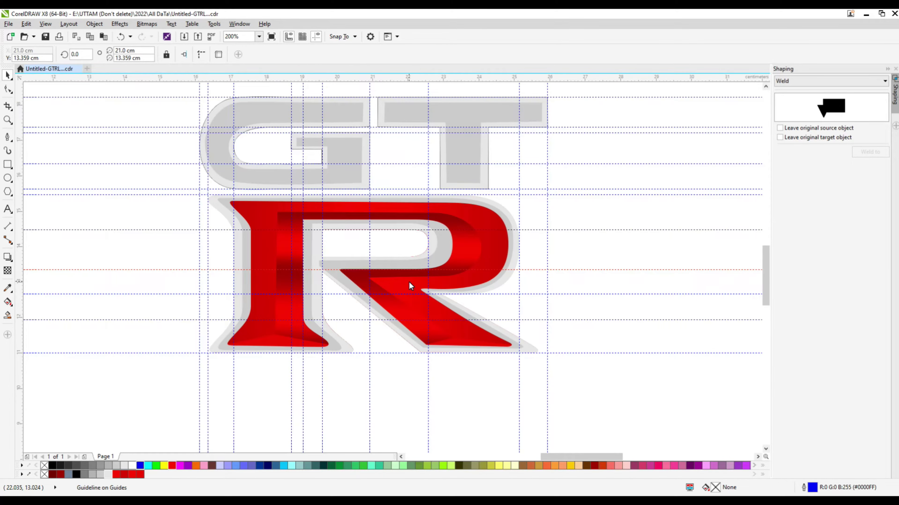
Edit the large R shape's red fountain fill, moving the second colour stop to 16% and rotating the gradient to 265.9°
{"action": "key", "text": "Tab"}
{"action": "key", "text": "F11"}
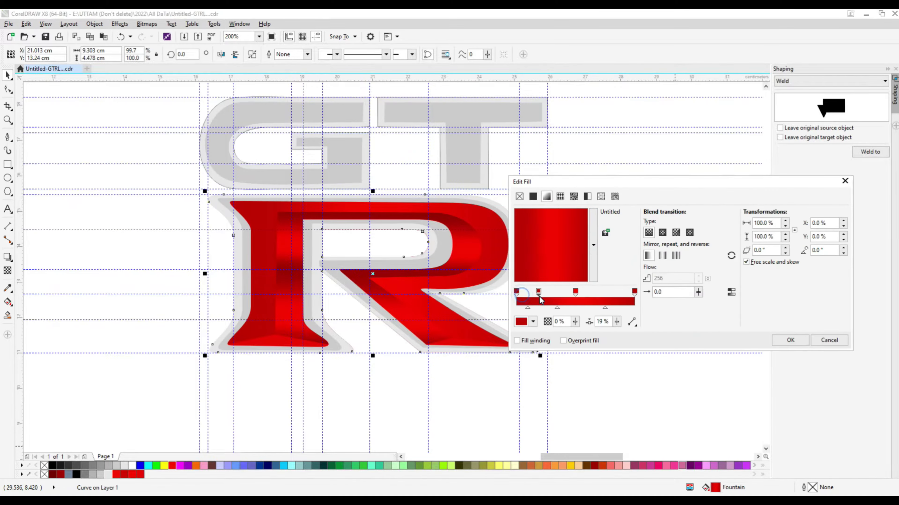
{"action": "left_click_drag", "start_coordinate": [539, 299], "coordinate": [536, 299]}
{"action": "left_click_drag", "start_coordinate": [551, 255], "coordinate": [546, 265]}
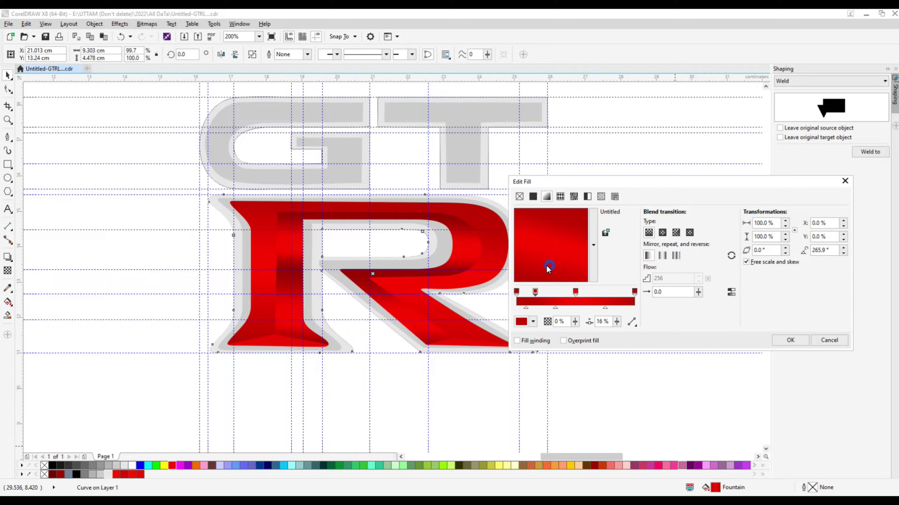
{"action": "left_click", "coordinate": [790, 341]}
{"action": "key", "text": "Escape"}
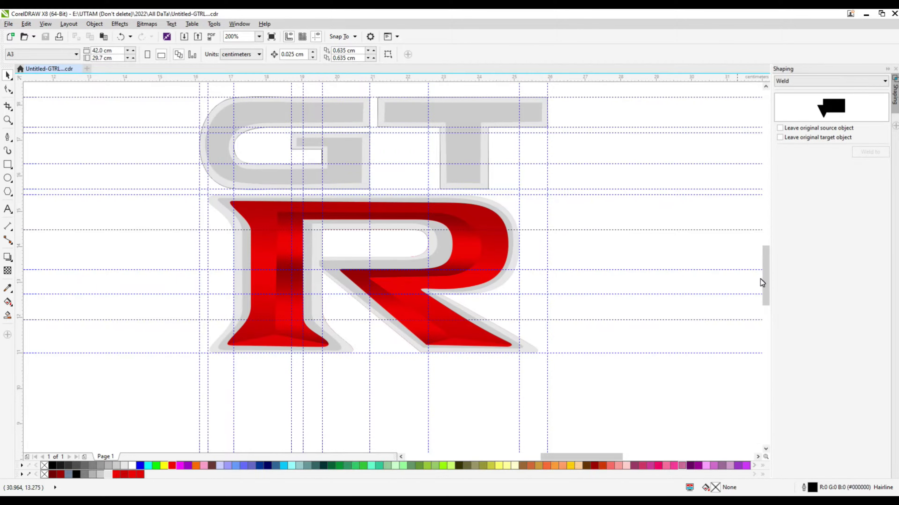
Open the T face's fill for editing and switch it to a fountain fill
{"action": "left_click_drag", "start_coordinate": [764, 281], "coordinate": [653, 251]}
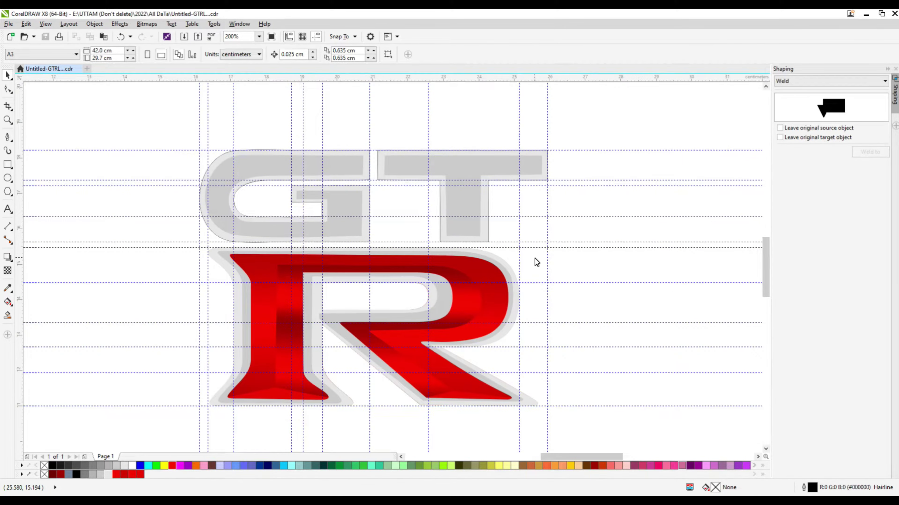
{"action": "left_click", "coordinate": [527, 170]}
{"action": "double_click", "coordinate": [715, 488]}
{"action": "left_click", "coordinate": [614, 164]}
{"action": "key", "text": "Escape"}
{"action": "scroll", "coordinate": [627, 216], "scroll_direction": "left", "scroll_amount": 2}
{"action": "left_click", "coordinate": [564, 177]}
{"action": "key", "text": "shift+F11"}
{"action": "left_click", "coordinate": [593, 219]}
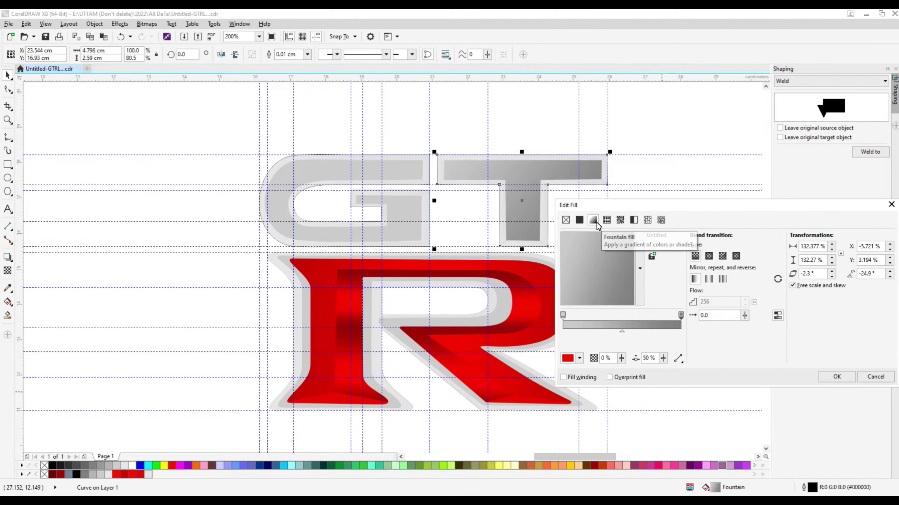
Set the T's gradient to run from white to black and add two black stops along the middle
{"action": "left_click", "coordinate": [681, 314]}
{"action": "left_click", "coordinate": [579, 358]}
{"action": "left_click", "coordinate": [76, 475]}
{"action": "left_click", "coordinate": [560, 315]}
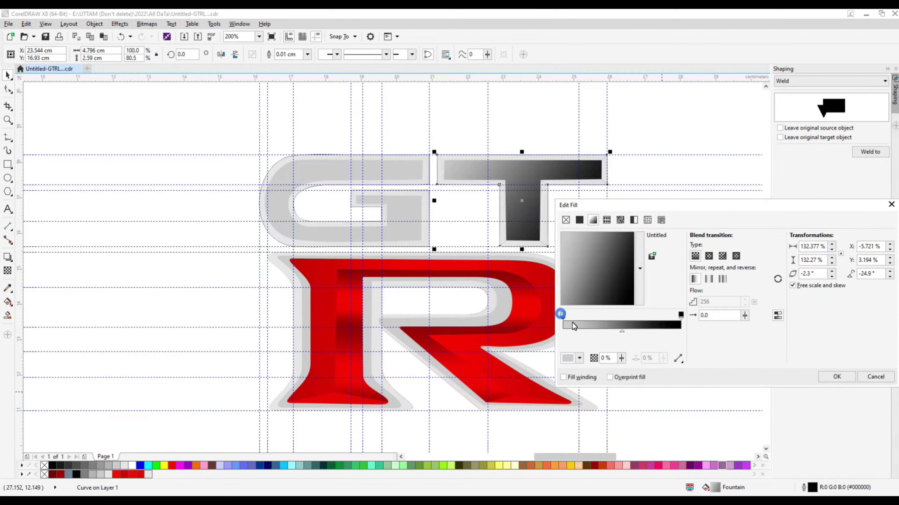
{"action": "left_click", "coordinate": [579, 358]}
{"action": "left_click", "coordinate": [572, 406]}
{"action": "double_click", "coordinate": [600, 325]}
{"action": "double_click", "coordinate": [644, 325]}
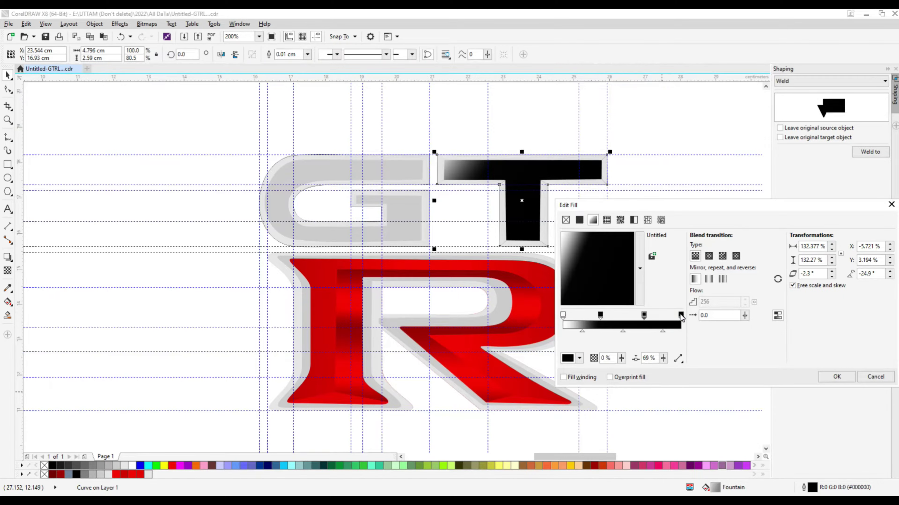
Make the T gradient's end white, then add a white stop between the two black ones and another near the start
{"action": "left_click", "coordinate": [680, 315]}
{"action": "left_click", "coordinate": [579, 359]}
{"action": "left_click", "coordinate": [667, 322]}
{"action": "double_click", "coordinate": [626, 325]}
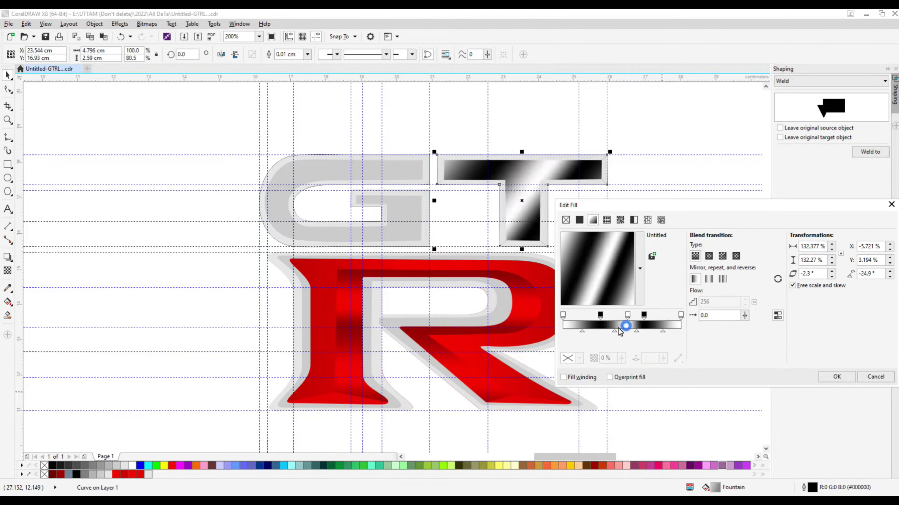
{"action": "left_click_drag", "start_coordinate": [619, 319], "coordinate": [671, 325]}
{"action": "double_click", "coordinate": [580, 325]}
Try extra white stops near the end of the T's gradient, including one at 85%, and remove them
{"action": "double_click", "coordinate": [638, 325]}
{"action": "left_click", "coordinate": [579, 358]}
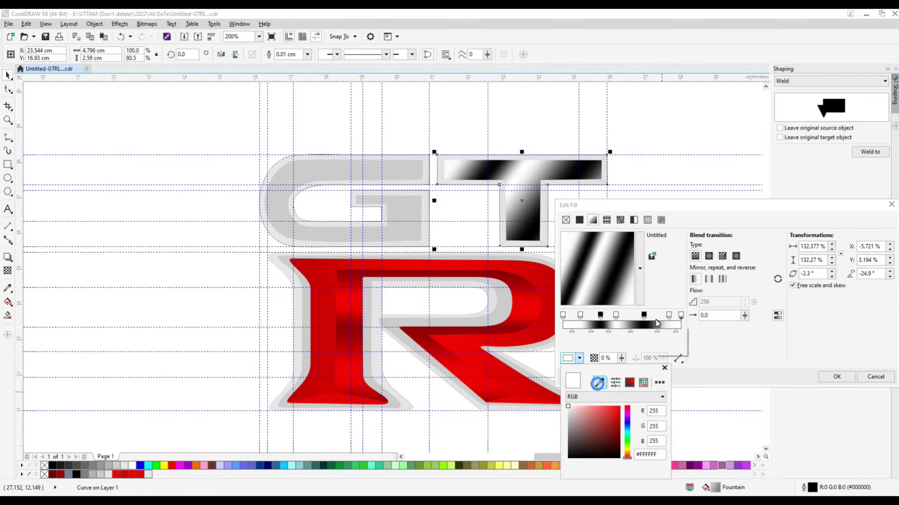
{"action": "double_click", "coordinate": [667, 318]}
{"action": "double_click", "coordinate": [663, 324]}
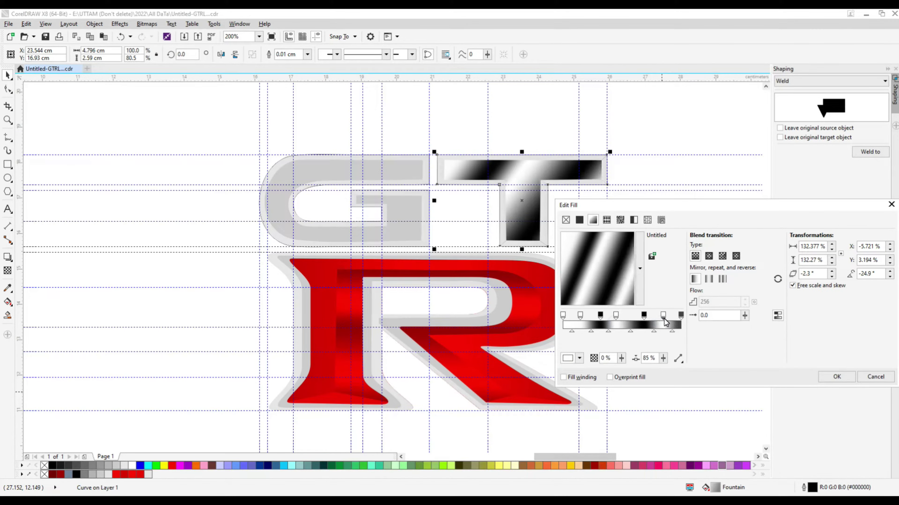
{"action": "left_click", "coordinate": [579, 358]}
{"action": "double_click", "coordinate": [666, 315]}
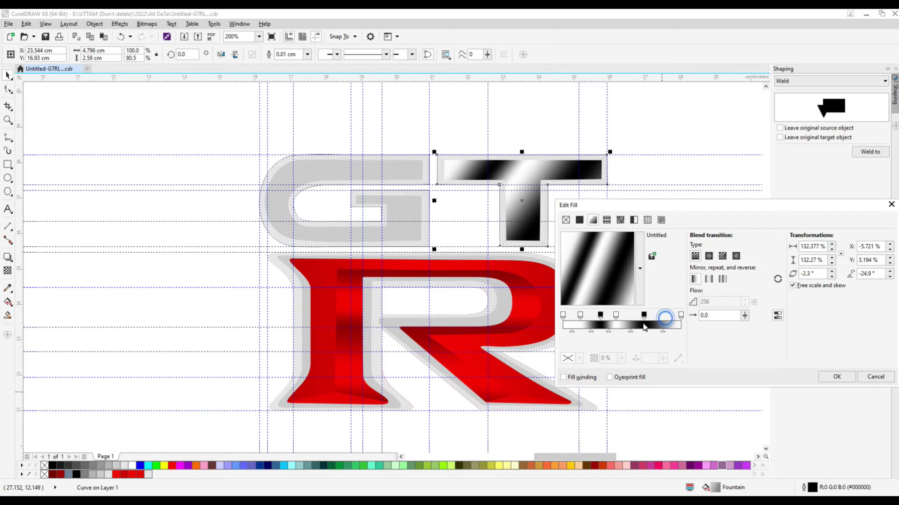
Nudge the second black stop towards the end, set the white stop near the start to 14%, and rotate the T's gradient to 349.8°
{"action": "left_click", "coordinate": [644, 315]}
{"action": "double_click", "coordinate": [578, 324]}
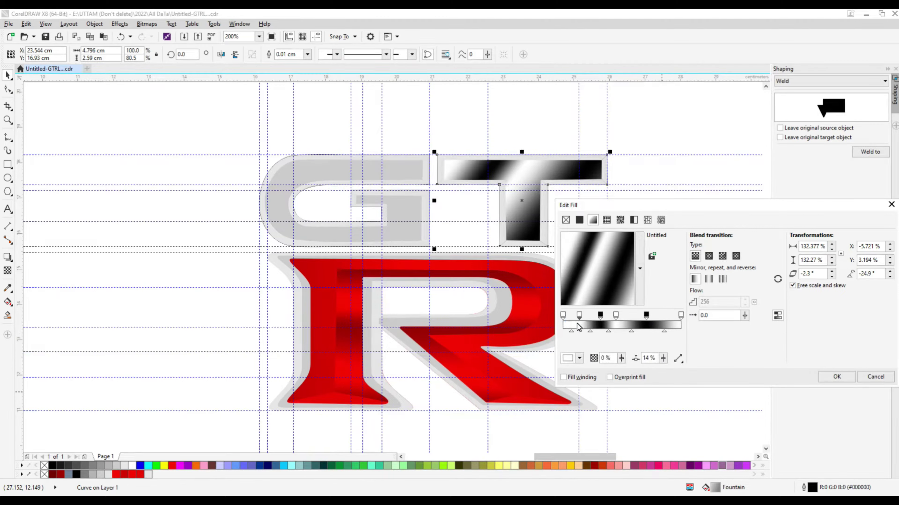
{"action": "left_click_drag", "start_coordinate": [596, 285], "coordinate": [616, 275]}
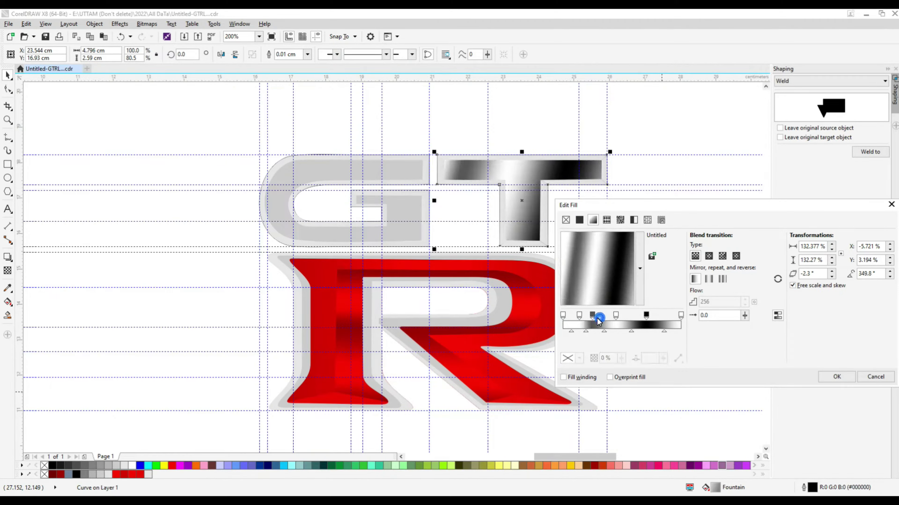
Add a white stop at 80% to the T's gradient, move the second dark stop towards the middle, and rotate the gradient to 321.9°
{"action": "double_click", "coordinate": [654, 325]}
{"action": "left_click_drag", "start_coordinate": [646, 315], "coordinate": [633, 285]}
{"action": "double_click", "coordinate": [655, 325]}
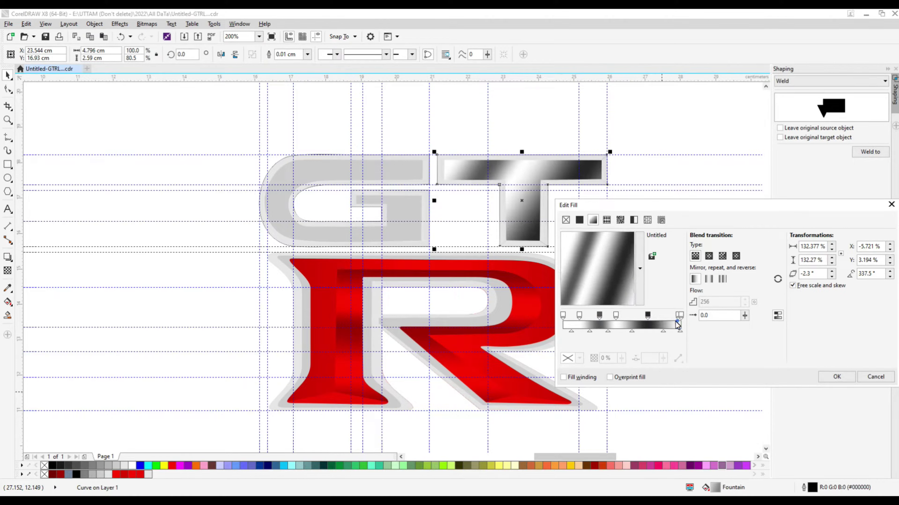
{"action": "left_click_drag", "start_coordinate": [647, 315], "coordinate": [632, 315]}
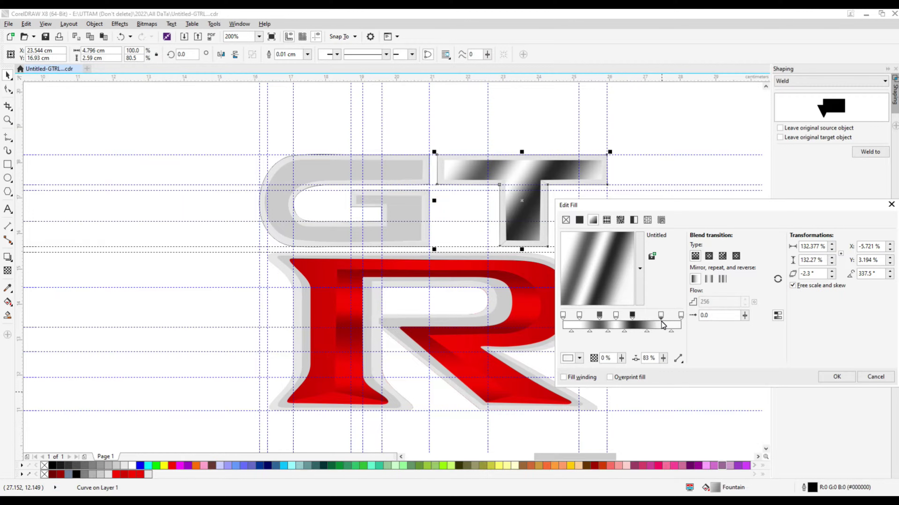
{"action": "left_click_drag", "start_coordinate": [638, 205], "coordinate": [707, 157]}
{"action": "left_click_drag", "start_coordinate": [695, 235], "coordinate": [691, 240]}
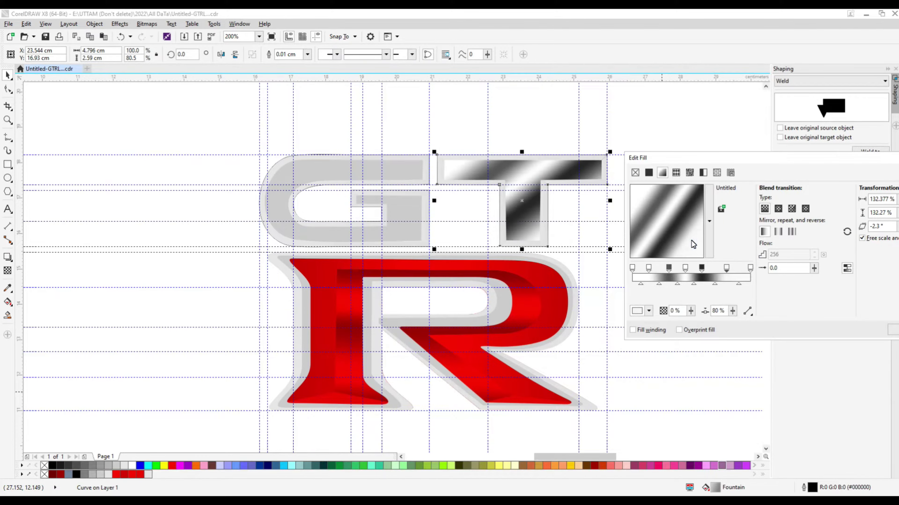
Move the T gradient's first dark stop to about 26% and its second to about 63%, and adjust the second one's shade
{"action": "left_click", "coordinate": [778, 231]}
{"action": "left_click", "coordinate": [763, 231]}
{"action": "left_click", "coordinate": [846, 268]}
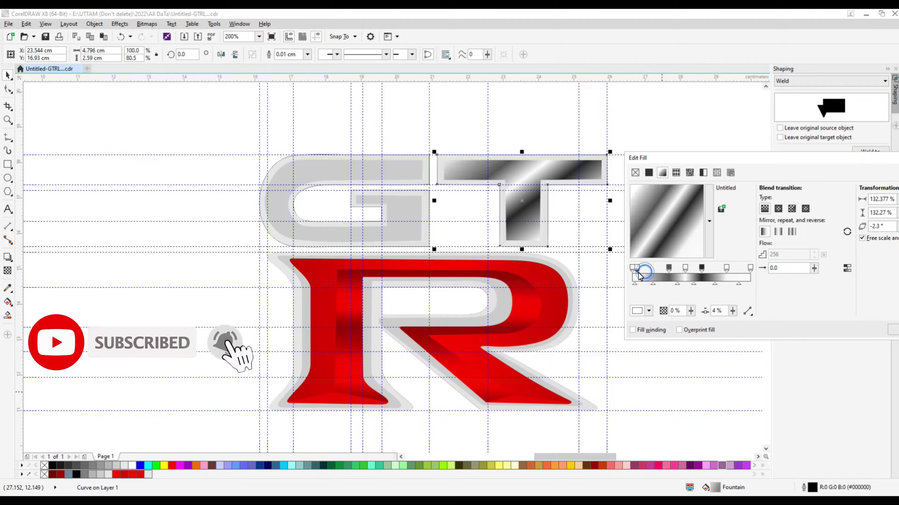
{"action": "left_click_drag", "start_coordinate": [648, 269], "coordinate": [704, 269]}
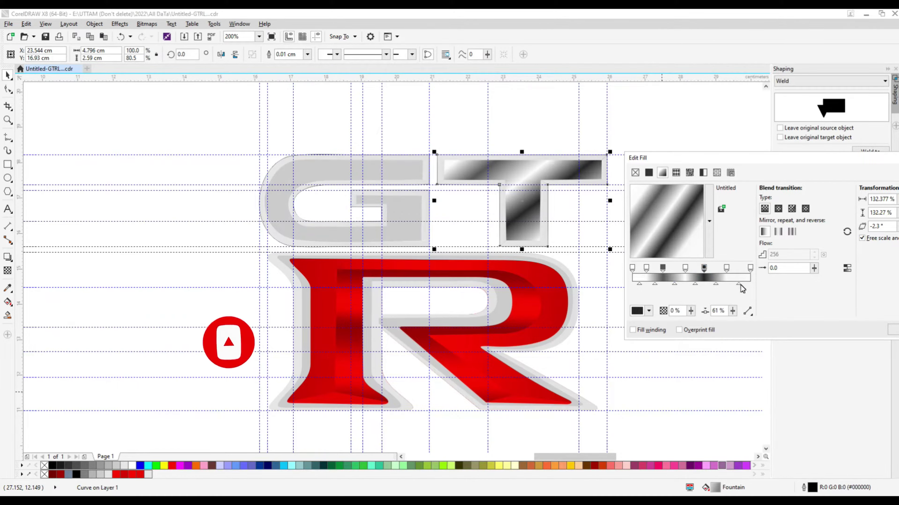
{"action": "left_click_drag", "start_coordinate": [784, 162], "coordinate": [726, 165]}
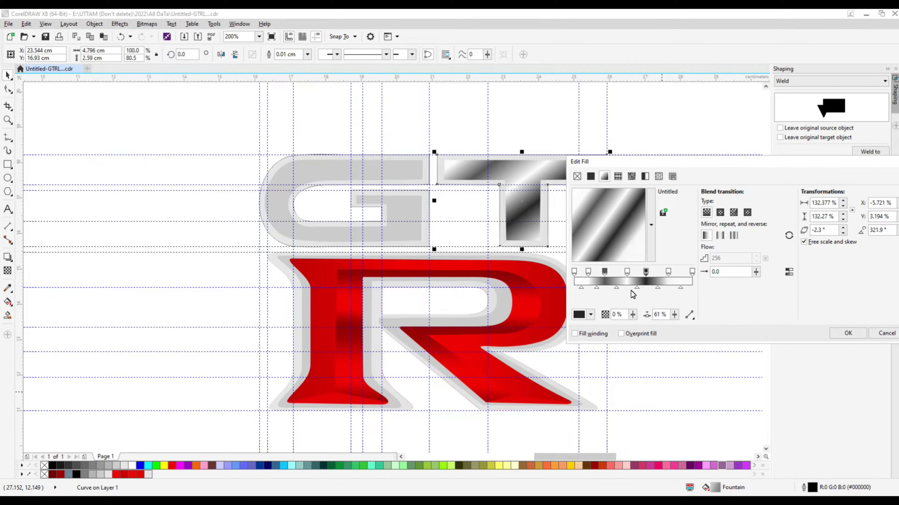
{"action": "mouse_move", "coordinate": [646, 272]}
{"action": "left_mouse_down"}
{"action": "mouse_move", "coordinate": [651, 287]}
{"action": "mouse_move", "coordinate": [649, 279]}
{"action": "left_mouse_up"}
{"action": "left_click", "coordinate": [591, 315]}
{"action": "left_click", "coordinate": [576, 422]}
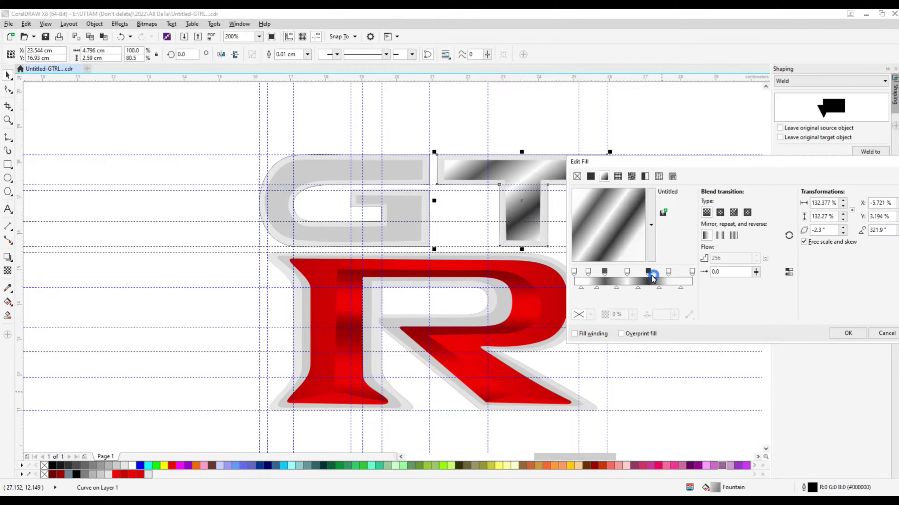
Rotate the T's gradient to 333.1° and apply the fill
{"action": "left_click_drag", "start_coordinate": [663, 161], "coordinate": [591, 225]}
{"action": "left_click_drag", "start_coordinate": [560, 309], "coordinate": [565, 302]}
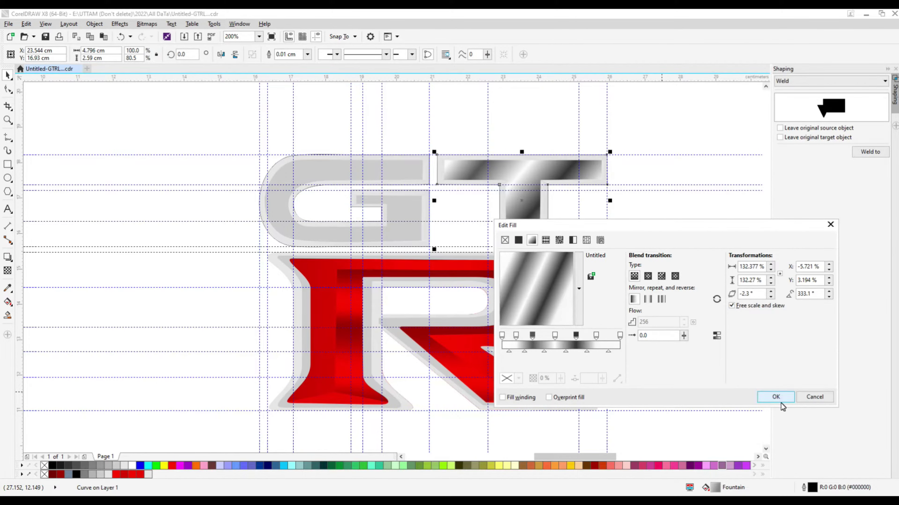
{"action": "left_click", "coordinate": [775, 397]}
Copy the T face's gradient fill onto the bevel piece along the right side of the stem
{"action": "scroll", "coordinate": [580, 212], "scroll_direction": "down", "scroll_amount": 3}
{"action": "scroll", "coordinate": [580, 212], "scroll_direction": "up", "scroll_amount": 3}
{"action": "left_click", "coordinate": [587, 219]}
{"action": "left_click", "coordinate": [26, 24]}
{"action": "left_click", "coordinate": [58, 155]}
{"action": "left_click", "coordinate": [564, 209]}
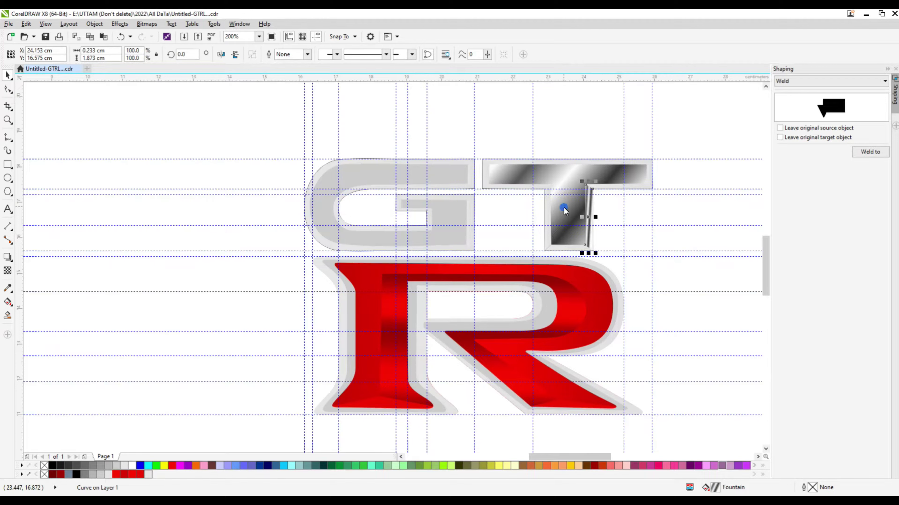
Rotate the right stem bevel's gradient to 262.8° and move its last inner white stop towards the end
{"action": "double_click", "coordinate": [713, 487]}
{"action": "left_click_drag", "start_coordinate": [567, 376], "coordinate": [544, 374]}
{"action": "left_click_drag", "start_coordinate": [608, 388], "coordinate": [630, 399]}
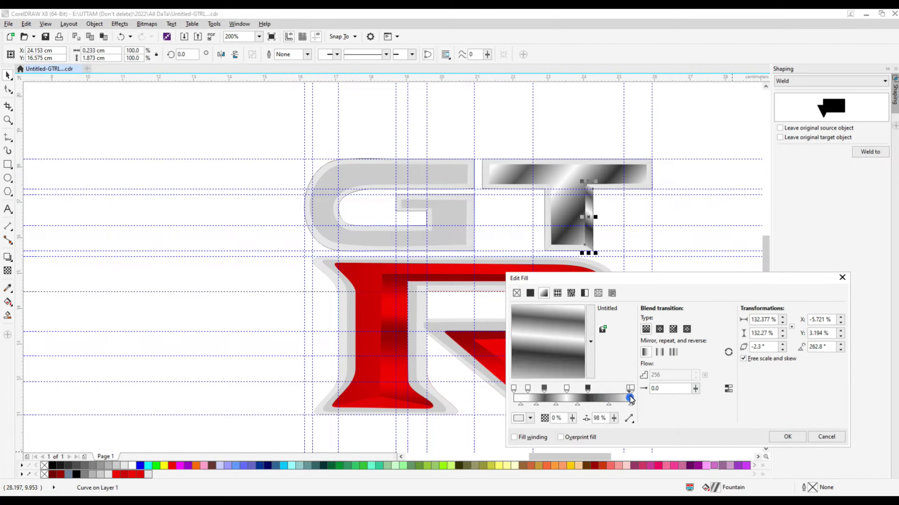
{"action": "left_click", "coordinate": [787, 437]}
Copy the right stem bevel's gradient onto the left stem bevel and rotate it to 272.6°
{"action": "left_click", "coordinate": [540, 219]}
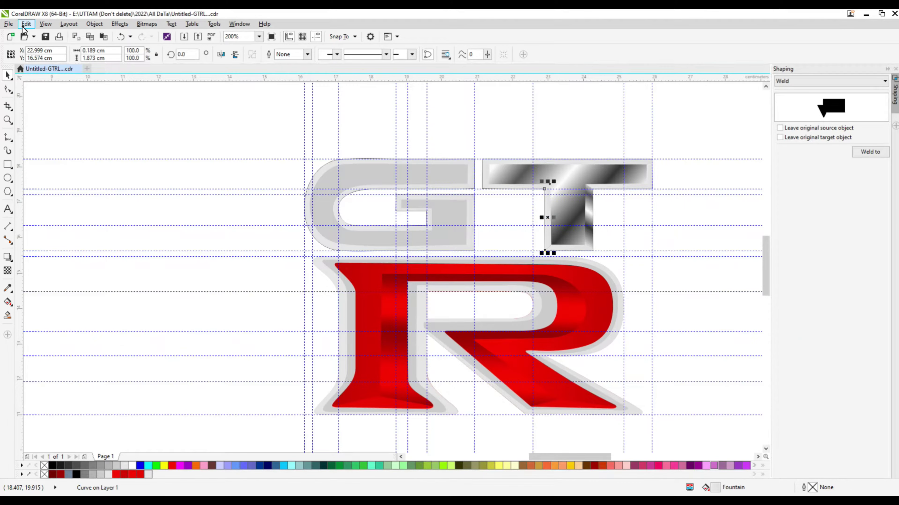
{"action": "double_click", "coordinate": [713, 487]}
{"action": "left_click_drag", "start_coordinate": [489, 172], "coordinate": [784, 207]}
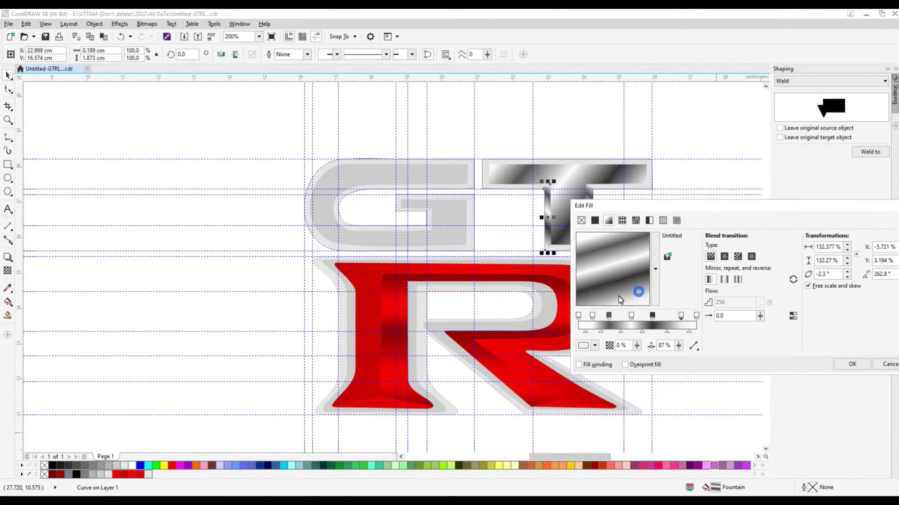
{"action": "left_click_drag", "start_coordinate": [618, 296], "coordinate": [614, 300]}
{"action": "left_click", "coordinate": [855, 366]}
Copy the T face's gradient fill onto the bevel pieces around the crossbar
{"action": "left_click", "coordinate": [649, 179]}
{"action": "left_click", "coordinate": [519, 166], "text": "shift"}
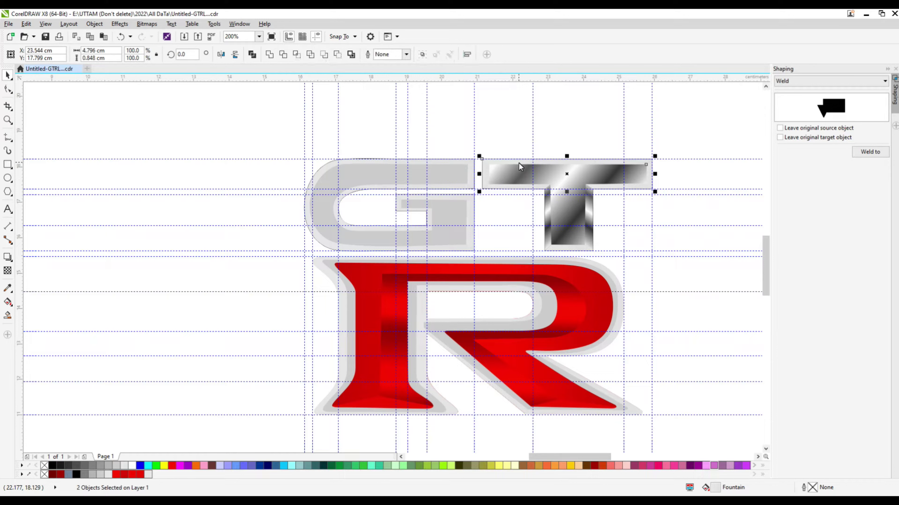
{"action": "left_click", "coordinate": [650, 173]}
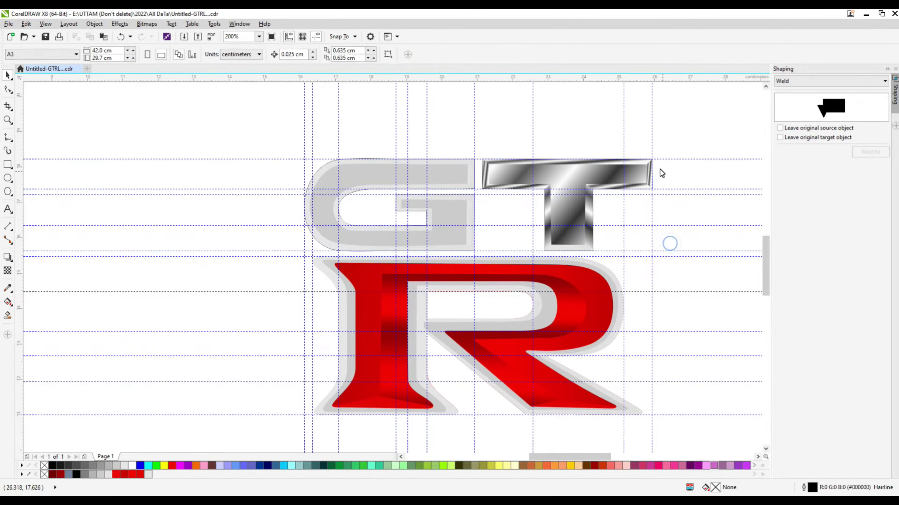
Rotate the gradient of the crossbar's right end bevel so that its bands run across the piece
{"action": "scroll", "coordinate": [662, 173], "scroll_direction": "up", "scroll_amount": 2}
{"action": "double_click", "coordinate": [713, 487]}
{"action": "left_click_drag", "start_coordinate": [665, 319], "coordinate": [654, 354]}
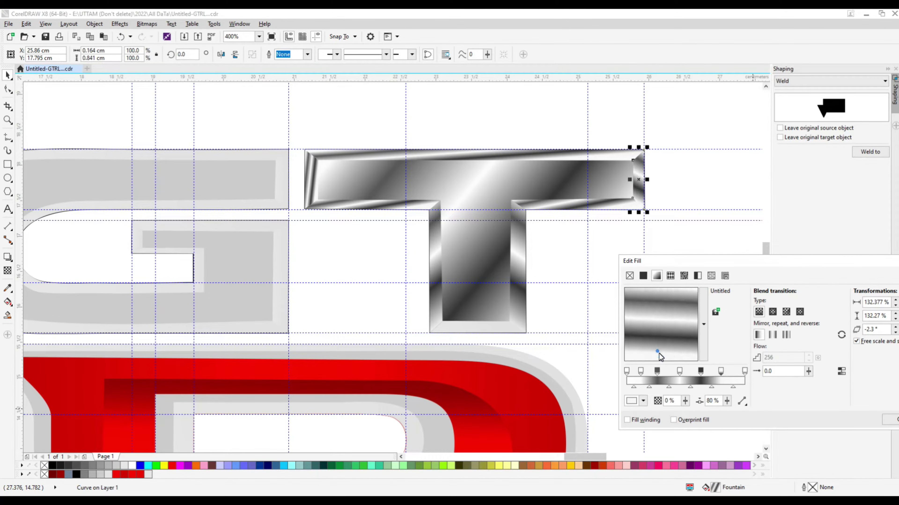
{"action": "left_click_drag", "start_coordinate": [707, 261], "coordinate": [658, 261]}
{"action": "left_click", "coordinate": [857, 427]}
Adjust the gradient angle of the bevel under the crossbar's right arm and shift its last inner white stop towards the end
{"action": "double_click", "coordinate": [714, 489]}
{"action": "left_click_drag", "start_coordinate": [460, 223], "coordinate": [675, 261]}
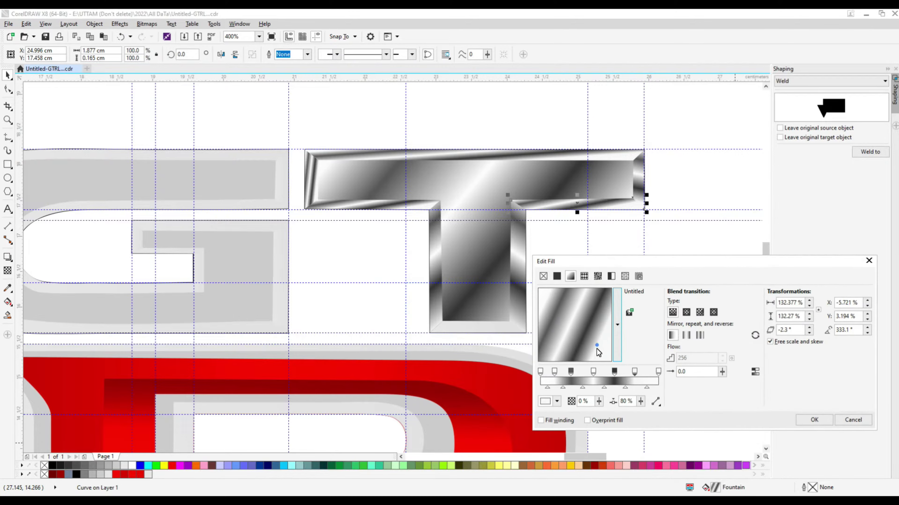
{"action": "left_click_drag", "start_coordinate": [597, 348], "coordinate": [587, 333]}
{"action": "left_click_drag", "start_coordinate": [633, 380], "coordinate": [654, 382]}
{"action": "left_click", "coordinate": [815, 420]}
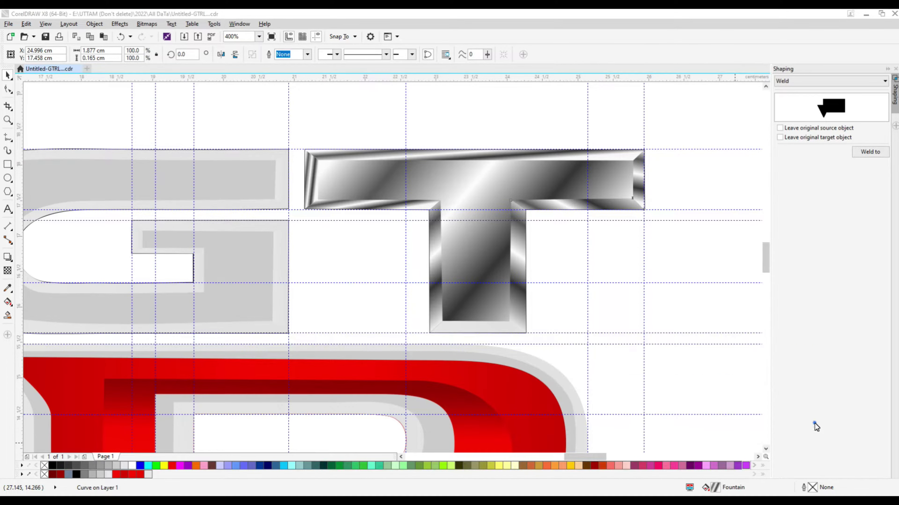
Copy the right arm's underside bevel gradient to the left arm's underside, and the right end bevel's gradient to the left end
{"action": "left_click", "coordinate": [26, 24]}
{"action": "left_click", "coordinate": [62, 155]}
{"action": "key", "text": "Return"}
{"action": "left_click", "coordinate": [591, 208]}
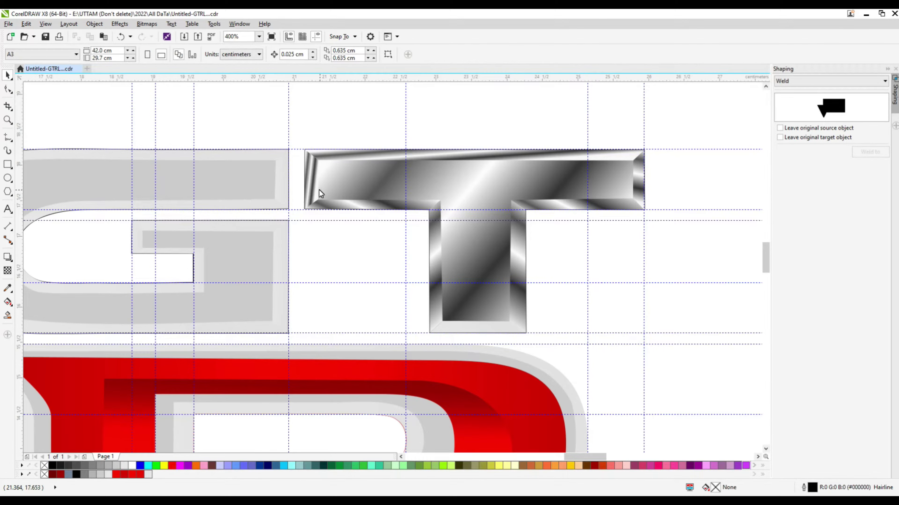
{"action": "left_click", "coordinate": [27, 23]}
{"action": "left_click", "coordinate": [58, 145]}
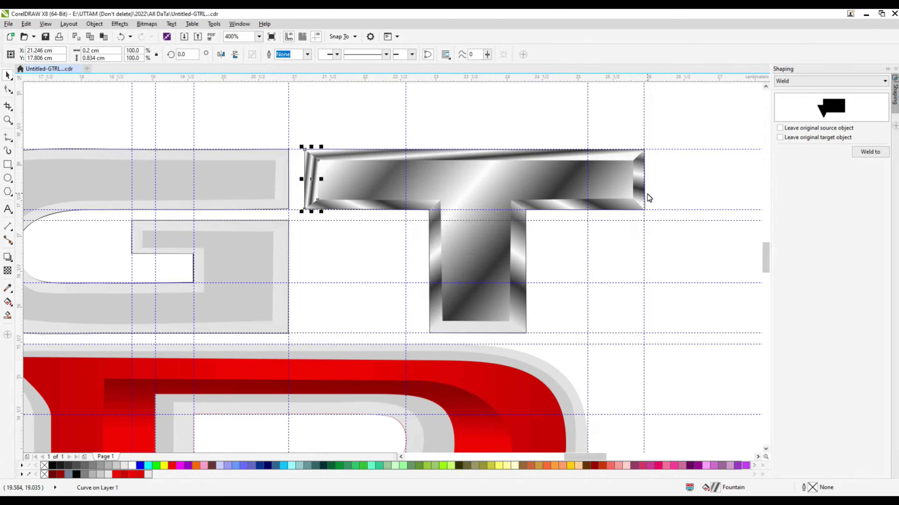
{"action": "left_click", "coordinate": [27, 24]}
{"action": "left_click", "coordinate": [62, 155]}
{"action": "left_click", "coordinate": [461, 279]}
Copy the left stem bevel's gradient fill onto the bevel along the top of the T's crossbar
{"action": "left_click", "coordinate": [408, 151]}
{"action": "left_click", "coordinate": [407, 150]}
{"action": "left_click", "coordinate": [26, 23]}
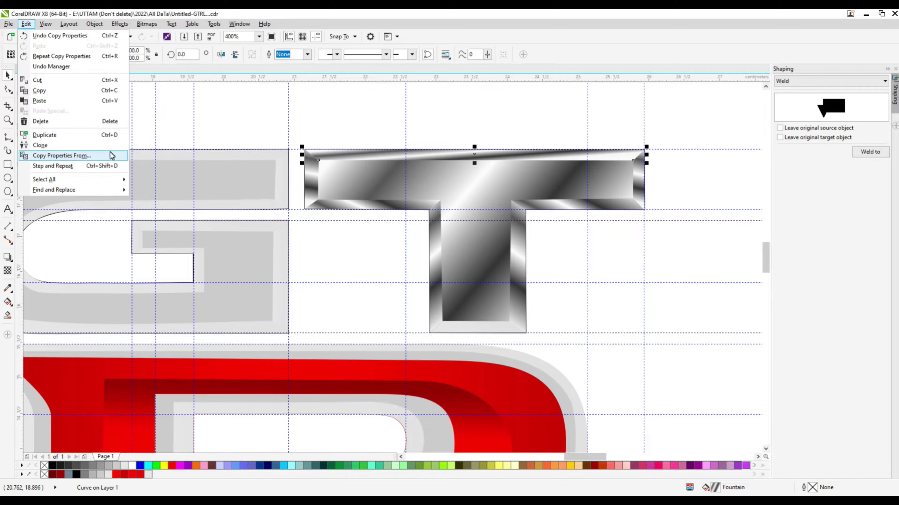
{"action": "left_click", "coordinate": [62, 156]}
{"action": "left_click", "coordinate": [460, 283]}
{"action": "left_click", "coordinate": [435, 279]}
Rotate the T's top bevel gradient to 355.6°, add a dark stop near the end, and respace the other stops
{"action": "double_click", "coordinate": [715, 488]}
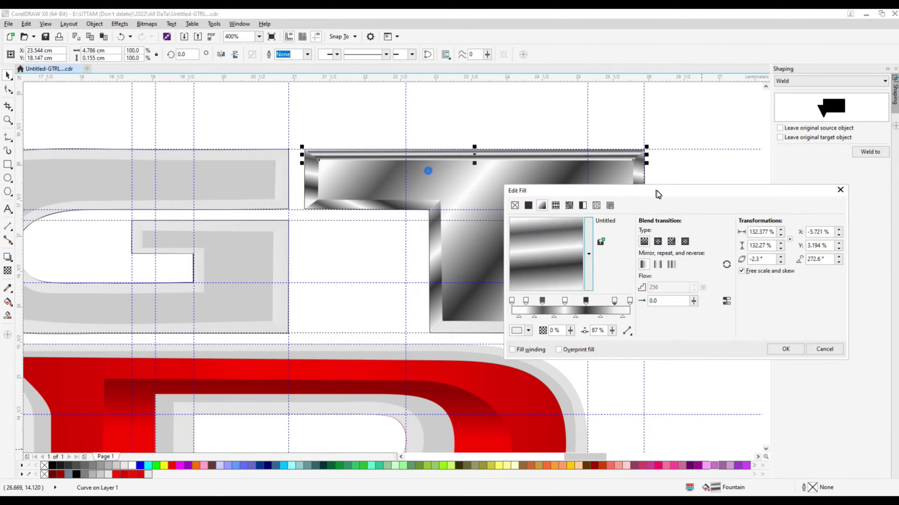
{"action": "left_click_drag", "start_coordinate": [658, 193], "coordinate": [660, 194]}
{"action": "left_click_drag", "start_coordinate": [559, 257], "coordinate": [561, 255]}
{"action": "left_click_drag", "start_coordinate": [617, 301], "coordinate": [561, 301]}
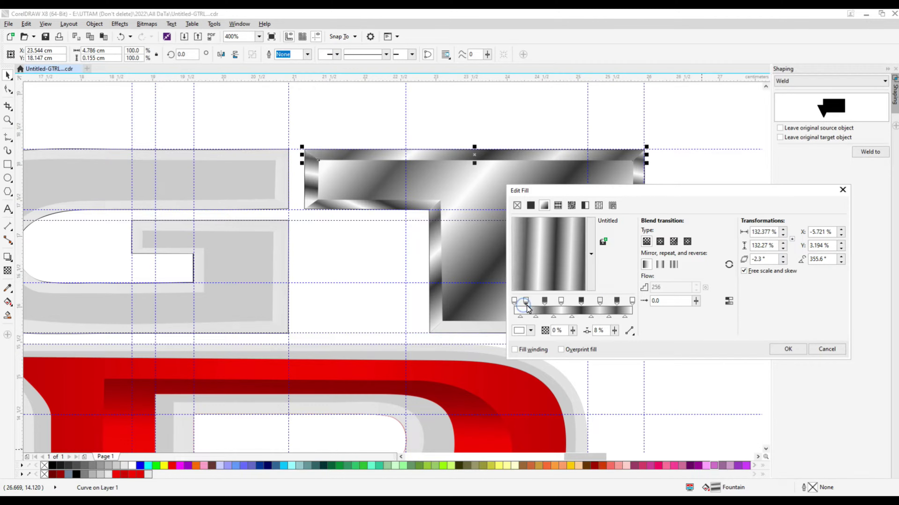
{"action": "key", "text": "Return"}
Copy the top crossbar bevel's gradient fill onto the bevel at the foot of the T's stem
{"action": "left_click", "coordinate": [27, 23]}
{"action": "left_click", "coordinate": [53, 136]}
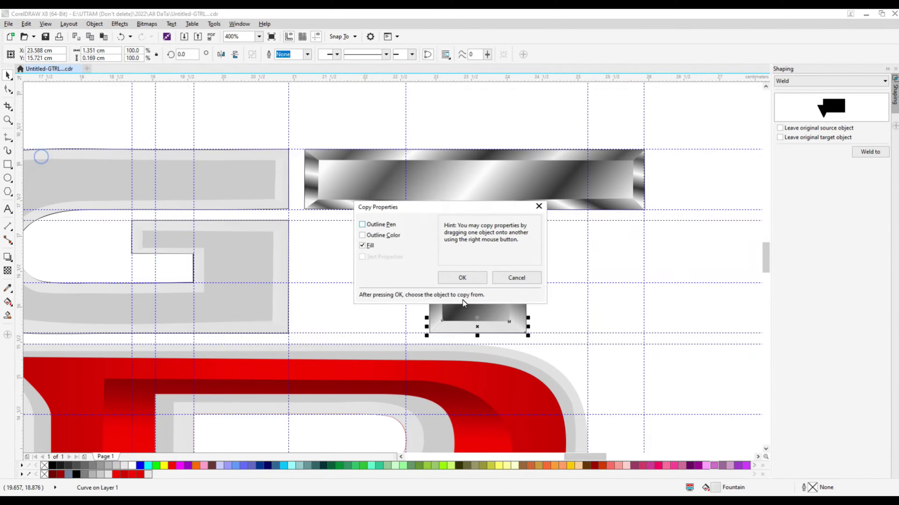
{"action": "key", "text": "Return"}
{"action": "left_click", "coordinate": [478, 177]}
Move the first inner white and dark stops of the stem's foot bevel gradient closer to the start, the dark one to 16%
{"action": "left_click", "coordinate": [407, 341]}
{"action": "scroll", "coordinate": [522, 312], "scroll_direction": "down", "scroll_amount": 2}
{"action": "scroll", "coordinate": [522, 313], "scroll_direction": "up", "scroll_amount": 2}
{"action": "left_click", "coordinate": [522, 312]}
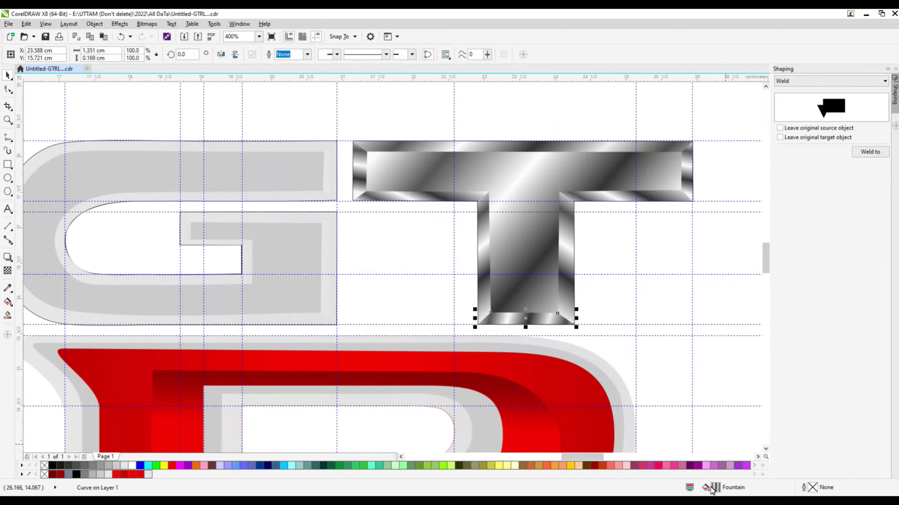
{"action": "key", "text": "F11"}
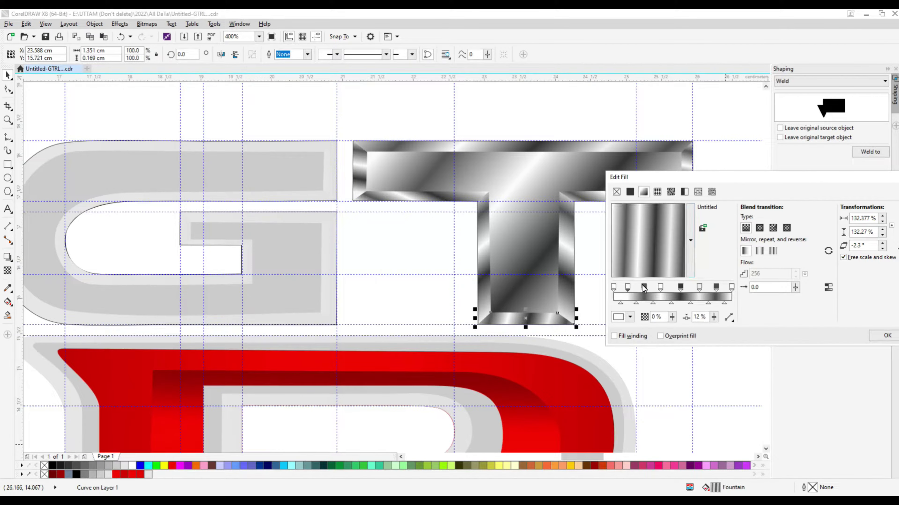
{"action": "left_click_drag", "start_coordinate": [643, 291], "coordinate": [635, 294]}
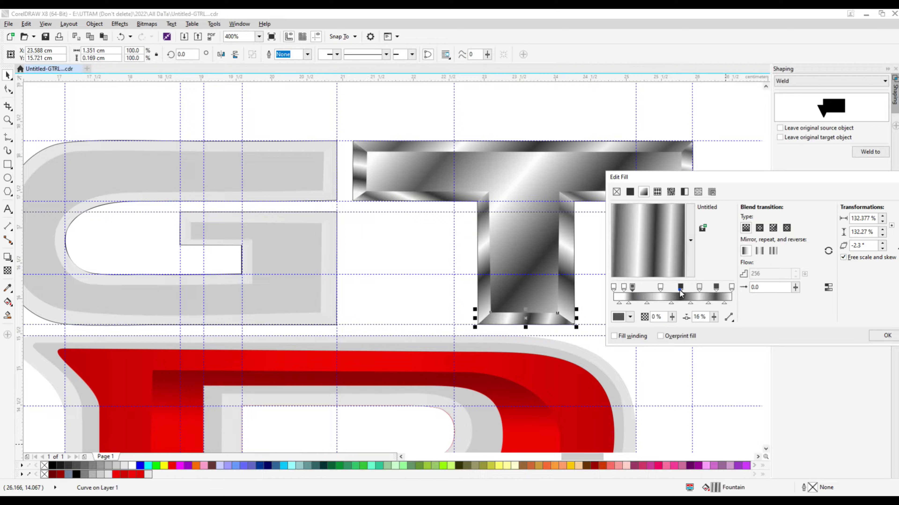
{"action": "key", "text": "Return"}
Copy the fill of one of the T's horizontal bevels onto the G's outer bevel
{"action": "left_click", "coordinate": [247, 327]}
{"action": "left_click", "coordinate": [26, 24]}
{"action": "left_click", "coordinate": [50, 156]}
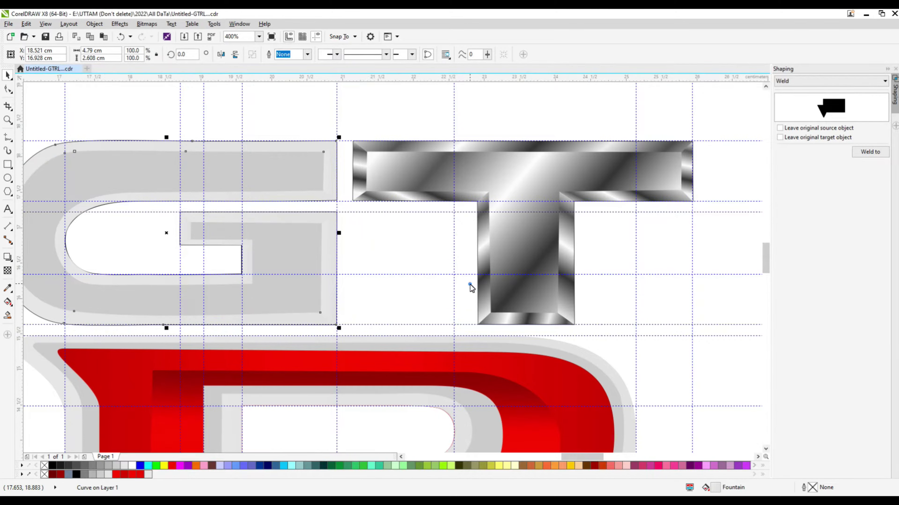
{"action": "left_click", "coordinate": [476, 287]}
Select both right end bevels of the G and copy the gradient of a vertical T bevel onto them
{"action": "left_click", "coordinate": [323, 289]}
{"action": "left_click", "coordinate": [333, 175], "text": "shift"}
{"action": "left_click", "coordinate": [27, 24]}
{"action": "left_click", "coordinate": [49, 154]}
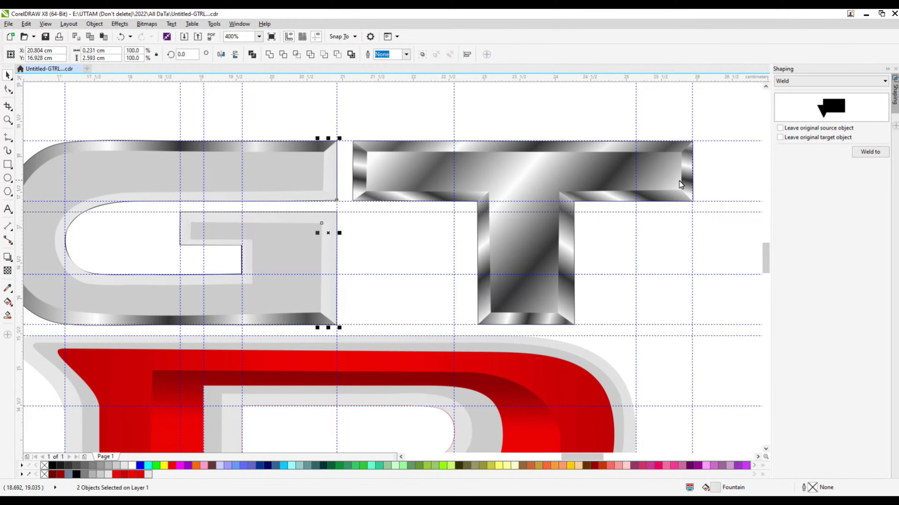
{"action": "left_click", "coordinate": [531, 255]}
Copy a T bevel's gradient fill onto the small left end bevel of the G's inner bar
{"action": "left_click", "coordinate": [297, 219]}
{"action": "left_click", "coordinate": [26, 24]}
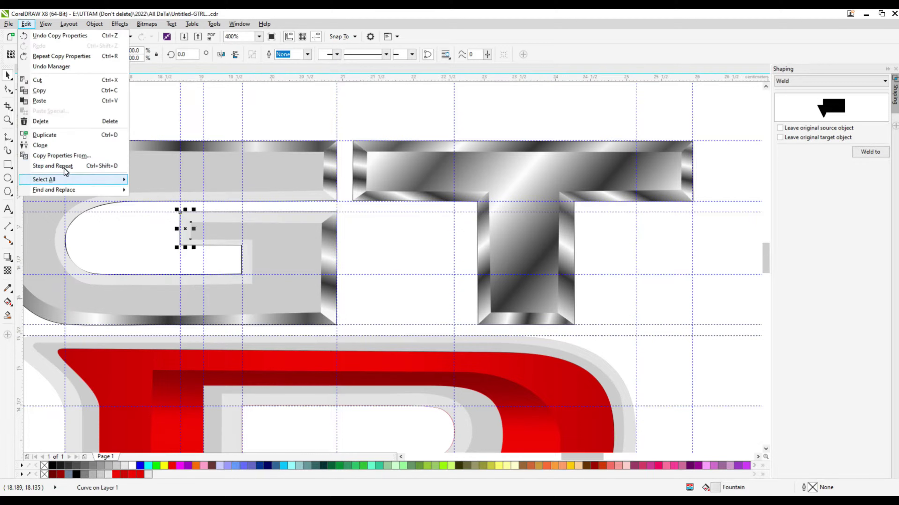
{"action": "left_click", "coordinate": [49, 156]}
{"action": "left_click", "coordinate": [464, 281]}
Copy the T's top bevel gradient onto the upper and lower bevels of the G's inner bar
{"action": "left_click", "coordinate": [230, 215]}
{"action": "left_click", "coordinate": [231, 215], "text": "shift"}
{"action": "left_click", "coordinate": [26, 24]}
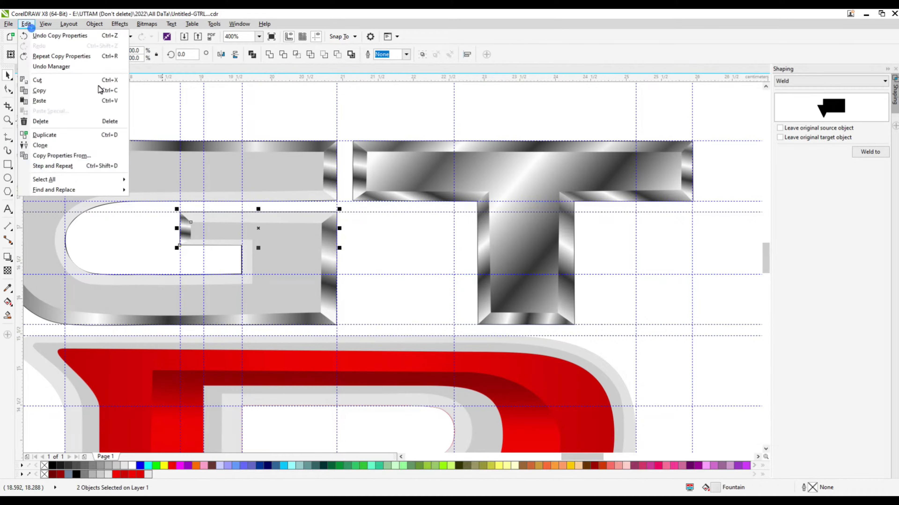
{"action": "left_click", "coordinate": [52, 166]}
{"action": "left_click", "coordinate": [895, 92]}
{"action": "left_click", "coordinate": [26, 24]}
{"action": "left_click", "coordinate": [53, 156]}
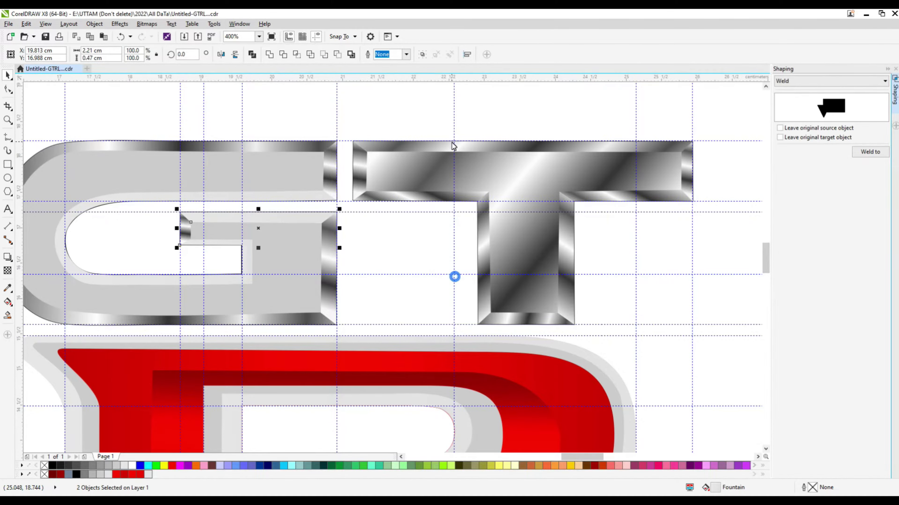
{"action": "left_click", "coordinate": [453, 275]}
Copy a T bevel's gradient fill onto the short vertical bevel inside the G
{"action": "left_click", "coordinate": [255, 268]}
{"action": "key", "text": "alt+f"}
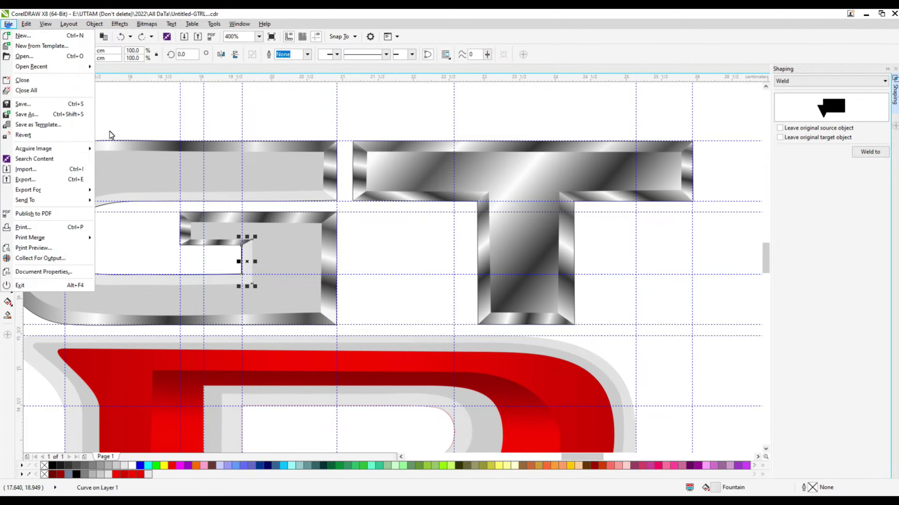
{"action": "left_click", "coordinate": [26, 23]}
{"action": "left_click", "coordinate": [53, 156]}
{"action": "left_click", "coordinate": [467, 283]}
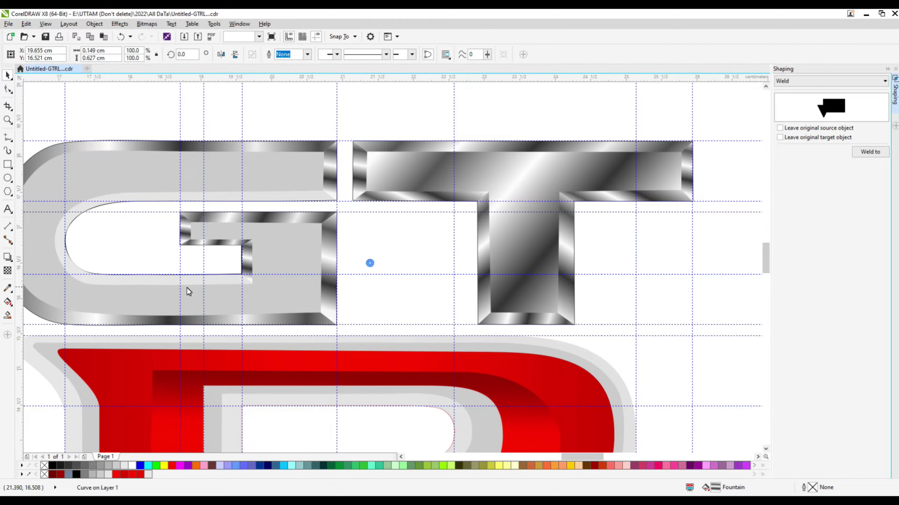
Copy a T bevel's gradient fill onto the curved bevel around the G's inner opening
{"action": "left_click", "coordinate": [26, 24]}
{"action": "left_click", "coordinate": [53, 155]}
{"action": "left_click", "coordinate": [466, 283]}
{"action": "left_click", "coordinate": [618, 250]}
Shift the dark gradient stop toward the end of the fountain fill on the short vertical bevel inside the G
{"action": "scroll", "coordinate": [619, 250], "scroll_direction": "down", "scroll_amount": 2}
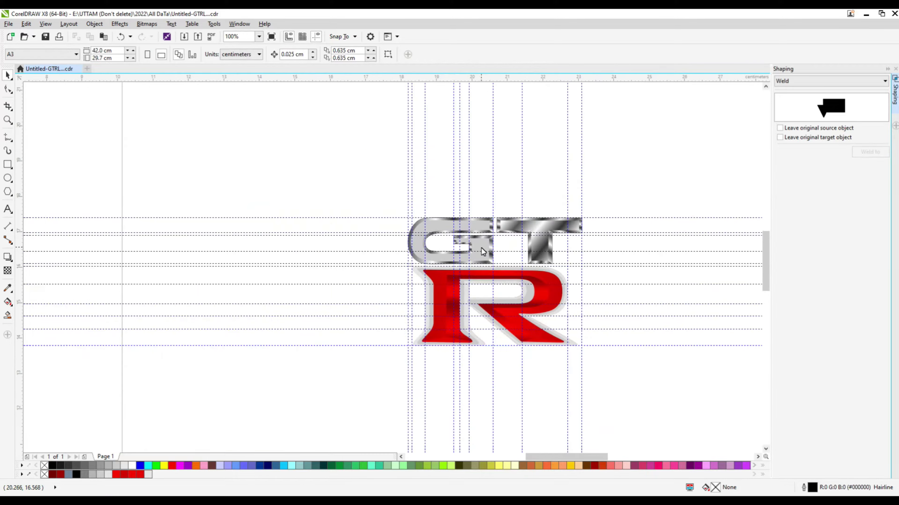
{"action": "scroll", "coordinate": [603, 242], "scroll_direction": "up", "scroll_amount": 2}
{"action": "scroll", "coordinate": [602, 241], "scroll_direction": "up", "scroll_amount": 2}
{"action": "left_click", "coordinate": [526, 308]}
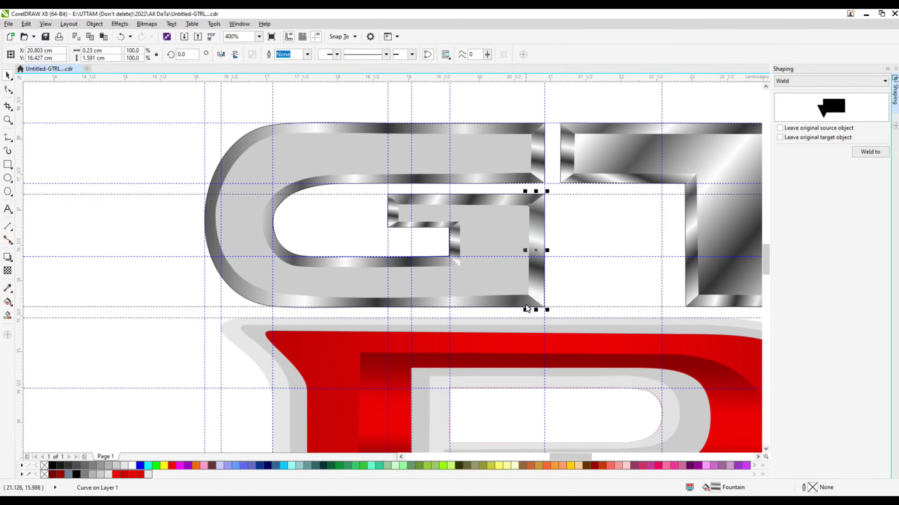
{"action": "left_click", "coordinate": [453, 229]}
{"action": "scroll", "coordinate": [453, 228], "scroll_direction": "up", "scroll_amount": 2}
{"action": "key", "text": "F11"}
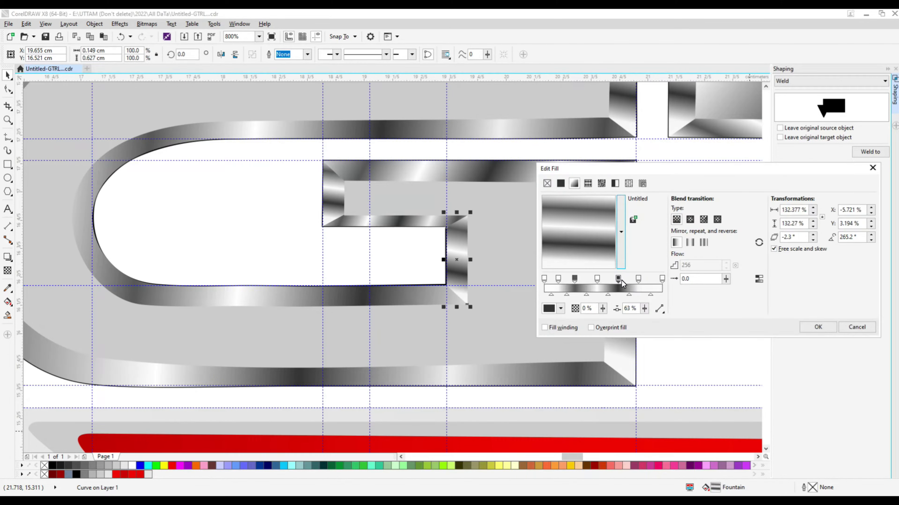
{"action": "left_click_drag", "start_coordinate": [617, 280], "coordinate": [633, 279]}
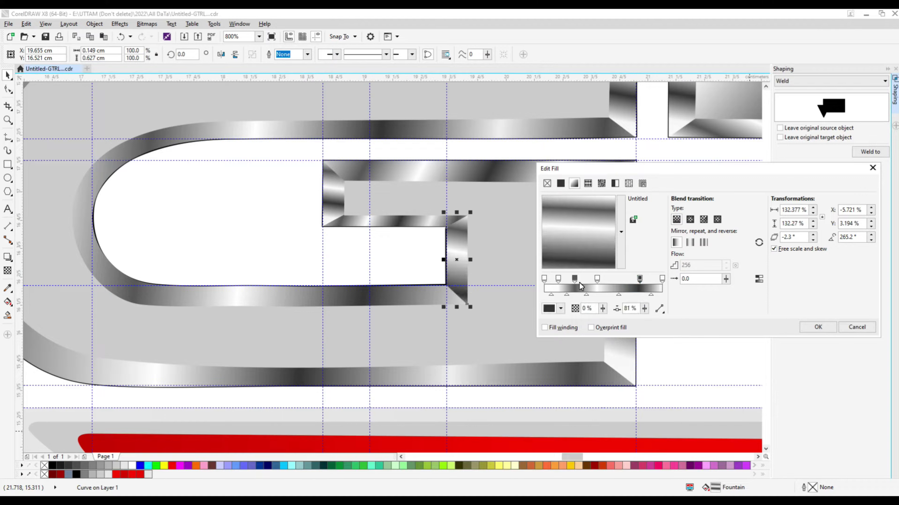
{"action": "left_click", "coordinate": [817, 327]}
Respace the gradient stops on the lower bevel of the G's inner bar and recolor the end stop with a sampled dark gray
{"action": "left_click", "coordinate": [363, 223]}
{"action": "key", "text": "F11"}
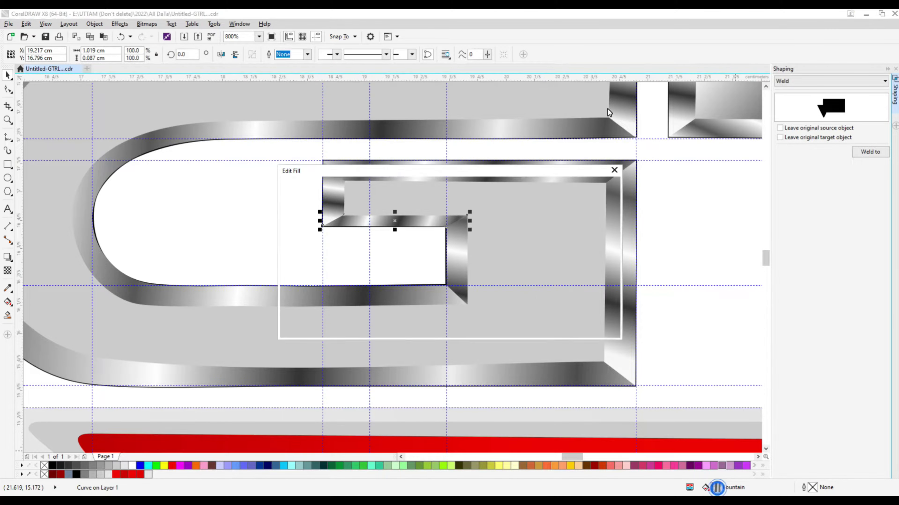
{"action": "left_click", "coordinate": [537, 283]}
{"action": "left_click_drag", "start_coordinate": [560, 281], "coordinate": [552, 282]}
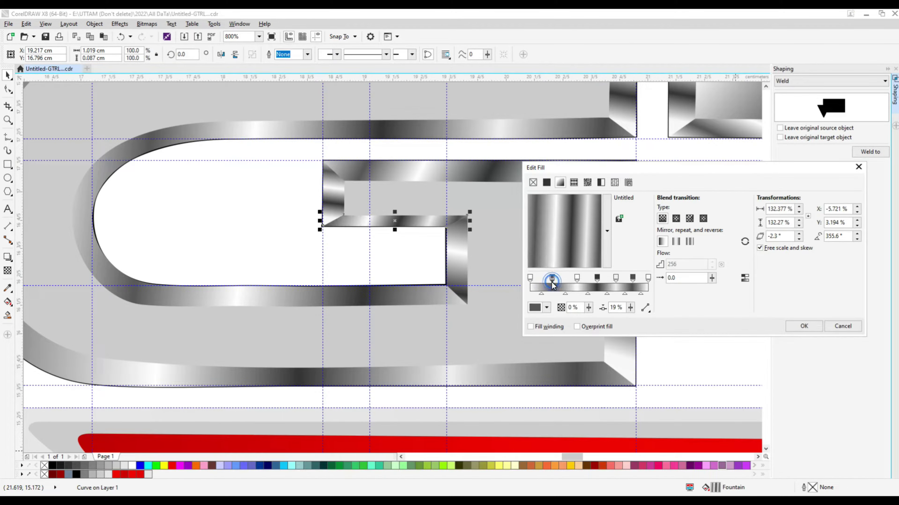
{"action": "left_click", "coordinate": [547, 308]}
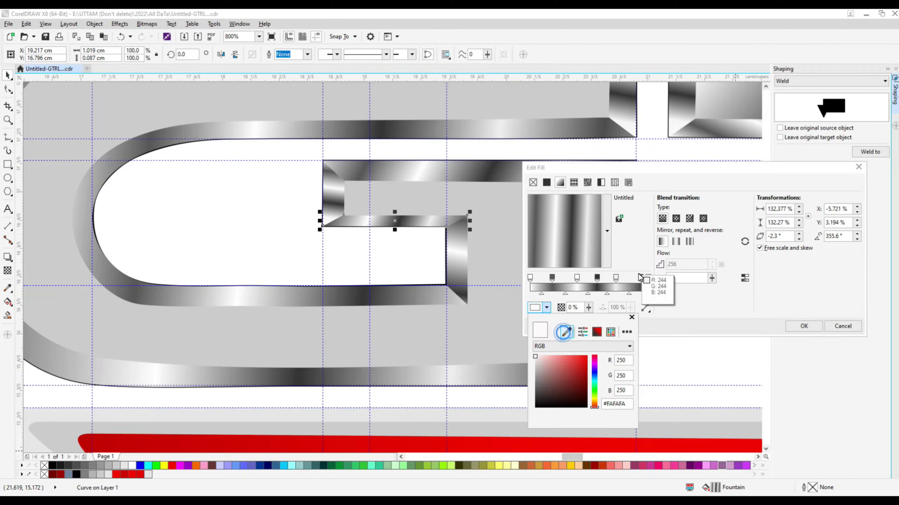
{"action": "left_click", "coordinate": [640, 279]}
{"action": "left_click", "coordinate": [797, 327]}
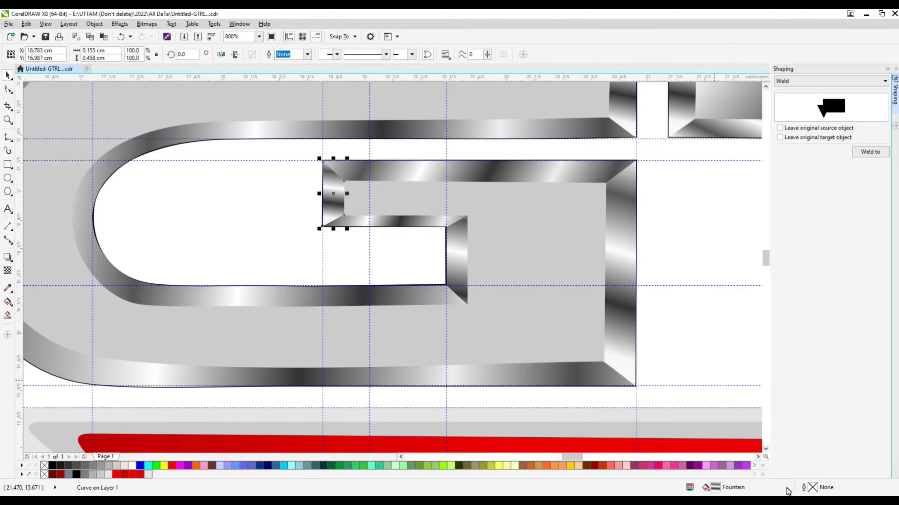
Rework the gradient on the left end bevel of the G's inner bar, moving the second dark stop toward the end and adjusting the end stop's color
{"action": "double_click", "coordinate": [715, 488]}
{"action": "left_click_drag", "start_coordinate": [354, 174], "coordinate": [570, 174]}
{"action": "left_click", "coordinate": [515, 288]}
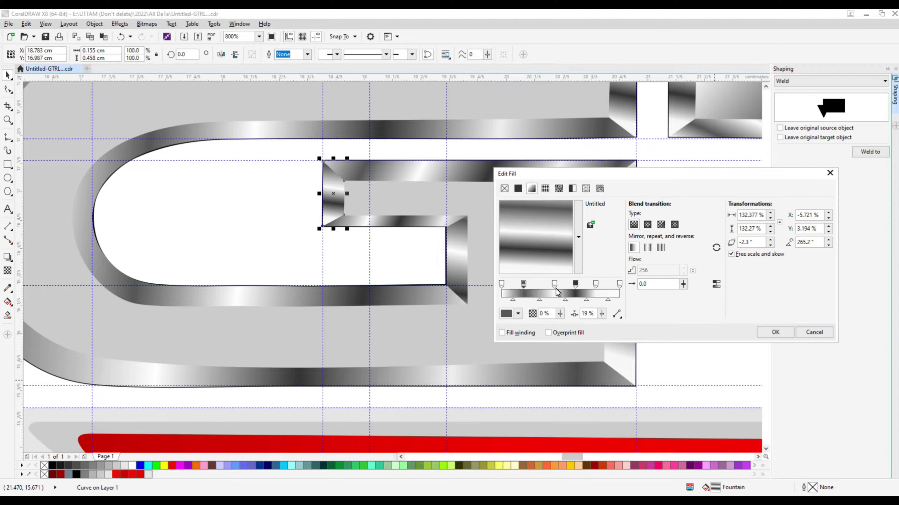
{"action": "left_click_drag", "start_coordinate": [575, 283], "coordinate": [602, 293]}
{"action": "double_click", "coordinate": [573, 290]}
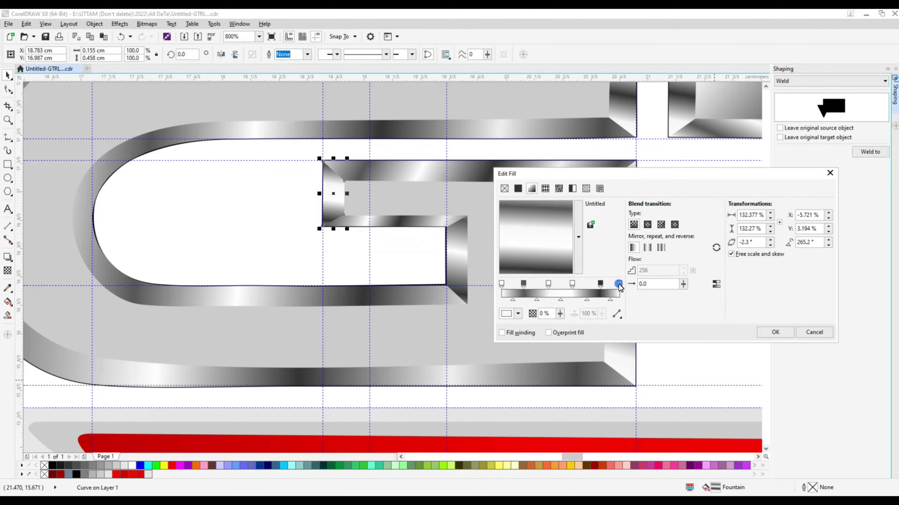
{"action": "left_click", "coordinate": [517, 313]}
{"action": "key", "text": "Escape"}
{"action": "key", "text": "Return"}
{"action": "scroll", "coordinate": [592, 268], "scroll_direction": "down", "scroll_amount": 3}
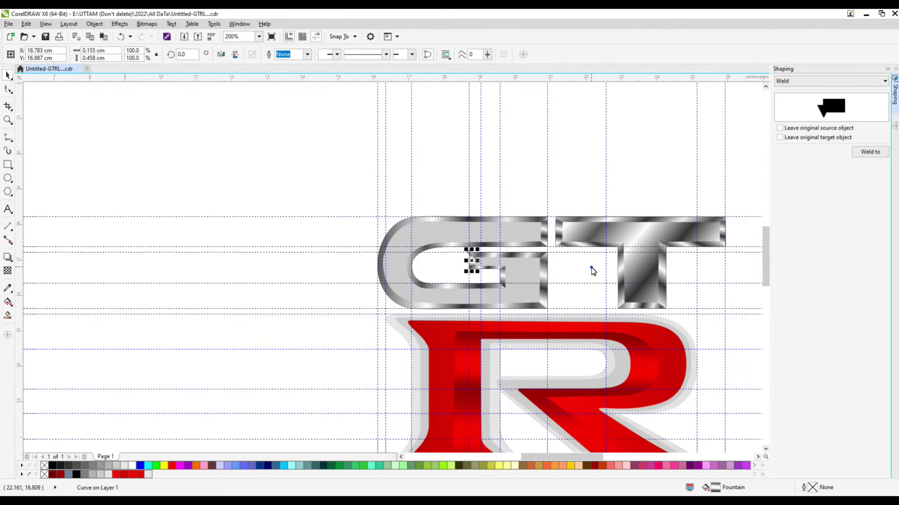
Copy the T face's chrome gradient onto the G's main face and rearrange its gradient stops
{"action": "left_click", "coordinate": [460, 230]}
{"action": "scroll", "coordinate": [654, 253], "scroll_direction": "up", "scroll_amount": 2}
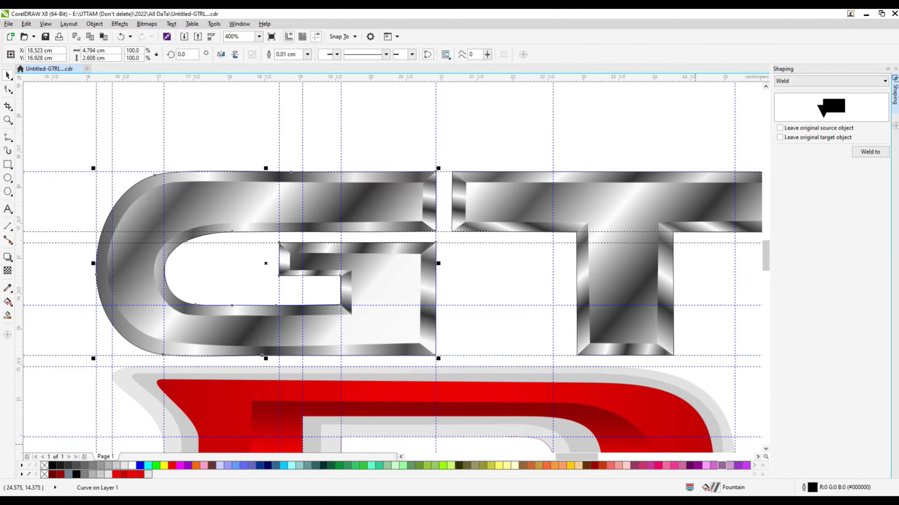
{"action": "double_click", "coordinate": [714, 487]}
{"action": "left_click_drag", "start_coordinate": [318, 173], "coordinate": [513, 178]}
{"action": "left_click", "coordinate": [565, 292]}
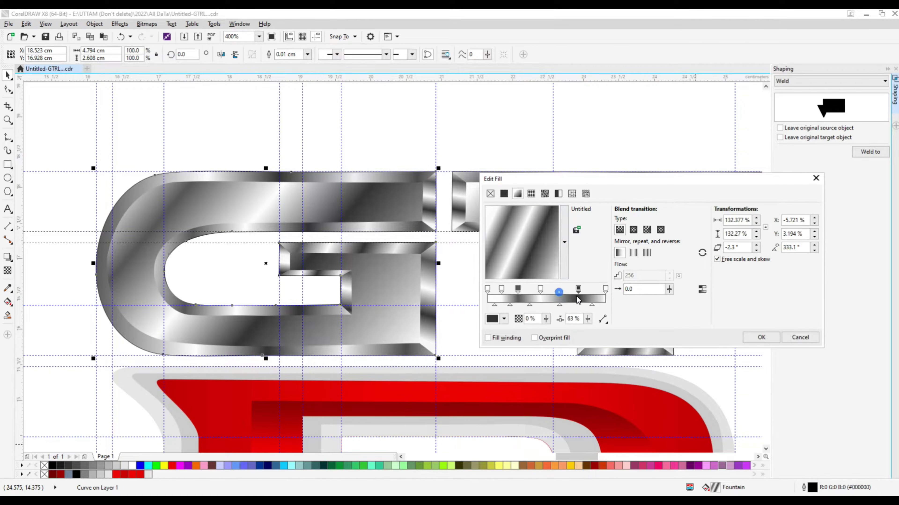
{"action": "left_click_drag", "start_coordinate": [500, 289], "coordinate": [590, 290]}
Add and recolor gray and light stops in the G face's gradient, giving the start stop a sampled dark gray
{"action": "double_click", "coordinate": [523, 297]}
{"action": "left_click", "coordinate": [504, 319]}
{"action": "double_click", "coordinate": [506, 293]}
{"action": "left_click", "coordinate": [504, 319]}
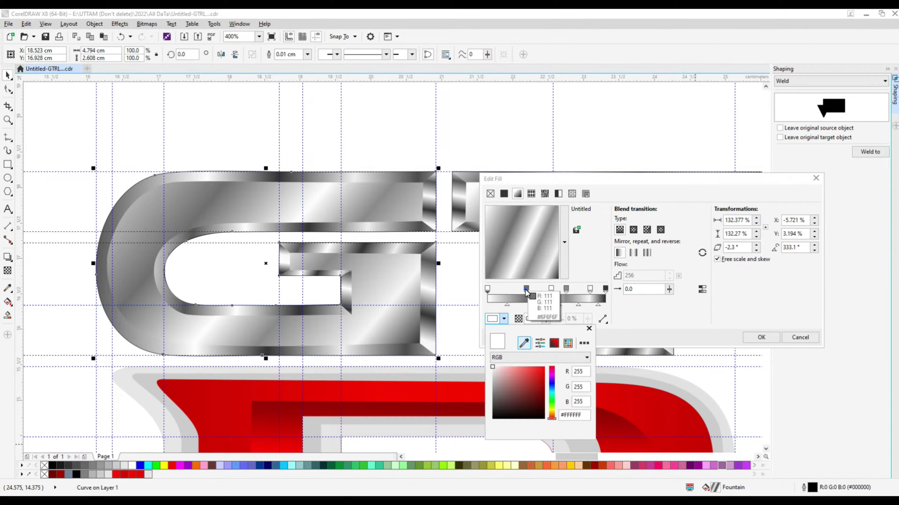
{"action": "left_click", "coordinate": [551, 301]}
Respace the light and gray stops near the start of the G face's gradient and adjust the start stop's color
{"action": "left_click_drag", "start_coordinate": [526, 289], "coordinate": [517, 289]}
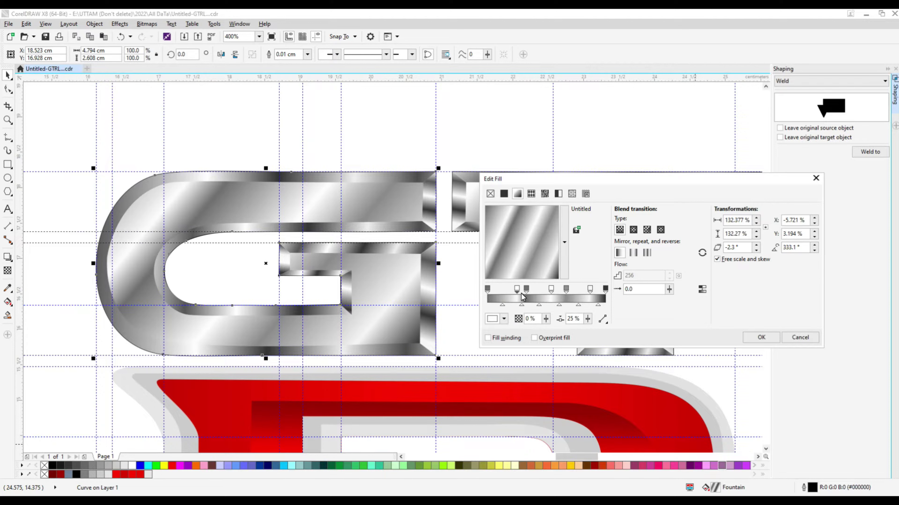
{"action": "double_click", "coordinate": [534, 300]}
{"action": "left_click", "coordinate": [488, 289]}
{"action": "left_click", "coordinate": [503, 319]}
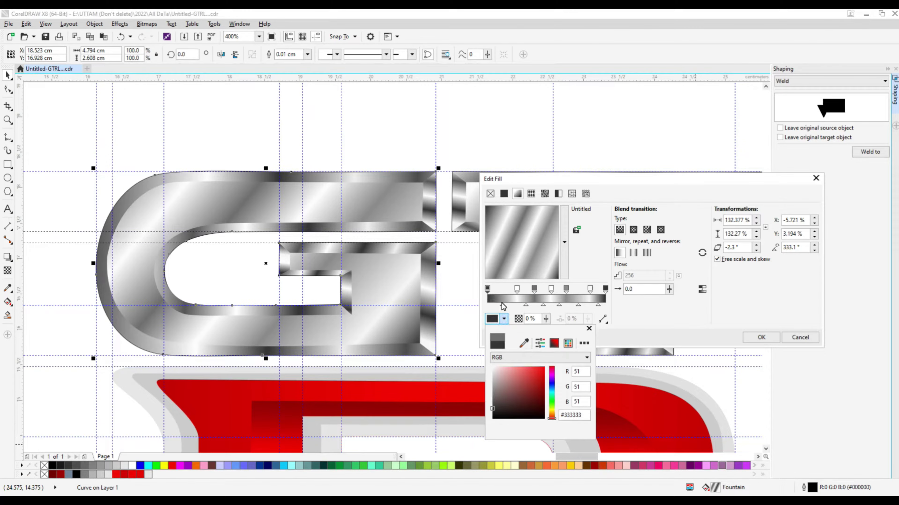
{"action": "left_click", "coordinate": [491, 301]}
{"action": "left_click_drag", "start_coordinate": [517, 290], "coordinate": [552, 299]}
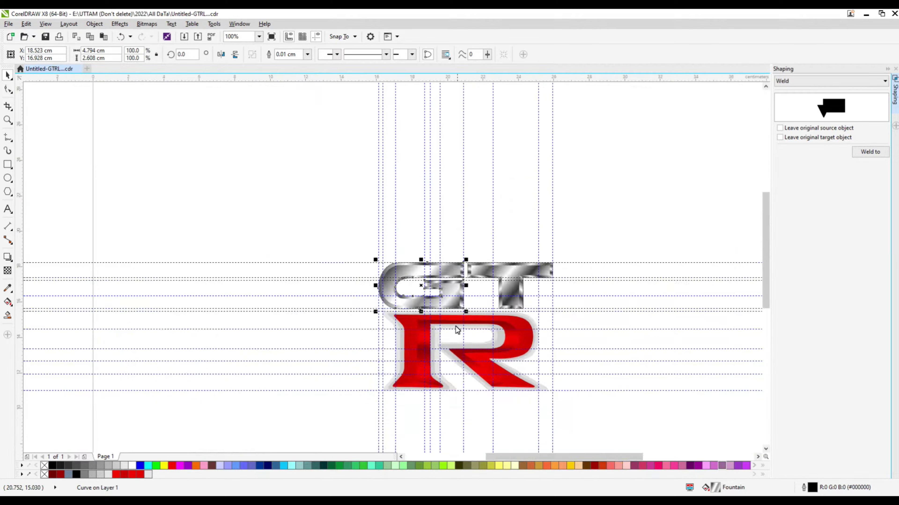
Copy the gradient fill of the T's top bevel onto the inner gray border of the R
{"action": "scroll", "coordinate": [457, 330], "scroll_direction": "up", "scroll_amount": 1}
{"action": "key", "text": "Escape"}
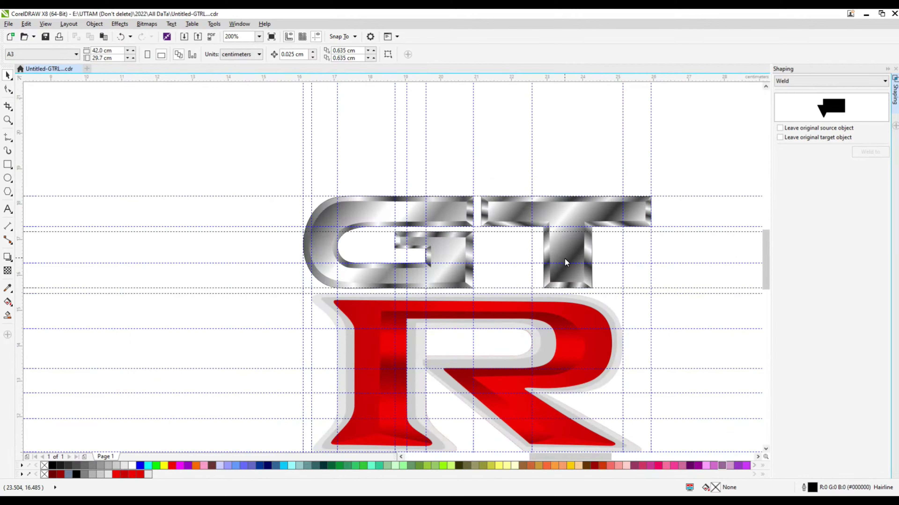
{"action": "scroll", "coordinate": [497, 245], "scroll_direction": "down", "scroll_amount": 1}
{"action": "scroll", "coordinate": [495, 247], "scroll_direction": "up", "scroll_amount": 1}
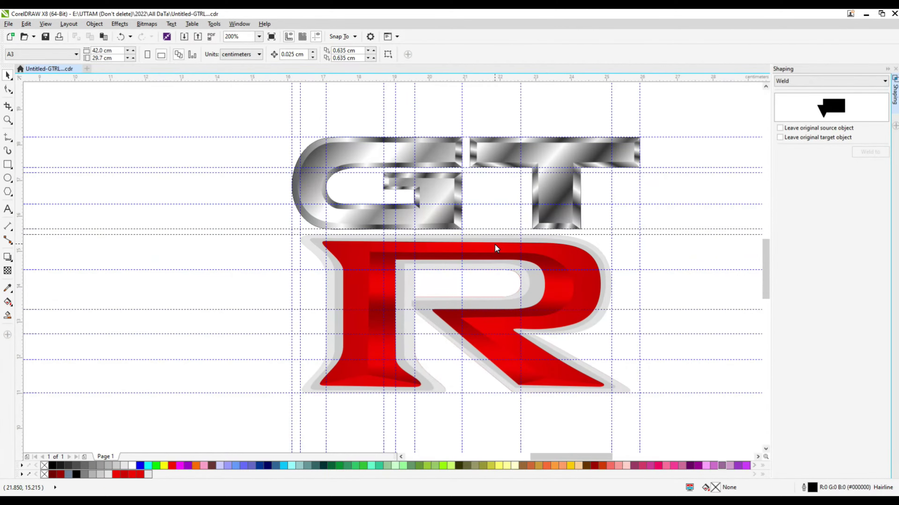
{"action": "left_click", "coordinate": [441, 241]}
{"action": "left_click", "coordinate": [26, 24]}
{"action": "left_click", "coordinate": [46, 111]}
{"action": "left_click", "coordinate": [460, 277]}
{"action": "left_click", "coordinate": [558, 145]}
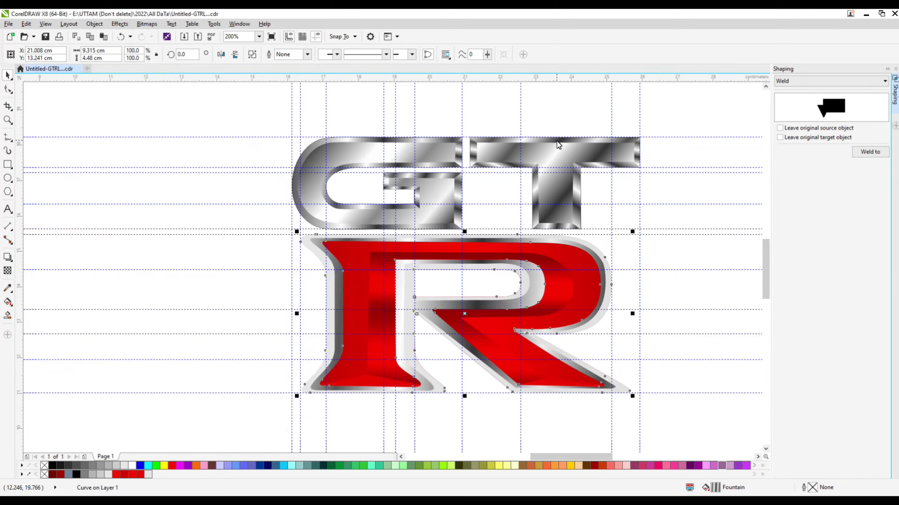
Tilt the gradient on the R's inner border, add and respace its stops, and recolor the end stop dark gray
{"action": "double_click", "coordinate": [732, 487]}
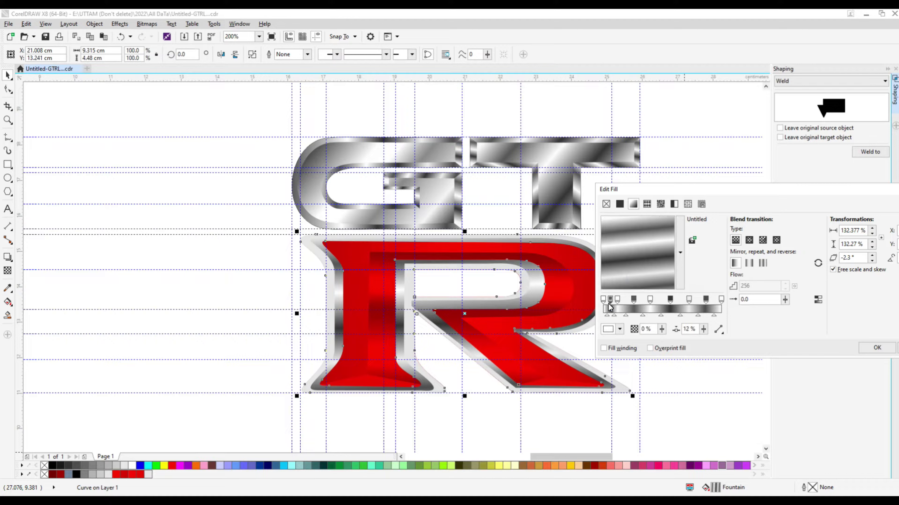
{"action": "left_click_drag", "start_coordinate": [634, 300], "coordinate": [695, 305]}
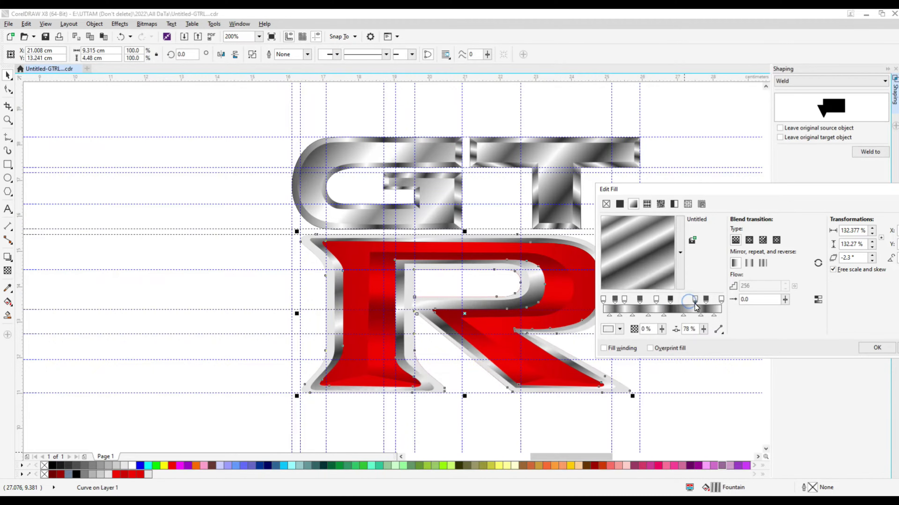
{"action": "left_click", "coordinate": [708, 300]}
{"action": "left_click", "coordinate": [620, 330]}
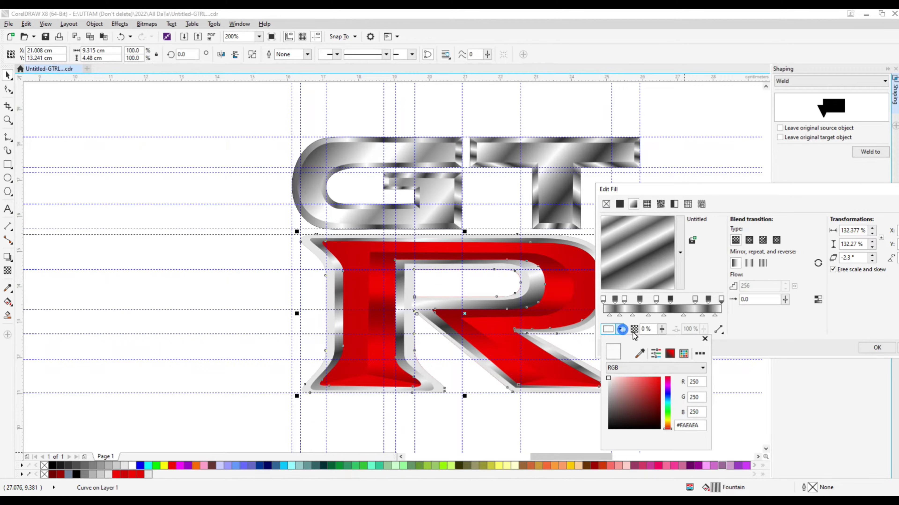
{"action": "double_click", "coordinate": [709, 302]}
{"action": "left_click_drag", "start_coordinate": [670, 300], "coordinate": [679, 307]}
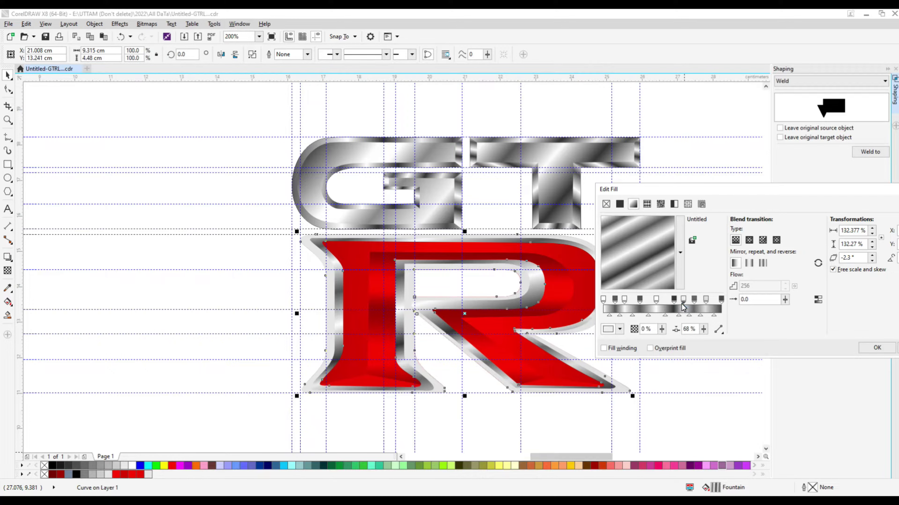
{"action": "left_click", "coordinate": [876, 347]}
Copy the inner border's chrome gradient onto the outer light gray border of the R
{"action": "scroll", "coordinate": [556, 305], "scroll_direction": "up", "scroll_amount": 2}
{"action": "left_click", "coordinate": [26, 24]}
{"action": "left_click", "coordinate": [89, 156]}
{"action": "key", "text": "Return"}
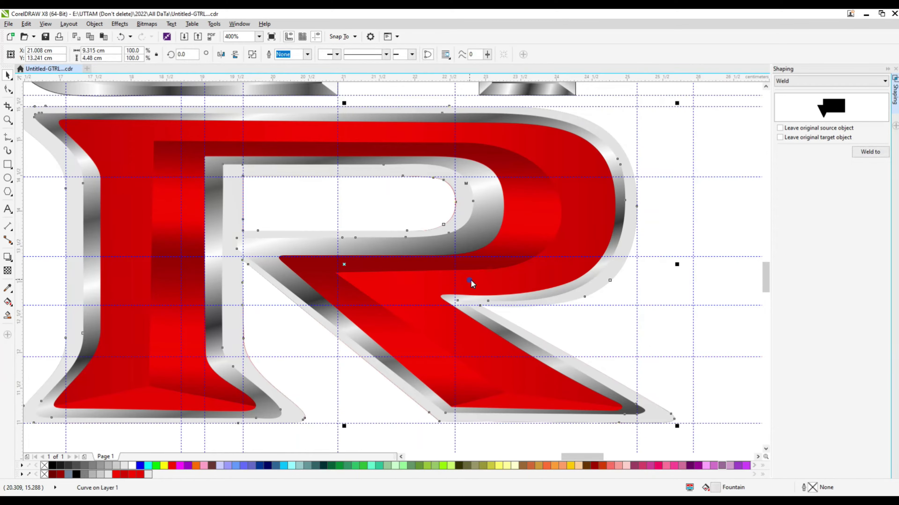
{"action": "left_click", "coordinate": [476, 244]}
Recolor the end stop of the R's outer border gradient with the light color sampled from its start stop
{"action": "double_click", "coordinate": [715, 488]}
{"action": "left_click_drag", "start_coordinate": [626, 269], "coordinate": [624, 276]}
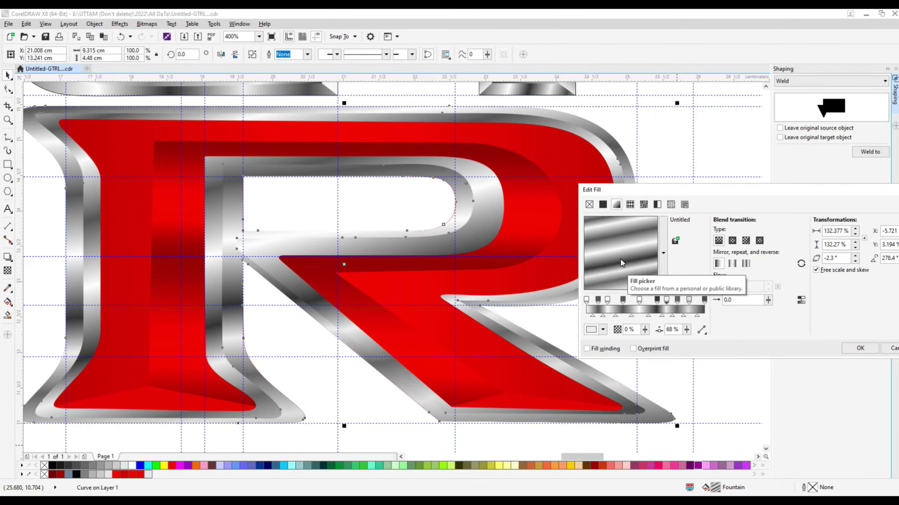
{"action": "left_click", "coordinate": [705, 300]}
{"action": "left_click", "coordinate": [714, 321]}
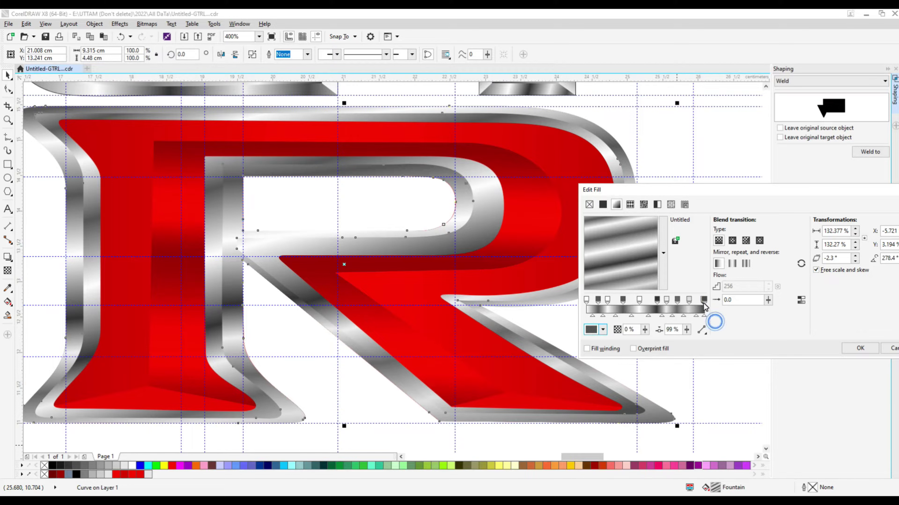
{"action": "left_click", "coordinate": [705, 300]}
{"action": "left_click", "coordinate": [603, 330]}
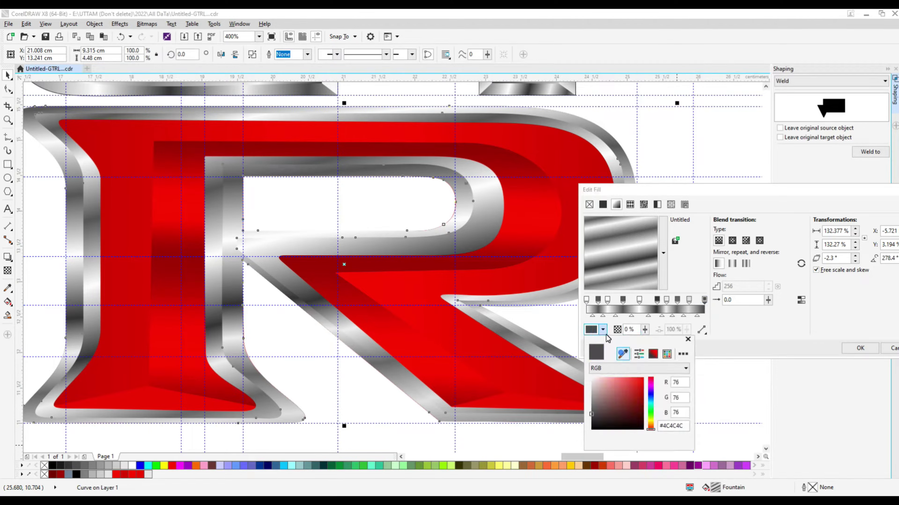
{"action": "left_click", "coordinate": [585, 301]}
{"action": "left_click", "coordinate": [713, 371]}
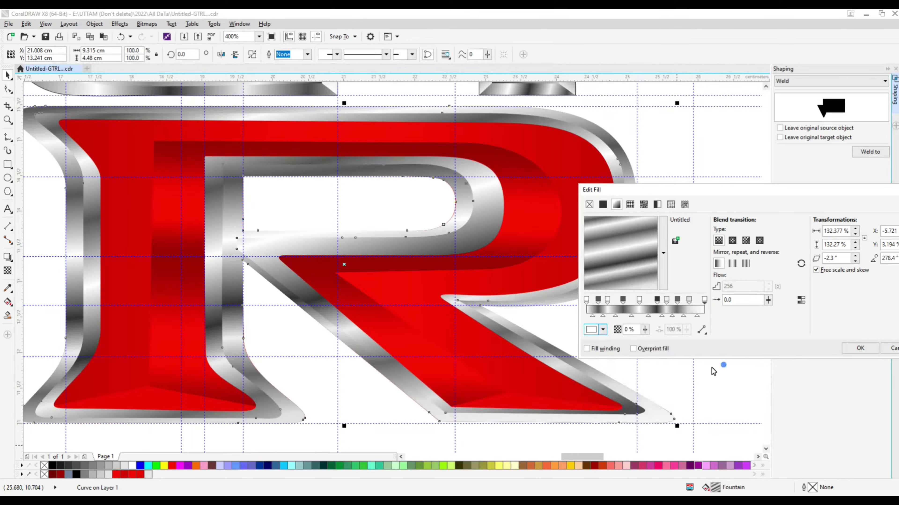
Rotate the R's outer border gradient to about 300.3°, respace its stops and recolor the end stop
{"action": "left_click_drag", "start_coordinate": [695, 308], "coordinate": [704, 310]}
{"action": "left_click_drag", "start_coordinate": [651, 292], "coordinate": [633, 276]}
{"action": "left_click", "coordinate": [603, 330]}
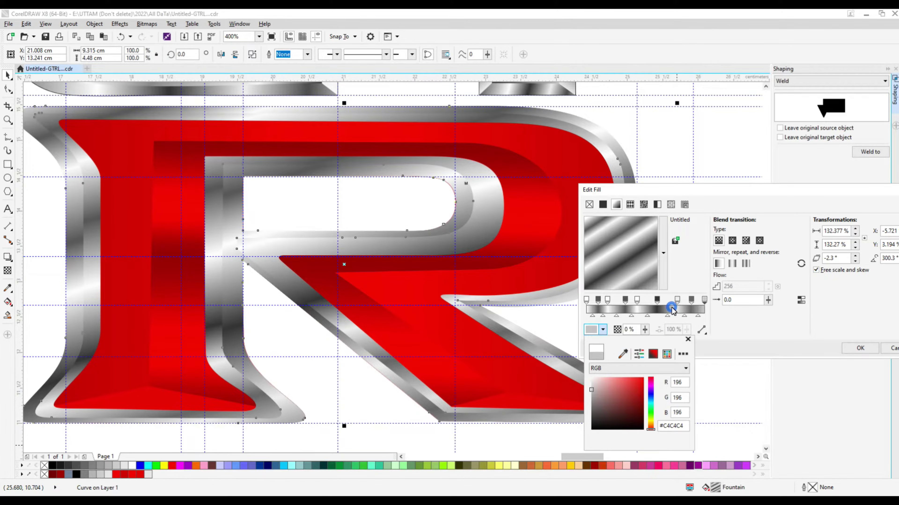
{"action": "left_click", "coordinate": [855, 346]}
{"action": "scroll", "coordinate": [460, 308], "scroll_direction": "down", "scroll_amount": 2}
{"action": "scroll", "coordinate": [442, 307], "scroll_direction": "up", "scroll_amount": 1}
{"action": "left_click", "coordinate": [642, 254]}
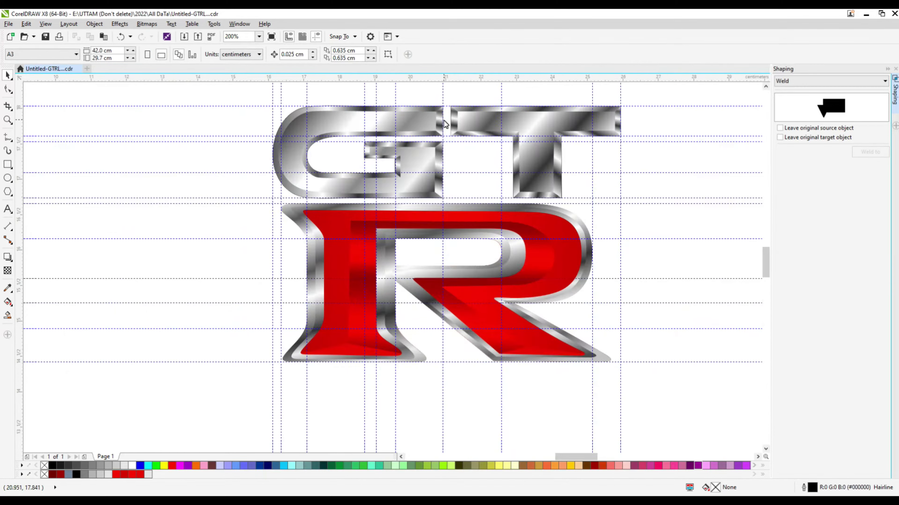
Examine the gradients on the G's upper end bevel and the T's left end bevel with the Interactive Fill tool
{"action": "left_click", "coordinate": [445, 124]}
{"action": "scroll", "coordinate": [444, 124], "scroll_direction": "up", "scroll_amount": 1}
{"action": "scroll", "coordinate": [430, 94], "scroll_direction": "up", "scroll_amount": 1}
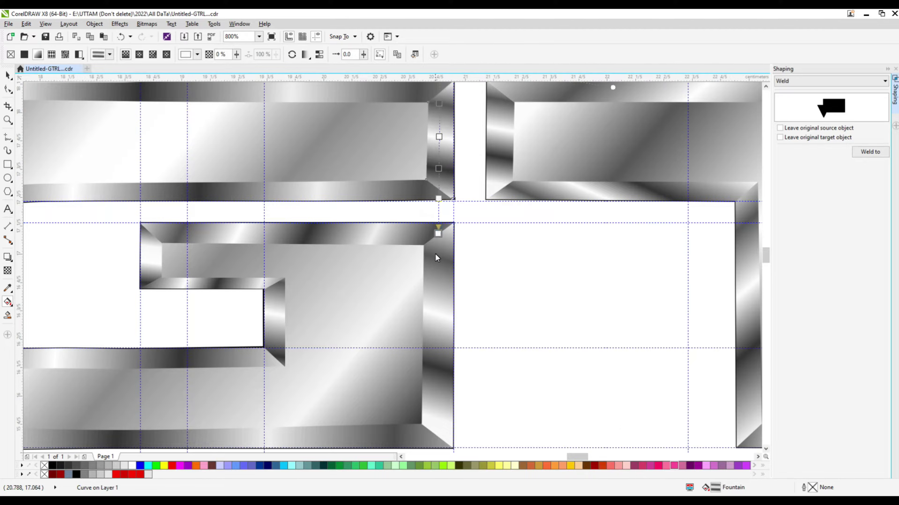
{"action": "scroll", "coordinate": [437, 258], "scroll_direction": "down", "scroll_amount": 1}
{"action": "left_click", "coordinate": [467, 221]}
{"action": "scroll", "coordinate": [365, 206], "scroll_direction": "down", "scroll_amount": 1}
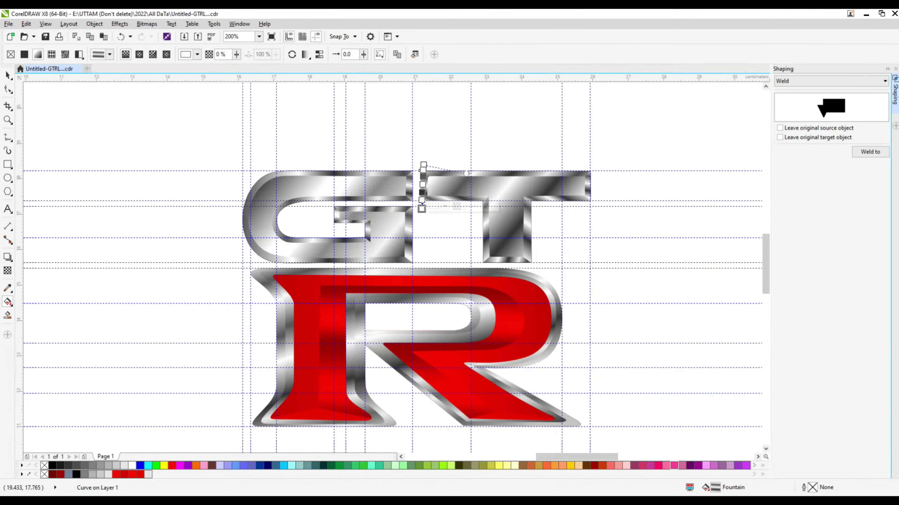
{"action": "left_click", "coordinate": [644, 166]}
Give both chrome borders of the R a 0.02 cm outline colored white
{"action": "double_click", "coordinate": [556, 267]}
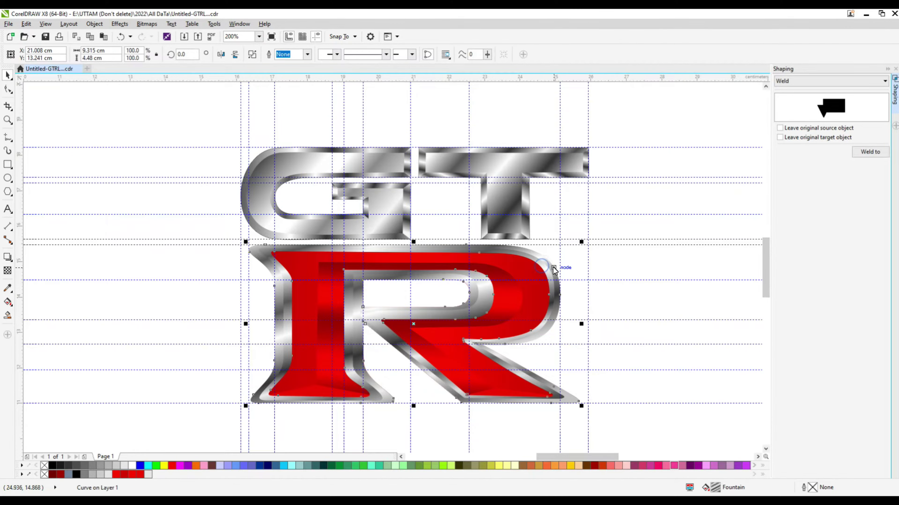
{"action": "scroll", "coordinate": [544, 297], "scroll_direction": "up", "scroll_amount": 4}
{"action": "scroll", "coordinate": [574, 271], "scroll_direction": "down", "scroll_amount": 2}
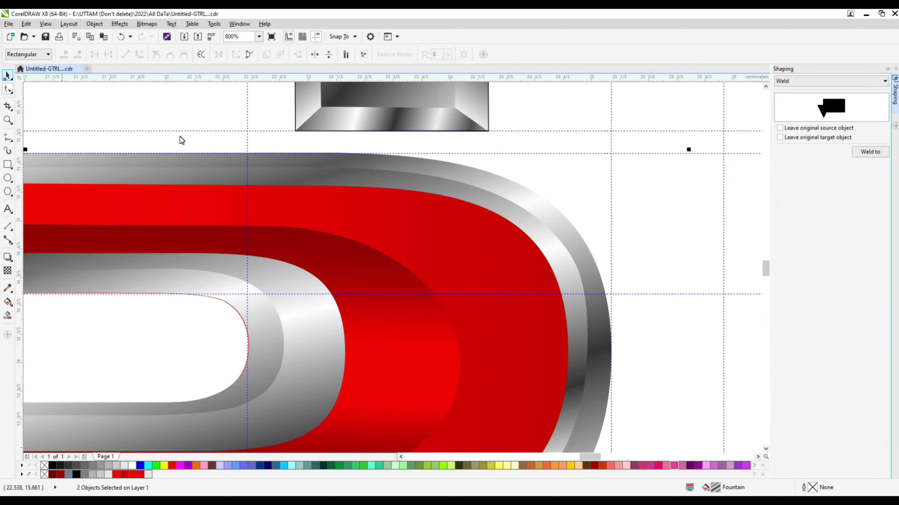
{"action": "key", "text": "space"}
{"action": "left_click", "coordinate": [407, 54]}
{"action": "left_click", "coordinate": [403, 76]}
{"action": "scroll", "coordinate": [534, 215], "scroll_direction": "down", "scroll_amount": 2}
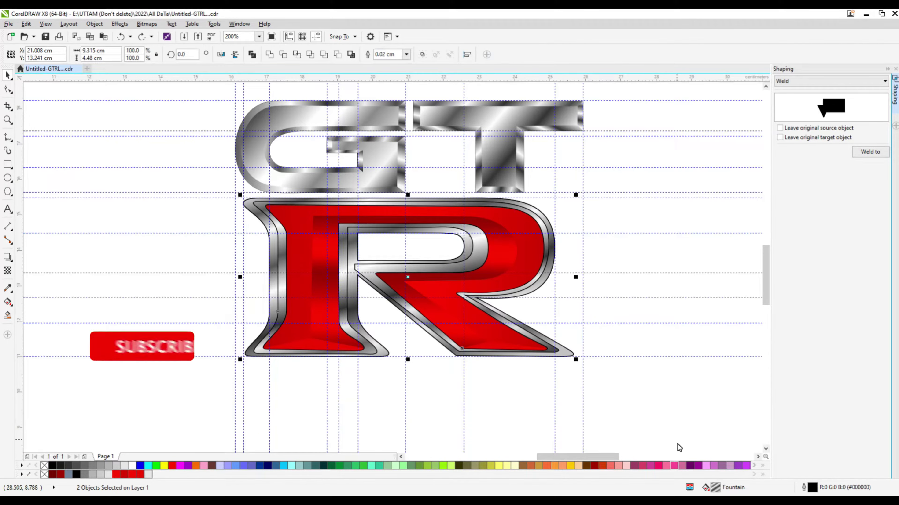
{"action": "double_click", "coordinate": [803, 488]}
{"action": "left_click", "coordinate": [648, 196]}
{"action": "left_click", "coordinate": [684, 370]}
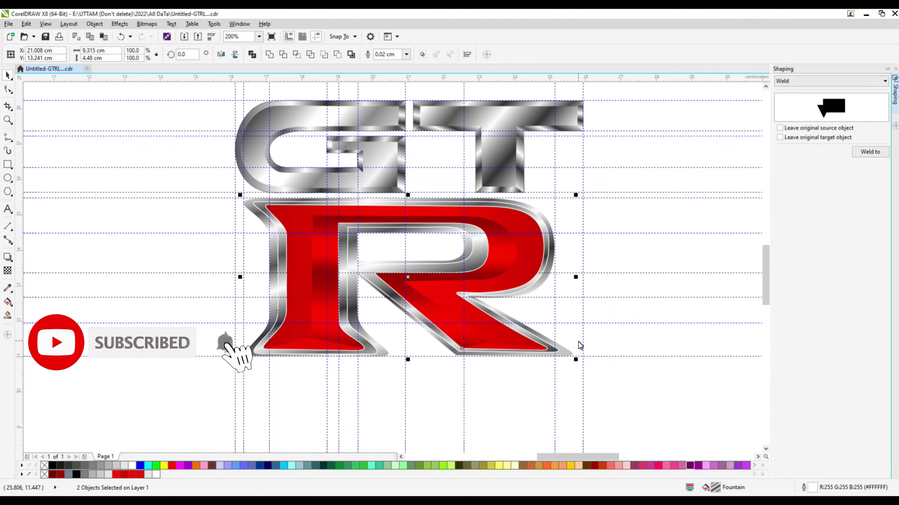
Set the outline width of the R's outer chrome border to 0.025 cm
{"action": "left_click", "coordinate": [310, 269]}
{"action": "left_click", "coordinate": [307, 54]}
{"action": "left_click", "coordinate": [285, 99]}
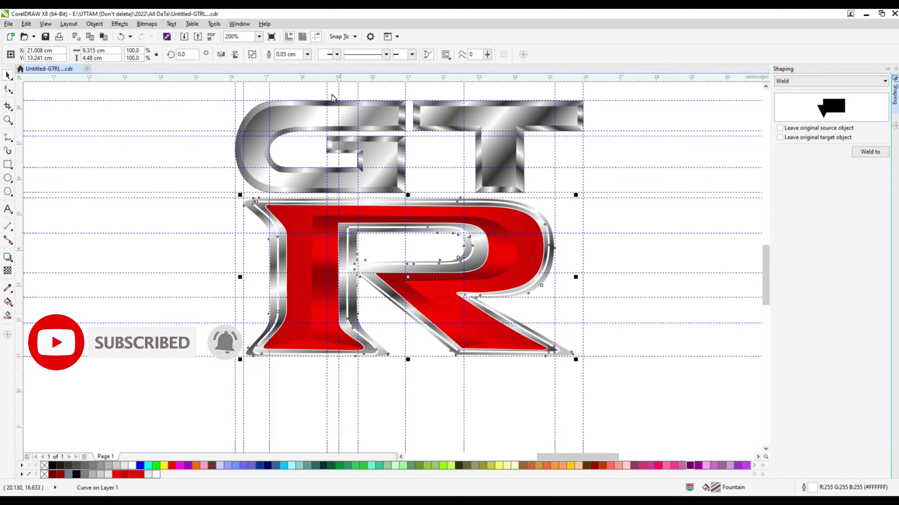
{"action": "left_click", "coordinate": [307, 54]}
{"action": "left_click", "coordinate": [287, 92]}
{"action": "scroll", "coordinate": [536, 249], "scroll_direction": "up", "scroll_amount": 4}
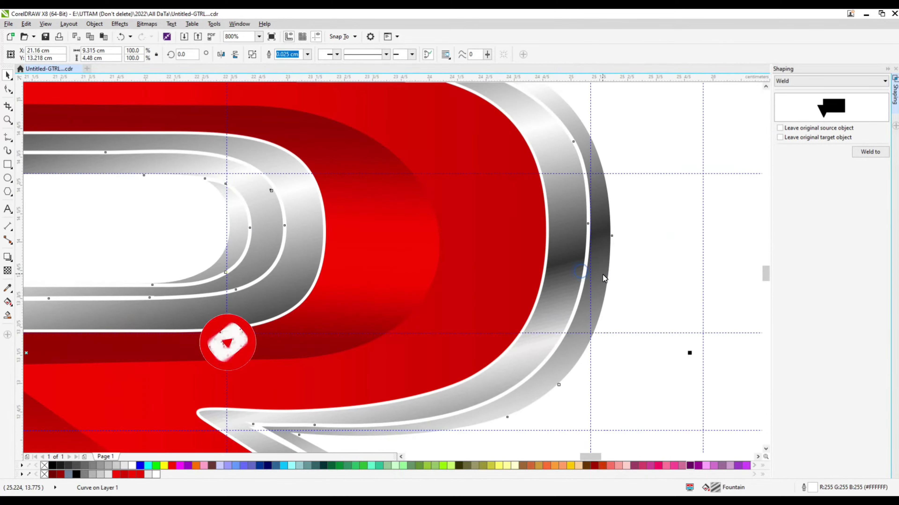
{"action": "scroll", "coordinate": [577, 283], "scroll_direction": "down", "scroll_amount": 4}
{"action": "left_click", "coordinate": [614, 263]}
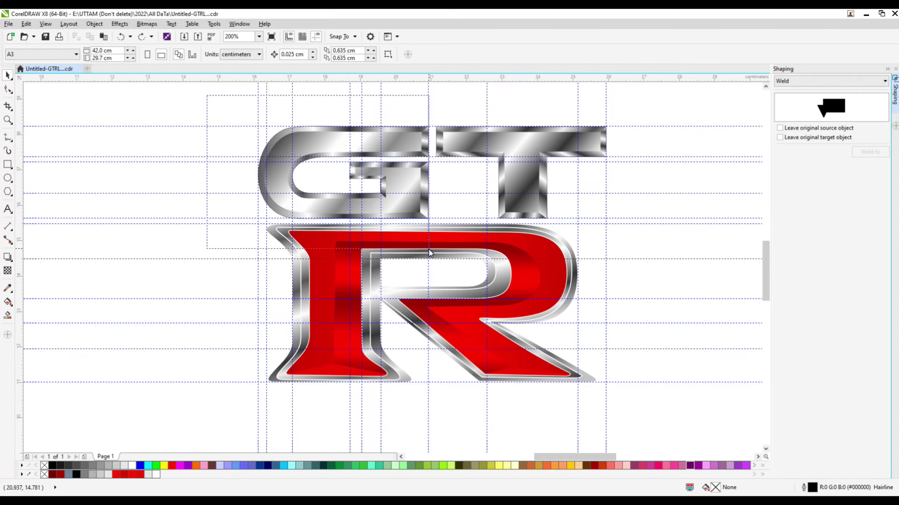
Apply a 0.025 cm white outline to the bevel pieces of both the G and the T
{"action": "left_click_drag", "start_coordinate": [429, 249], "coordinate": [424, 238]}
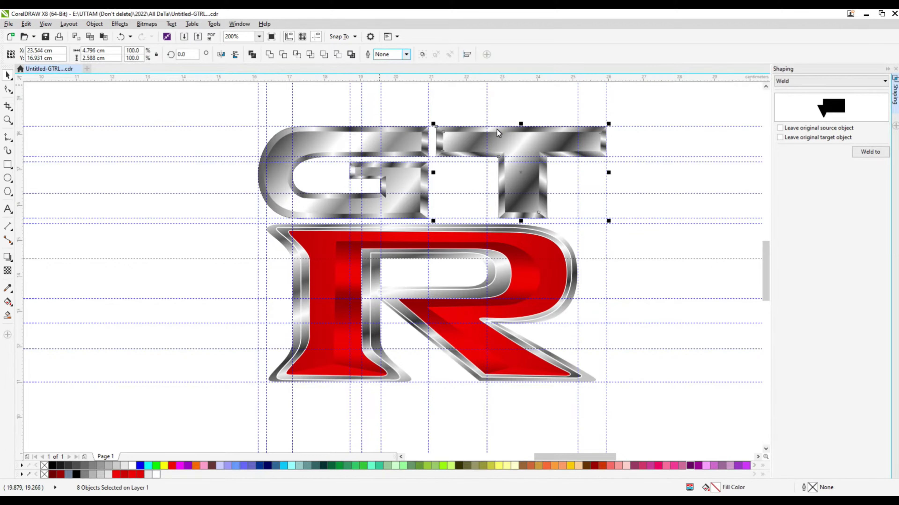
{"action": "left_click", "coordinate": [328, 138], "text": "shift"}
{"action": "left_click", "coordinate": [406, 54]}
{"action": "left_click", "coordinate": [389, 69]}
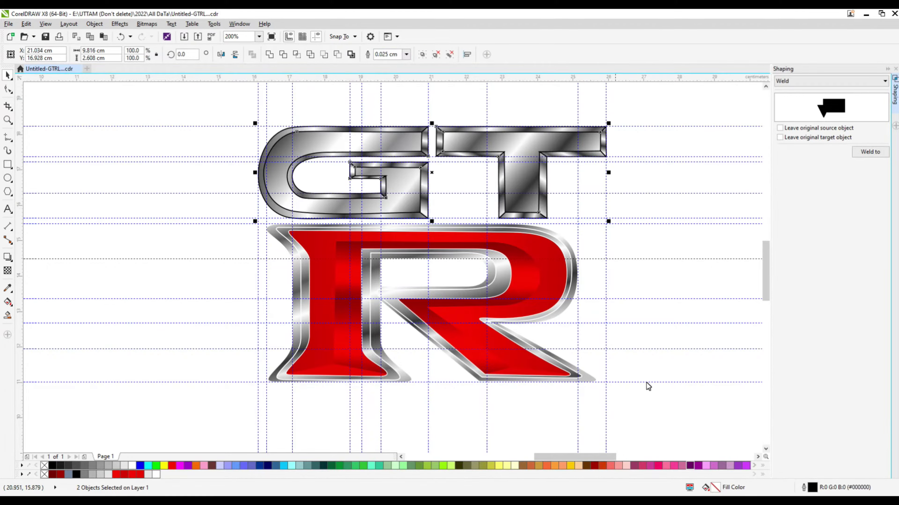
{"action": "double_click", "coordinate": [812, 488]}
{"action": "left_click_drag", "start_coordinate": [509, 154], "coordinate": [770, 173]}
{"action": "left_click", "coordinate": [664, 189]}
{"action": "left_click", "coordinate": [692, 363]}
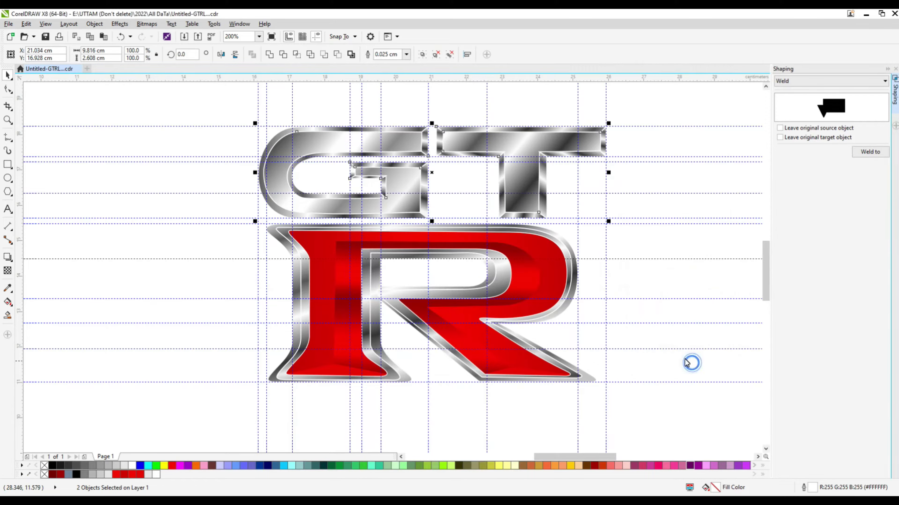
Delete a node from the inner edge of the G's outer bevel on its left curve with the Shape tool
{"action": "key", "text": "Escape"}
{"action": "scroll", "coordinate": [524, 267], "scroll_direction": "down", "scroll_amount": 2}
{"action": "scroll", "coordinate": [642, 201], "scroll_direction": "up", "scroll_amount": 2}
{"action": "key", "text": "F10"}
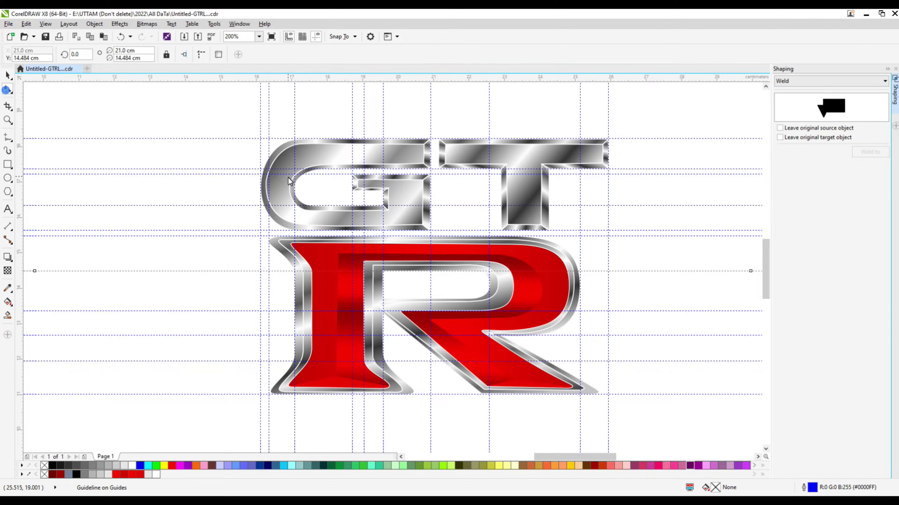
{"action": "scroll", "coordinate": [274, 201], "scroll_direction": "up", "scroll_amount": 2}
{"action": "left_click", "coordinate": [276, 198]}
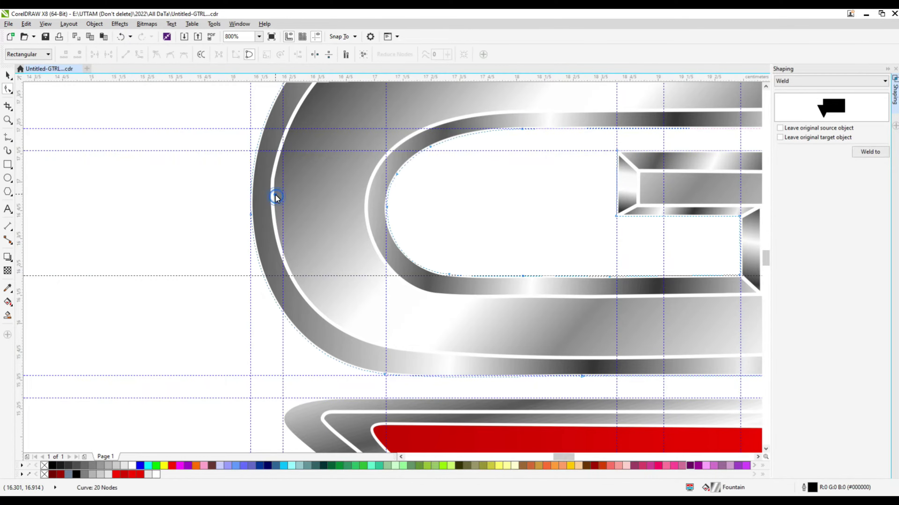
{"action": "key", "text": "Delete"}
{"action": "scroll", "coordinate": [286, 191], "scroll_direction": "down", "scroll_amount": 2}
{"action": "scroll", "coordinate": [346, 309], "scroll_direction": "up", "scroll_amount": 2}
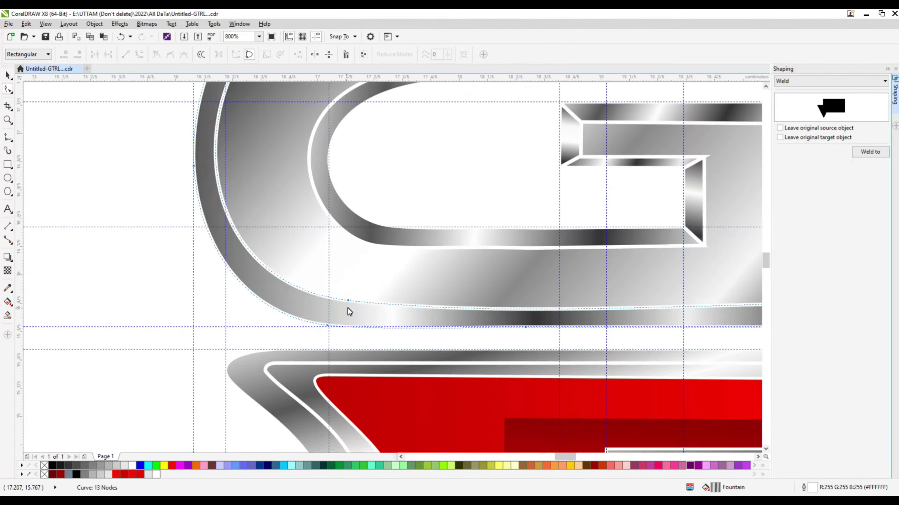
Add a node on the inner edge of the G's outer bevel and shift it toward the lower-left curve to smooth the edge
{"action": "left_click", "coordinate": [338, 304]}
{"action": "scroll", "coordinate": [347, 305], "scroll_direction": "down", "scroll_amount": 2}
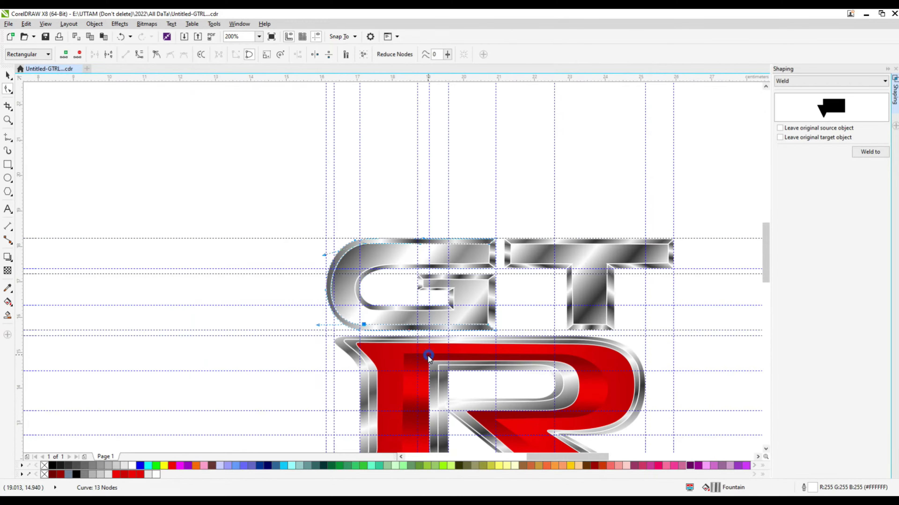
{"action": "scroll", "coordinate": [383, 315], "scroll_direction": "up", "scroll_amount": 2}
{"action": "double_click", "coordinate": [382, 315]}
{"action": "left_click_drag", "start_coordinate": [383, 315], "coordinate": [320, 308]}
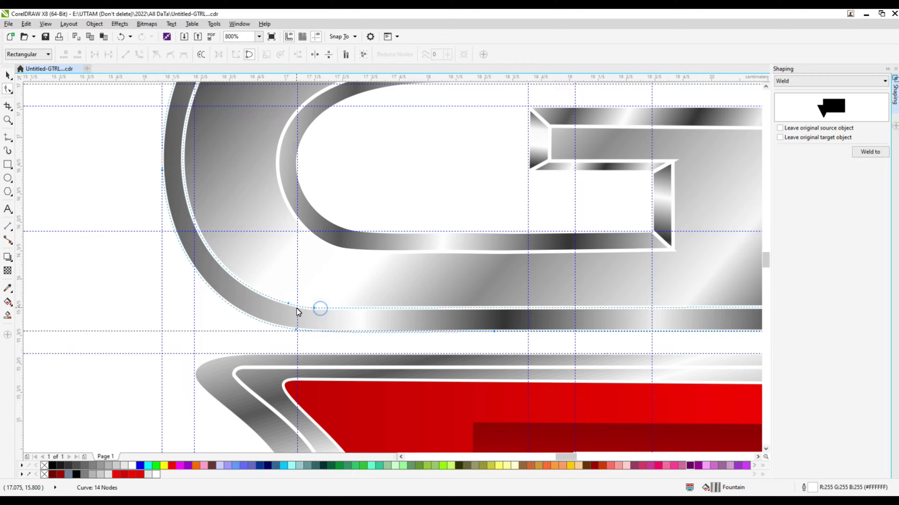
Reposition the inner corner node of the small bevel under the G's crossbar so it meets the neighboring bevel neatly
{"action": "scroll", "coordinate": [289, 307], "scroll_direction": "down", "scroll_amount": 2}
{"action": "left_click", "coordinate": [521, 220]}
{"action": "scroll", "coordinate": [520, 216], "scroll_direction": "up", "scroll_amount": 5}
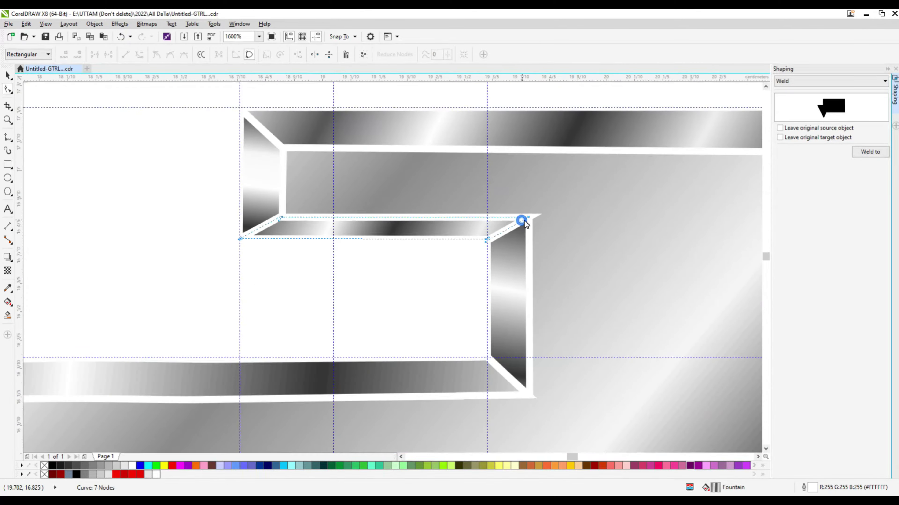
{"action": "scroll", "coordinate": [514, 209], "scroll_direction": "up", "scroll_amount": 1}
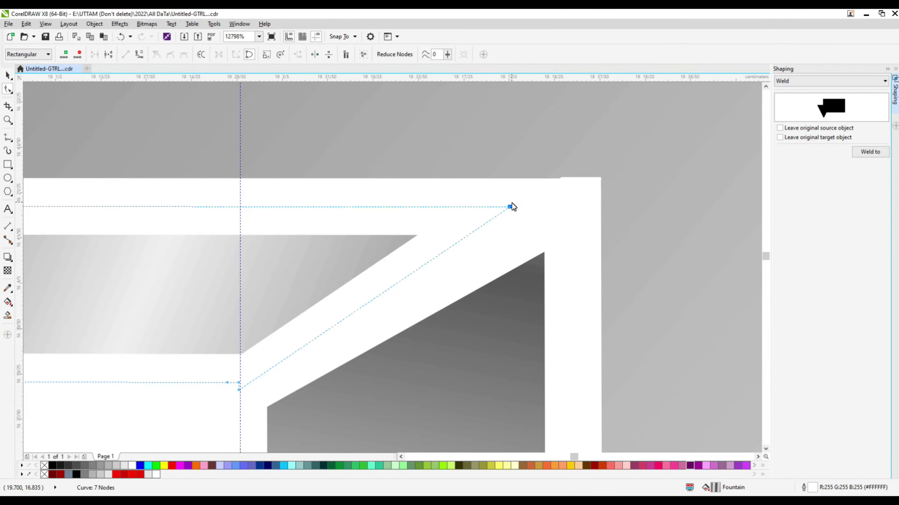
{"action": "left_click_drag", "start_coordinate": [512, 205], "coordinate": [510, 208]}
{"action": "scroll", "coordinate": [509, 208], "scroll_direction": "down", "scroll_amount": 1}
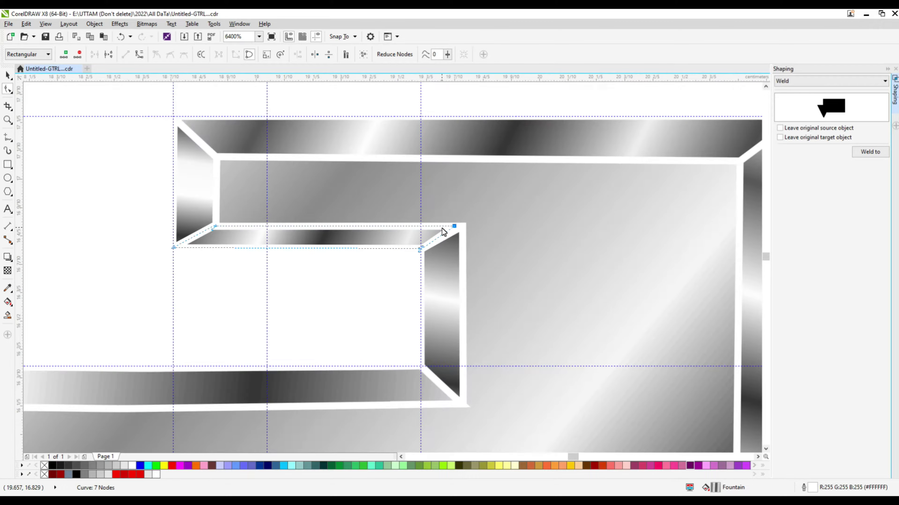
Adjust the inner corner node of the T's lower right arm bevel where it meets the stem
{"action": "scroll", "coordinate": [188, 238], "scroll_direction": "down", "scroll_amount": 1}
{"action": "scroll", "coordinate": [516, 166], "scroll_direction": "up", "scroll_amount": 1}
{"action": "scroll", "coordinate": [487, 161], "scroll_direction": "up", "scroll_amount": 1}
{"action": "scroll", "coordinate": [488, 160], "scroll_direction": "down", "scroll_amount": 2}
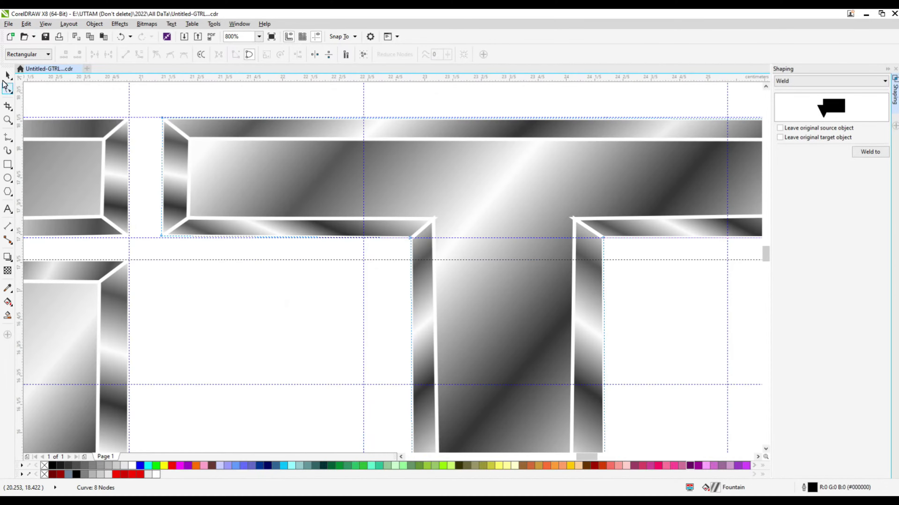
{"action": "key", "text": "space"}
{"action": "key", "text": "Escape"}
{"action": "key", "text": "F10"}
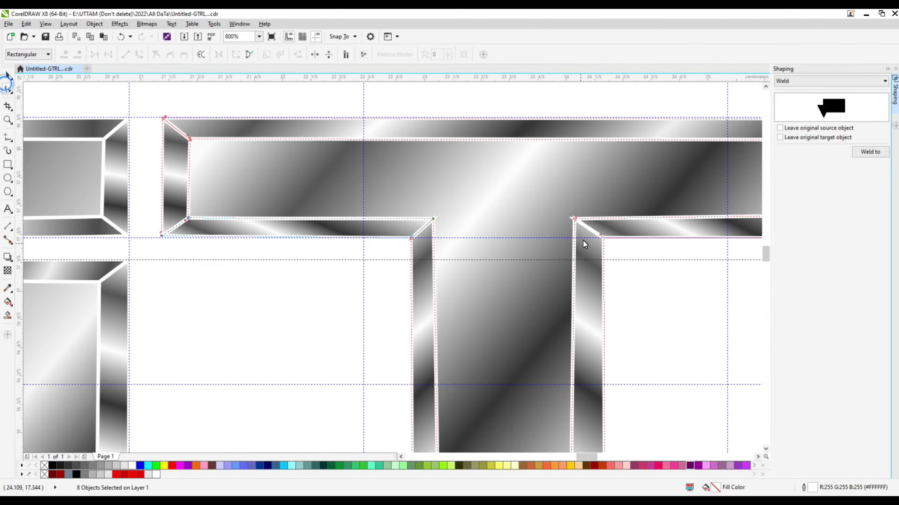
{"action": "scroll", "coordinate": [577, 220], "scroll_direction": "up", "scroll_amount": 2}
{"action": "scroll", "coordinate": [593, 208], "scroll_direction": "up", "scroll_amount": 3}
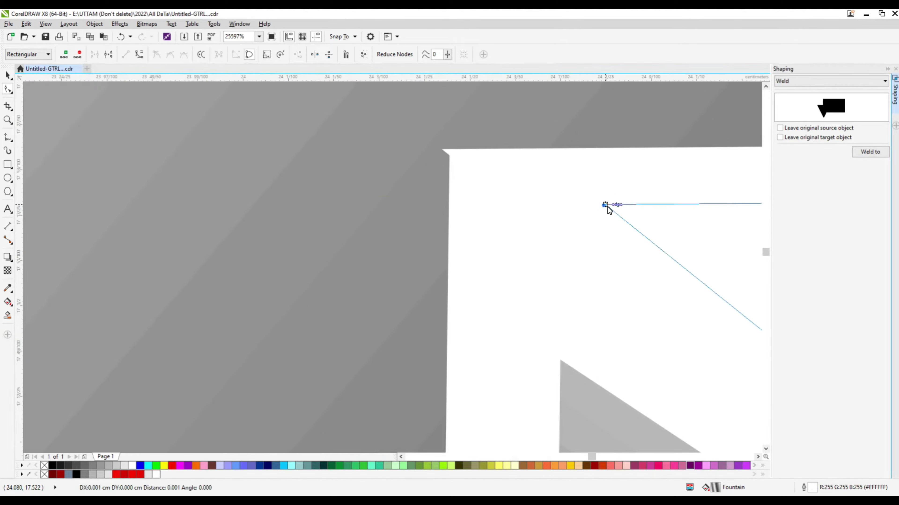
{"action": "scroll", "coordinate": [606, 209], "scroll_direction": "up", "scroll_amount": 1}
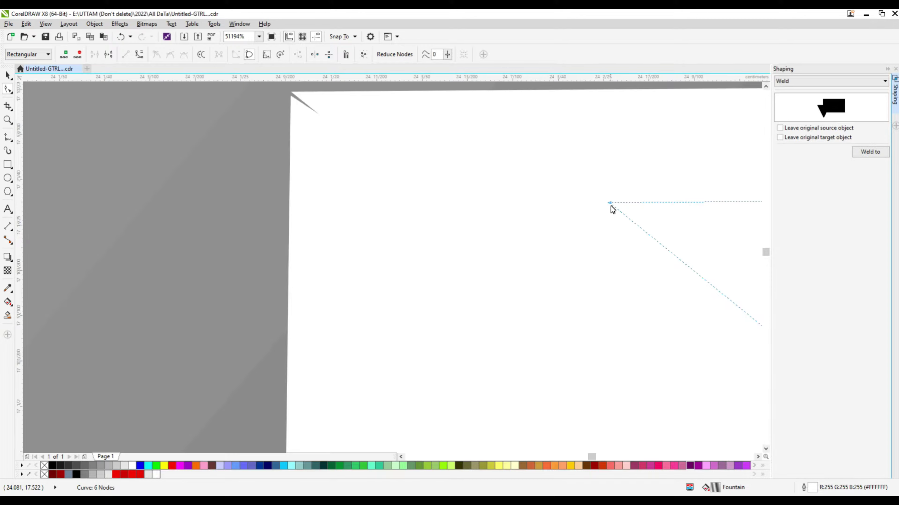
Move the inner corner node of the T's lower left arm bevel by about 0.01 cm at the stem junction
{"action": "scroll", "coordinate": [608, 212], "scroll_direction": "down", "scroll_amount": 5}
{"action": "scroll", "coordinate": [467, 223], "scroll_direction": "up", "scroll_amount": 3}
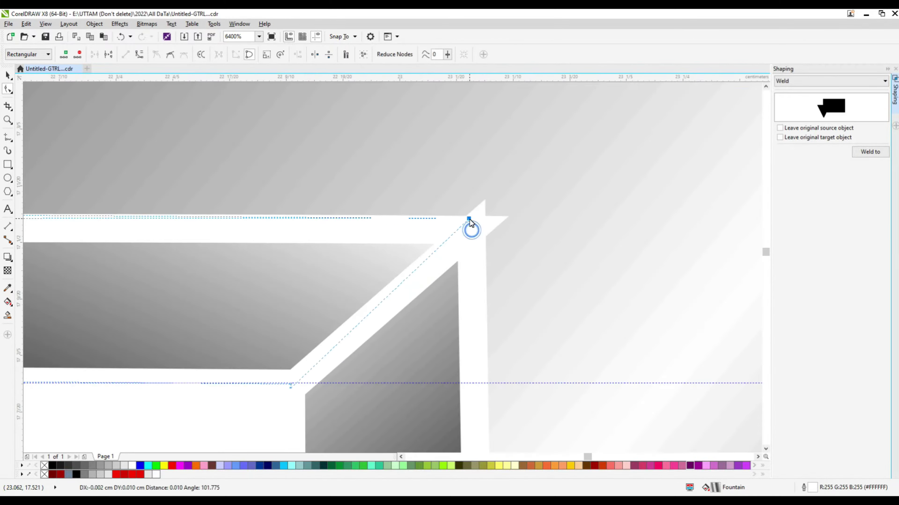
{"action": "scroll", "coordinate": [453, 216], "scroll_direction": "up", "scroll_amount": 1}
{"action": "scroll", "coordinate": [500, 264], "scroll_direction": "down", "scroll_amount": 4}
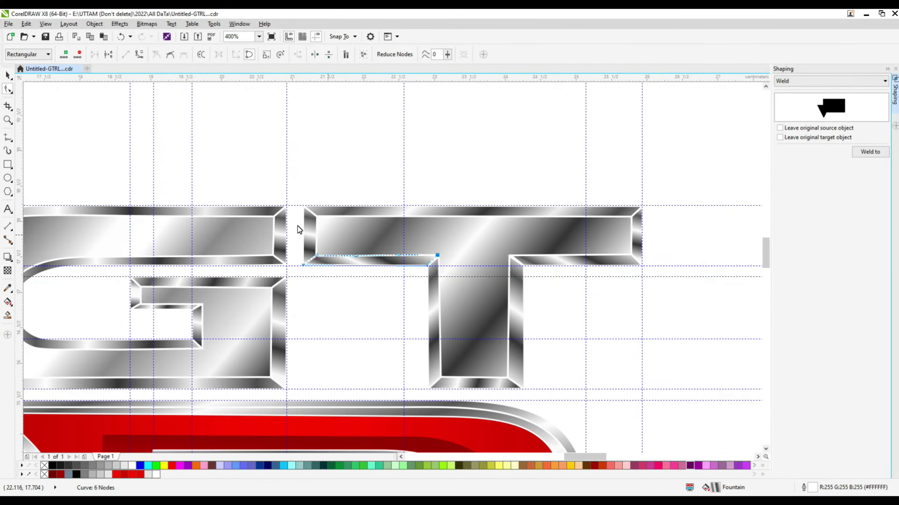
Adjust the inner corner node where the T's left end bevel meets its lower left arm bevel
{"action": "scroll", "coordinate": [299, 227], "scroll_direction": "up", "scroll_amount": 5}
{"action": "scroll", "coordinate": [368, 348], "scroll_direction": "up", "scroll_amount": 1}
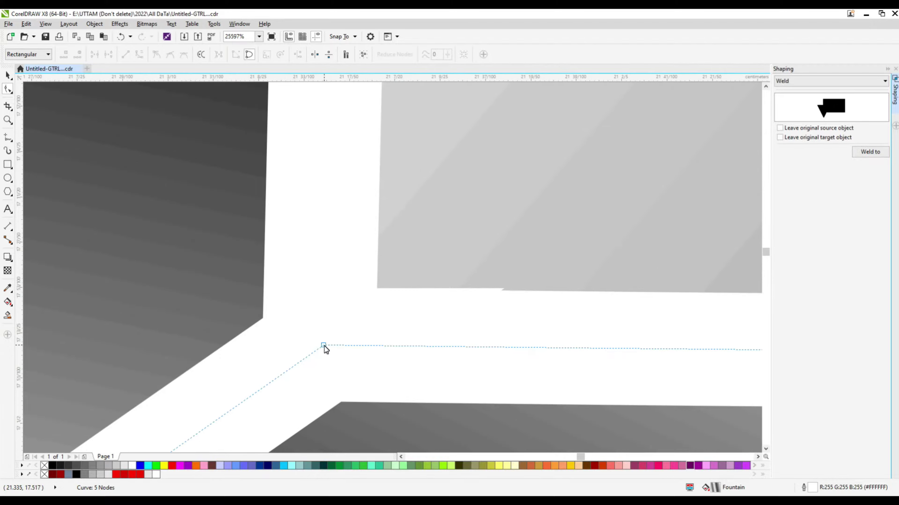
{"action": "double_click", "coordinate": [323, 344]}
{"action": "scroll", "coordinate": [431, 263], "scroll_direction": "down", "scroll_amount": 7}
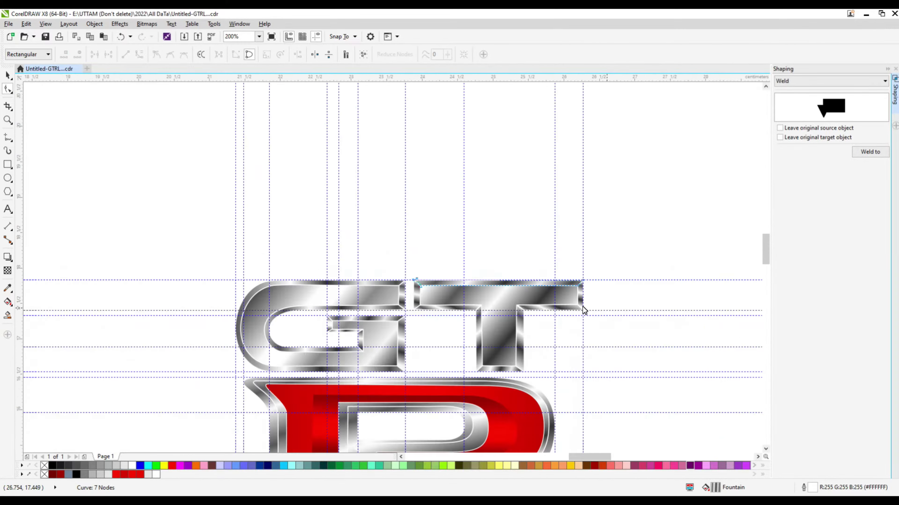
Try to remove a node from the R's outer border around the lower curve of the bowl
{"action": "scroll", "coordinate": [584, 310], "scroll_direction": "up", "scroll_amount": 5}
{"action": "scroll", "coordinate": [600, 244], "scroll_direction": "down", "scroll_amount": 2}
{"action": "scroll", "coordinate": [469, 333], "scroll_direction": "down", "scroll_amount": 2}
{"action": "scroll", "coordinate": [296, 297], "scroll_direction": "up", "scroll_amount": 2}
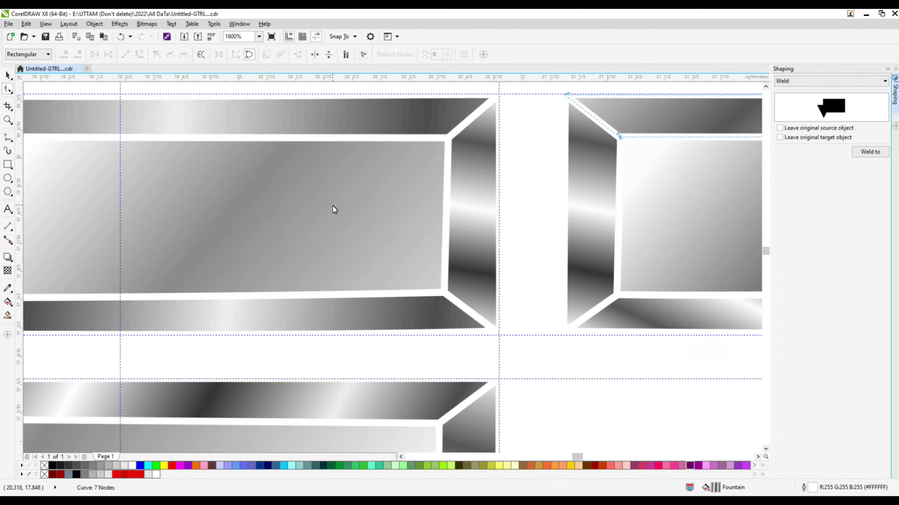
{"action": "scroll", "coordinate": [335, 209], "scroll_direction": "down", "scroll_amount": 4}
{"action": "scroll", "coordinate": [460, 319], "scroll_direction": "up", "scroll_amount": 2}
{"action": "left_click", "coordinate": [647, 280]}
{"action": "scroll", "coordinate": [648, 280], "scroll_direction": "up", "scroll_amount": 2}
{"action": "scroll", "coordinate": [612, 329], "scroll_direction": "down", "scroll_amount": 2}
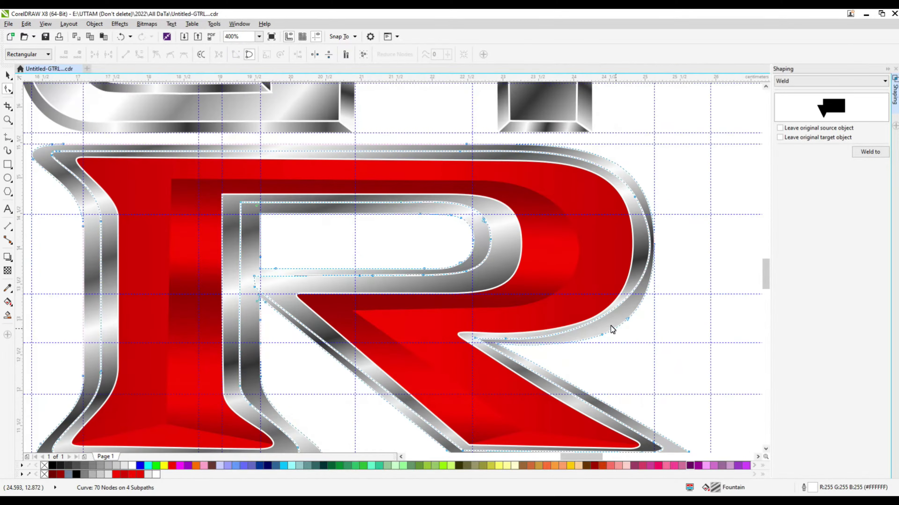
{"action": "key", "text": "Delete"}
{"action": "scroll", "coordinate": [613, 296], "scroll_direction": "up", "scroll_amount": 1}
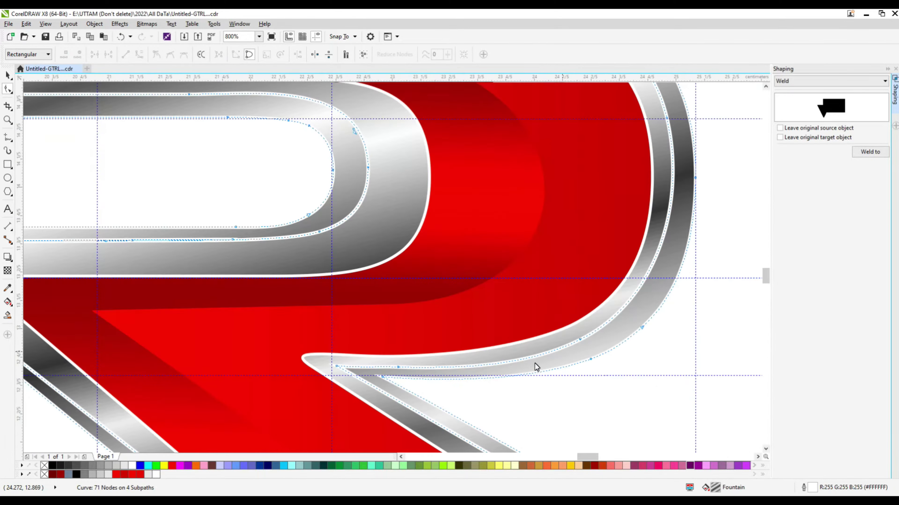
{"action": "scroll", "coordinate": [468, 274], "scroll_direction": "down", "scroll_amount": 1}
{"action": "scroll", "coordinate": [181, 171], "scroll_direction": "down", "scroll_amount": 1}
Create a boundary outline around the G with the original kept, and enlarge it to about 4.97 × 2.70 cm
{"action": "key", "text": "space"}
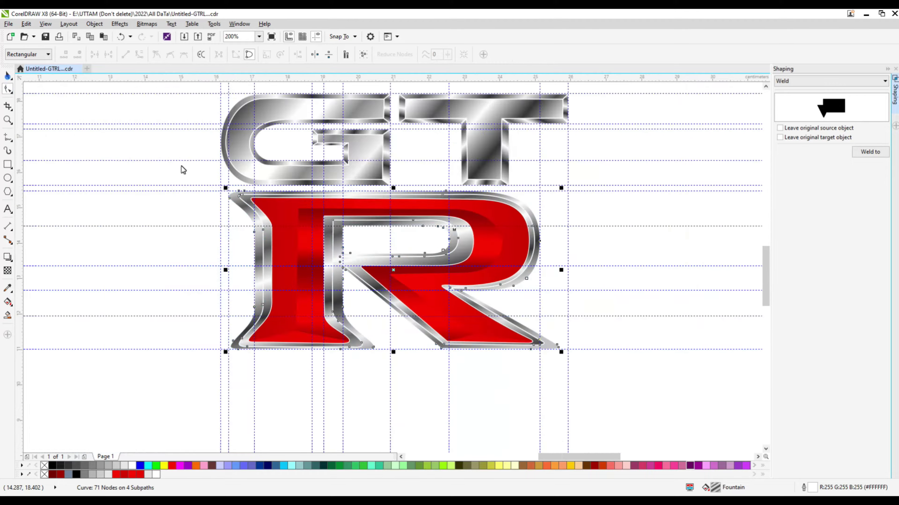
{"action": "left_click", "coordinate": [241, 183]}
{"action": "left_click", "coordinate": [381, 156]}
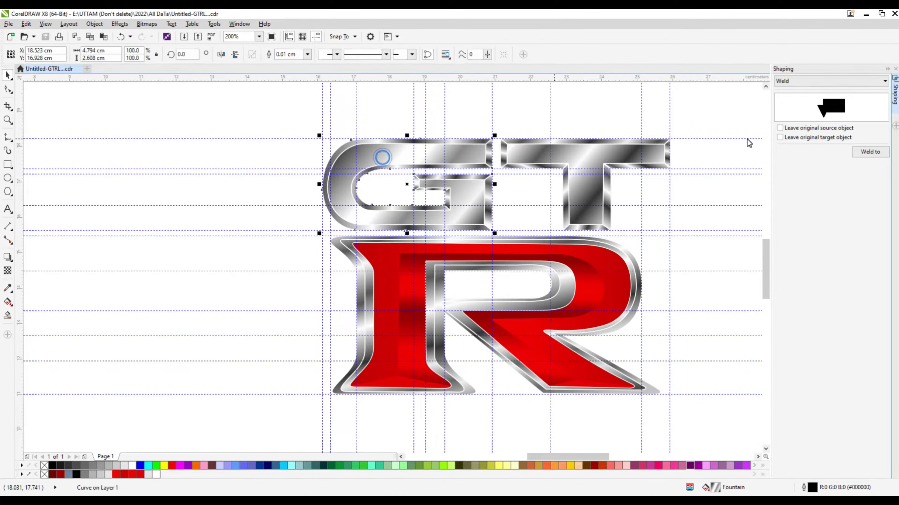
{"action": "left_click", "coordinate": [884, 81]}
{"action": "left_click", "coordinate": [803, 134]}
{"action": "scroll", "coordinate": [499, 193], "scroll_direction": "up", "scroll_amount": 4}
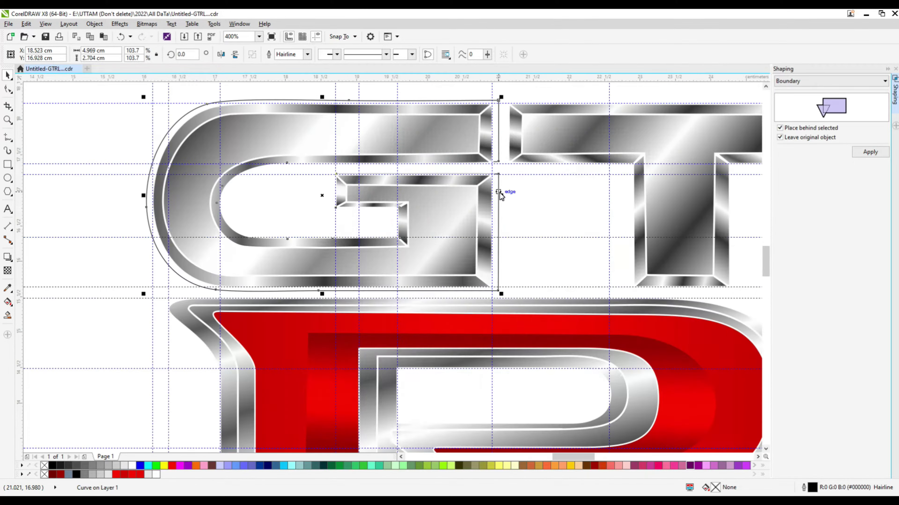
Create a second boundary outline of the G and shrink it to about 4.49 × 2.38 cm to fit inside the counter
{"action": "scroll", "coordinate": [412, 253], "scroll_direction": "down", "scroll_amount": 4}
{"action": "key", "text": "F10"}
{"action": "key", "text": "space"}
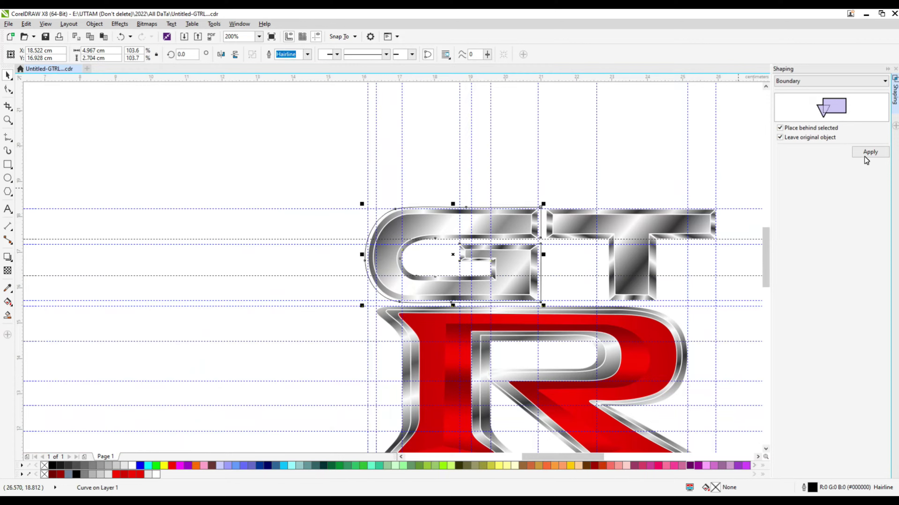
{"action": "scroll", "coordinate": [536, 259], "scroll_direction": "up", "scroll_amount": 2}
{"action": "left_click_drag", "start_coordinate": [369, 173], "coordinate": [368, 173]}
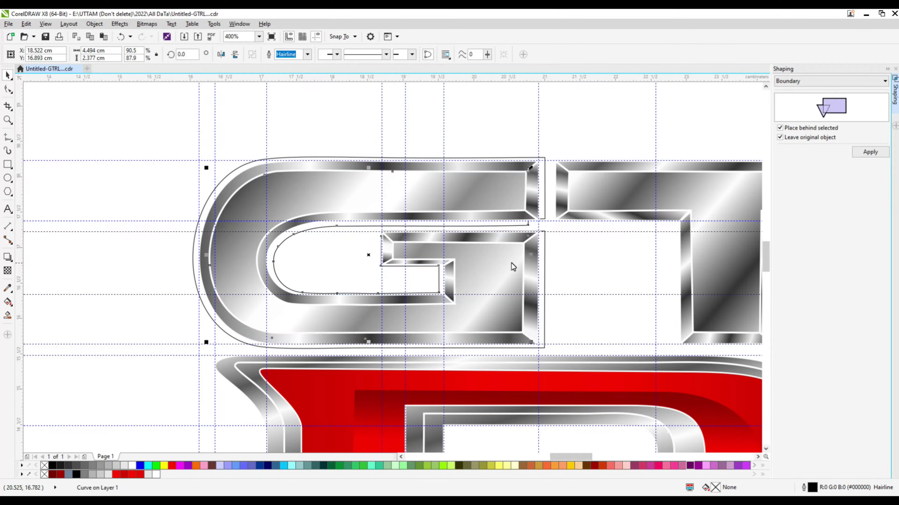
Combine the G's outer and inner outlines into one curve and clean up the node at the crossbar's upper left corner
{"action": "left_click", "coordinate": [543, 230], "text": "shift"}
{"action": "left_click", "coordinate": [8, 90]}
{"action": "scroll", "coordinate": [380, 235], "scroll_direction": "up", "scroll_amount": 4}
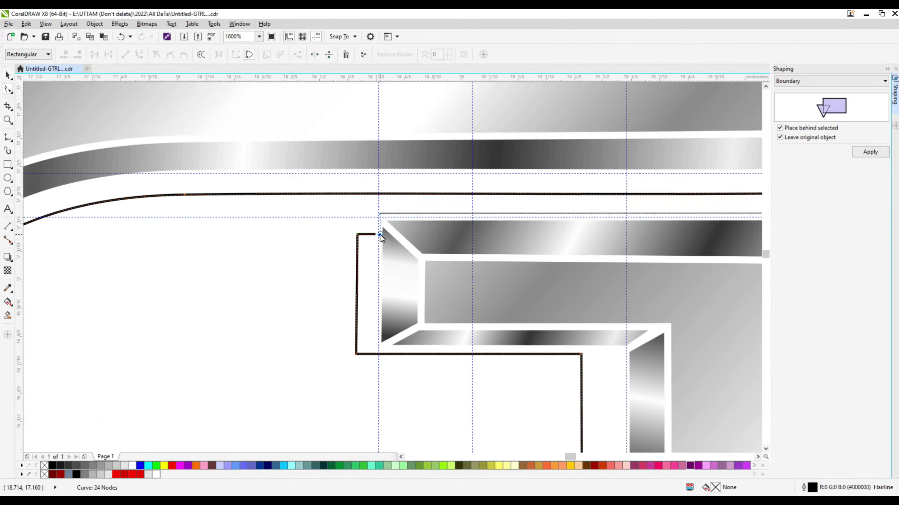
{"action": "scroll", "coordinate": [476, 257], "scroll_direction": "down", "scroll_amount": 4}
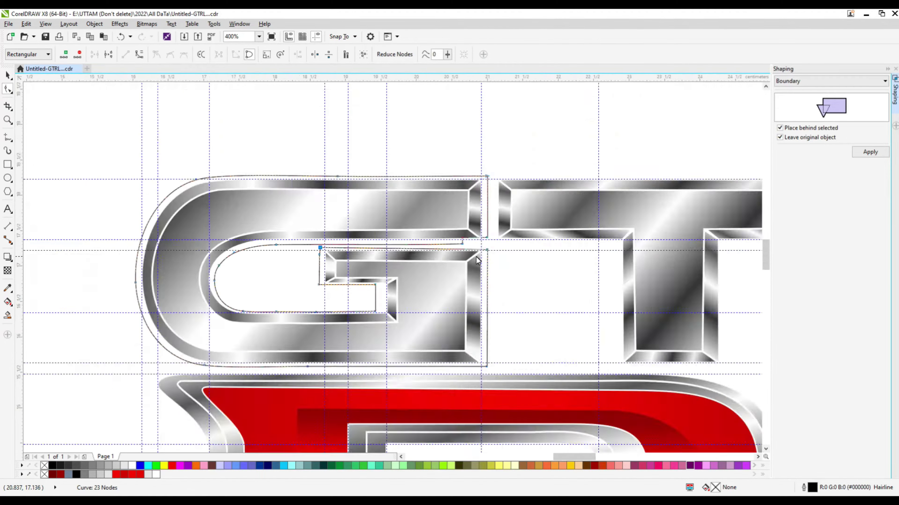
Extend the G outline's upper counter line to the right edge and delete the surplus node at the gap above the crossbar
{"action": "scroll", "coordinate": [491, 241], "scroll_direction": "up", "scroll_amount": 3}
{"action": "left_click", "coordinate": [491, 241]}
{"action": "scroll", "coordinate": [516, 235], "scroll_direction": "up", "scroll_amount": 2}
{"action": "scroll", "coordinate": [478, 215], "scroll_direction": "down", "scroll_amount": 2}
{"action": "left_click_drag", "start_coordinate": [478, 216], "coordinate": [525, 217]}
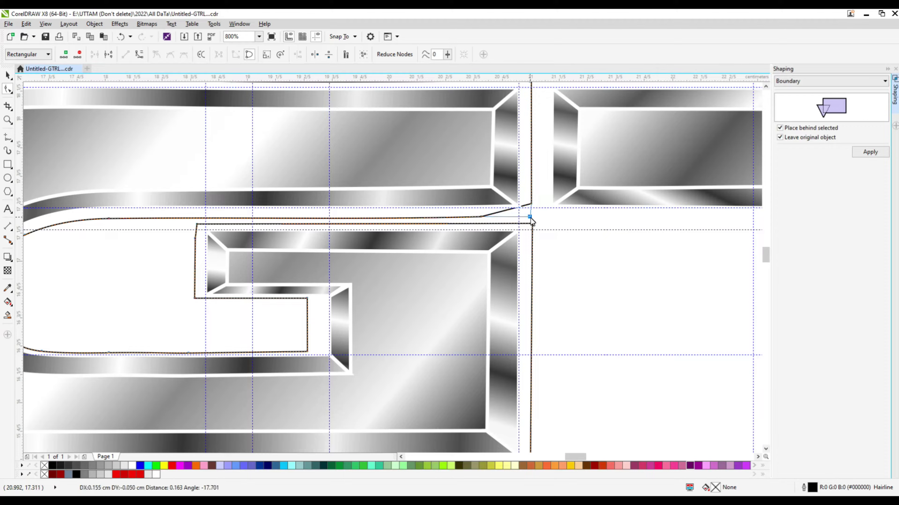
{"action": "key", "text": "Delete"}
Adjust the node at the crossbar's lower left corner of the G outline and fill the outline with black
{"action": "scroll", "coordinate": [489, 241], "scroll_direction": "down", "scroll_amount": 3}
{"action": "scroll", "coordinate": [503, 277], "scroll_direction": "up", "scroll_amount": 3}
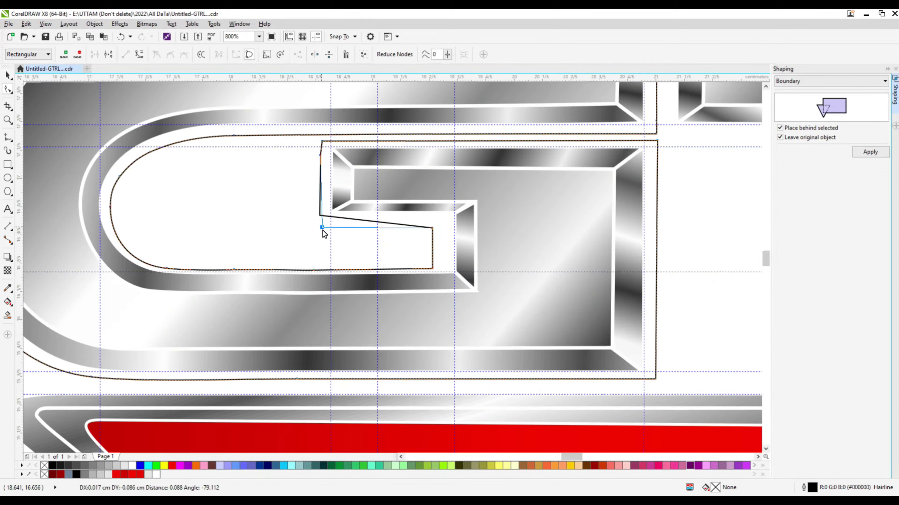
{"action": "scroll", "coordinate": [330, 255], "scroll_direction": "down", "scroll_amount": 2}
{"action": "left_click", "coordinate": [54, 468]}
{"action": "scroll", "coordinate": [321, 301], "scroll_direction": "up", "scroll_amount": 2}
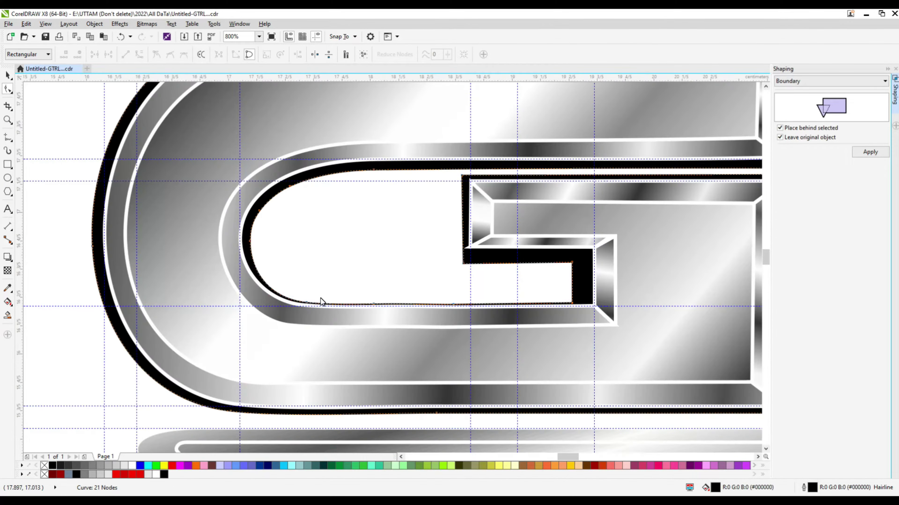
Reshape the black G outline's nodes under the crossbar and along the lower counter to even out the border thickness
{"action": "left_click", "coordinate": [363, 315]}
{"action": "scroll", "coordinate": [474, 250], "scroll_direction": "up", "scroll_amount": 2}
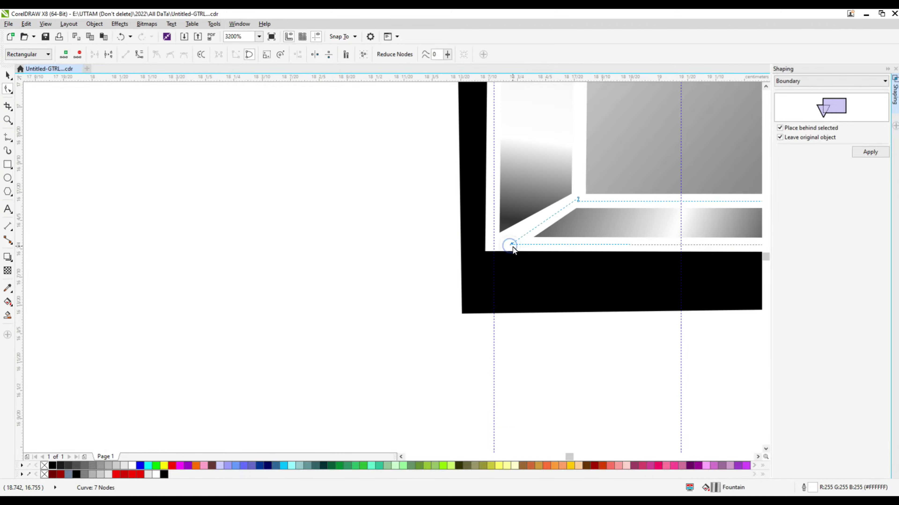
{"action": "left_click_drag", "start_coordinate": [511, 244], "coordinate": [407, 367]}
{"action": "scroll", "coordinate": [407, 367], "scroll_direction": "down", "scroll_amount": 1}
{"action": "left_click_drag", "start_coordinate": [604, 429], "coordinate": [619, 419]}
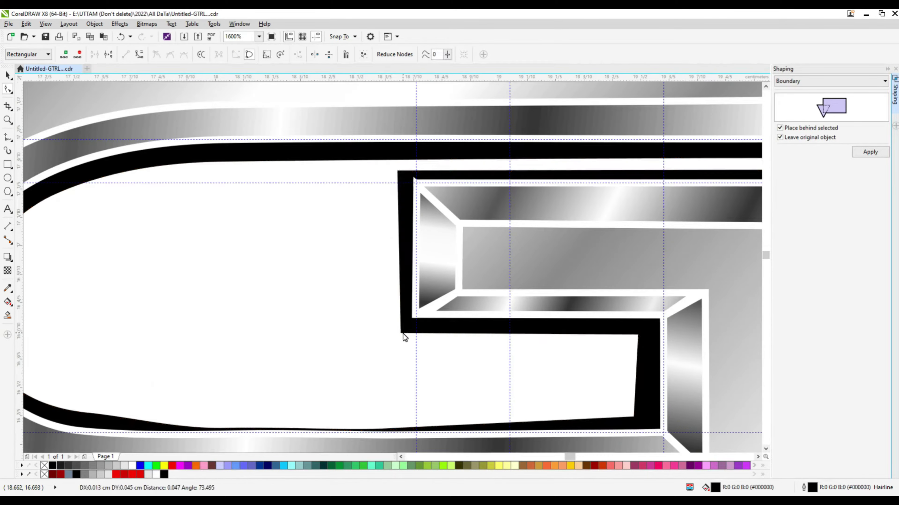
{"action": "scroll", "coordinate": [403, 337], "scroll_direction": "down", "scroll_amount": 1}
{"action": "left_click_drag", "start_coordinate": [305, 386], "coordinate": [306, 385]}
{"action": "scroll", "coordinate": [306, 385], "scroll_direction": "up", "scroll_amount": 2}
{"action": "scroll", "coordinate": [422, 367], "scroll_direction": "down", "scroll_amount": 2}
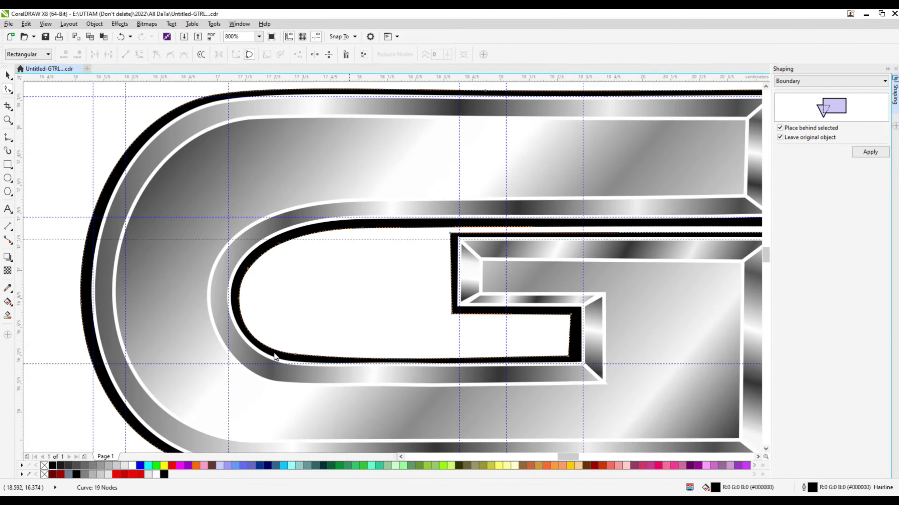
Align the bevel corner nodes at the G crossbar's upper left so the white edges meet in a clean corner
{"action": "left_click", "coordinate": [484, 306]}
{"action": "scroll", "coordinate": [484, 307], "scroll_direction": "up", "scroll_amount": 2}
{"action": "scroll", "coordinate": [455, 255], "scroll_direction": "up", "scroll_amount": 2}
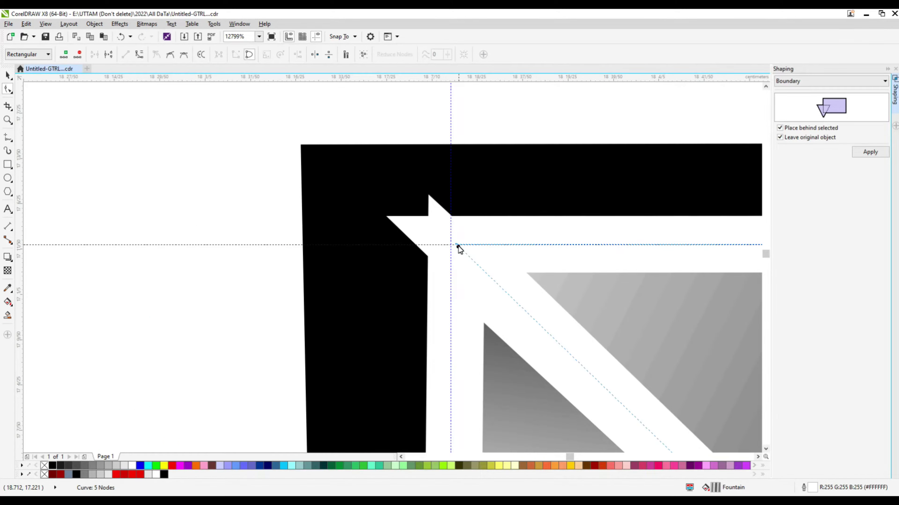
{"action": "left_click_drag", "start_coordinate": [482, 229], "coordinate": [449, 236]}
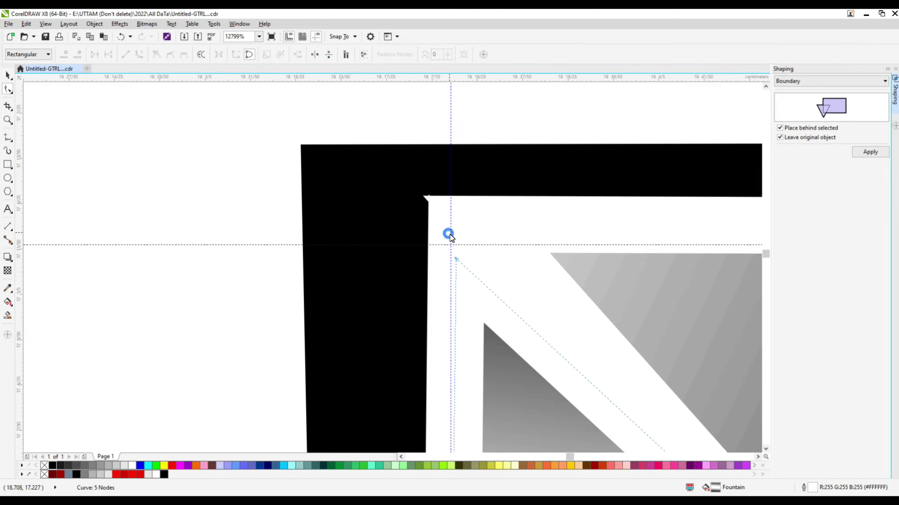
{"action": "scroll", "coordinate": [449, 257], "scroll_direction": "up", "scroll_amount": 2}
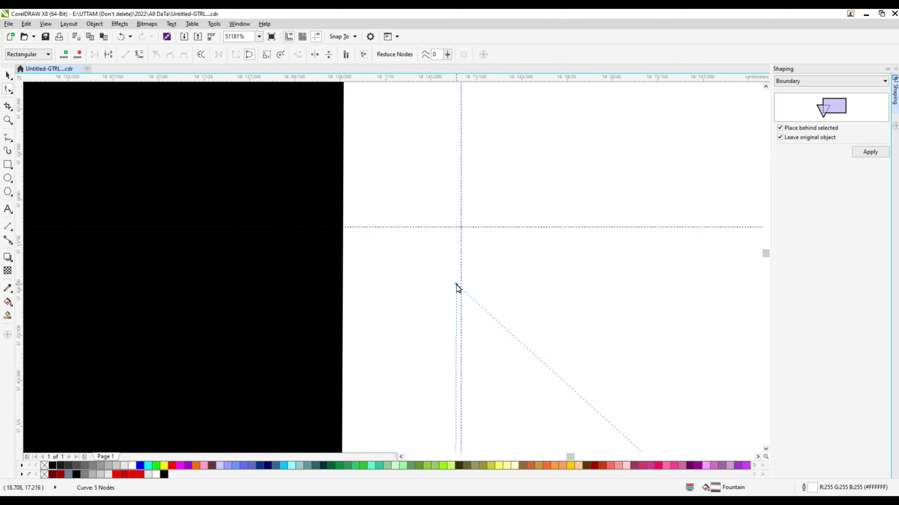
{"action": "scroll", "coordinate": [460, 283], "scroll_direction": "down", "scroll_amount": 3}
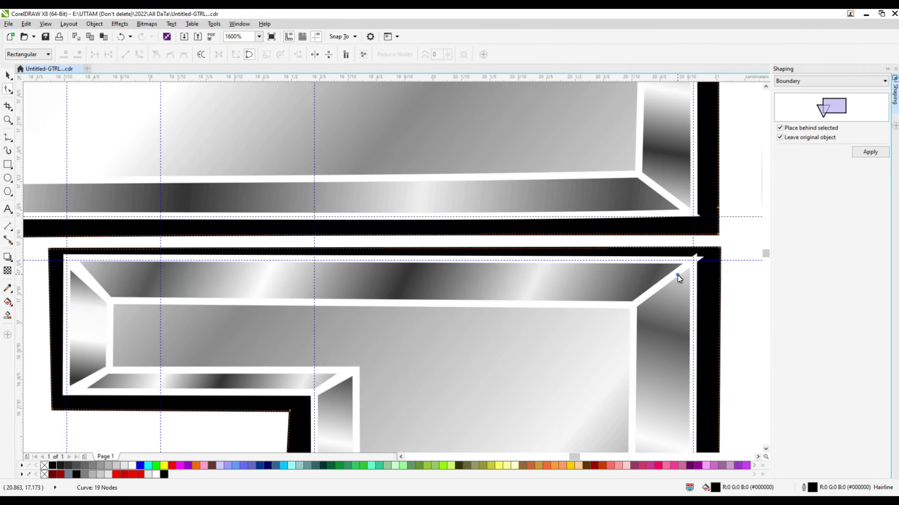
Align the bevel corner nodes at the G crossbar's upper right to close the notch against the black outline
{"action": "scroll", "coordinate": [676, 269], "scroll_direction": "up", "scroll_amount": 2}
{"action": "left_click_drag", "start_coordinate": [683, 266], "coordinate": [603, 293]}
{"action": "scroll", "coordinate": [684, 255], "scroll_direction": "down", "scroll_amount": 2}
{"action": "scroll", "coordinate": [626, 278], "scroll_direction": "up", "scroll_amount": 1}
{"action": "scroll", "coordinate": [608, 276], "scroll_direction": "up", "scroll_amount": 1}
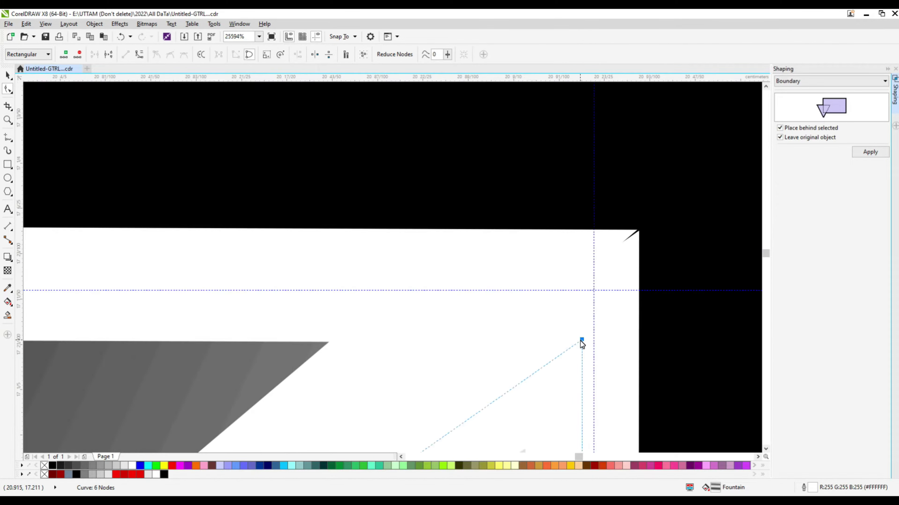
{"action": "scroll", "coordinate": [579, 342], "scroll_direction": "down", "scroll_amount": 4}
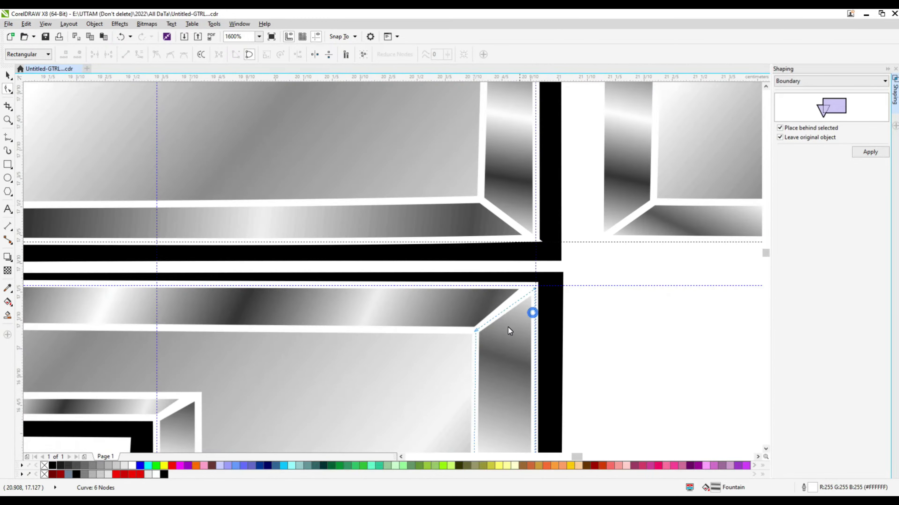
Align the bevel corner nodes at the lower right end of the G's upper arm to square off the white edge
{"action": "scroll", "coordinate": [457, 263], "scroll_direction": "up", "scroll_amount": 2}
{"action": "left_click_drag", "start_coordinate": [642, 229], "coordinate": [517, 284]}
{"action": "scroll", "coordinate": [665, 233], "scroll_direction": "up", "scroll_amount": 2}
{"action": "scroll", "coordinate": [549, 246], "scroll_direction": "down", "scroll_amount": 4}
{"action": "left_click_drag", "start_coordinate": [549, 246], "coordinate": [497, 299]}
{"action": "scroll", "coordinate": [538, 351], "scroll_direction": "up", "scroll_amount": 2}
{"action": "scroll", "coordinate": [498, 299], "scroll_direction": "down", "scroll_amount": 4}
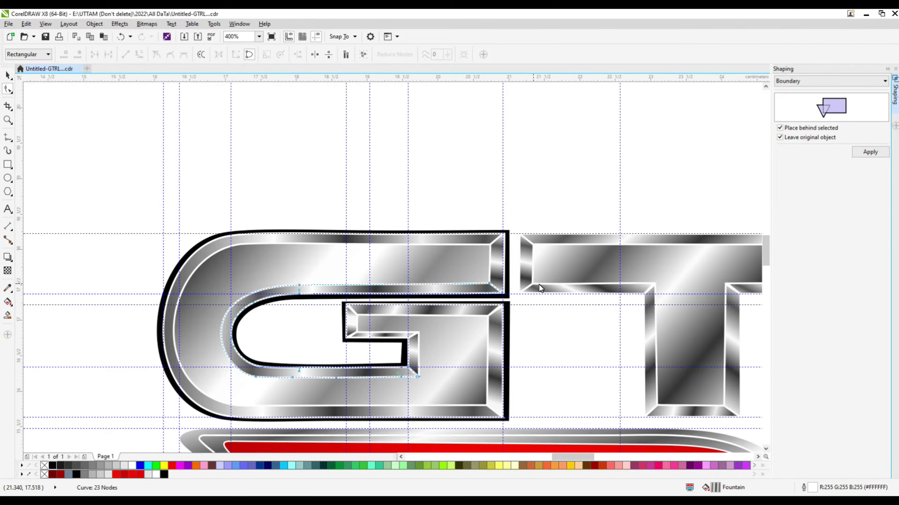
Create a boundary outline around the T with the original kept, and enlarge it slightly beyond the letter
{"action": "left_click", "coordinate": [7, 75]}
{"action": "scroll", "coordinate": [610, 191], "scroll_direction": "down", "scroll_amount": 1}
{"action": "left_click", "coordinate": [549, 231]}
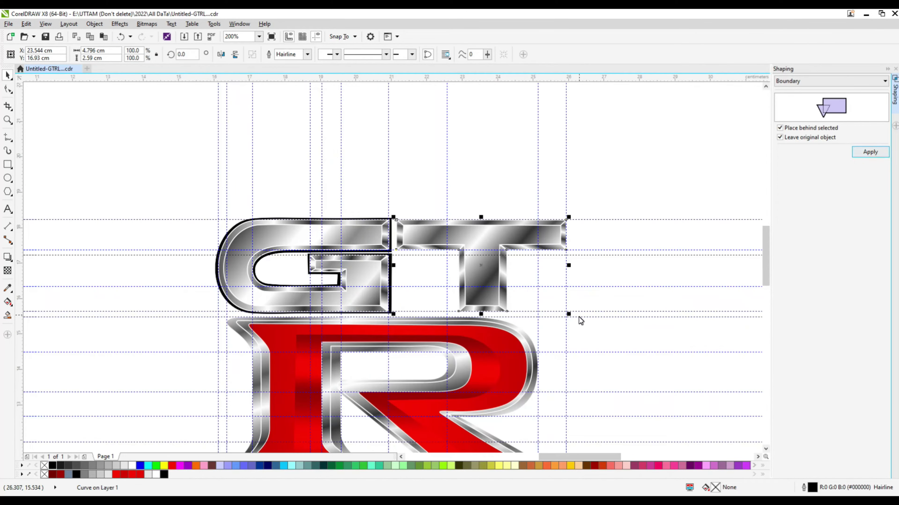
{"action": "scroll", "coordinate": [391, 220], "scroll_direction": "up", "scroll_amount": 1}
Move the T outline's corner nodes at both arm ends to run evenly around the bevels
{"action": "key", "text": "F10"}
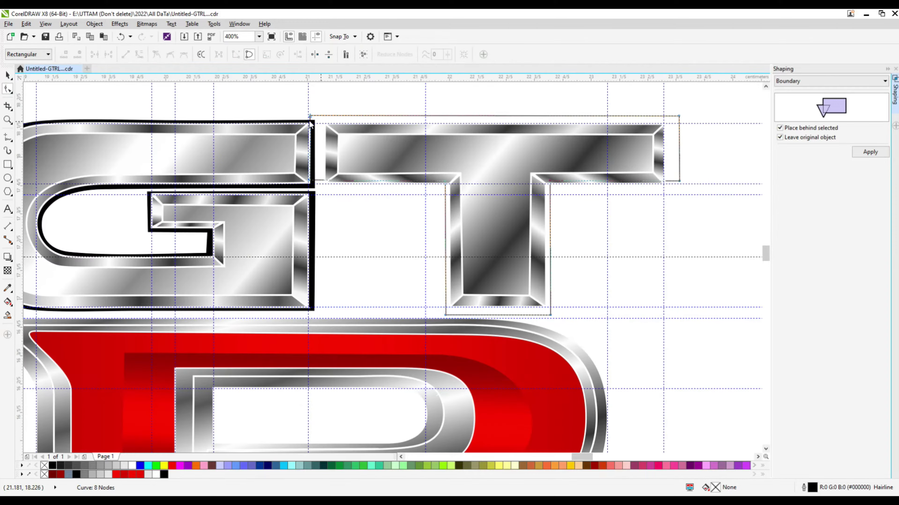
{"action": "scroll", "coordinate": [321, 177], "scroll_direction": "up", "scroll_amount": 1}
{"action": "left_click_drag", "start_coordinate": [321, 177], "coordinate": [319, 253]}
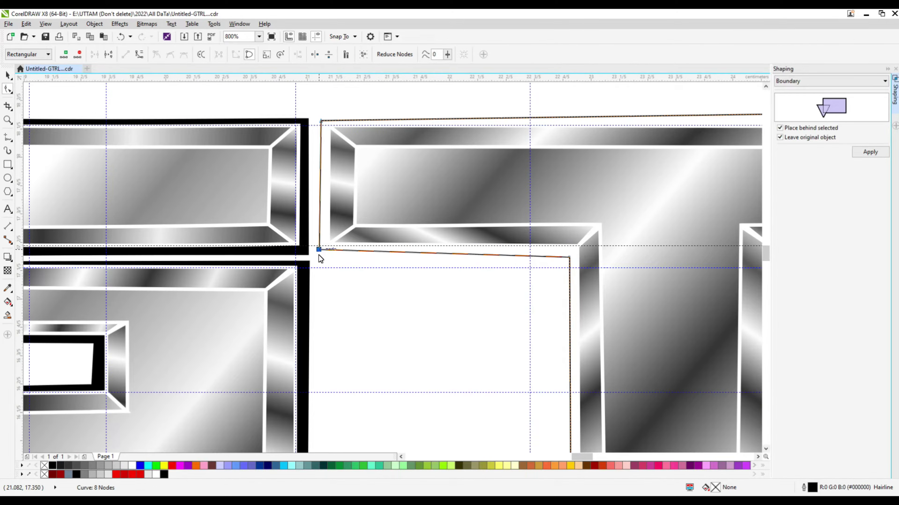
{"action": "scroll", "coordinate": [320, 258], "scroll_direction": "down", "scroll_amount": 1}
{"action": "scroll", "coordinate": [701, 146], "scroll_direction": "up", "scroll_amount": 1}
{"action": "left_click_drag", "start_coordinate": [713, 274], "coordinate": [696, 289]}
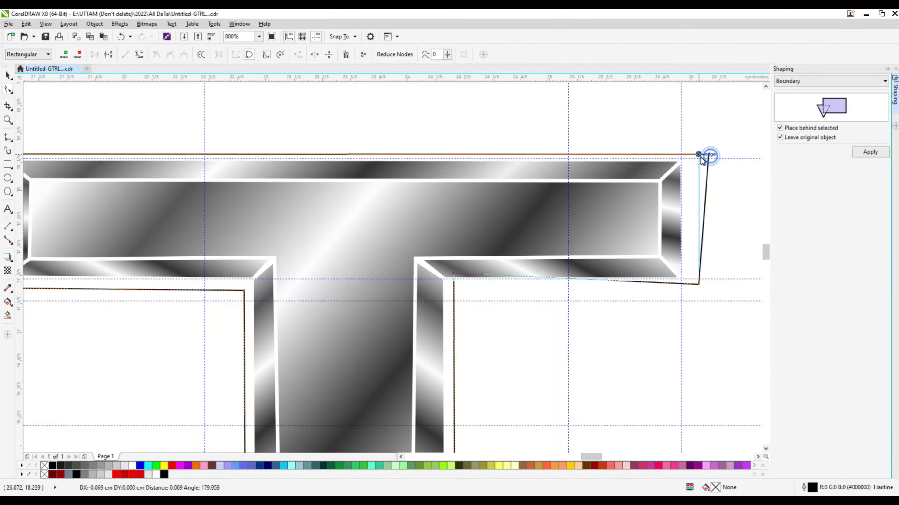
Adjust the T outline's nodes around the stem to match the border spacing
{"action": "scroll", "coordinate": [684, 177], "scroll_direction": "down", "scroll_amount": 2}
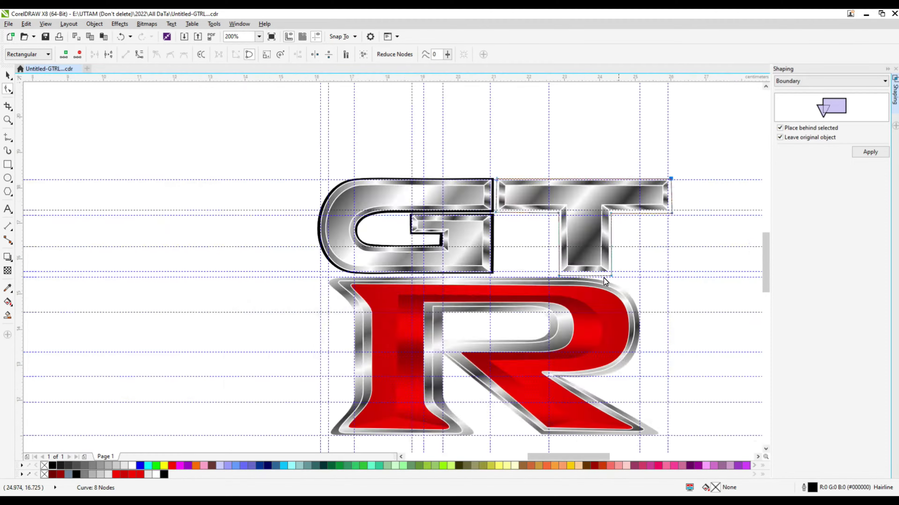
{"action": "scroll", "coordinate": [635, 265], "scroll_direction": "up", "scroll_amount": 2}
{"action": "left_click_drag", "start_coordinate": [635, 271], "coordinate": [635, 266]}
{"action": "scroll", "coordinate": [426, 269], "scroll_direction": "up", "scroll_amount": 3}
{"action": "left_click_drag", "start_coordinate": [427, 269], "coordinate": [566, 276]}
{"action": "left_click_drag", "start_coordinate": [554, 278], "coordinate": [586, 276]}
Fill the T's boundary outline with black
{"action": "key", "text": "F3"}
{"action": "left_click", "coordinate": [641, 258]}
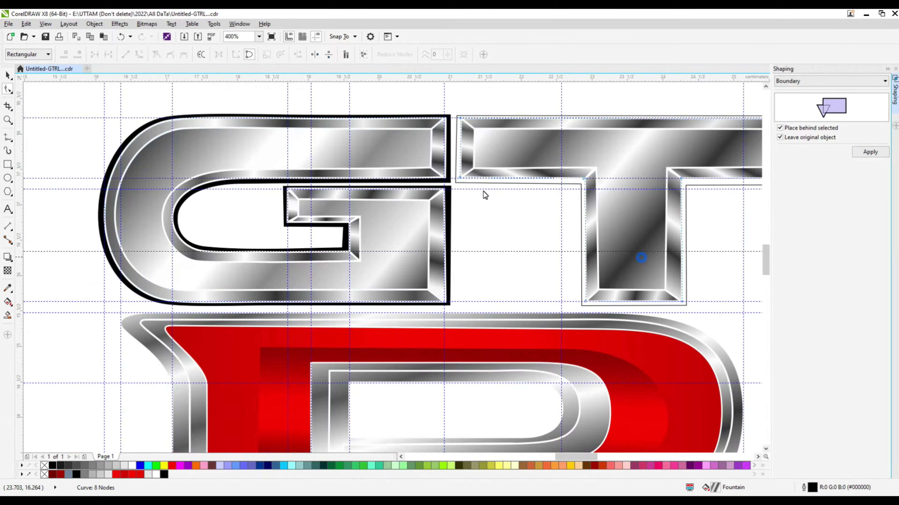
{"action": "left_click", "coordinate": [165, 474]}
{"action": "scroll", "coordinate": [530, 210], "scroll_direction": "down", "scroll_amount": 3}
Adjust the bevel node at the upper corner of the T's right arm end to clear the white spike
{"action": "scroll", "coordinate": [385, 218], "scroll_direction": "up", "scroll_amount": 8}
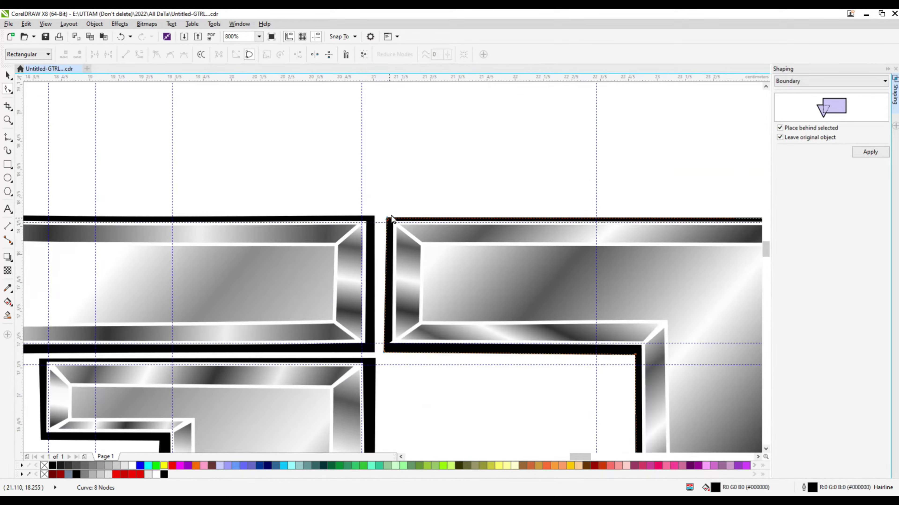
{"action": "scroll", "coordinate": [690, 230], "scroll_direction": "down", "scroll_amount": 5}
{"action": "scroll", "coordinate": [690, 230], "scroll_direction": "up", "scroll_amount": 10}
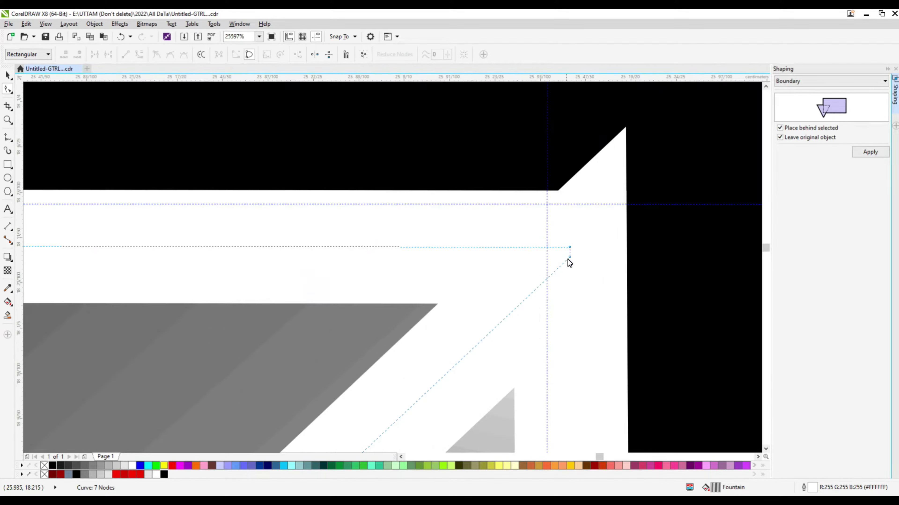
{"action": "left_click_drag", "start_coordinate": [573, 227], "coordinate": [574, 214]}
{"action": "scroll", "coordinate": [570, 189], "scroll_direction": "down", "scroll_amount": 10}
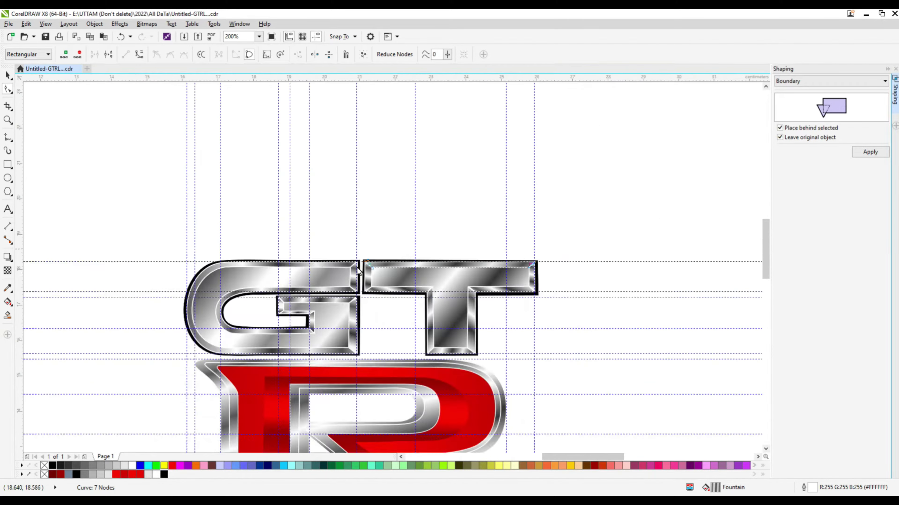
Align the bevel corner nodes at the upper corner of the T's left end and the lower corner of its right end
{"action": "scroll", "coordinate": [422, 229], "scroll_direction": "up", "scroll_amount": 8}
{"action": "scroll", "coordinate": [422, 229], "scroll_direction": "up", "scroll_amount": 1}
{"action": "left_click_drag", "start_coordinate": [436, 208], "coordinate": [435, 164]}
{"action": "scroll", "coordinate": [436, 164], "scroll_direction": "down", "scroll_amount": 10}
{"action": "scroll", "coordinate": [572, 211], "scroll_direction": "up", "scroll_amount": 8}
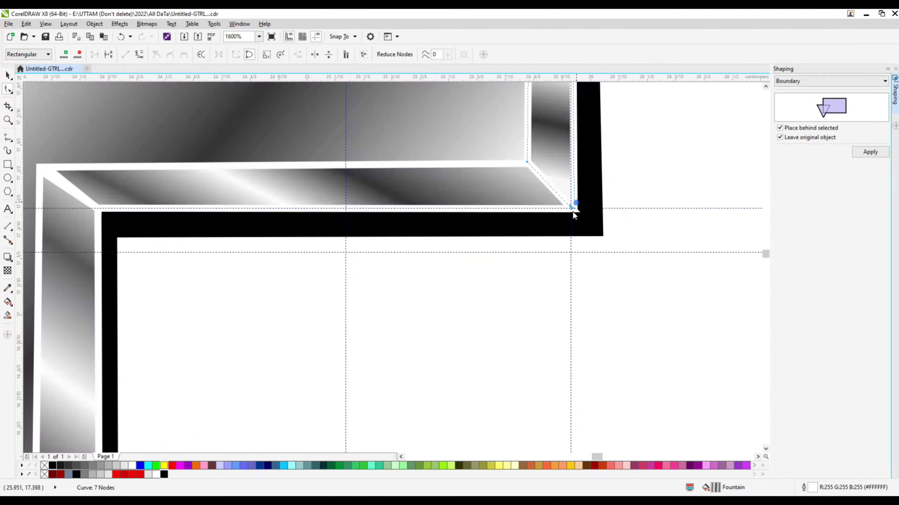
{"action": "left_click_drag", "start_coordinate": [565, 188], "coordinate": [606, 190]}
{"action": "scroll", "coordinate": [605, 190], "scroll_direction": "down", "scroll_amount": 9}
Square off the bevel corners at the lower corner of the T's left arm end and the stem's lower right
{"action": "scroll", "coordinate": [419, 249], "scroll_direction": "up", "scroll_amount": 7}
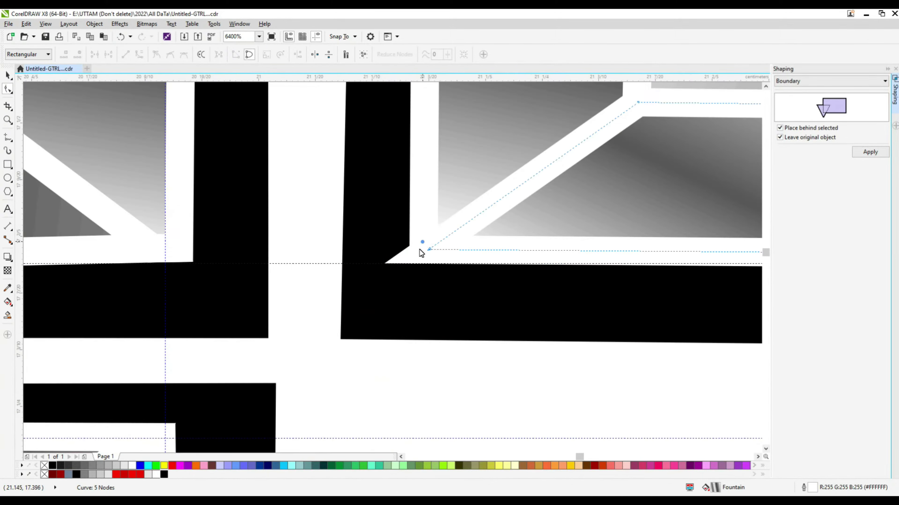
{"action": "left_click_drag", "start_coordinate": [411, 250], "coordinate": [405, 248]}
{"action": "scroll", "coordinate": [408, 248], "scroll_direction": "up", "scroll_amount": 2}
{"action": "scroll", "coordinate": [405, 248], "scroll_direction": "up", "scroll_amount": 1}
{"action": "scroll", "coordinate": [369, 251], "scroll_direction": "down", "scroll_amount": 5}
{"action": "scroll", "coordinate": [497, 283], "scroll_direction": "up", "scroll_amount": 3}
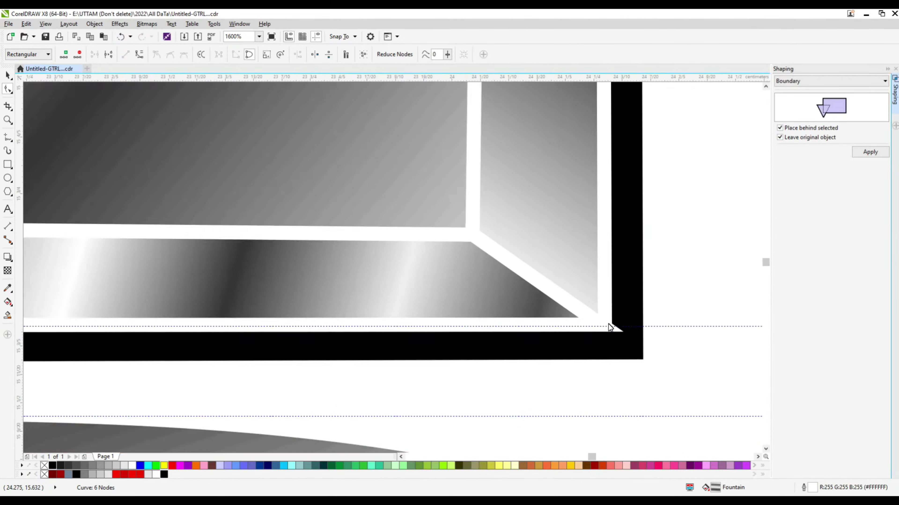
{"action": "scroll", "coordinate": [629, 320], "scroll_direction": "down", "scroll_amount": 3}
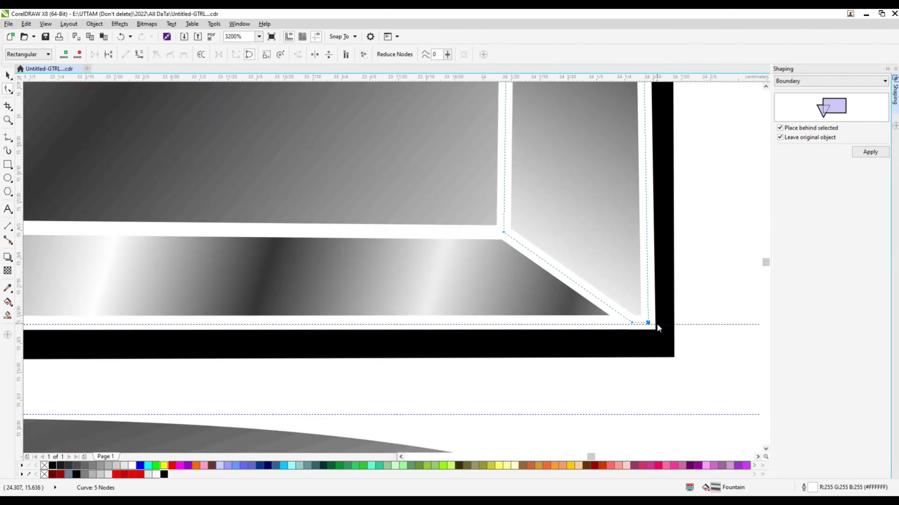
Undo the last node edit, then move the bevel node at the T stem's lower left to square its white corner
{"action": "scroll", "coordinate": [304, 336], "scroll_direction": "up", "scroll_amount": 3}
{"action": "scroll", "coordinate": [298, 321], "scroll_direction": "up", "scroll_amount": 1}
{"action": "key", "text": "ctrl+z"}
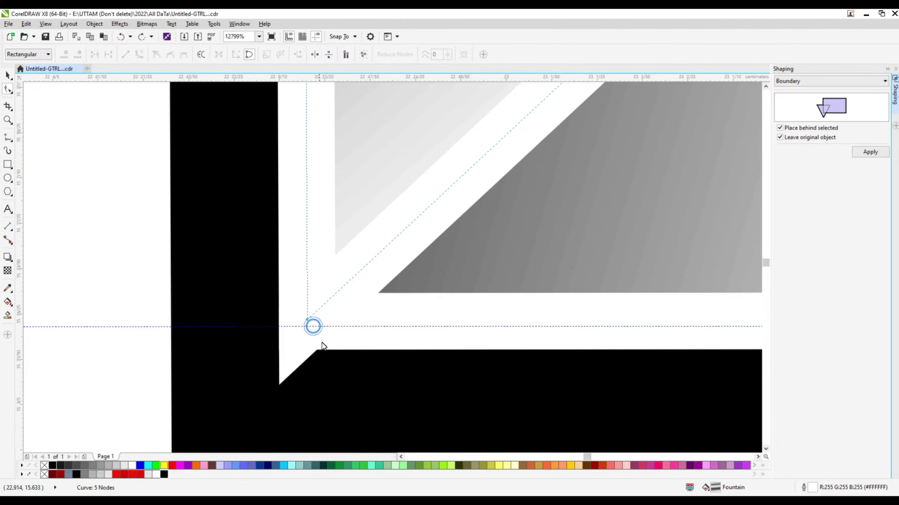
{"action": "left_click_drag", "start_coordinate": [305, 335], "coordinate": [308, 359]}
{"action": "scroll", "coordinate": [309, 358], "scroll_direction": "down", "scroll_amount": 1}
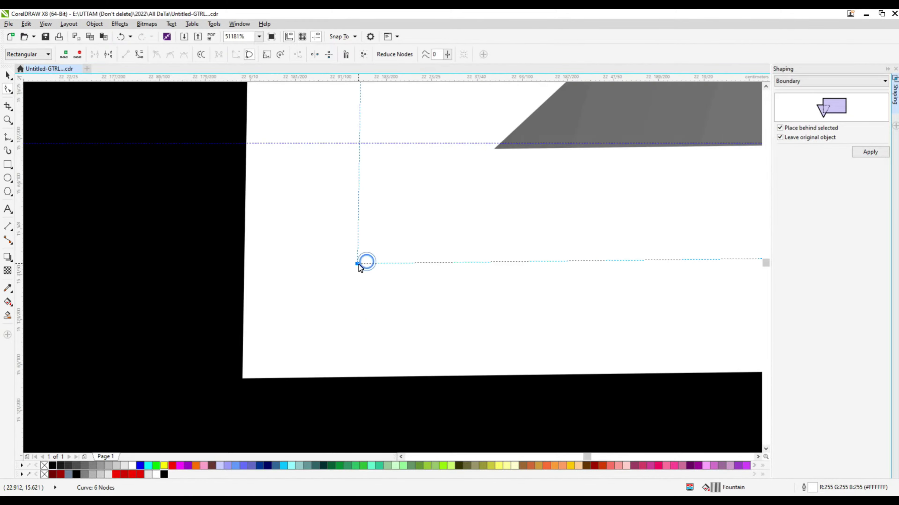
{"action": "scroll", "coordinate": [358, 264], "scroll_direction": "down", "scroll_amount": 1}
{"action": "scroll", "coordinate": [326, 311], "scroll_direction": "down", "scroll_amount": 5}
{"action": "scroll", "coordinate": [354, 283], "scroll_direction": "up", "scroll_amount": 1}
{"action": "scroll", "coordinate": [354, 283], "scroll_direction": "down", "scroll_amount": 1}
Create a boundary outline around the R with the original kept, enlarge it to about 9.67 × 4.65 cm, and fill it black
{"action": "key", "text": "space"}
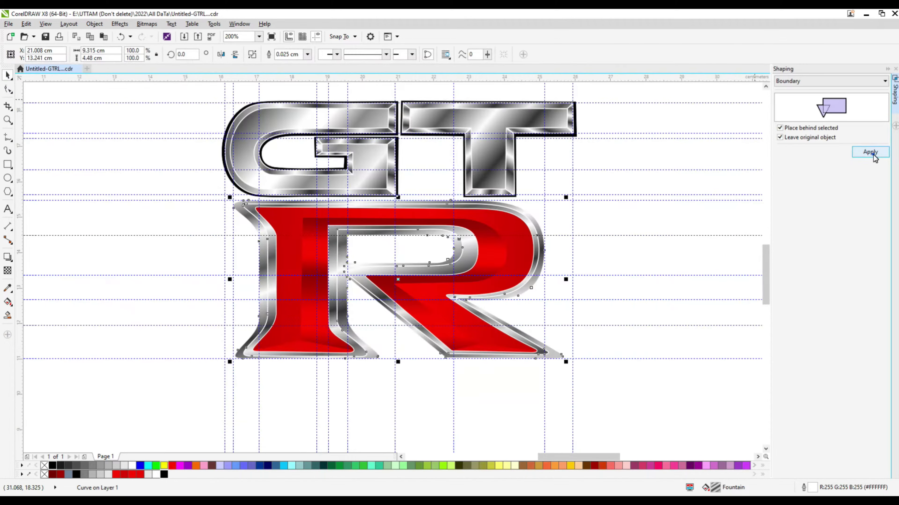
{"action": "left_click", "coordinate": [870, 151]}
{"action": "left_click_drag", "start_coordinate": [558, 357], "coordinate": [572, 370]}
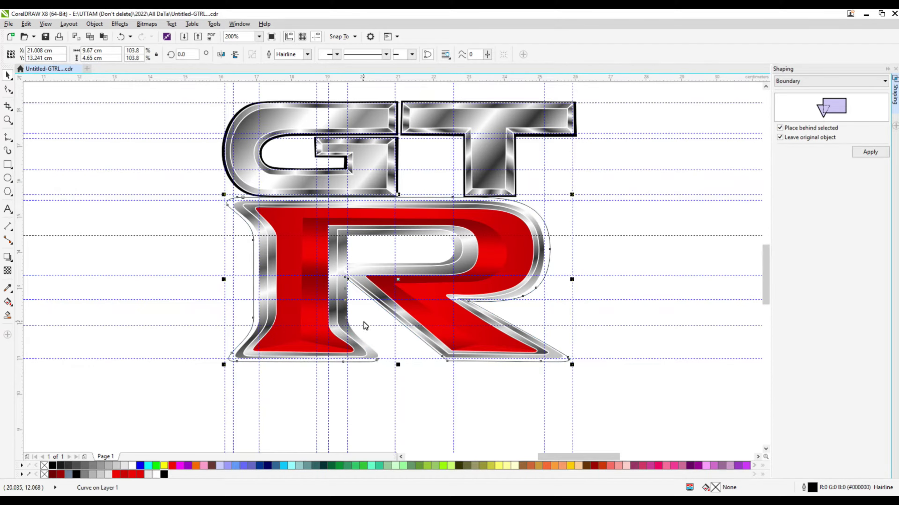
{"action": "left_click", "coordinate": [52, 466]}
Delete surplus nodes and reshape the R's black outline in the notch between the stem and the diagonal leg
{"action": "scroll", "coordinate": [346, 280], "scroll_direction": "up", "scroll_amount": 3}
{"action": "key", "text": "F10"}
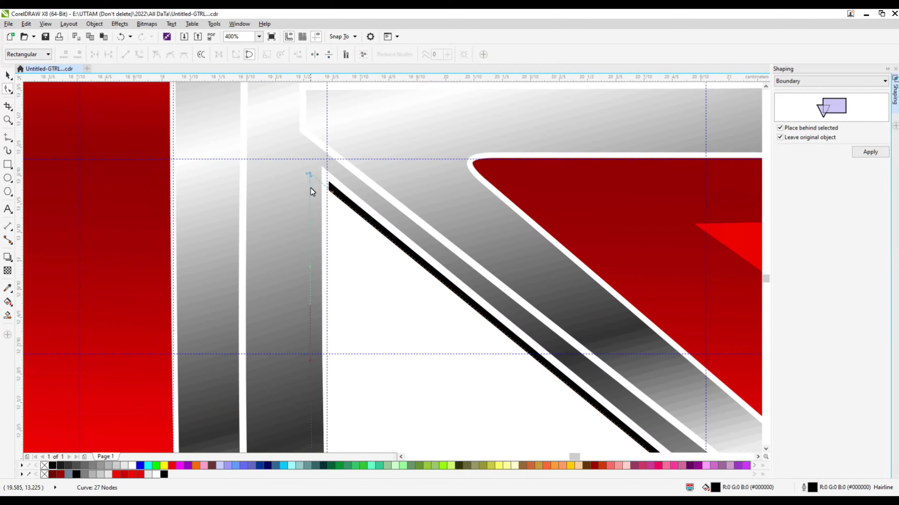
{"action": "key", "text": "Delete"}
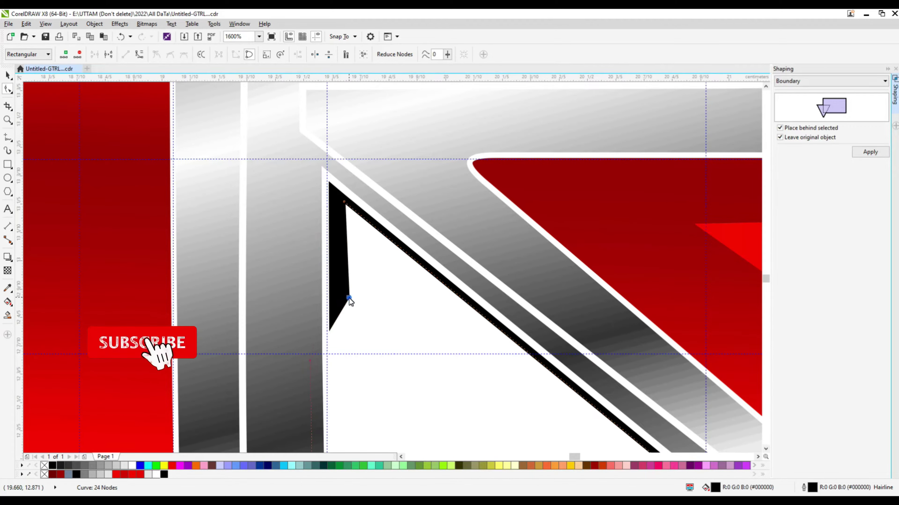
Delete surplus nodes and reshape the R's black outline along the stem's right side and foot into an even border
{"action": "scroll", "coordinate": [349, 298], "scroll_direction": "down", "scroll_amount": 2}
{"action": "scroll", "coordinate": [414, 382], "scroll_direction": "up", "scroll_amount": 1}
{"action": "left_click", "coordinate": [399, 360]}
{"action": "key", "text": "Delete"}
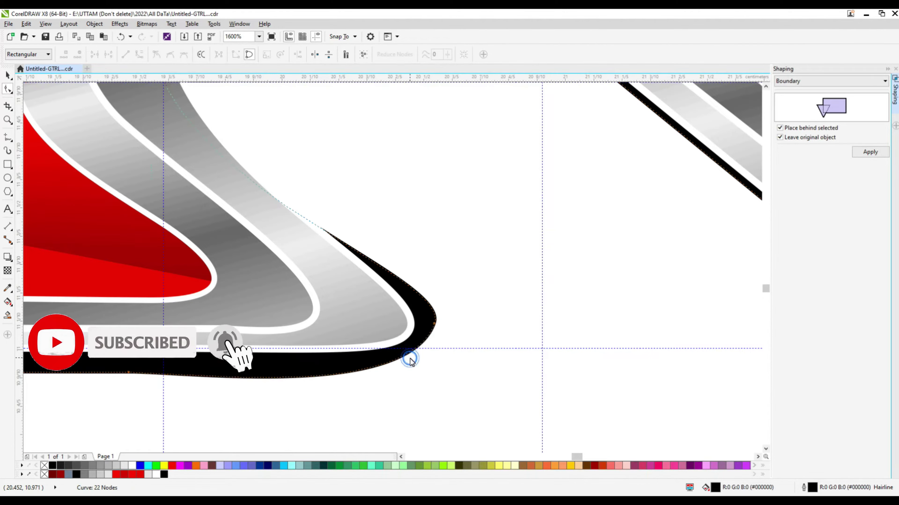
{"action": "left_click_drag", "start_coordinate": [290, 199], "coordinate": [397, 218]}
{"action": "scroll", "coordinate": [293, 205], "scroll_direction": "up", "scroll_amount": 2}
{"action": "scroll", "coordinate": [352, 269], "scroll_direction": "down", "scroll_amount": 2}
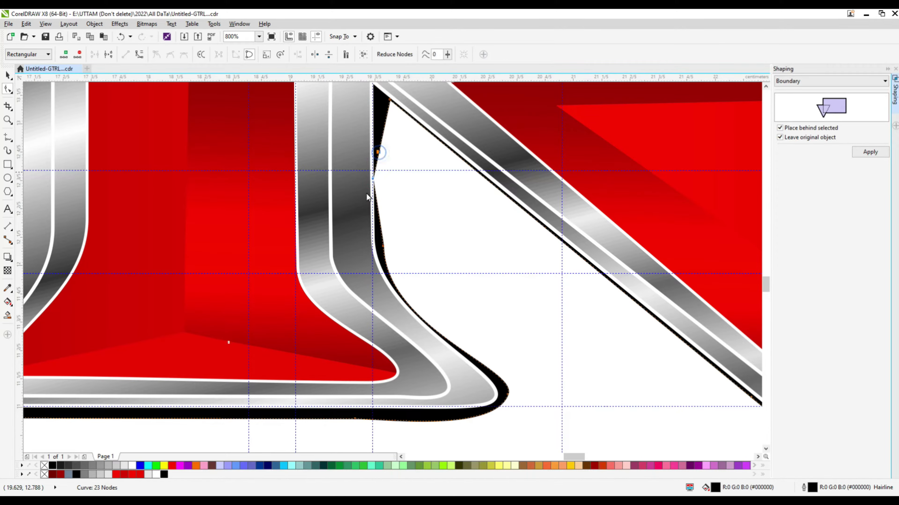
{"action": "left_click", "coordinate": [379, 152]}
{"action": "left_click", "coordinate": [385, 106]}
{"action": "scroll", "coordinate": [411, 303], "scroll_direction": "up", "scroll_amount": 1}
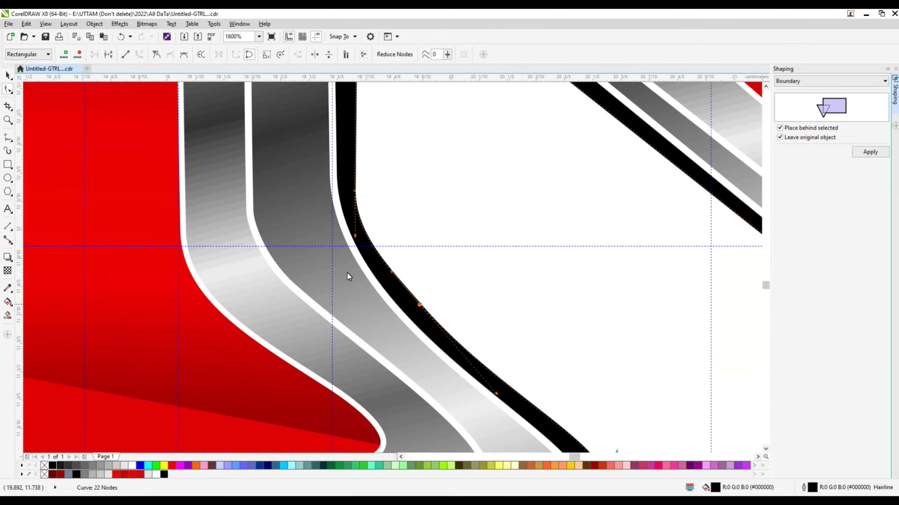
Even out the R's black outline in the notch between the bowl and the diagonal leg and around the leg's tip
{"action": "scroll", "coordinate": [551, 341], "scroll_direction": "down", "scroll_amount": 1}
{"action": "scroll", "coordinate": [531, 324], "scroll_direction": "down", "scroll_amount": 2}
{"action": "scroll", "coordinate": [537, 224], "scroll_direction": "up", "scroll_amount": 2}
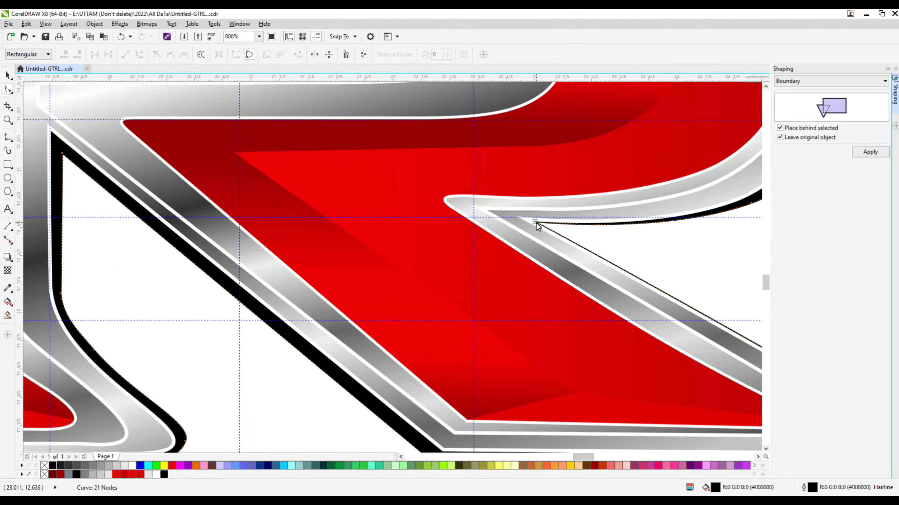
{"action": "left_click_drag", "start_coordinate": [537, 224], "coordinate": [567, 231]}
{"action": "scroll", "coordinate": [606, 303], "scroll_direction": "down", "scroll_amount": 1}
{"action": "scroll", "coordinate": [605, 304], "scroll_direction": "up", "scroll_amount": 2}
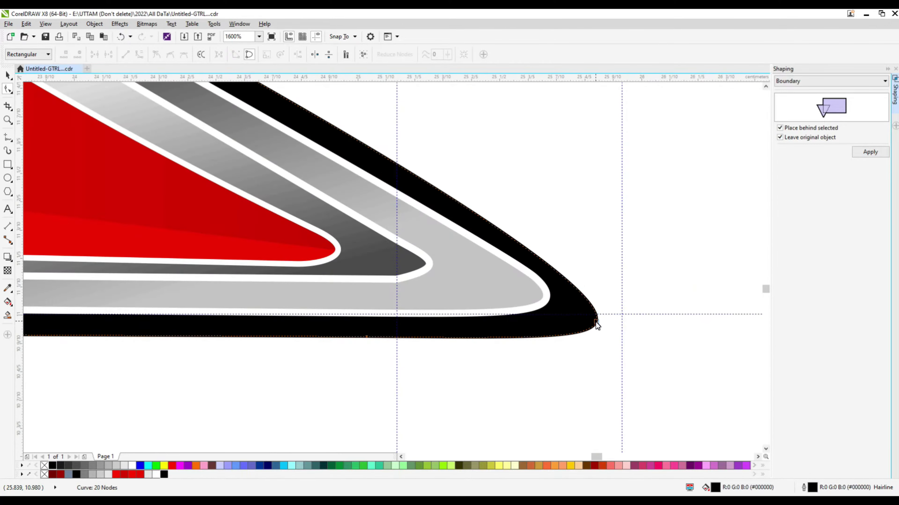
{"action": "left_click", "coordinate": [376, 282]}
{"action": "scroll", "coordinate": [299, 267], "scroll_direction": "down", "scroll_amount": 4}
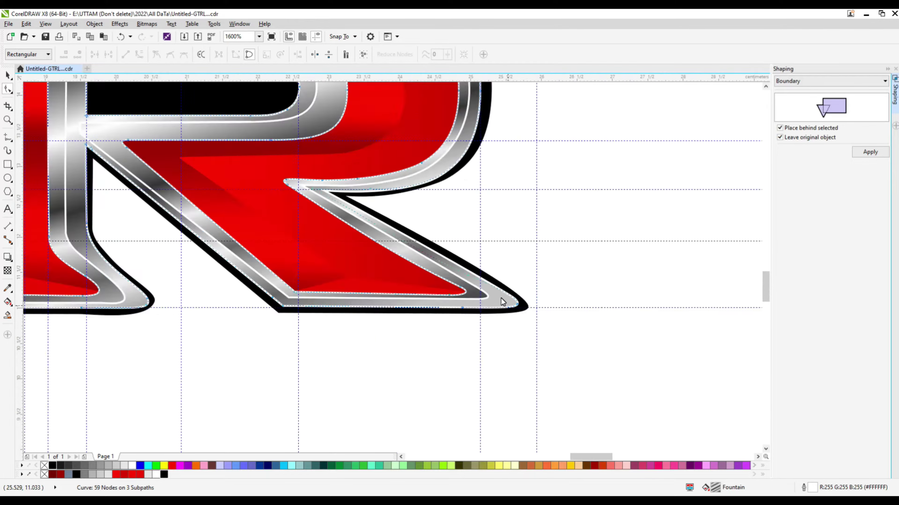
Adjust the nodes of the R's black outline around the stem's upper-left serif
{"action": "scroll", "coordinate": [201, 186], "scroll_direction": "up", "scroll_amount": 3}
{"action": "left_click", "coordinate": [200, 186]}
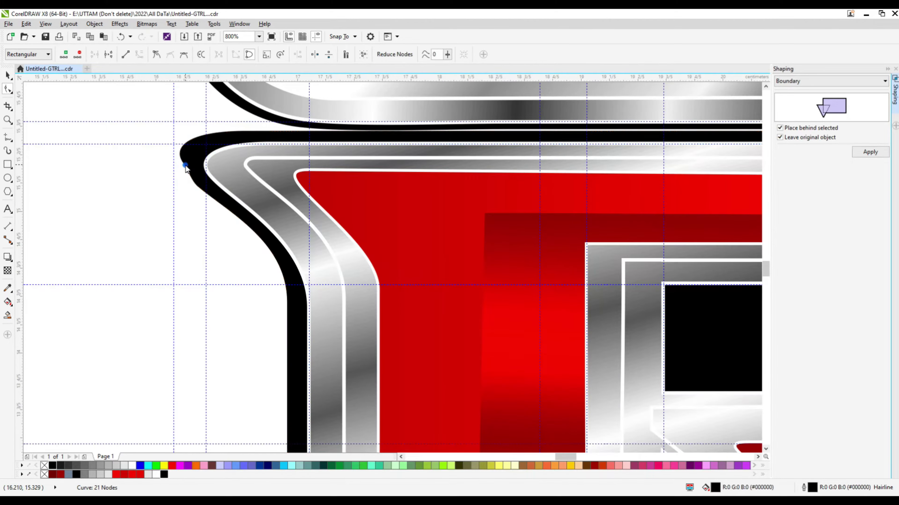
{"action": "scroll", "coordinate": [235, 264], "scroll_direction": "down", "scroll_amount": 1}
{"action": "left_click", "coordinate": [567, 262]}
{"action": "scroll", "coordinate": [434, 321], "scroll_direction": "down", "scroll_amount": 2}
Refine the black outline's curve around the base of the R's stem
{"action": "scroll", "coordinate": [432, 378], "scroll_direction": "up", "scroll_amount": 3}
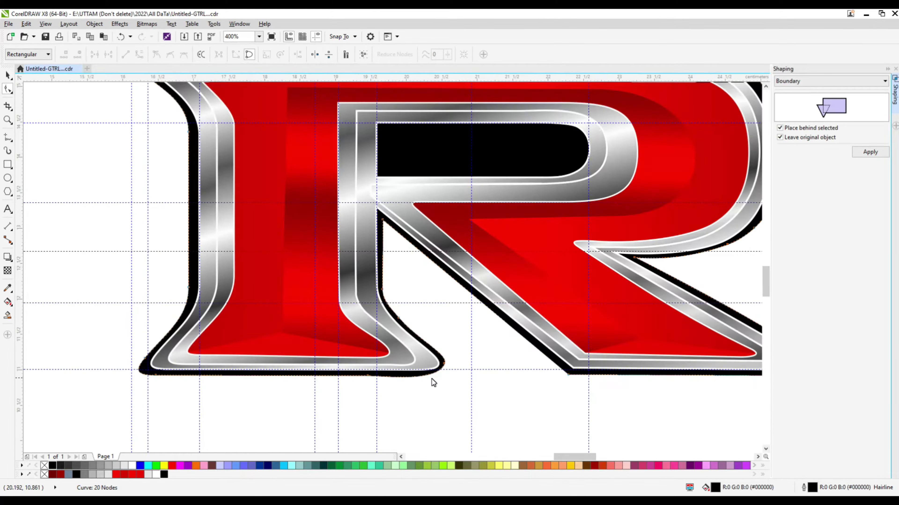
{"action": "scroll", "coordinate": [461, 352], "scroll_direction": "up", "scroll_amount": 1}
{"action": "left_click", "coordinate": [513, 350]}
{"action": "scroll", "coordinate": [483, 327], "scroll_direction": "down", "scroll_amount": 2}
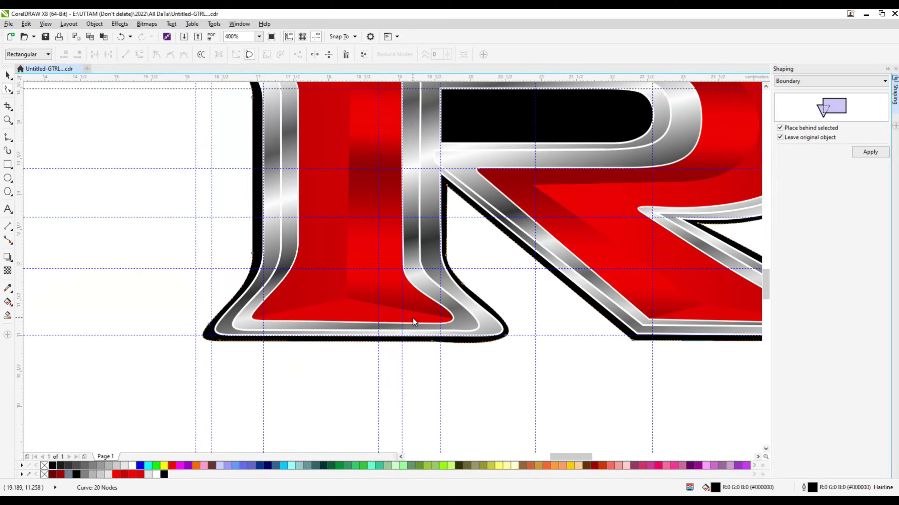
{"action": "scroll", "coordinate": [331, 346], "scroll_direction": "down", "scroll_amount": 1}
{"action": "left_click", "coordinate": [7, 315]}
{"action": "left_click", "coordinate": [377, 236]}
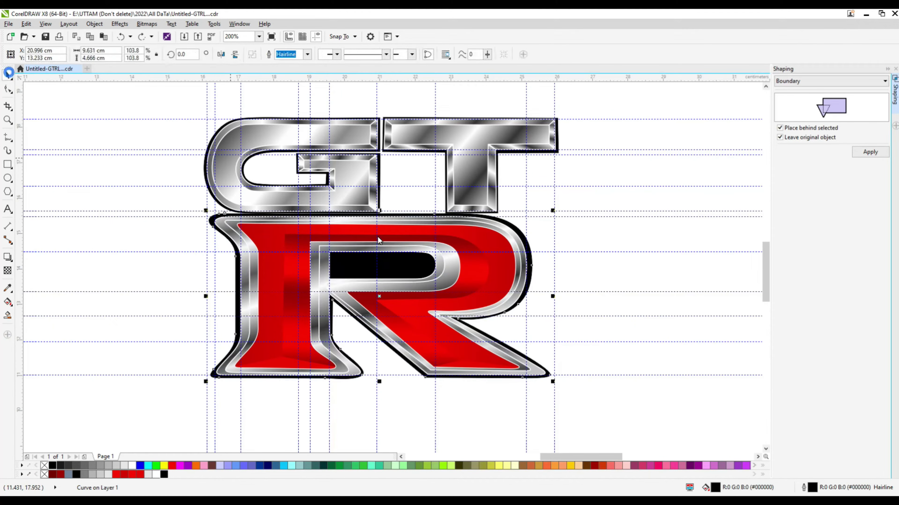
{"action": "key", "text": "ctrl+z"}
{"action": "left_click", "coordinate": [421, 270]}
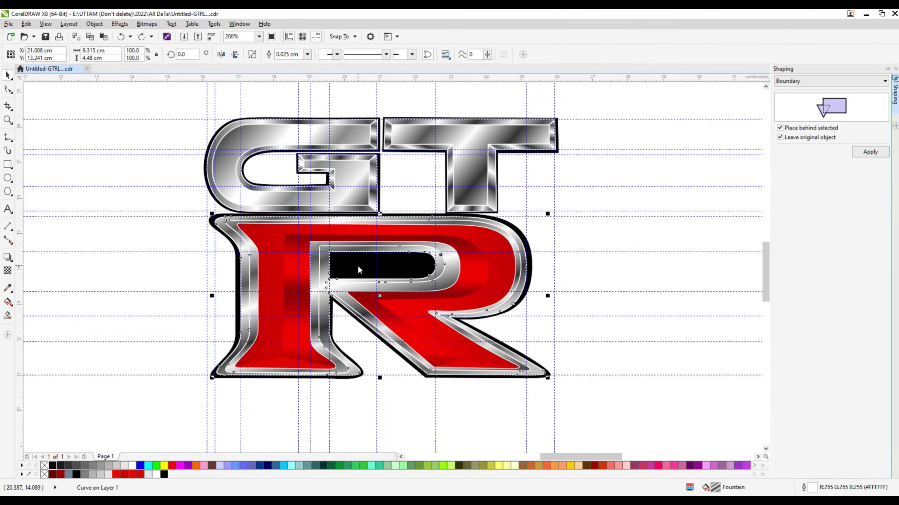
{"action": "key", "text": "space"}
{"action": "key", "text": "space"}
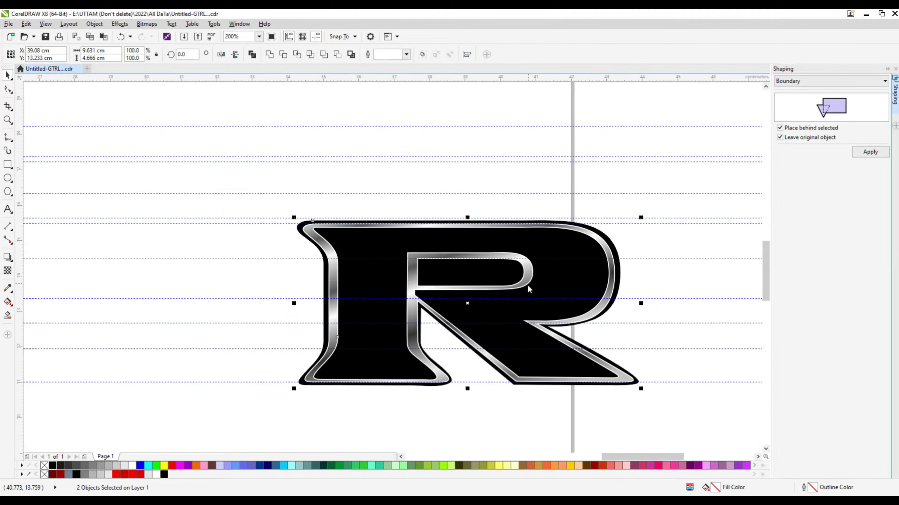
{"action": "scroll", "coordinate": [527, 285], "scroll_direction": "up", "scroll_amount": 2}
{"action": "left_click", "coordinate": [460, 244]}
Cut the R's counter out of the black outline with a scaled-down counter shape, leaving a black rim inside the bowl
{"action": "key", "text": "space"}
{"action": "right_click", "coordinate": [212, 253]}
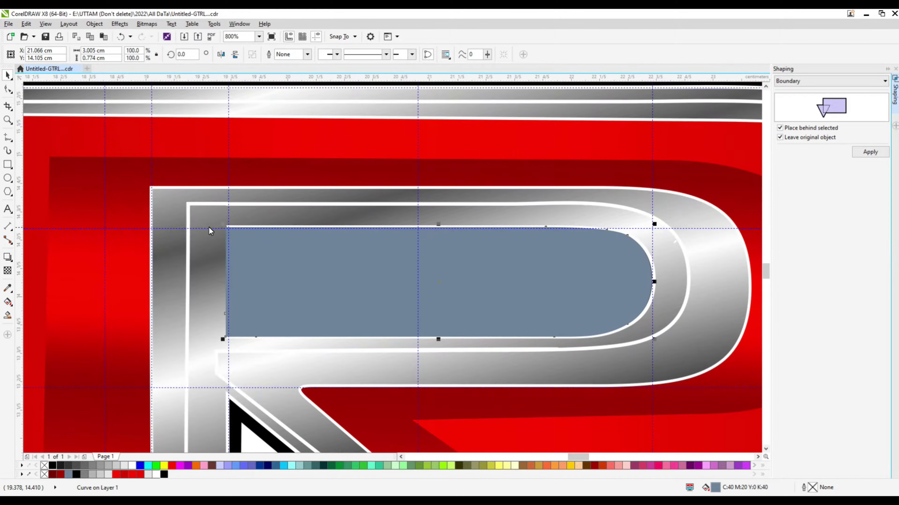
{"action": "left_click_drag", "start_coordinate": [209, 228], "coordinate": [241, 234]}
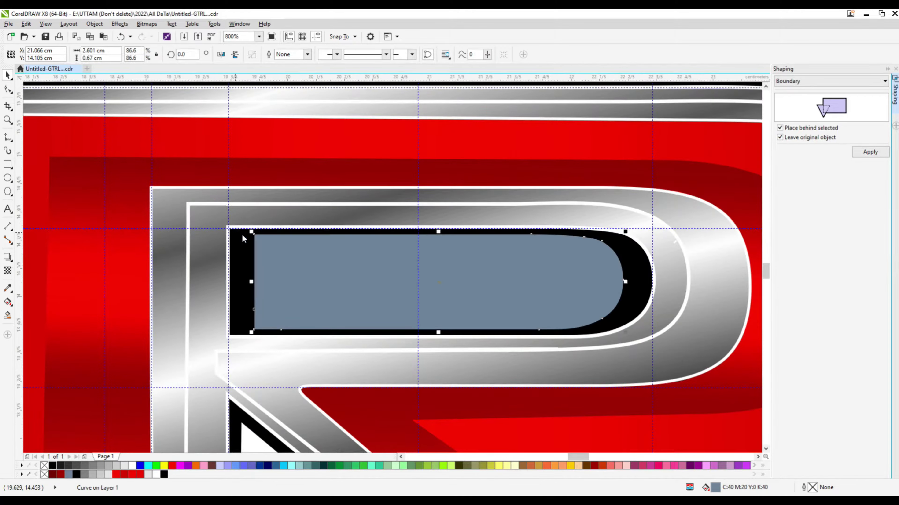
{"action": "left_click_drag", "start_coordinate": [624, 280], "coordinate": [640, 289]}
{"action": "left_click", "coordinate": [439, 236], "text": "shift"}
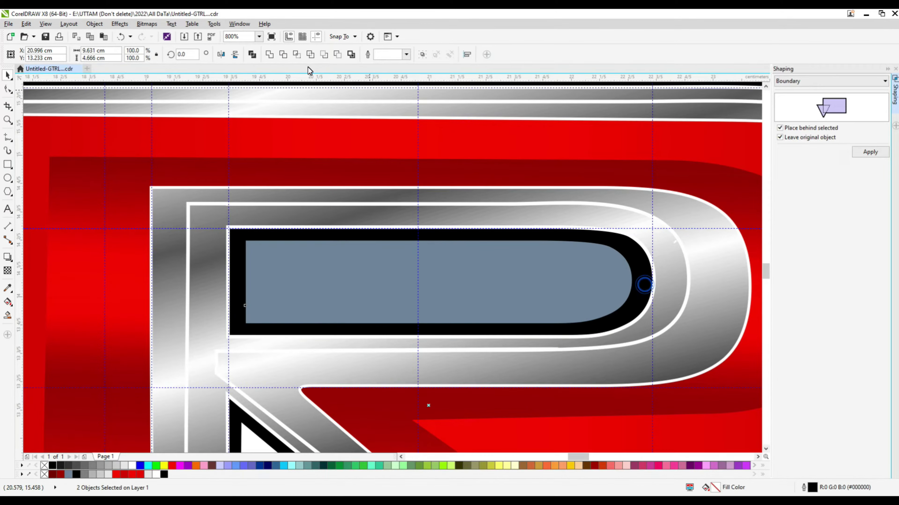
{"action": "right_click", "coordinate": [290, 280]}
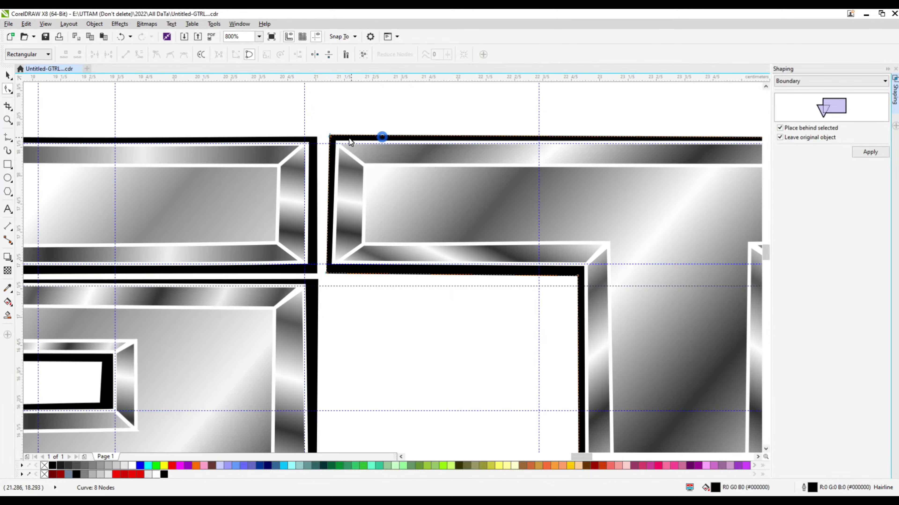
Set the outline width of the black boundaries around the G and T to 0.05 cm
{"action": "left_click", "coordinate": [406, 54]}
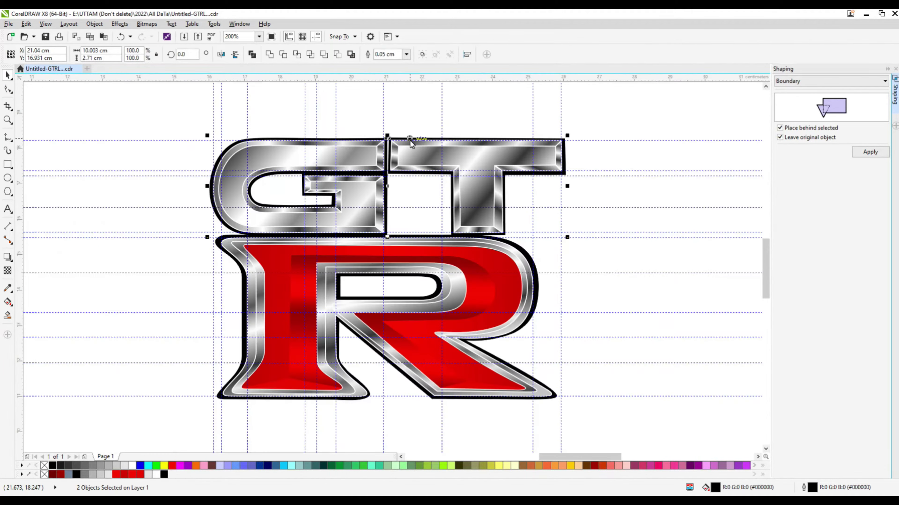
{"action": "left_click", "coordinate": [439, 115]}
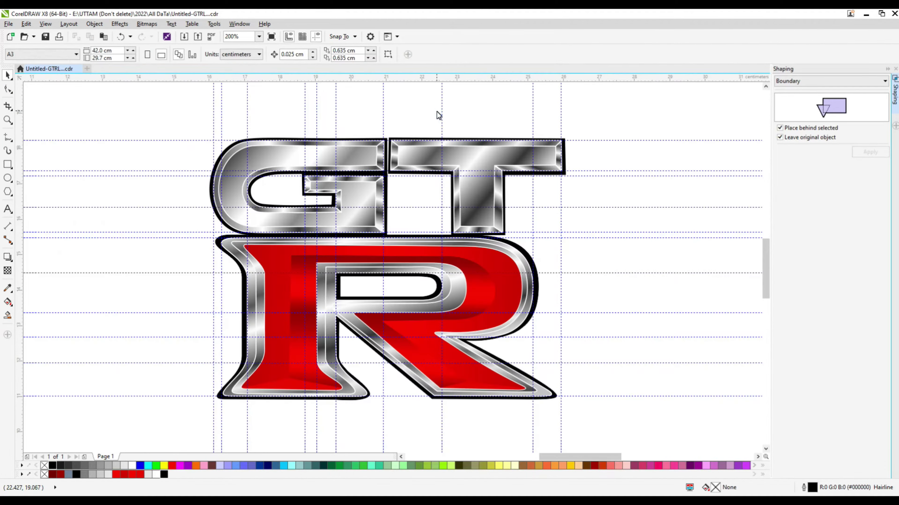
Lighten a grey stop of the R's chrome fountain fill to #EFEFEF and adjust the stops near the gradient's end
{"action": "left_click", "coordinate": [545, 394]}
{"action": "key", "text": "F11"}
{"action": "left_click", "coordinate": [657, 293]}
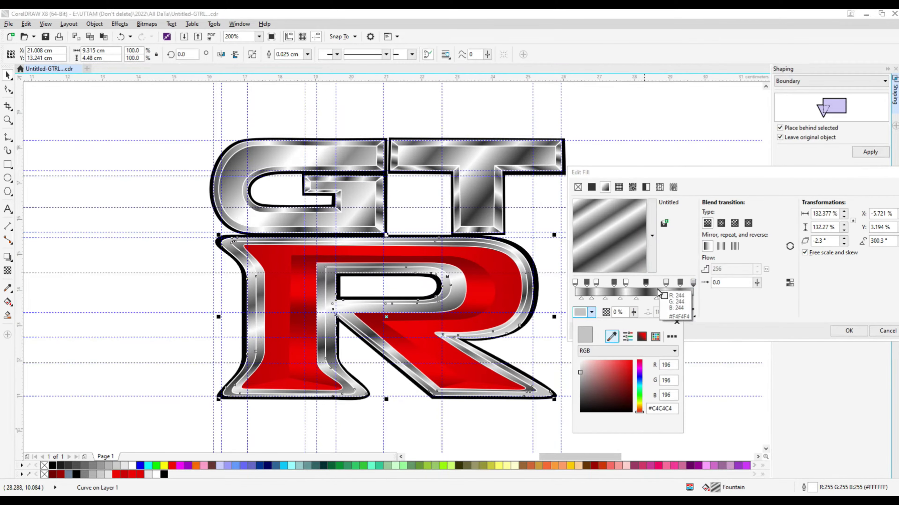
{"action": "left_click", "coordinate": [658, 292]}
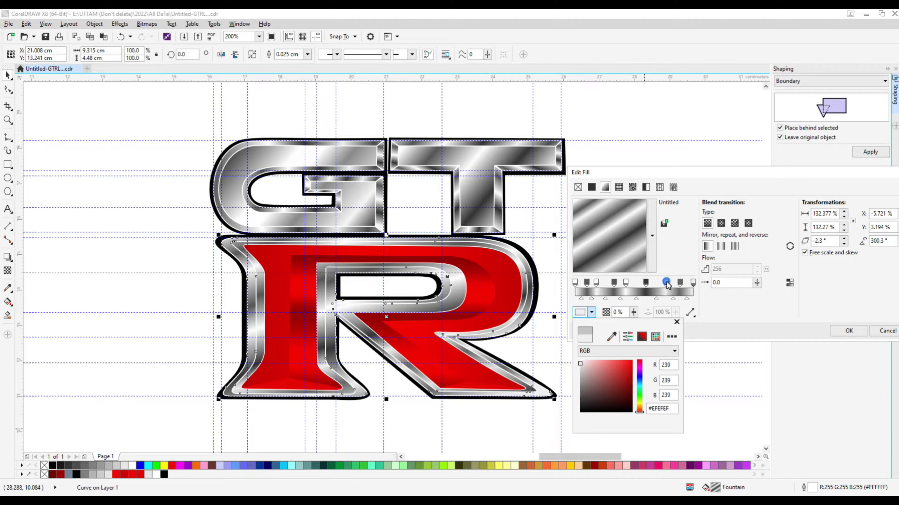
{"action": "left_click_drag", "start_coordinate": [679, 283], "coordinate": [687, 282]}
{"action": "double_click", "coordinate": [692, 293]}
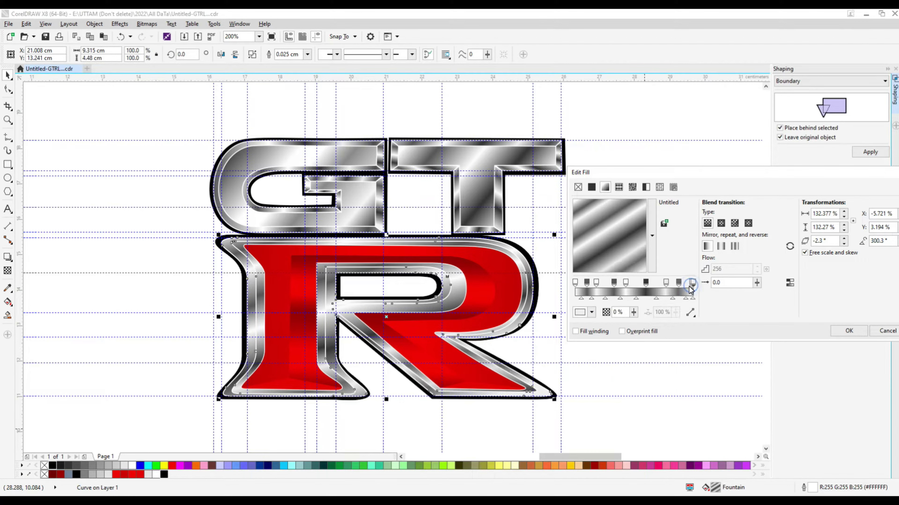
{"action": "left_click", "coordinate": [849, 331]}
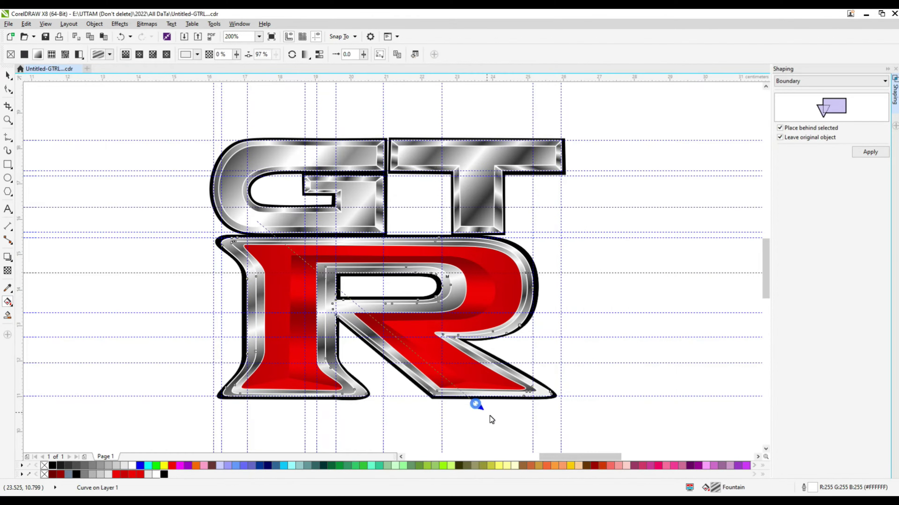
{"action": "key", "text": "space"}
{"action": "key", "text": "Escape"}
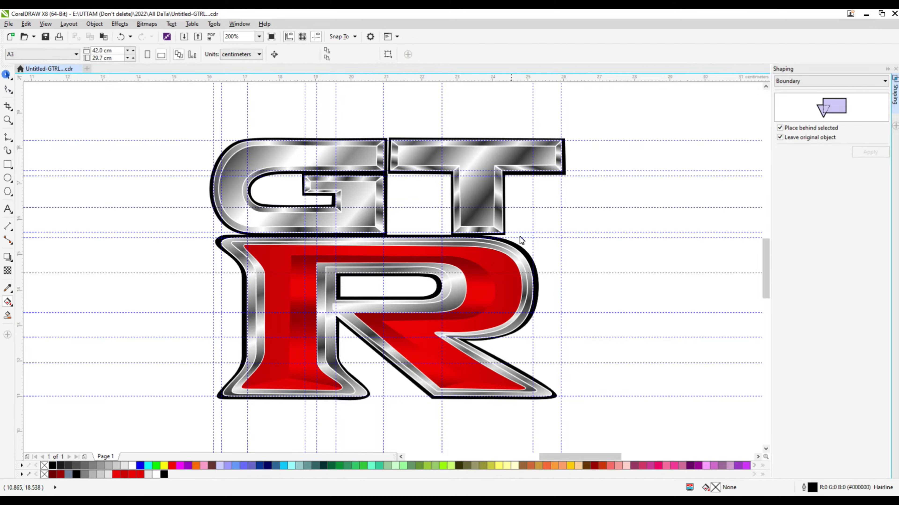
Adjust the chrome band's curve nodes around the lower right of the R's bowl
{"action": "key", "text": "F10"}
{"action": "scroll", "coordinate": [514, 322], "scroll_direction": "up", "scroll_amount": 3}
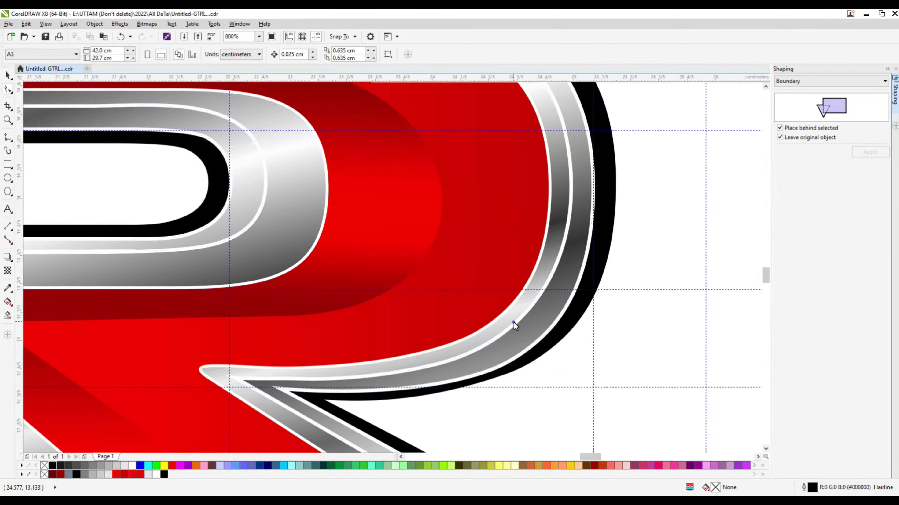
{"action": "left_click", "coordinate": [498, 342]}
{"action": "left_click_drag", "start_coordinate": [435, 367], "coordinate": [457, 365]}
{"action": "scroll", "coordinate": [592, 344], "scroll_direction": "down", "scroll_amount": 2}
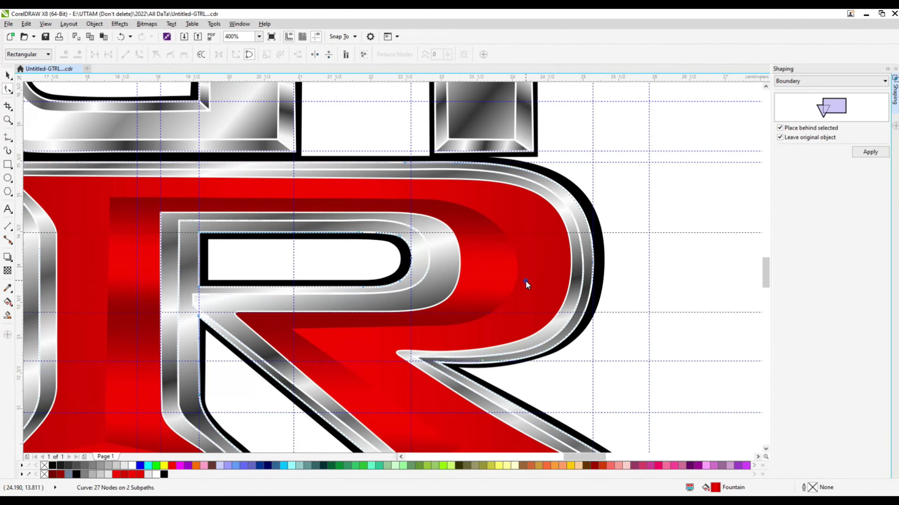
{"action": "scroll", "coordinate": [456, 254], "scroll_direction": "down", "scroll_amount": 3}
{"action": "key", "text": "space"}
{"action": "key", "text": "Escape"}
{"action": "scroll", "coordinate": [424, 247], "scroll_direction": "up", "scroll_amount": 1}
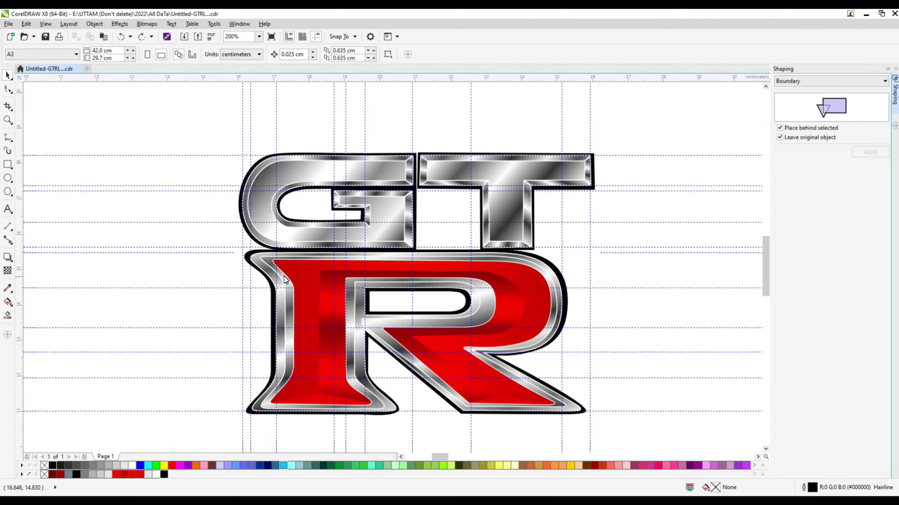
Reshape the white edge between the red face and the chrome at the R's upper-left serif into a smoother curve
{"action": "left_click", "coordinate": [321, 306]}
{"action": "key", "text": "F10"}
{"action": "scroll", "coordinate": [322, 306], "scroll_direction": "up", "scroll_amount": 1}
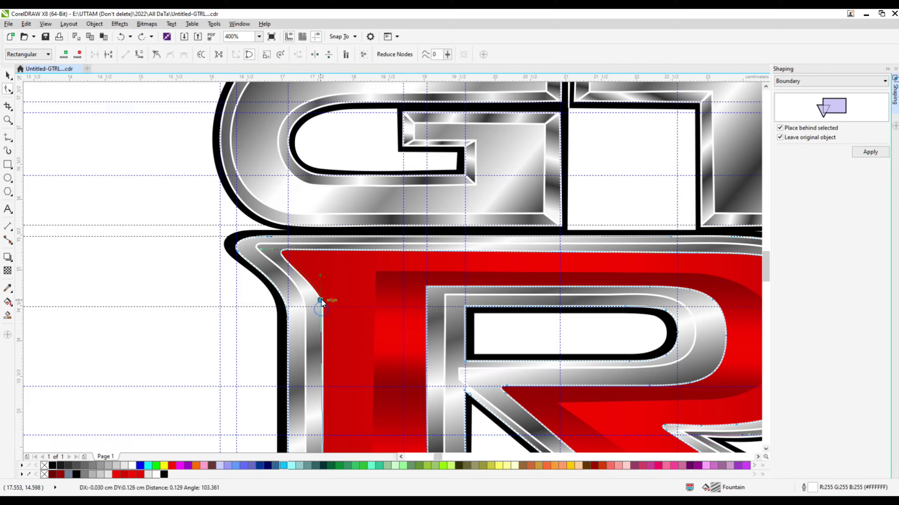
{"action": "scroll", "coordinate": [321, 299], "scroll_direction": "up", "scroll_amount": 1}
{"action": "left_click", "coordinate": [240, 237]}
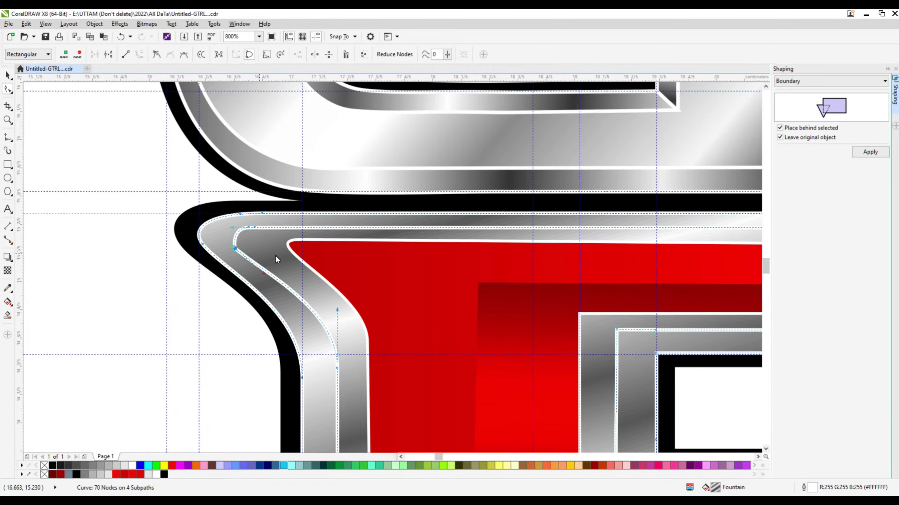
{"action": "left_click", "coordinate": [302, 263]}
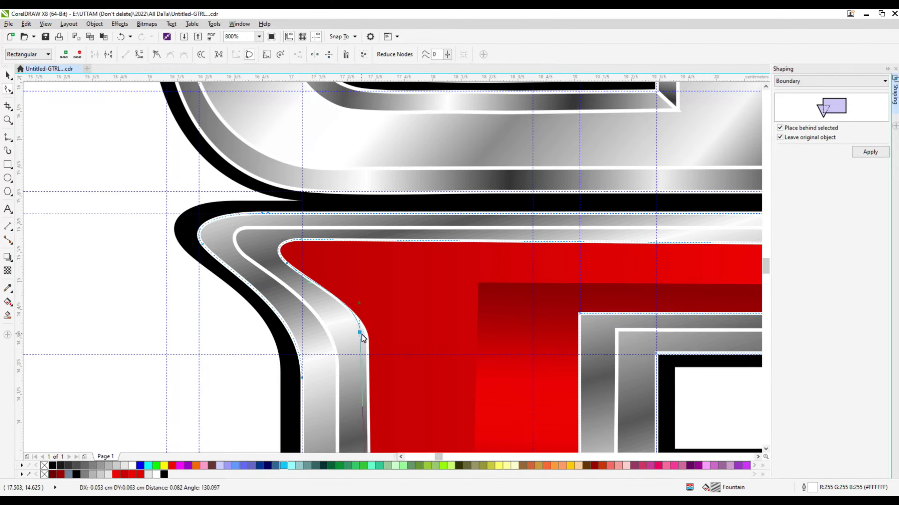
{"action": "left_click_drag", "start_coordinate": [363, 338], "coordinate": [366, 332]}
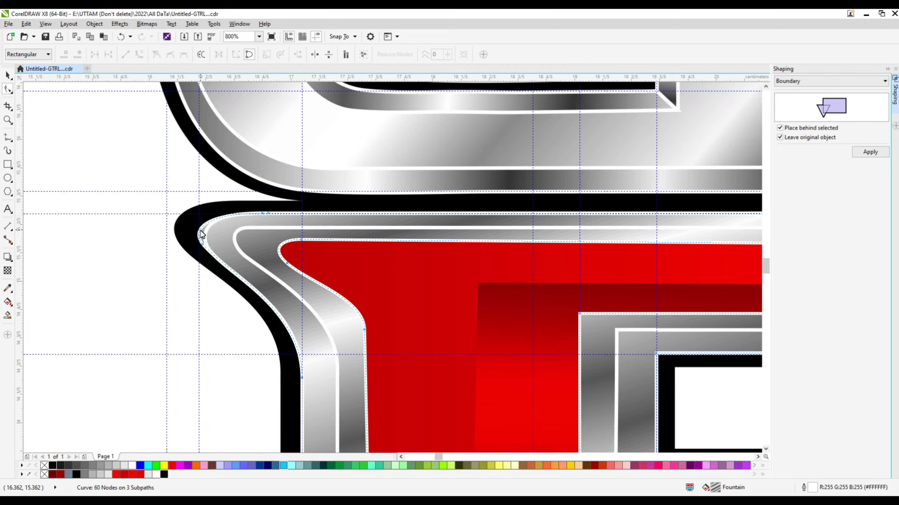
Reposition the nodes of the chrome's outer white edge at the R's upper-left serif to follow the black outline smoothly
{"action": "scroll", "coordinate": [201, 233], "scroll_direction": "up", "scroll_amount": 1}
{"action": "scroll", "coordinate": [206, 275], "scroll_direction": "up", "scroll_amount": 1}
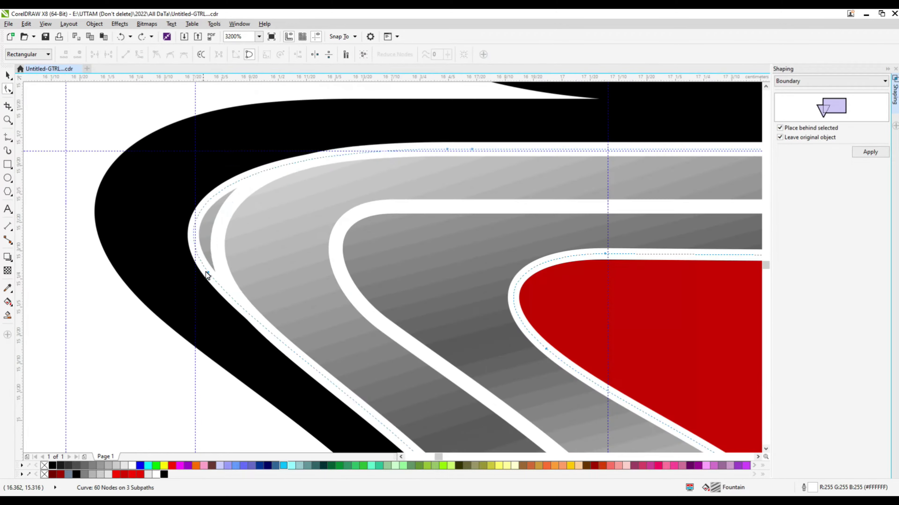
{"action": "left_click", "coordinate": [229, 292]}
{"action": "left_click", "coordinate": [7, 75]}
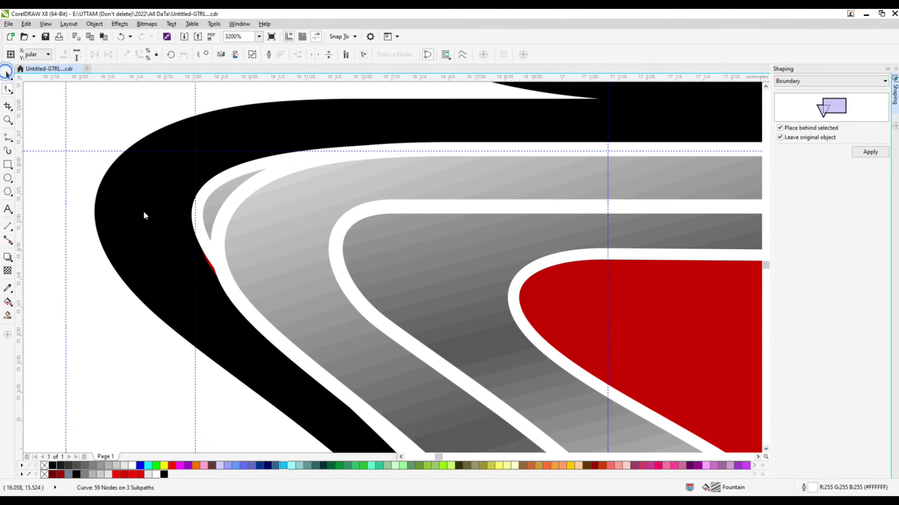
{"action": "scroll", "coordinate": [143, 210], "scroll_direction": "down", "scroll_amount": 2}
{"action": "scroll", "coordinate": [290, 223], "scroll_direction": "up", "scroll_amount": 1}
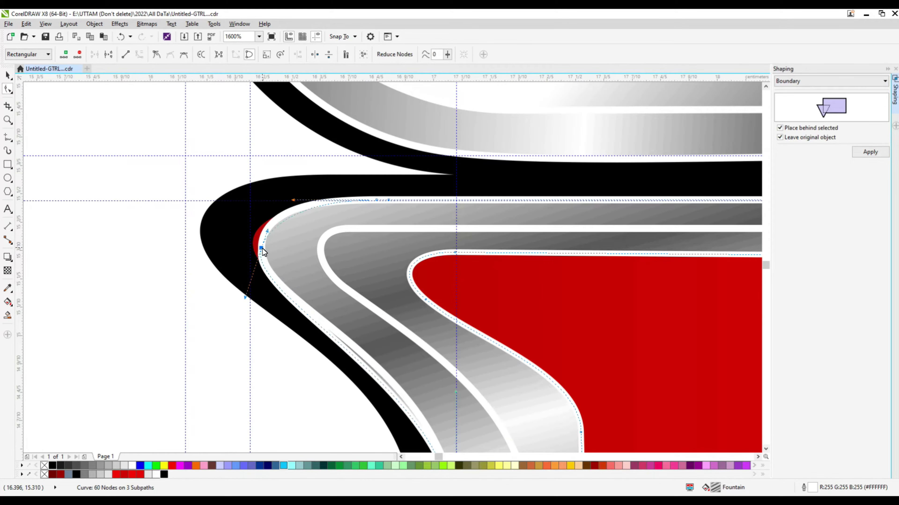
{"action": "left_click_drag", "start_coordinate": [261, 263], "coordinate": [271, 276]}
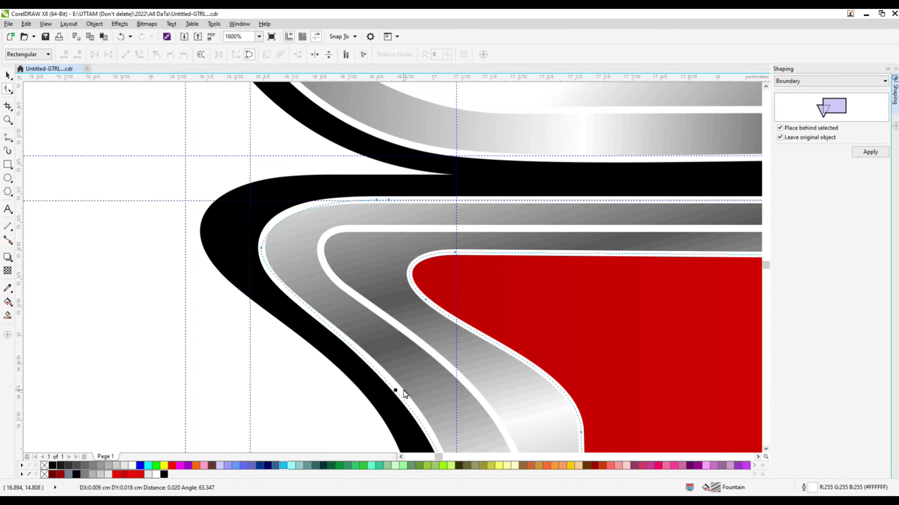
Reshape the white line between the two chrome bands at the R's upper-left serif into a smooth curve, removing a surplus node
{"action": "scroll", "coordinate": [270, 277], "scroll_direction": "down", "scroll_amount": 1}
{"action": "left_click", "coordinate": [355, 294]}
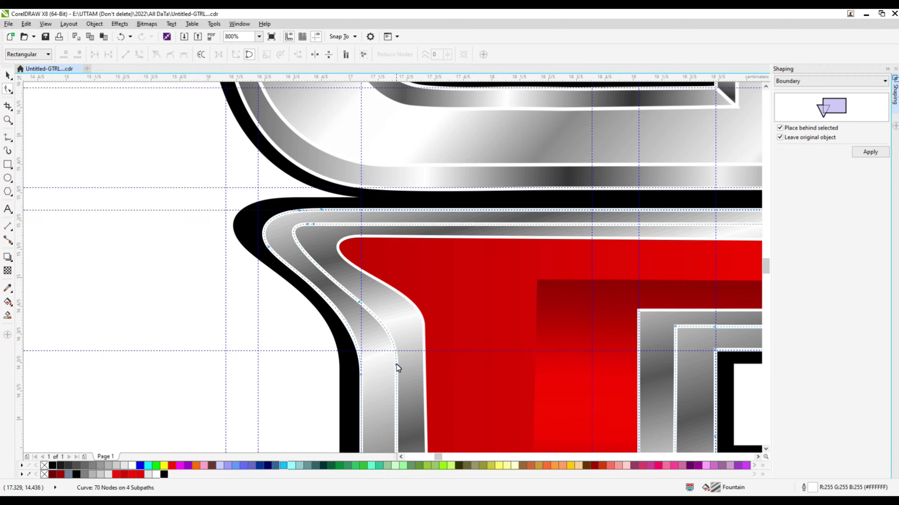
{"action": "left_click_drag", "start_coordinate": [395, 367], "coordinate": [399, 349]}
{"action": "left_click_drag", "start_coordinate": [315, 224], "coordinate": [332, 230]}
{"action": "left_click_drag", "start_coordinate": [357, 300], "coordinate": [395, 329]}
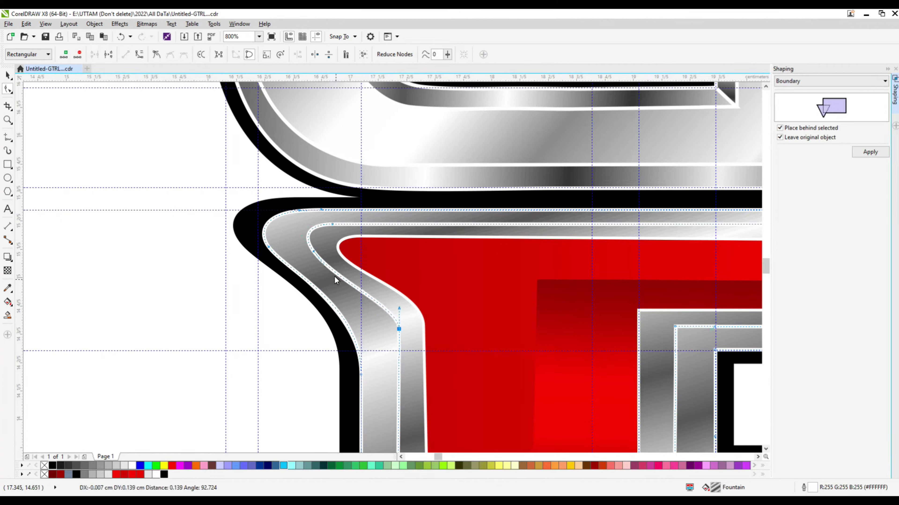
{"action": "double_click", "coordinate": [370, 305]}
{"action": "double_click", "coordinate": [399, 329]}
{"action": "scroll", "coordinate": [313, 310], "scroll_direction": "down", "scroll_amount": 3}
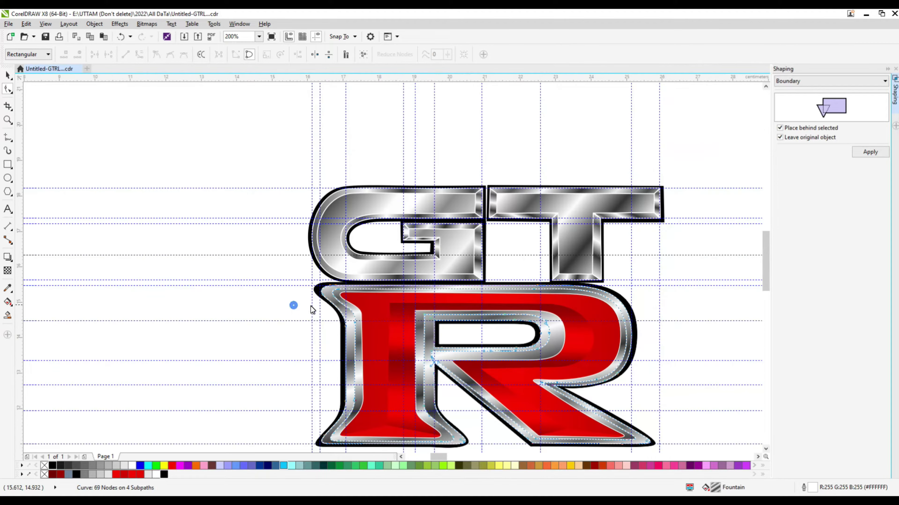
{"action": "scroll", "coordinate": [347, 312], "scroll_direction": "up", "scroll_amount": 3}
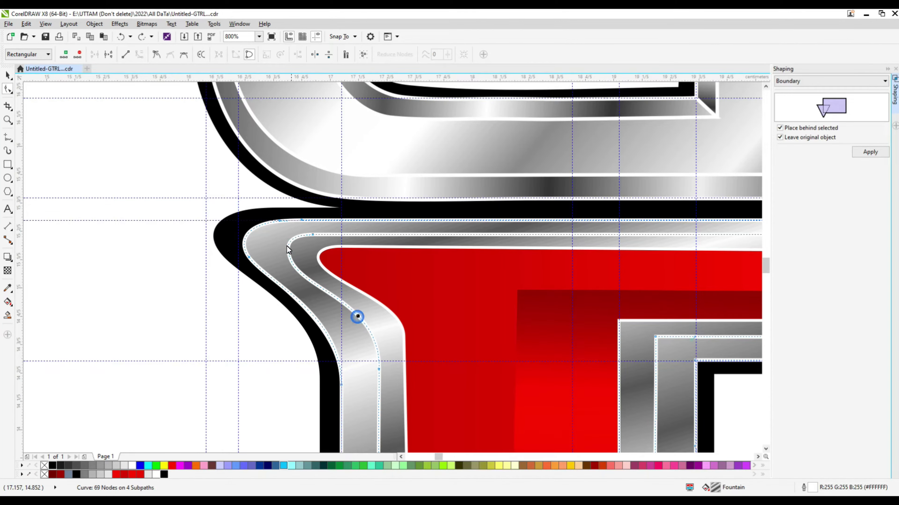
{"action": "left_click_drag", "start_coordinate": [288, 248], "coordinate": [306, 278]}
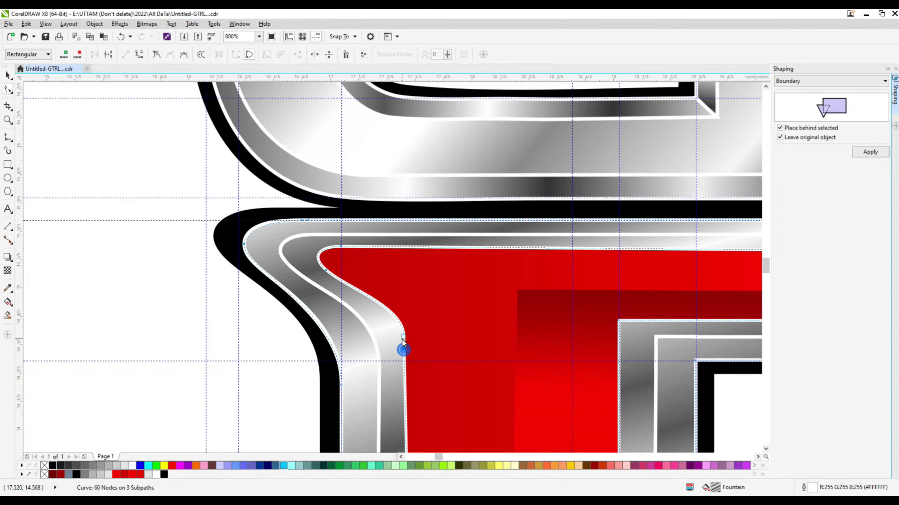
Try to reshape the chrome's white edge at the R's lower-left serif
{"action": "scroll", "coordinate": [311, 248], "scroll_direction": "down", "scroll_amount": 3}
{"action": "scroll", "coordinate": [347, 380], "scroll_direction": "up", "scroll_amount": 3}
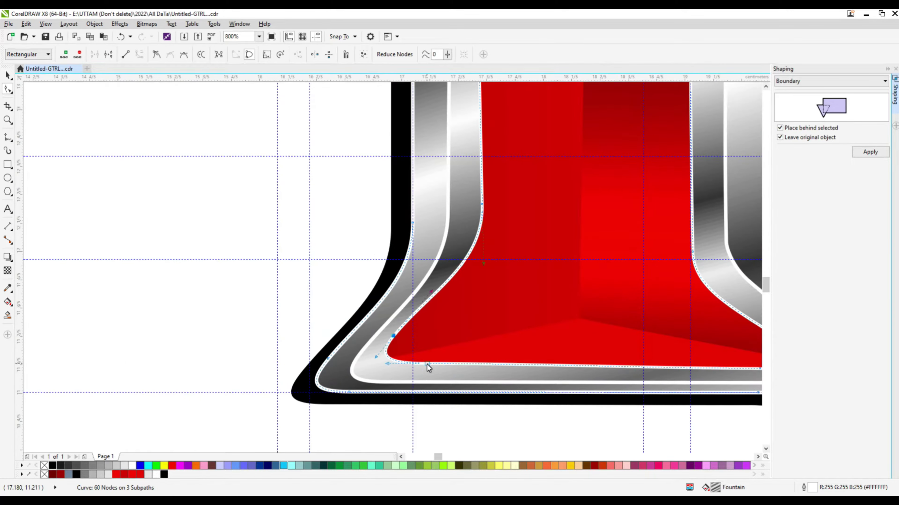
{"action": "left_click", "coordinate": [318, 384]}
{"action": "key", "text": "ctrl+z"}
{"action": "scroll", "coordinate": [327, 388], "scroll_direction": "down", "scroll_amount": 3}
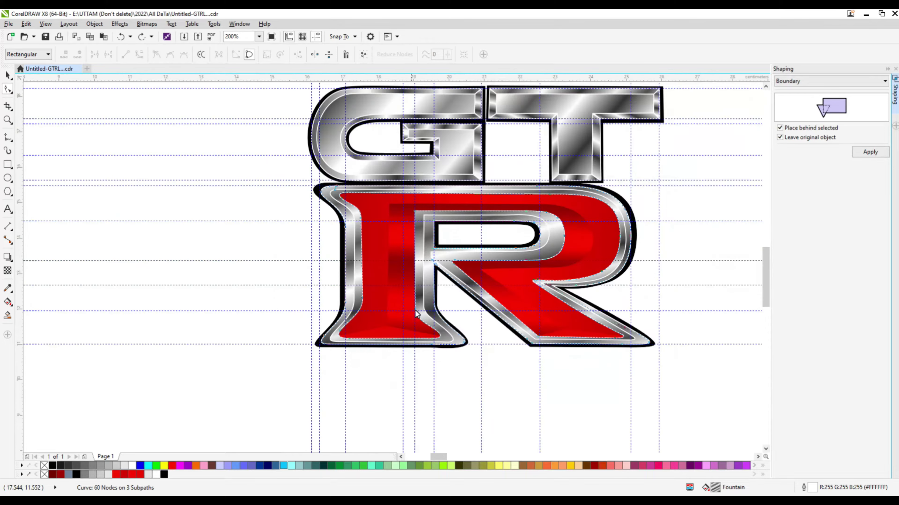
Adjust the node on the chrome's outer edge where the R's upper-left serif meets the stem
{"action": "scroll", "coordinate": [420, 228], "scroll_direction": "up", "scroll_amount": 1}
{"action": "key", "text": "space"}
{"action": "scroll", "coordinate": [420, 228], "scroll_direction": "up", "scroll_amount": 1}
{"action": "left_click", "coordinate": [8, 90]}
{"action": "left_click", "coordinate": [376, 279]}
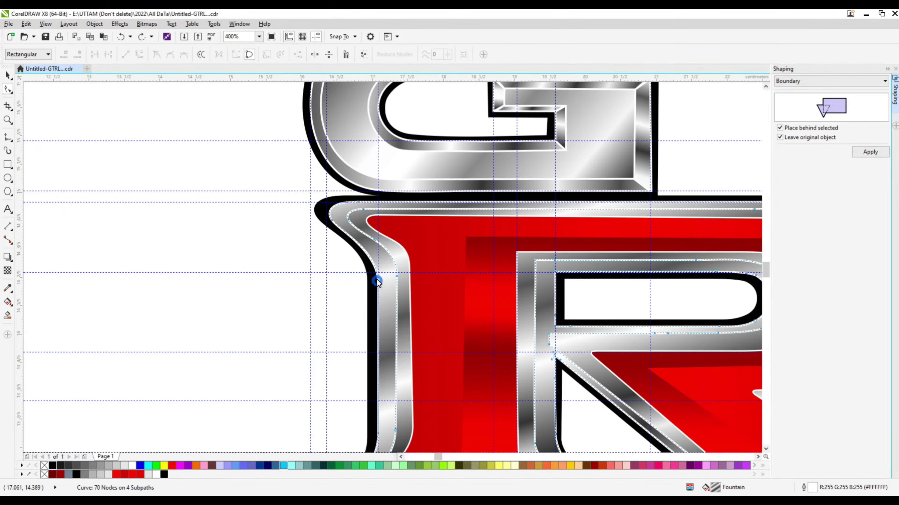
{"action": "scroll", "coordinate": [376, 279], "scroll_direction": "up", "scroll_amount": 1}
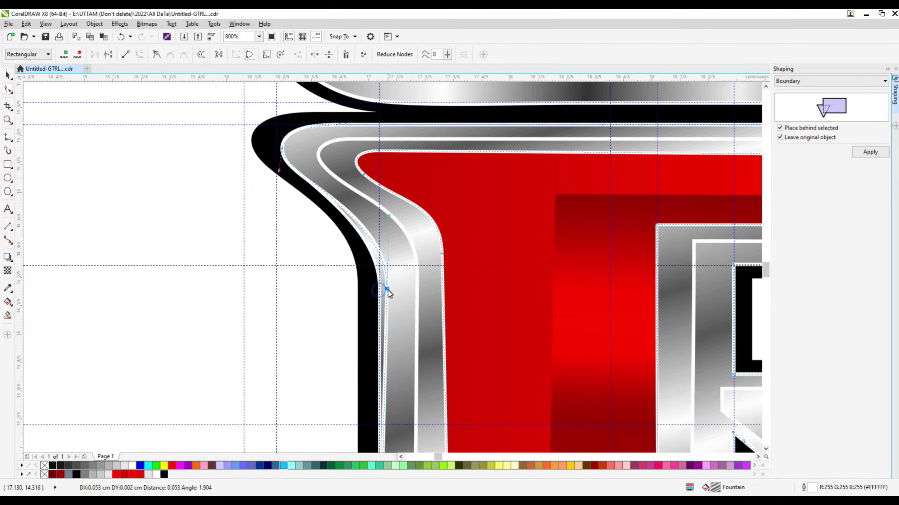
{"action": "left_click", "coordinate": [381, 294]}
{"action": "scroll", "coordinate": [377, 300], "scroll_direction": "down", "scroll_amount": 2}
{"action": "key", "text": "space"}
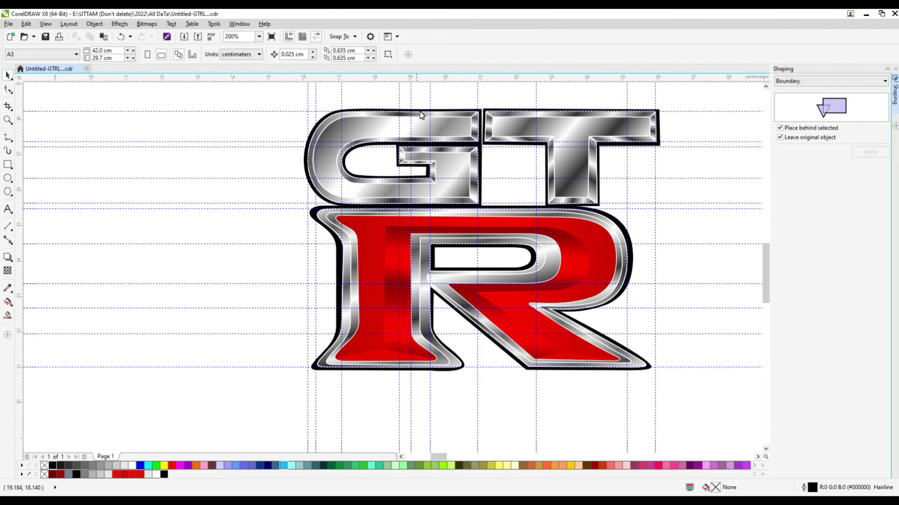
Select the black backing shapes of the G and T and give them a thicker outline
{"action": "left_click", "coordinate": [420, 111]}
{"action": "key", "text": "Escape"}
{"action": "left_click", "coordinate": [599, 200]}
{"action": "left_click", "coordinate": [407, 54]}
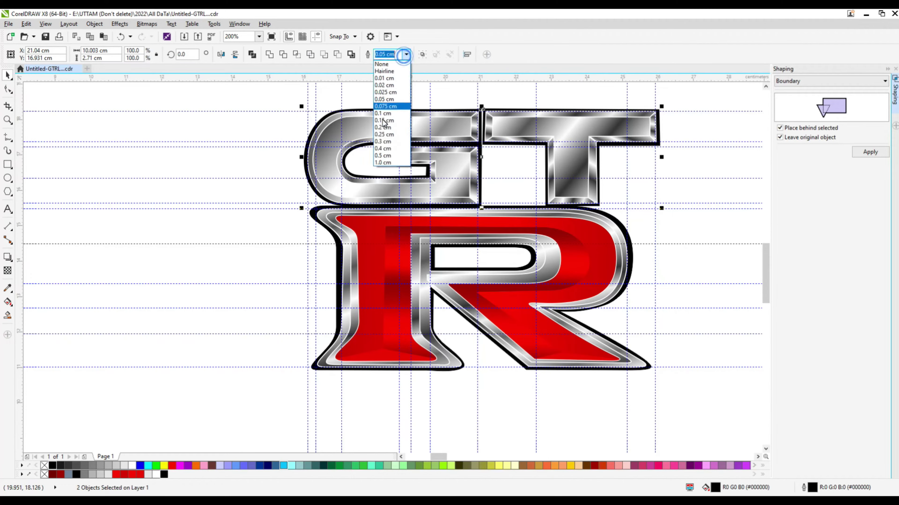
{"action": "left_click", "coordinate": [378, 140]}
Thicken the outline of the R's black backing shape and group it with the G and T backing shapes
{"action": "left_click", "coordinate": [311, 217]}
{"action": "left_click", "coordinate": [314, 55]}
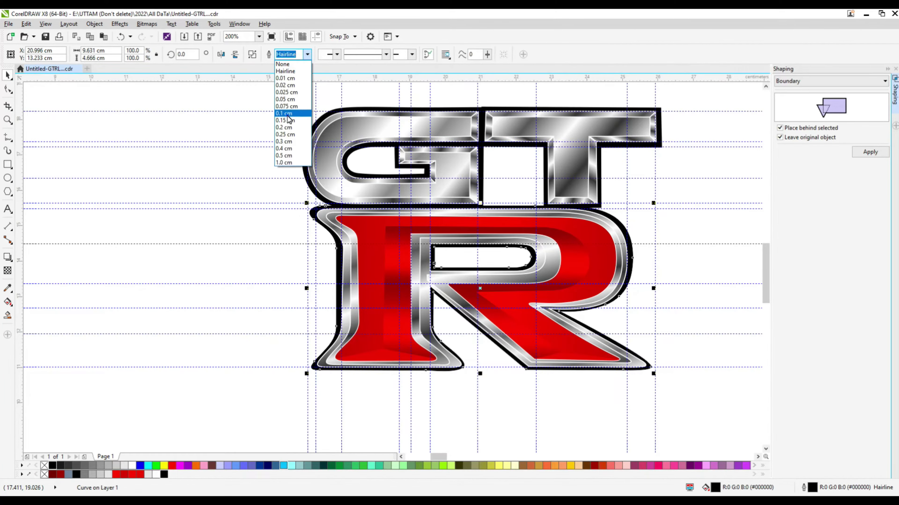
{"action": "left_click", "coordinate": [294, 140]}
{"action": "left_click", "coordinate": [305, 141], "text": "shift"}
{"action": "left_click", "coordinate": [423, 55]}
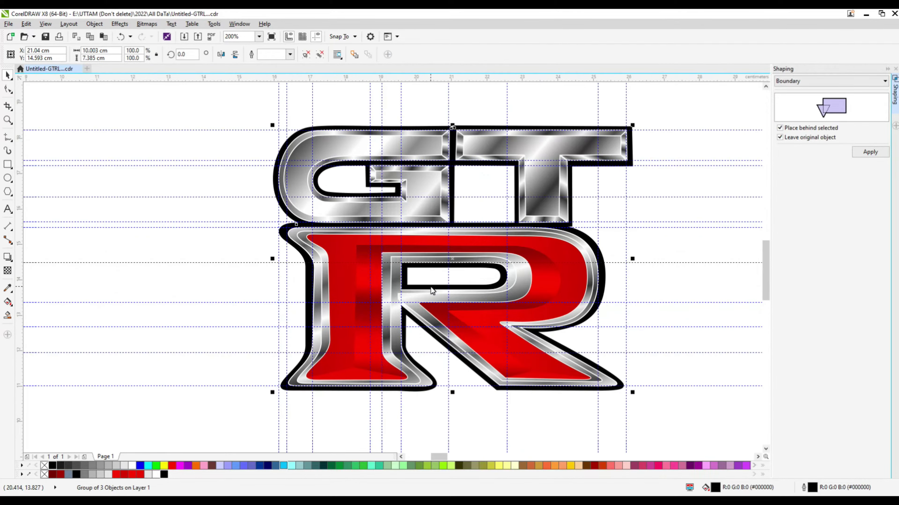
Convert the grouped black backing of the letters to a 600 dpi RGB bitmap
{"action": "key", "text": "ctrl+a"}
{"action": "left_click", "coordinate": [684, 201]}
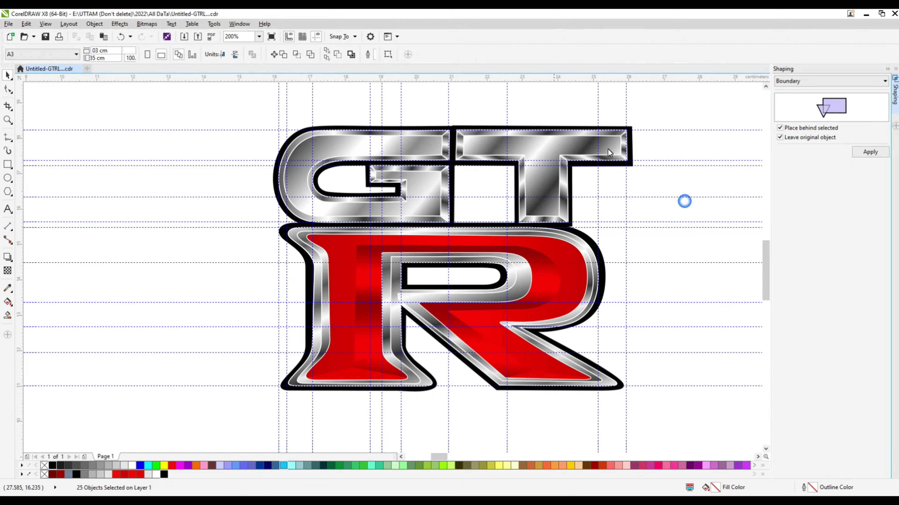
{"action": "left_click", "coordinate": [543, 184]}
{"action": "left_click", "coordinate": [147, 24]}
{"action": "left_click", "coordinate": [163, 34]}
{"action": "left_click", "coordinate": [421, 303]}
Apply a Gaussian Blur with a 6.6 pixel radius to the black backing bitmap
{"action": "left_click", "coordinate": [147, 24]}
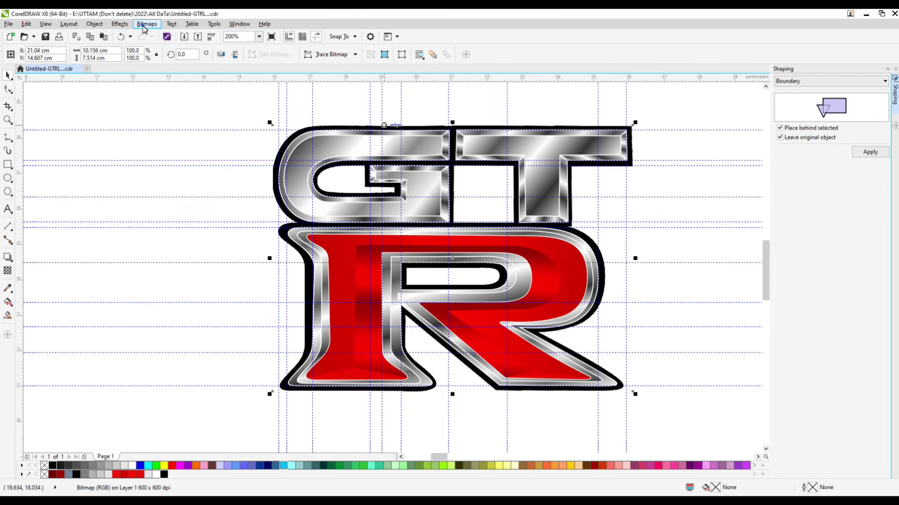
{"action": "left_click", "coordinate": [260, 239]}
{"action": "left_click_drag", "start_coordinate": [664, 225], "coordinate": [635, 293]}
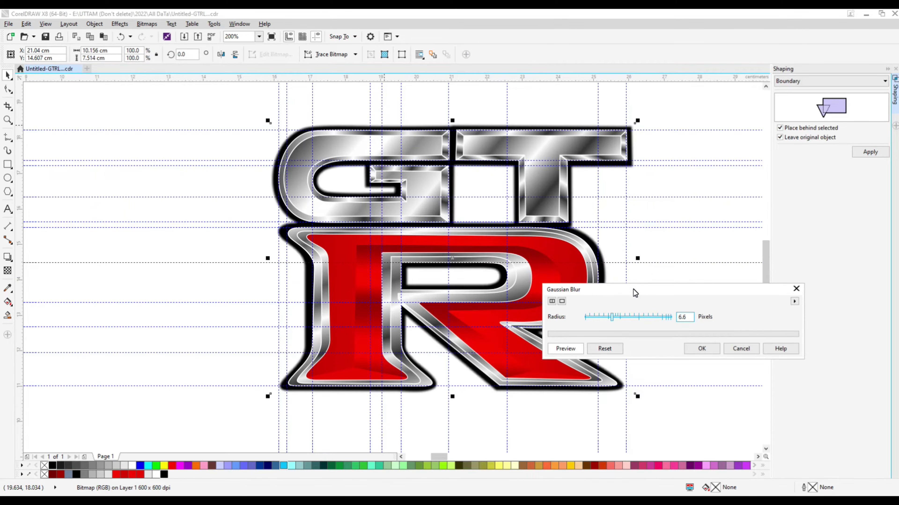
{"action": "left_click", "coordinate": [693, 349]}
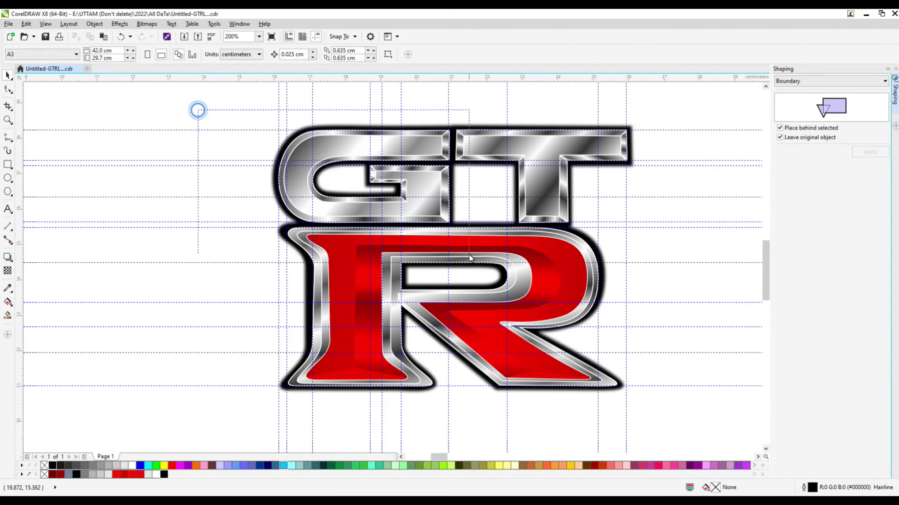
Convert all chrome pieces of the G to one 600 dpi RGB bitmap and soften it with Gaussian Blur
{"action": "left_click_drag", "start_coordinate": [197, 109], "coordinate": [470, 229]}
{"action": "left_click", "coordinate": [147, 23]}
{"action": "left_click", "coordinate": [152, 34]}
{"action": "left_click", "coordinate": [417, 304]}
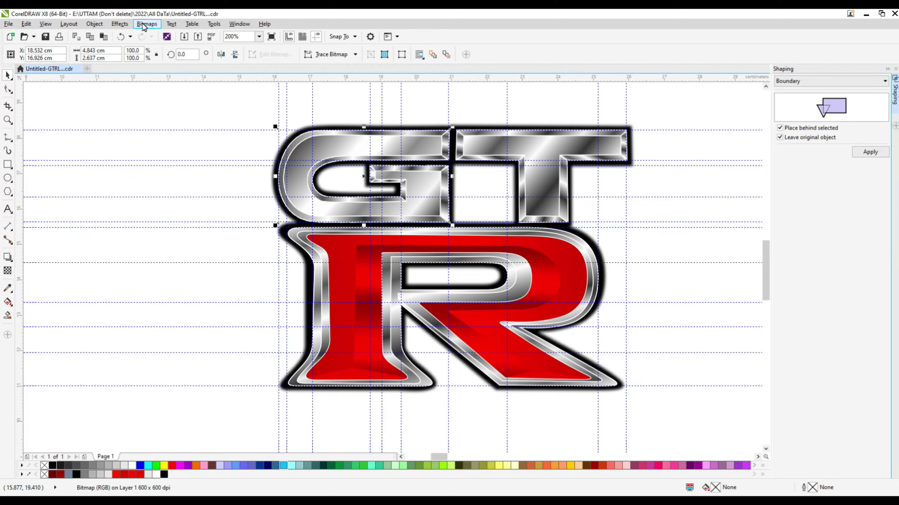
{"action": "left_click", "coordinate": [146, 23]}
{"action": "mouse_move", "coordinate": [164, 229]}
{"action": "left_click", "coordinate": [261, 239]}
{"action": "left_click_drag", "start_coordinate": [354, 220], "coordinate": [510, 231]}
{"action": "left_click", "coordinate": [635, 290]}
Convert all chrome pieces of the T to one 600 dpi RGB bitmap and soften it with Gaussian Blur
{"action": "left_click", "coordinate": [541, 148]}
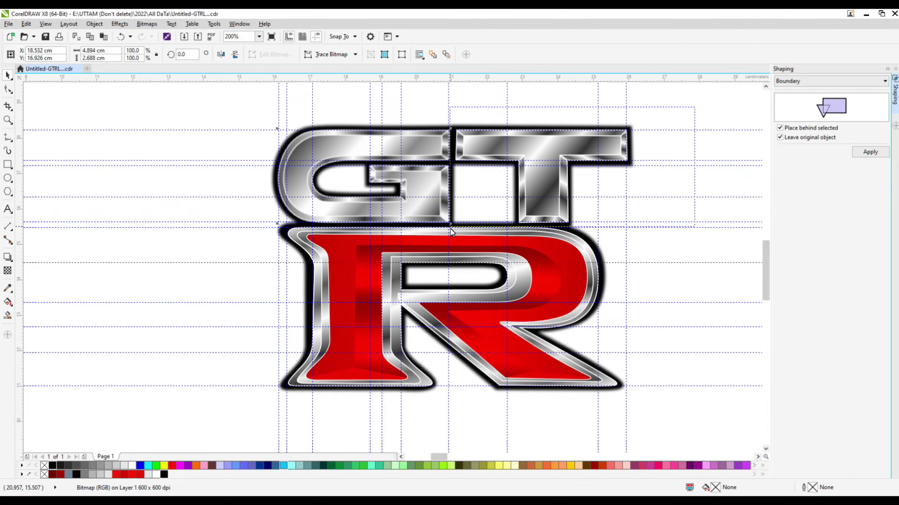
{"action": "left_click", "coordinate": [147, 23]}
{"action": "left_click", "coordinate": [152, 34]}
{"action": "left_click", "coordinate": [146, 24]}
{"action": "key", "text": "Escape"}
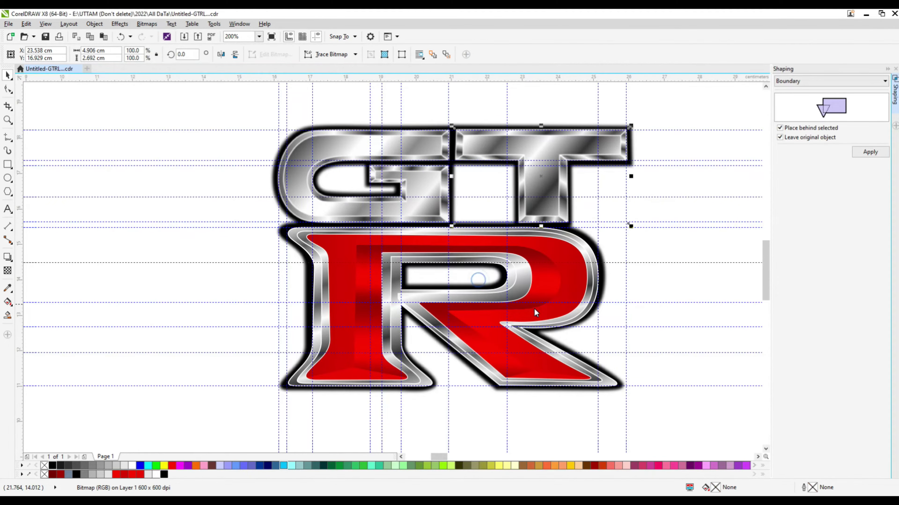
Convert the shading shapes on the R's red face to a bitmap and soften it with Gaussian Blur
{"action": "left_click", "coordinate": [417, 309]}
{"action": "left_click", "coordinate": [147, 24]}
{"action": "left_click", "coordinate": [260, 239]}
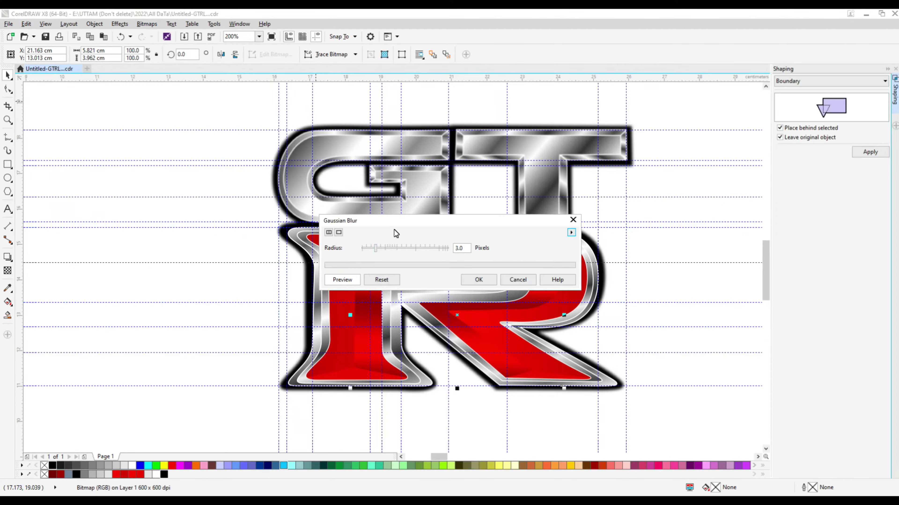
{"action": "left_click_drag", "start_coordinate": [354, 219], "coordinate": [614, 219]}
{"action": "left_click", "coordinate": [729, 277]}
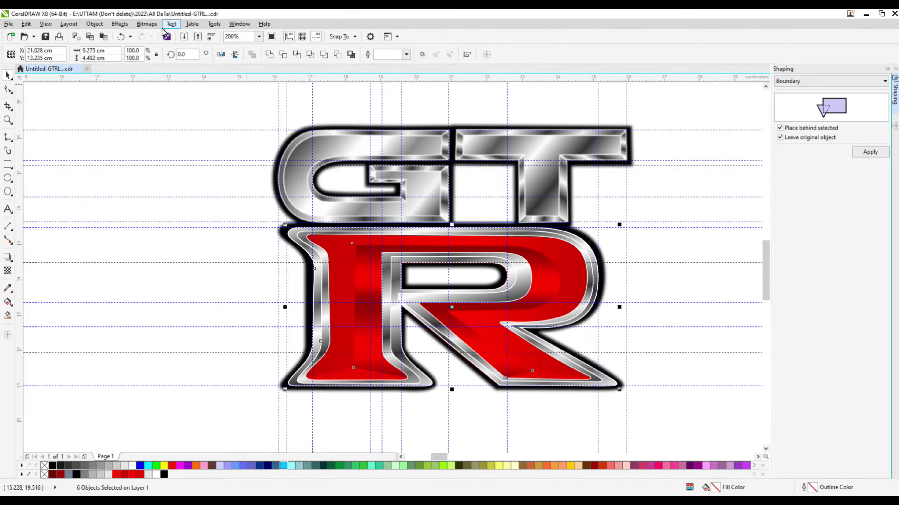
Convert the R's six chrome and red pieces to one bitmap and apply a Gaussian Blur with an adjusted radius
{"action": "left_click", "coordinate": [146, 24]}
{"action": "mouse_move", "coordinate": [156, 227]}
{"action": "left_click", "coordinate": [260, 239]}
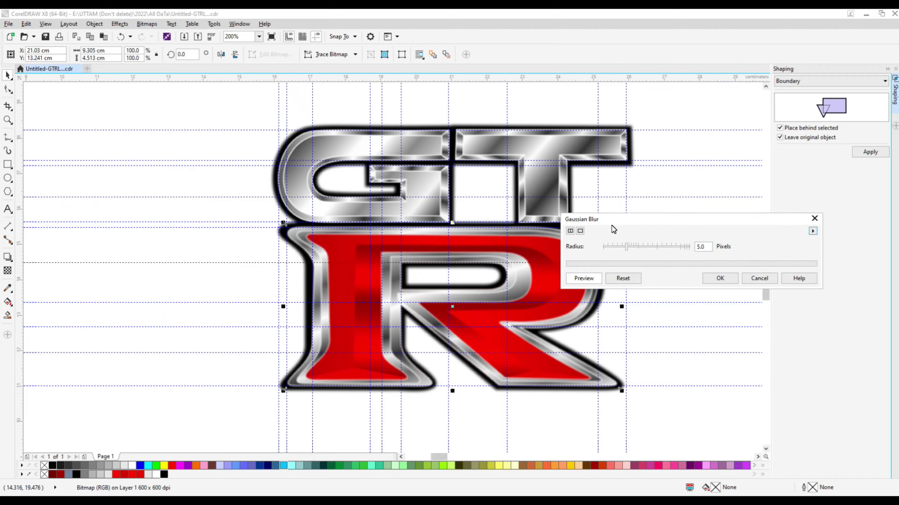
{"action": "left_click_drag", "start_coordinate": [621, 248], "coordinate": [624, 250]}
{"action": "left_click", "coordinate": [720, 278]}
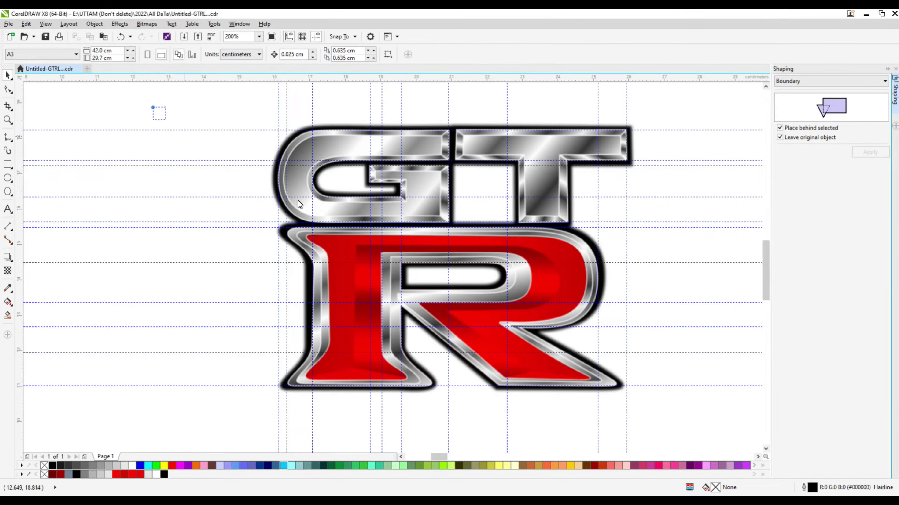
{"action": "key", "text": "ctrl+a"}
{"action": "scroll", "coordinate": [482, 252], "scroll_direction": "down", "scroll_amount": 2}
{"action": "key", "text": "Escape"}
{"action": "scroll", "coordinate": [481, 279], "scroll_direction": "up", "scroll_amount": 2}
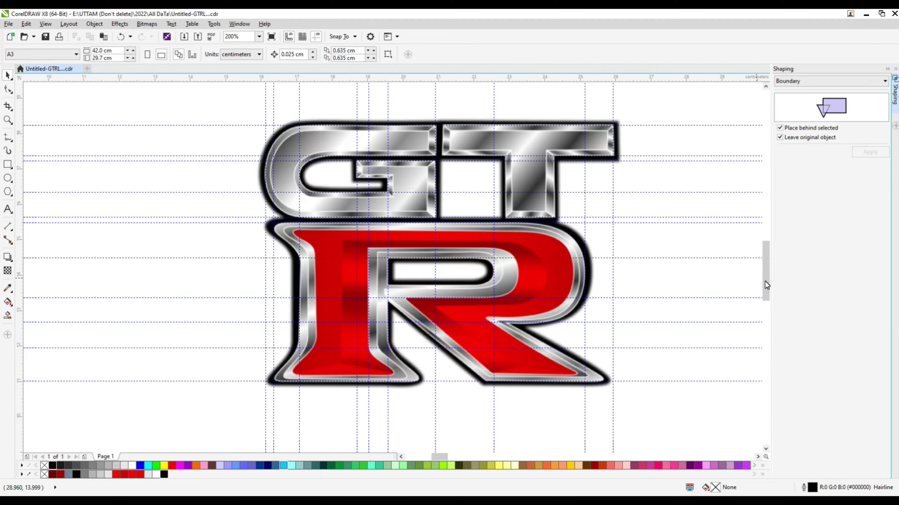
{"action": "scroll", "coordinate": [765, 280], "scroll_direction": "up", "scroll_amount": 1}
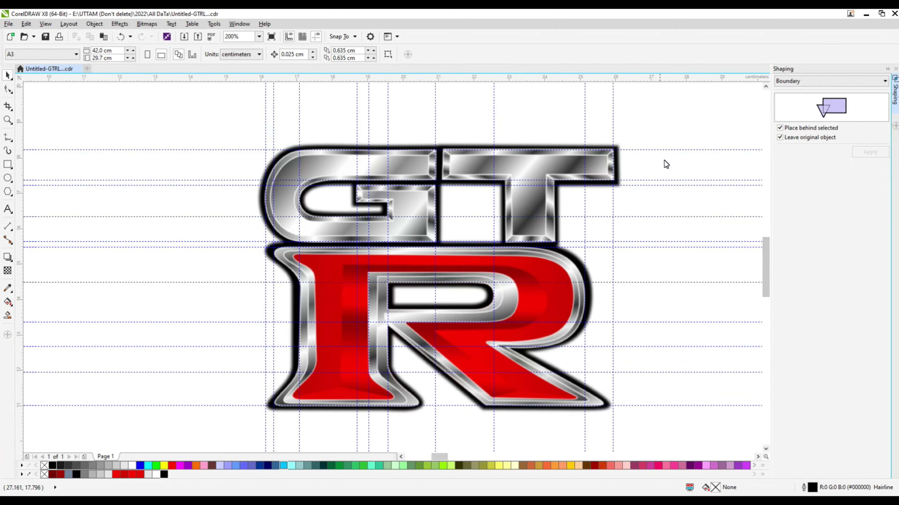
Delete the horizontal guidelines crossing the logo
{"action": "left_click", "coordinate": [691, 405]}
{"action": "key", "text": "Delete"}
{"action": "left_click", "coordinate": [691, 372]}
{"action": "key", "text": "Delete"}
{"action": "left_click", "coordinate": [691, 348]}
{"action": "key", "text": "Delete"}
{"action": "left_click", "coordinate": [699, 283]}
{"action": "key", "text": "Delete"}
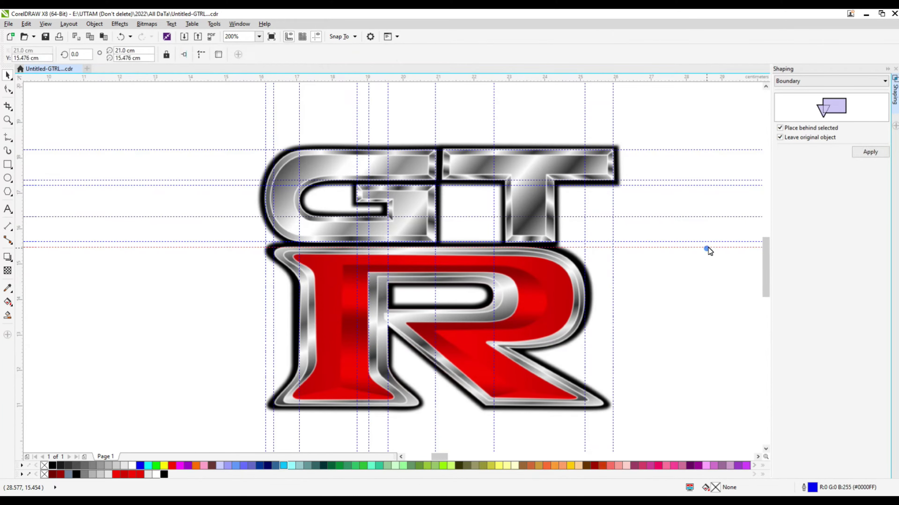
{"action": "left_click", "coordinate": [708, 247]}
{"action": "key", "text": "Delete"}
{"action": "left_click", "coordinate": [707, 242]}
{"action": "key", "text": "Delete"}
{"action": "left_click", "coordinate": [704, 216]}
{"action": "key", "text": "Delete"}
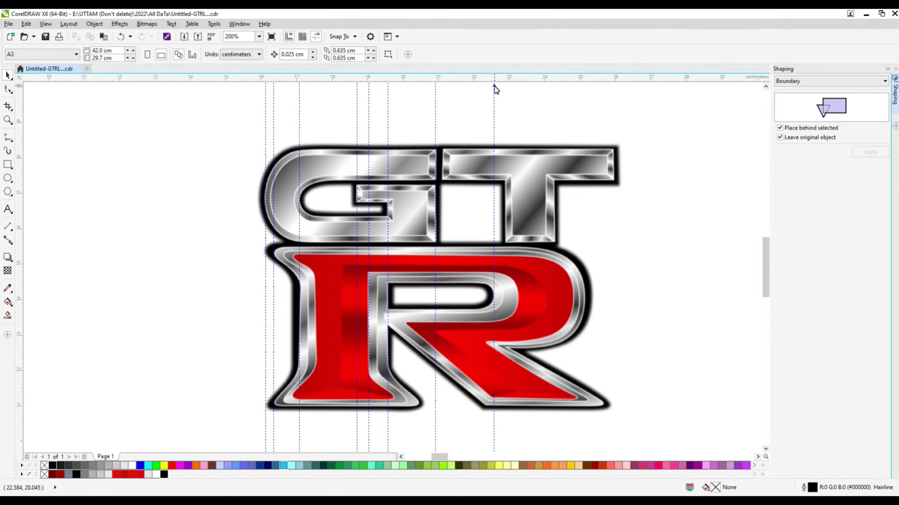
Delete the vertical guidelines crossing the logo
{"action": "left_click", "coordinate": [357, 91]}
{"action": "key", "text": "Delete"}
{"action": "left_click", "coordinate": [299, 93]}
{"action": "key", "text": "Delete"}
{"action": "left_click", "coordinate": [265, 94]}
{"action": "key", "text": "Delete"}
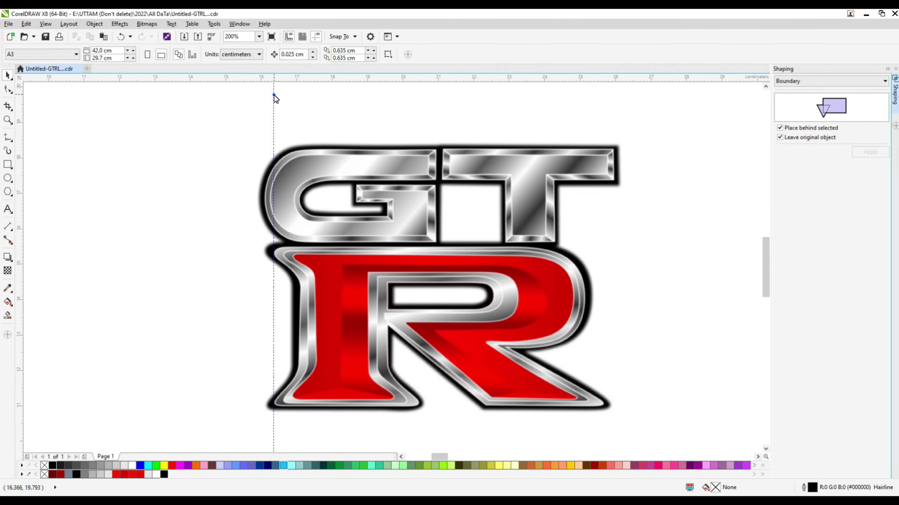